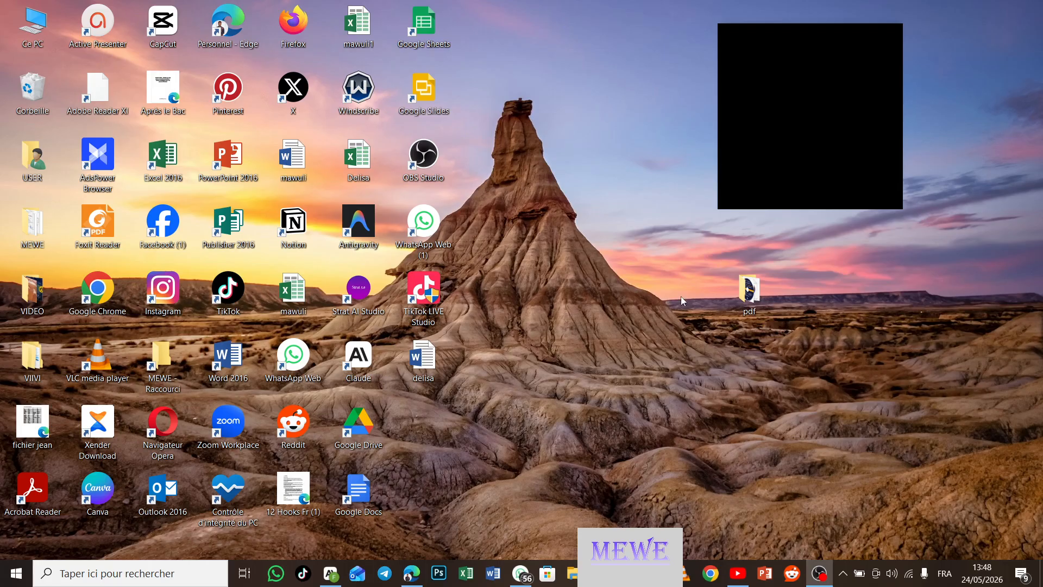
Step: Restore the Edge window and share the full screen ('Écran complet') in the Google Meet call
{"action": "left_click", "coordinate": [411, 579]}
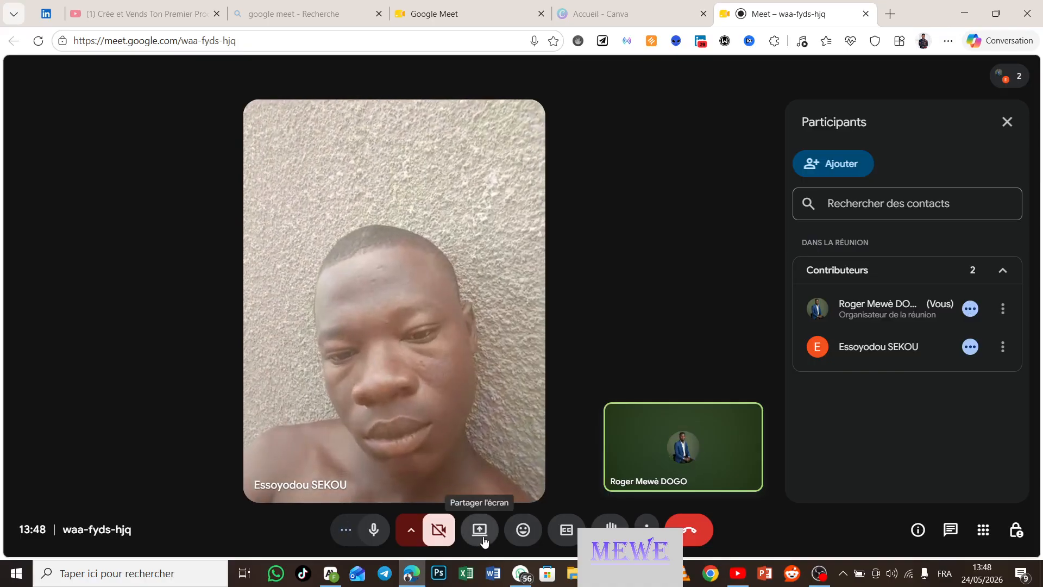
{"action": "left_click", "coordinate": [484, 536]}
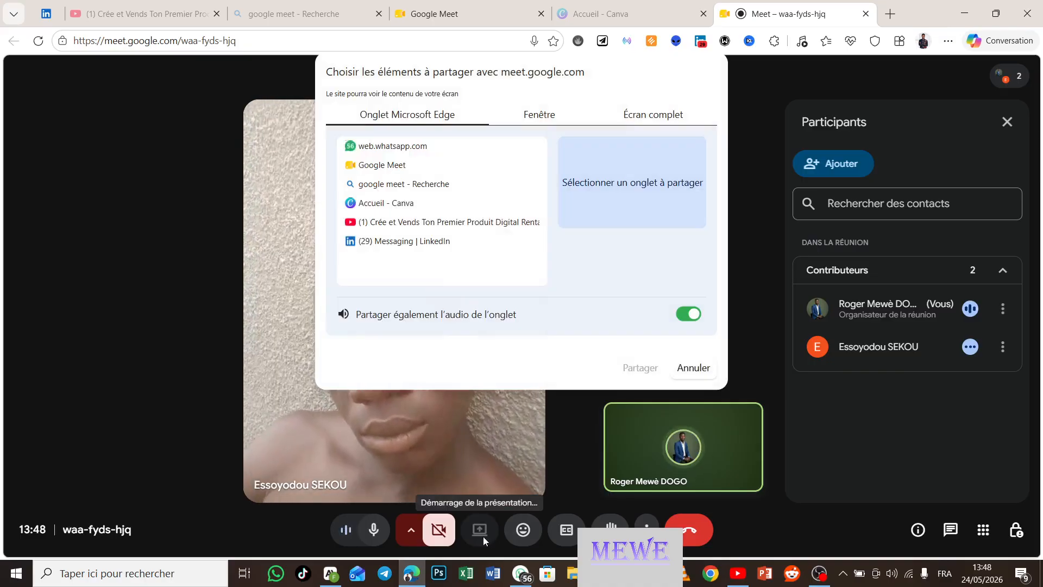
{"action": "left_click", "coordinate": [680, 117]}
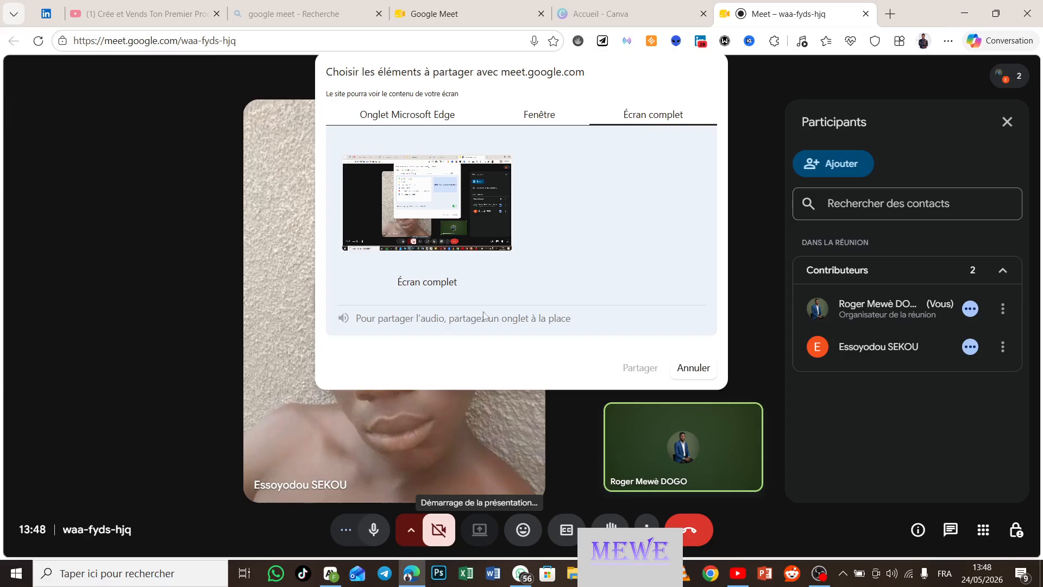
{"action": "left_click", "coordinate": [427, 223]}
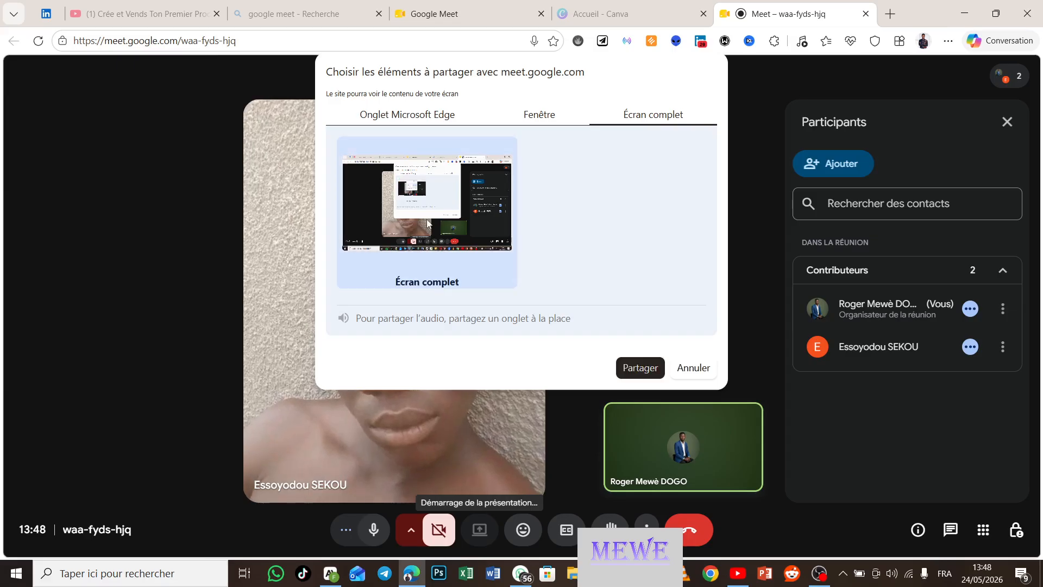
{"action": "left_click", "coordinate": [628, 367]}
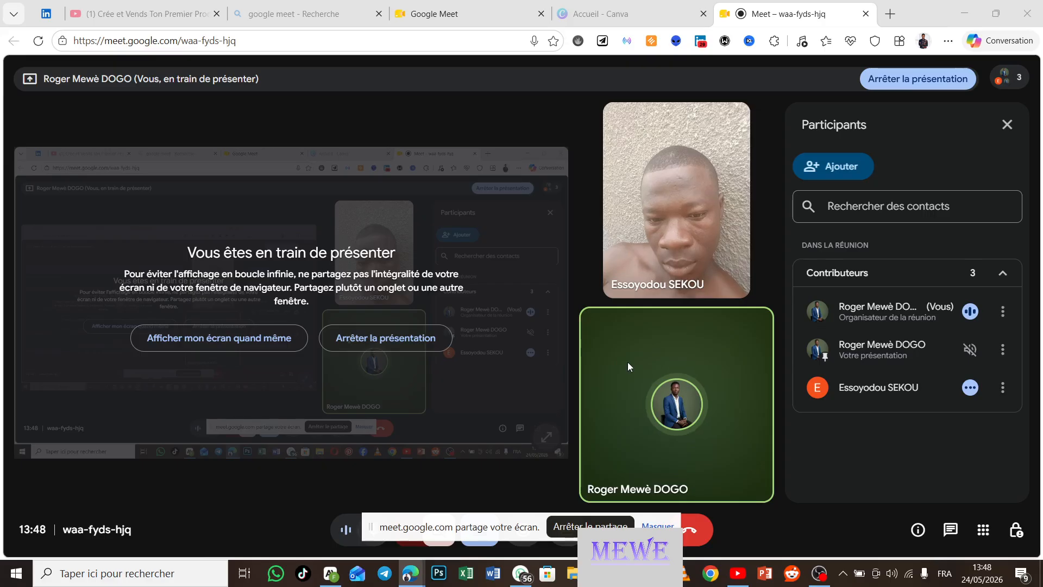
Step: Choose 'Afficher mon écran quand même' to show the shared screen despite the mirror warning
{"action": "left_click", "coordinate": [243, 338]}
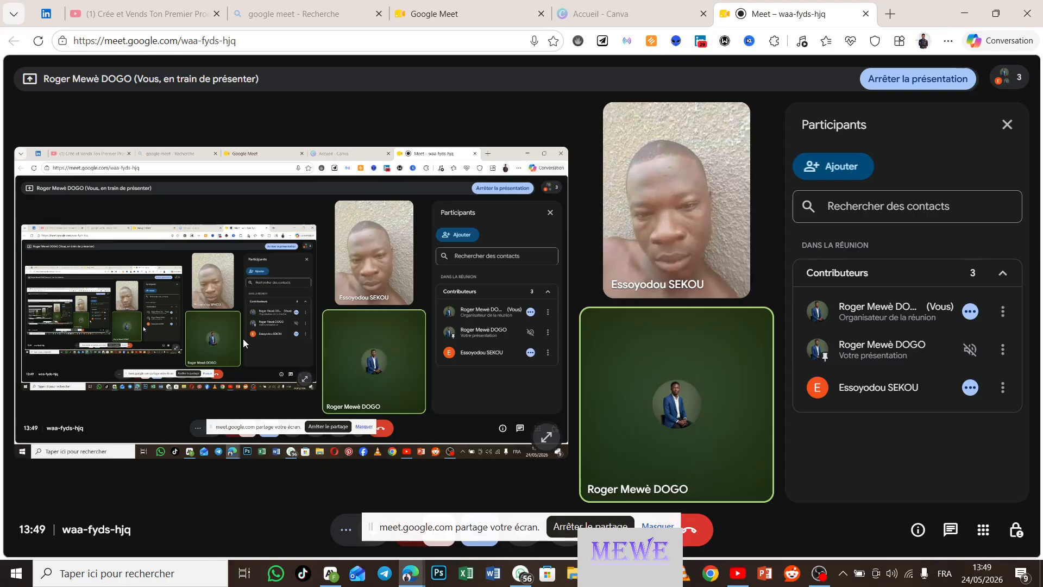
Step: Search the web for 'canva' in a new Edge tab
{"action": "left_click", "coordinate": [890, 15]}
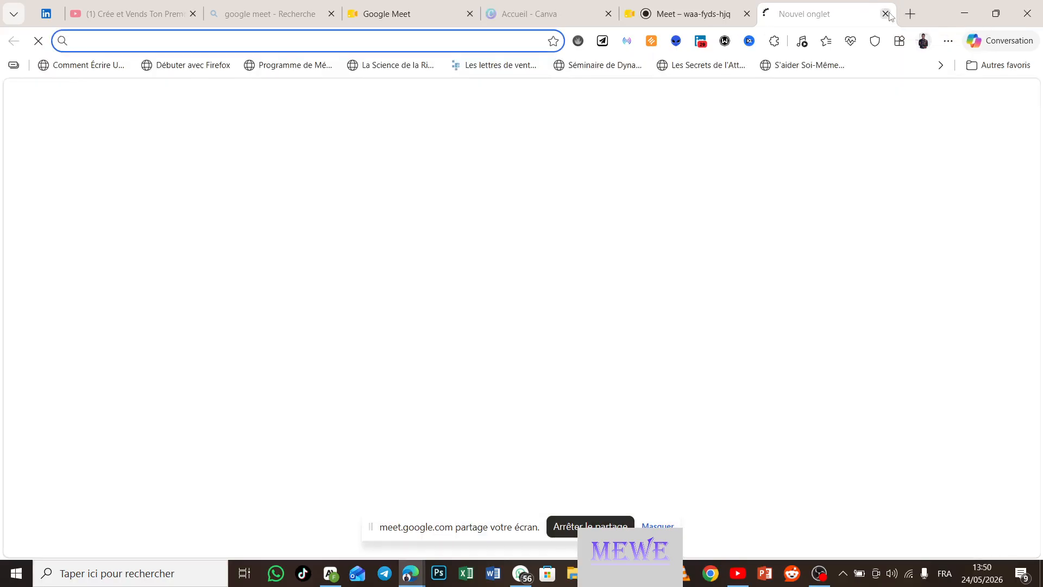
{"action": "type", "text": "c"}
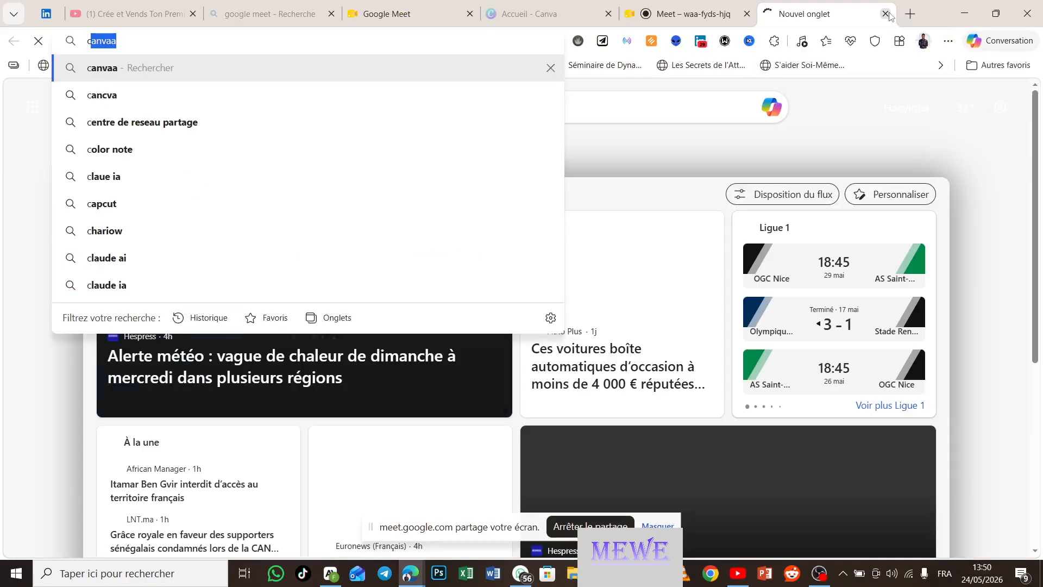
{"action": "type", "text": "anva"}
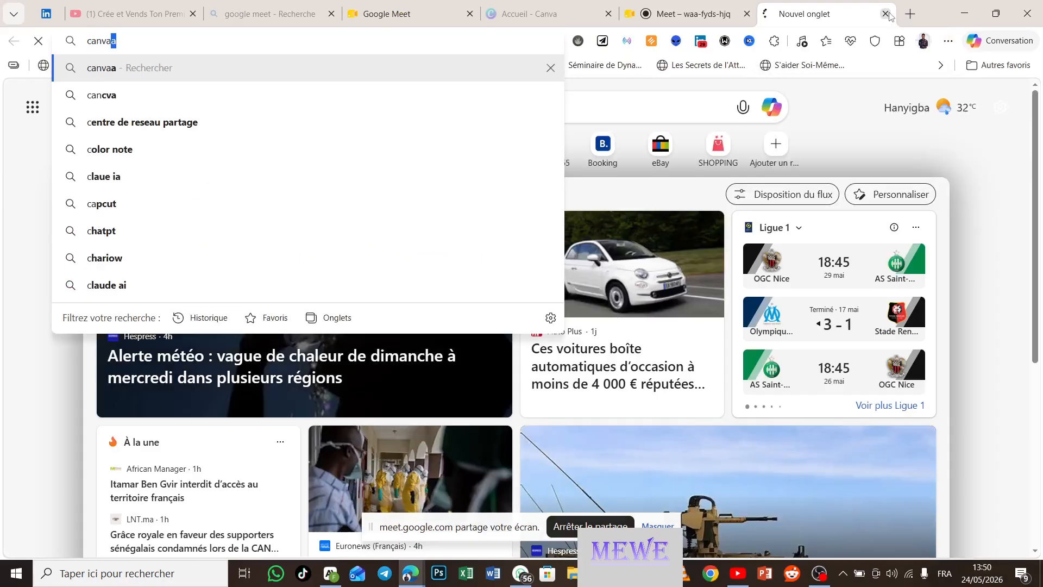
{"action": "key", "text": "Return"}
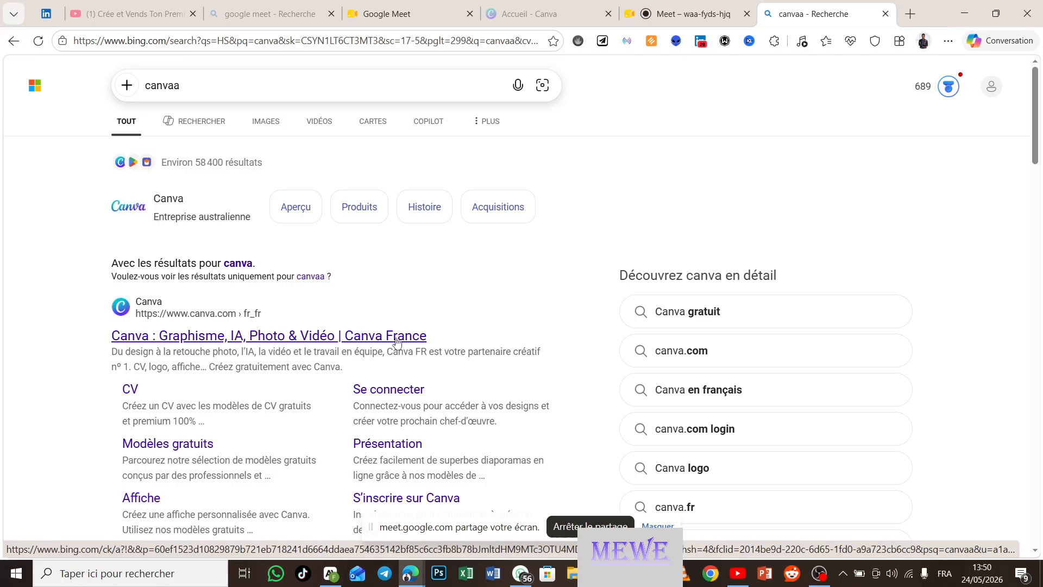
Step: Open the Canva France site from the search results to reach the Canva home page
{"action": "left_click", "coordinate": [243, 340]}
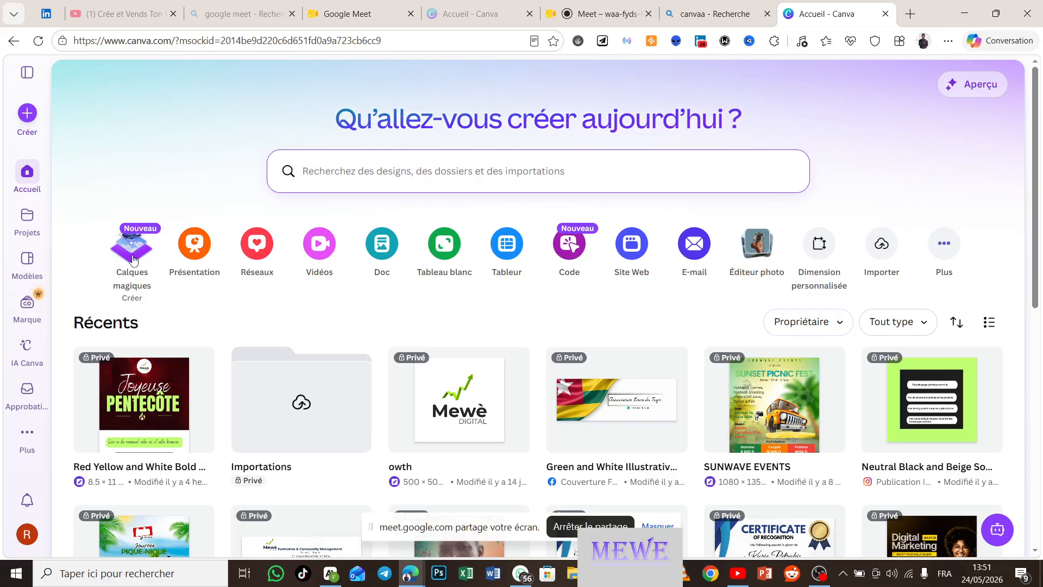
{"action": "left_click", "coordinate": [133, 261]}
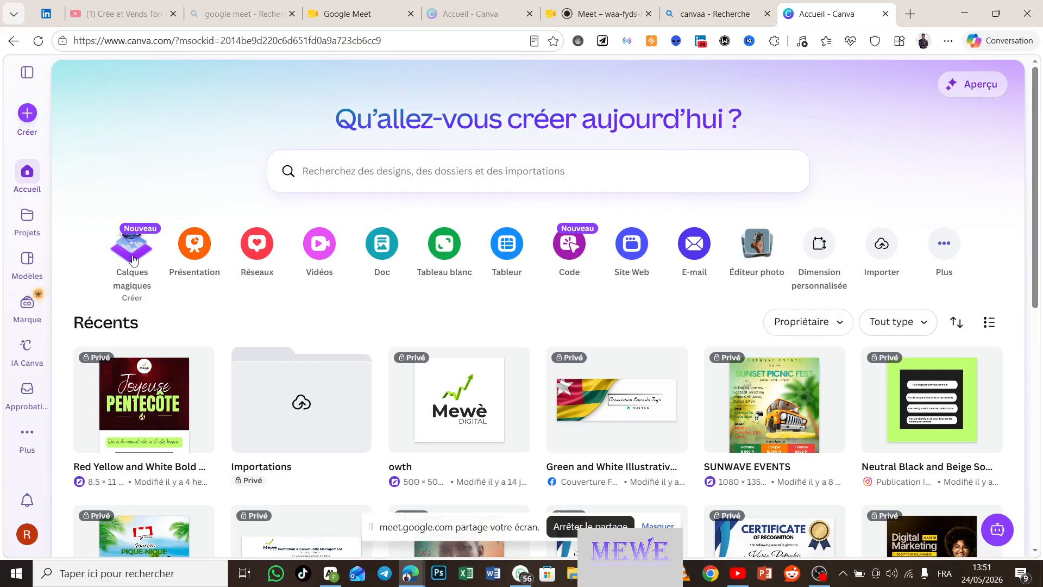
Step: Launch Calques magiques to bring up its media picker, then close it
{"action": "left_click", "coordinate": [134, 260]}
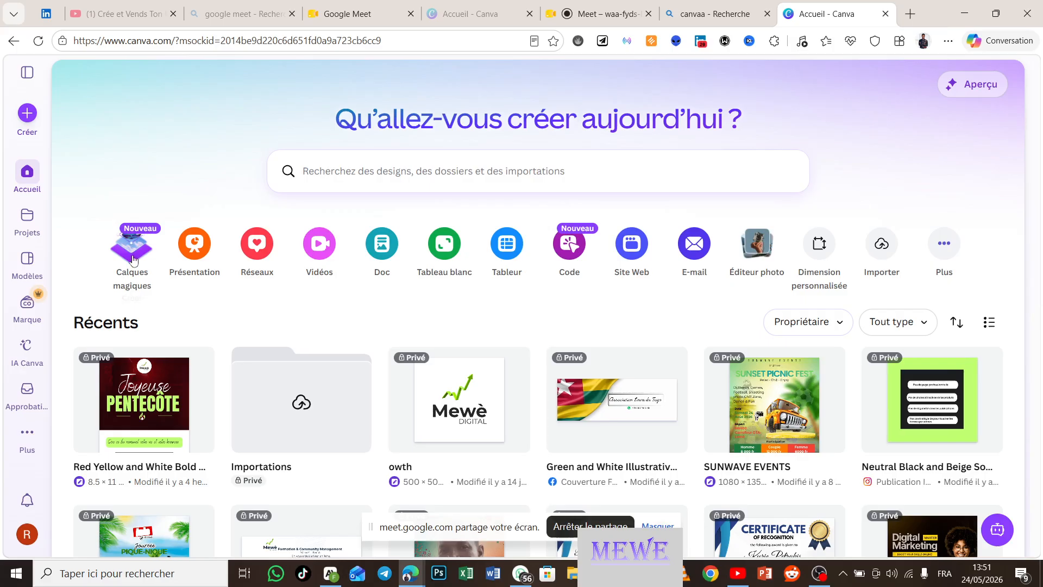
{"action": "left_click", "coordinate": [819, 574]}
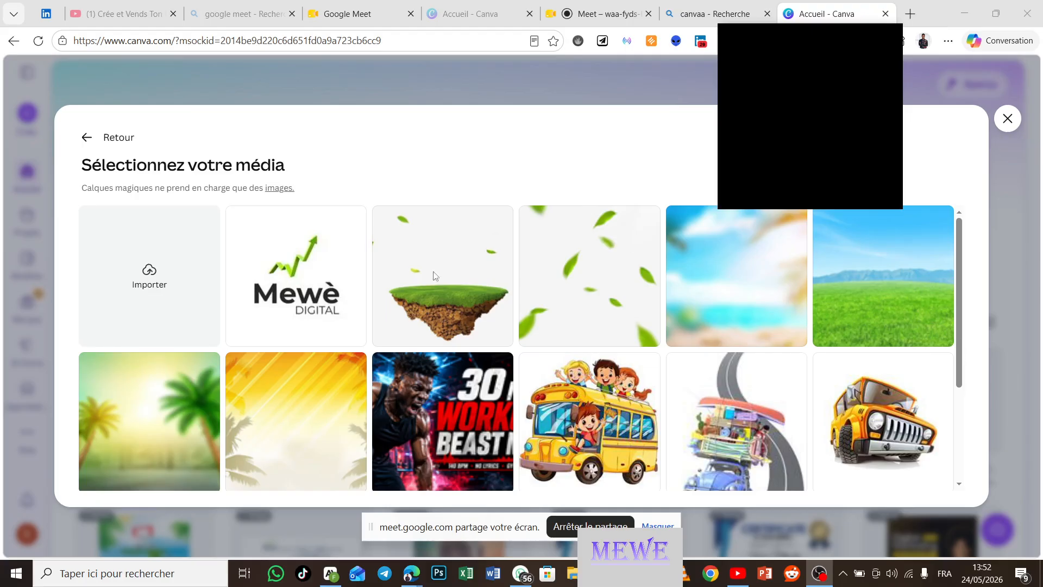
{"action": "left_click", "coordinate": [237, 103]}
Step: Reopen the Calques magiques media picker and browse through the uploaded images
{"action": "left_click", "coordinate": [114, 264]}
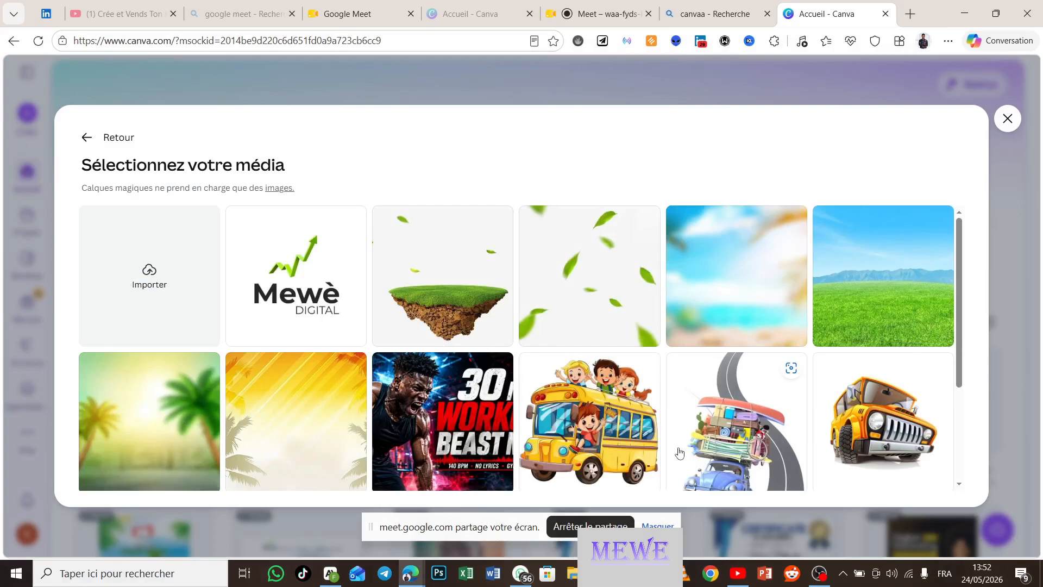
{"action": "scroll", "coordinate": [685, 450], "scroll_direction": "down", "scroll_amount": 5}
{"action": "scroll", "coordinate": [679, 452], "scroll_direction": "up", "scroll_amount": 5}
{"action": "scroll", "coordinate": [680, 452], "scroll_direction": "down", "scroll_amount": 4}
{"action": "scroll", "coordinate": [680, 453], "scroll_direction": "down", "scroll_amount": 3}
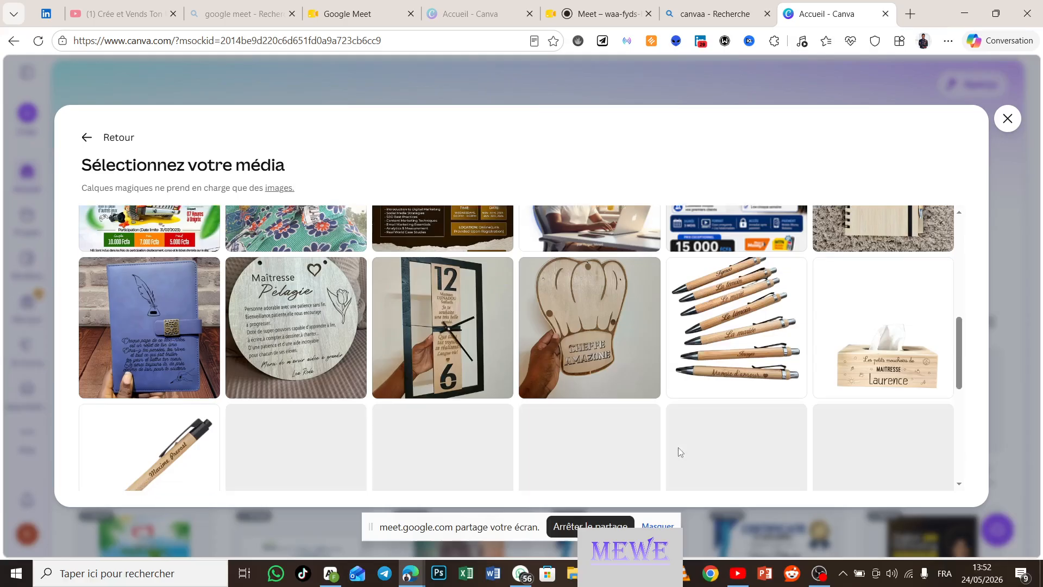
{"action": "scroll", "coordinate": [680, 452], "scroll_direction": "down", "scroll_amount": 3}
{"action": "scroll", "coordinate": [680, 452], "scroll_direction": "down", "scroll_amount": 3}
{"action": "scroll", "coordinate": [680, 453], "scroll_direction": "down", "scroll_amount": 3}
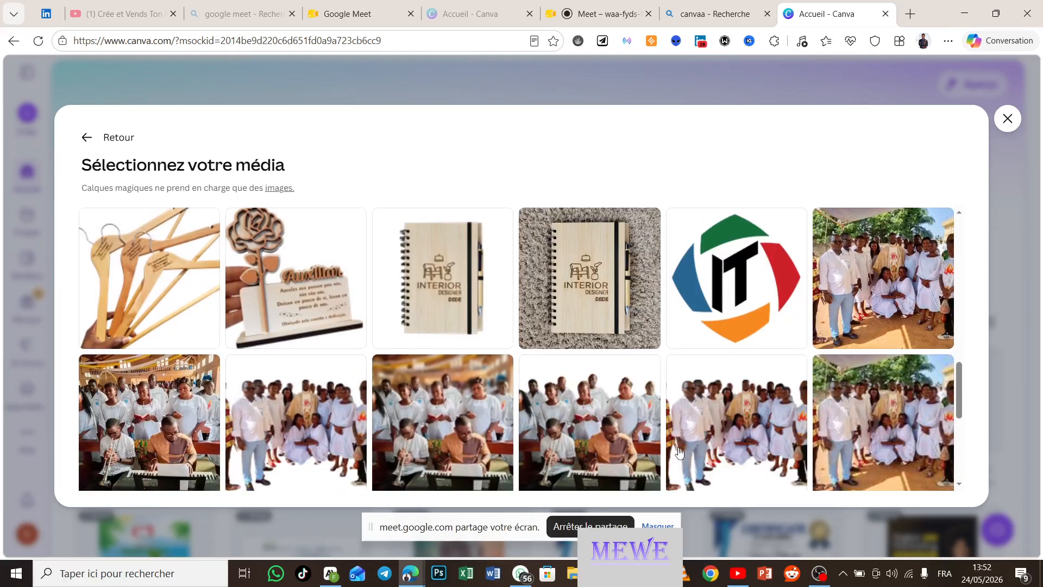
{"action": "scroll", "coordinate": [679, 453], "scroll_direction": "down", "scroll_amount": 2}
{"action": "scroll", "coordinate": [679, 453], "scroll_direction": "up", "scroll_amount": 8}
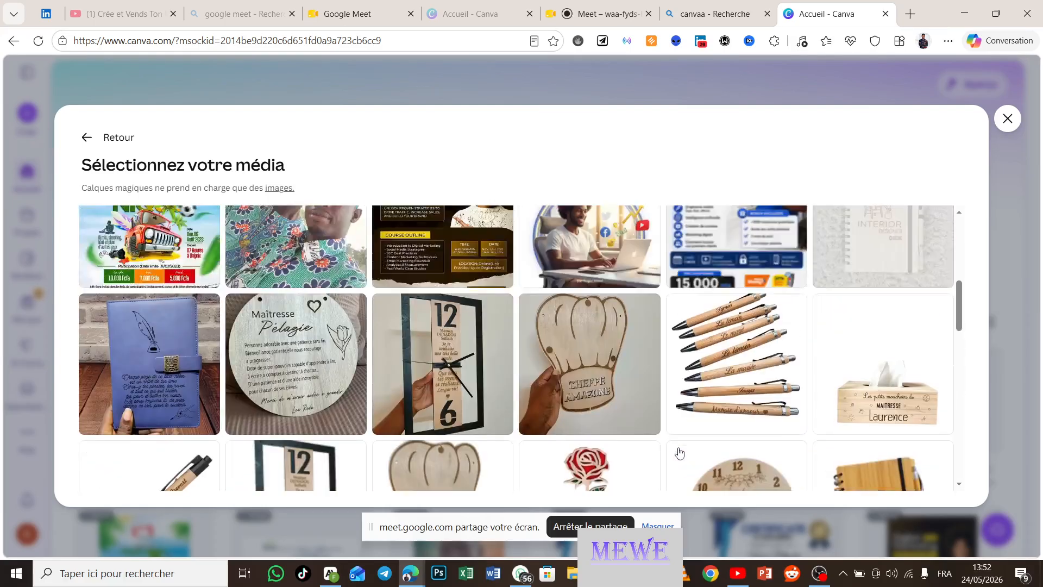
{"action": "scroll", "coordinate": [679, 452], "scroll_direction": "up", "scroll_amount": 8}
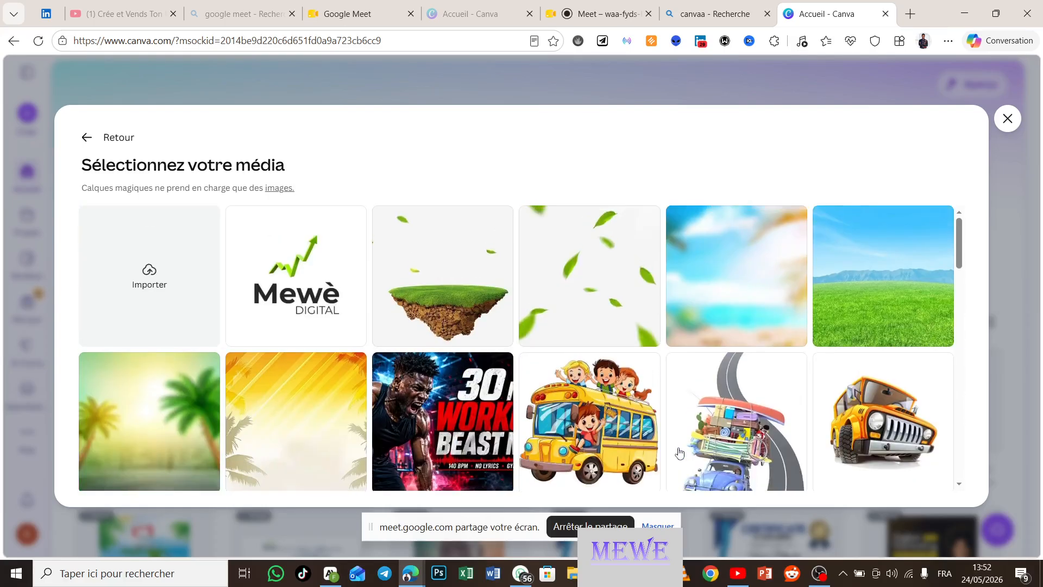
{"action": "scroll", "coordinate": [679, 453], "scroll_direction": "down", "scroll_amount": 5}
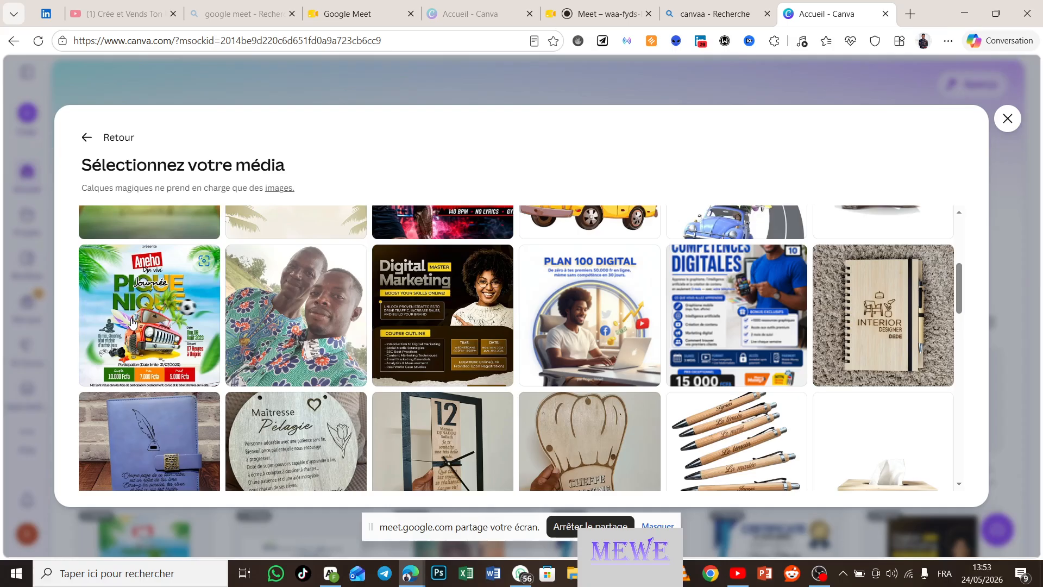
Step: Split the Journée Pique-Nique flyer into layers as a new 735 × 883 px design
{"action": "left_click", "coordinate": [162, 323]}
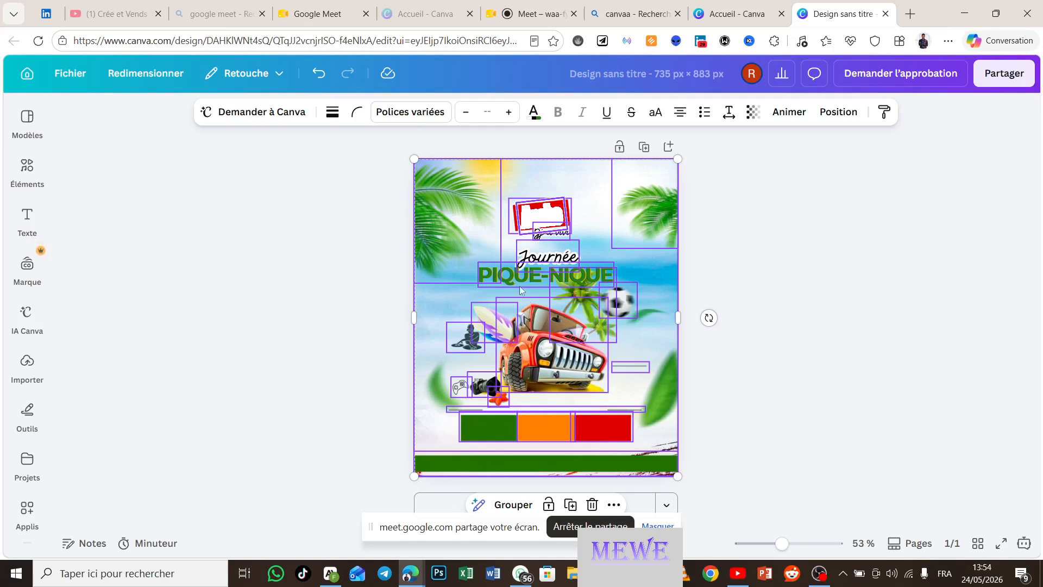
Step: Replace the Journée text with 'Pentecote' and widen its box to fit one line
{"action": "left_click", "coordinate": [542, 259]}
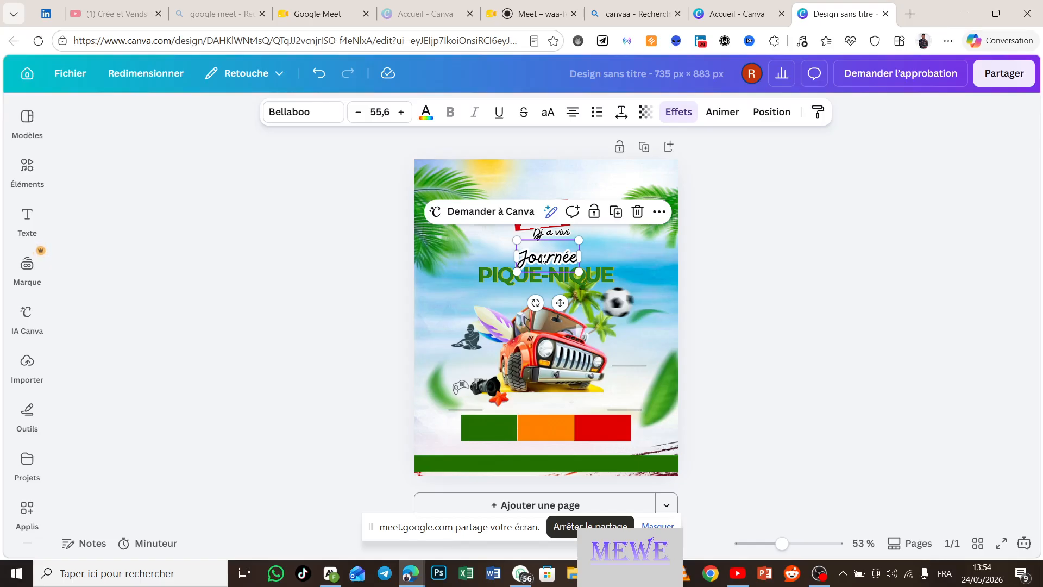
{"action": "double_click", "coordinate": [542, 258]}
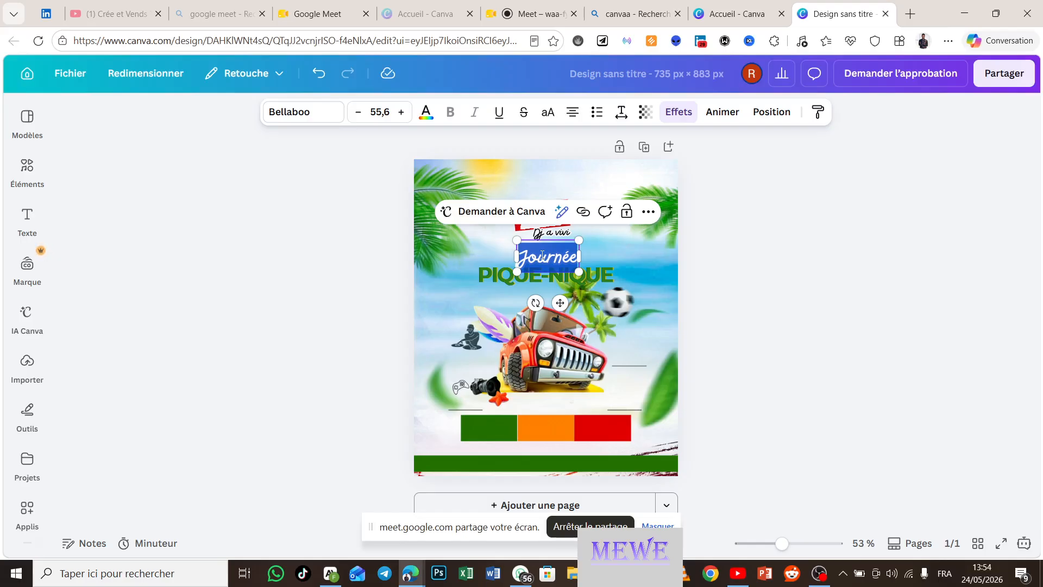
{"action": "type", "text": "Pentecp"}
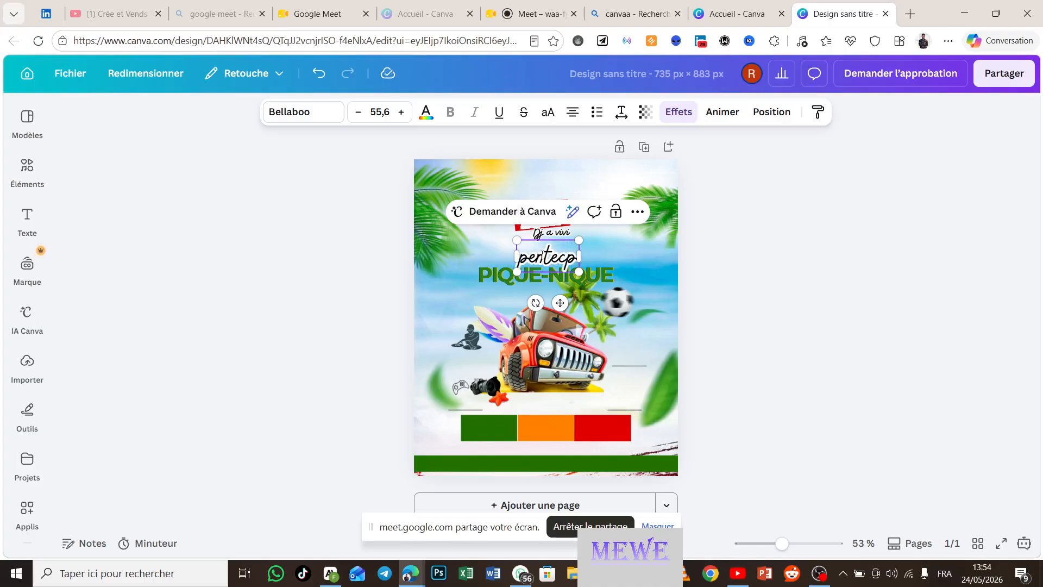
{"action": "key", "text": "BackSpace"}
{"action": "type", "text": "ote"}
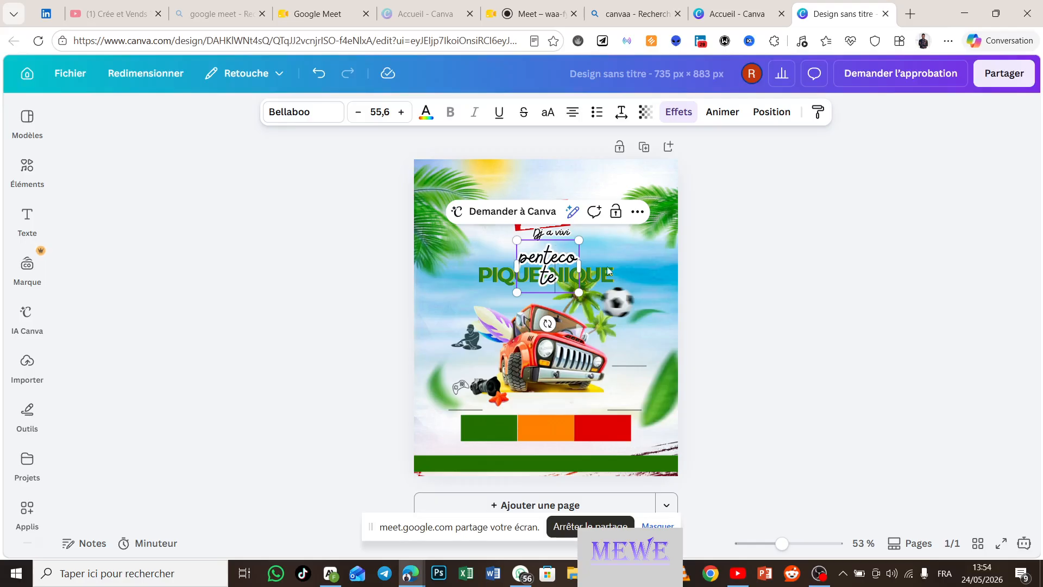
{"action": "left_click_drag", "start_coordinate": [581, 265], "coordinate": [601, 263]}
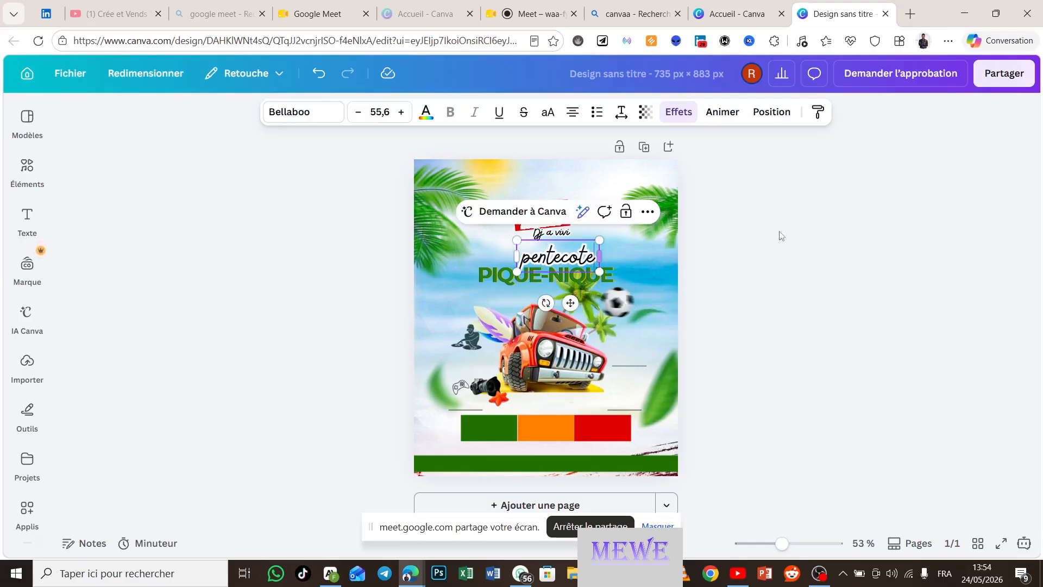
{"action": "left_click", "coordinate": [806, 254]}
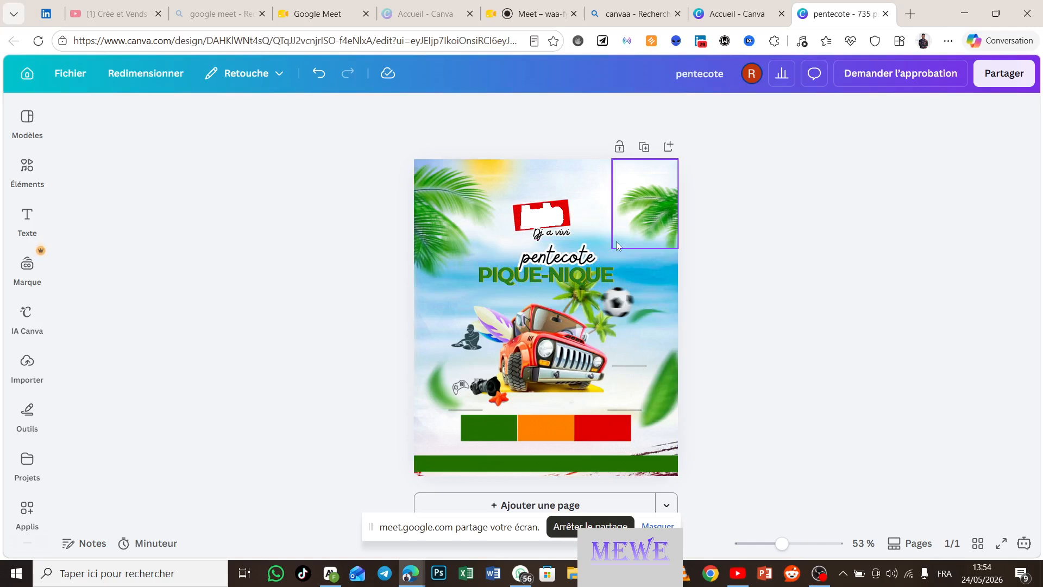
Step: Nudge the jeep up-left, resize the soccer ball and shift the DJ figure left and down
{"action": "left_click", "coordinate": [546, 374]}
{"action": "mouse_move", "coordinate": [550, 372]}
{"action": "left_mouse_down"}
{"action": "mouse_move", "coordinate": [279, 419]}
{"action": "mouse_move", "coordinate": [573, 326]}
{"action": "mouse_move", "coordinate": [748, 365]}
{"action": "mouse_move", "coordinate": [535, 348]}
{"action": "mouse_move", "coordinate": [538, 381]}
{"action": "mouse_move", "coordinate": [560, 370]}
{"action": "left_mouse_up"}
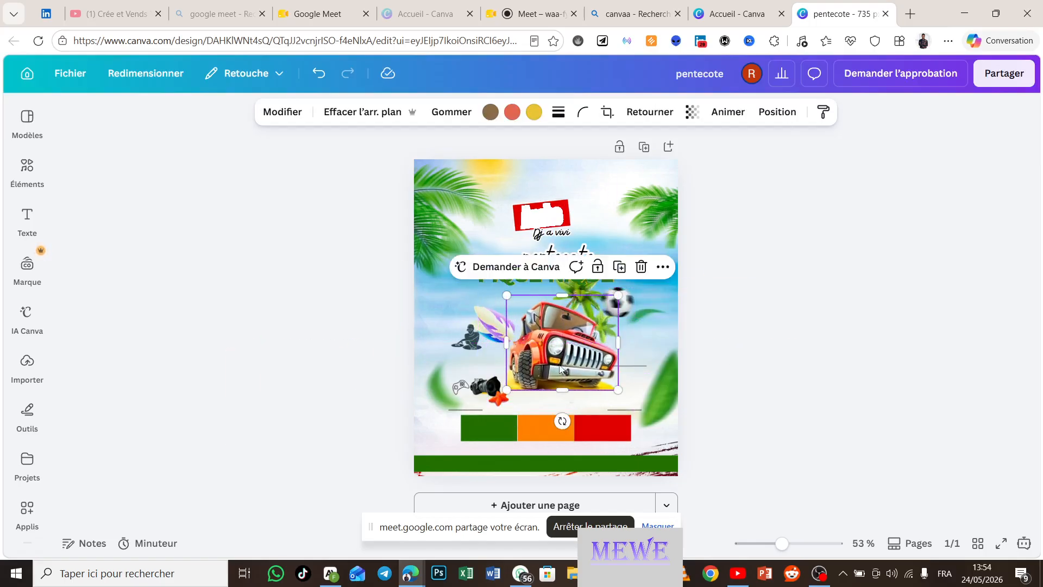
{"action": "left_click", "coordinate": [618, 301]}
{"action": "mouse_move", "coordinate": [637, 300]}
{"action": "left_mouse_down"}
{"action": "mouse_move", "coordinate": [665, 299]}
{"action": "mouse_move", "coordinate": [411, 338]}
{"action": "mouse_move", "coordinate": [701, 299]}
{"action": "mouse_move", "coordinate": [637, 300]}
{"action": "left_mouse_up"}
{"action": "left_click", "coordinate": [474, 332]}
{"action": "left_click_drag", "start_coordinate": [474, 333], "coordinate": [458, 337]}
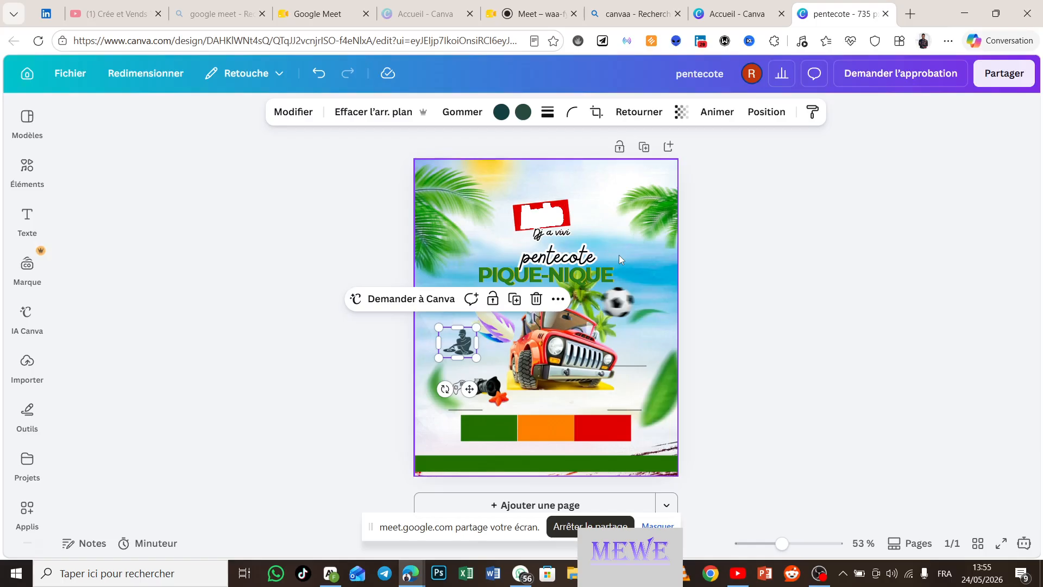
{"action": "left_click", "coordinate": [27, 77]}
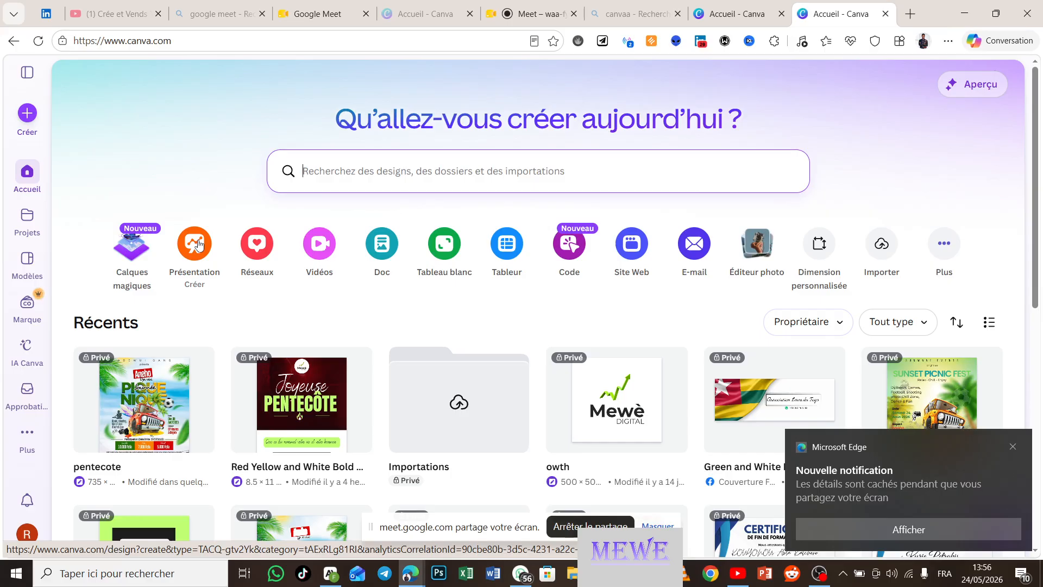
Step: Create a new blank Présentation design from the home page shortcuts
{"action": "left_click", "coordinate": [199, 246]}
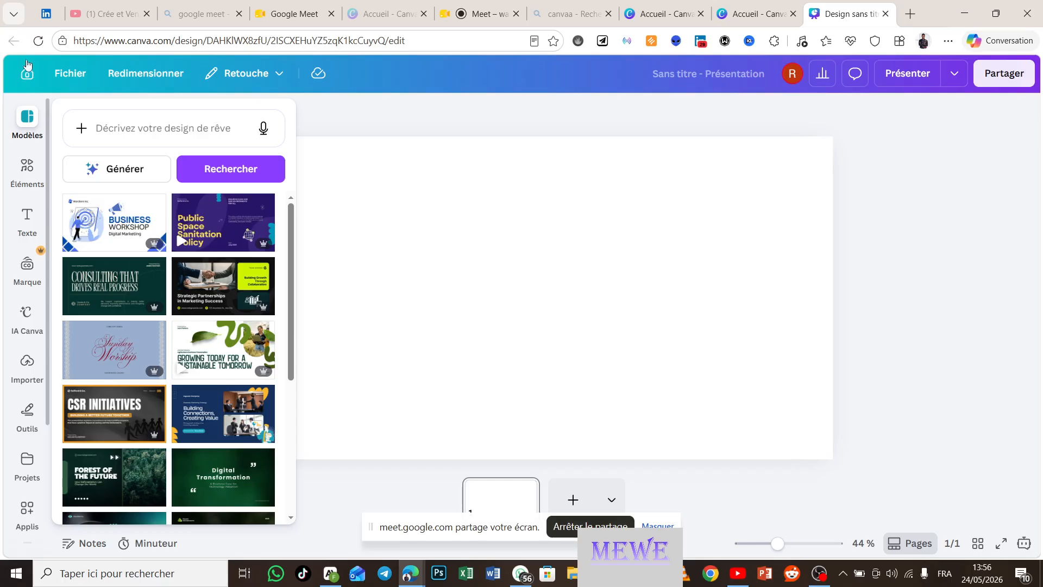
Step: Leave the untitled presentation and go back to the Canva home page
{"action": "left_click", "coordinate": [29, 79]}
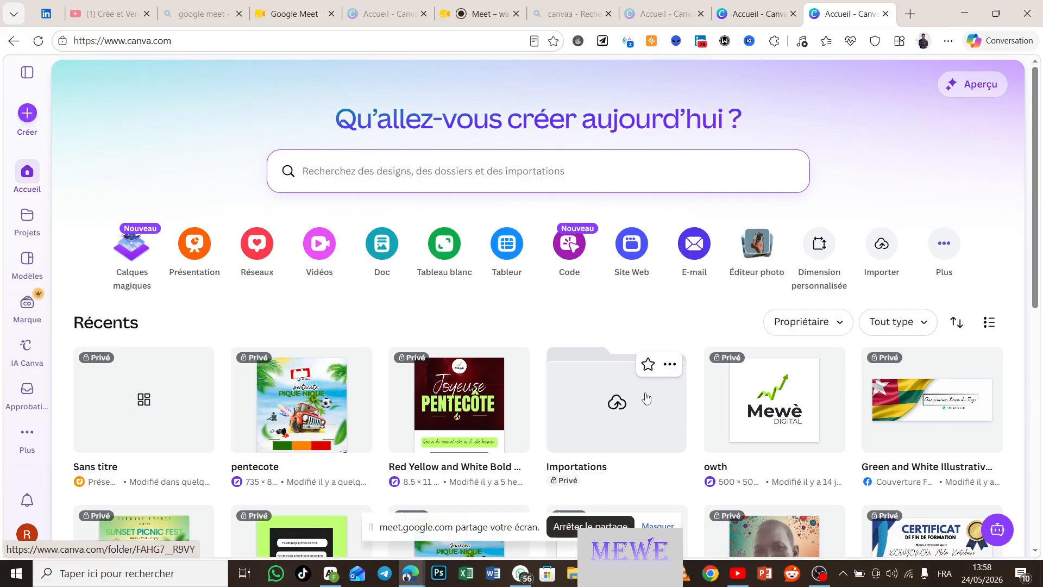
Step: Expand the side menu on the Canva home page
{"action": "left_click", "coordinate": [32, 79]}
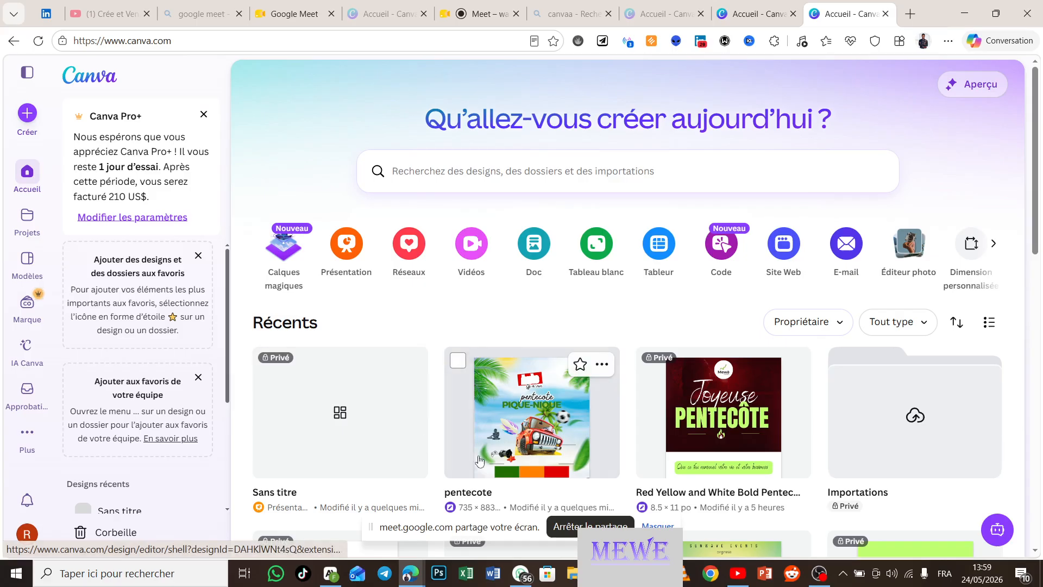
Step: Scroll down the home page's recent designs toward Sunset Picnic Fest
{"action": "scroll", "coordinate": [478, 460], "scroll_direction": "down", "scroll_amount": 1}
{"action": "scroll", "coordinate": [478, 461], "scroll_direction": "down", "scroll_amount": 1}
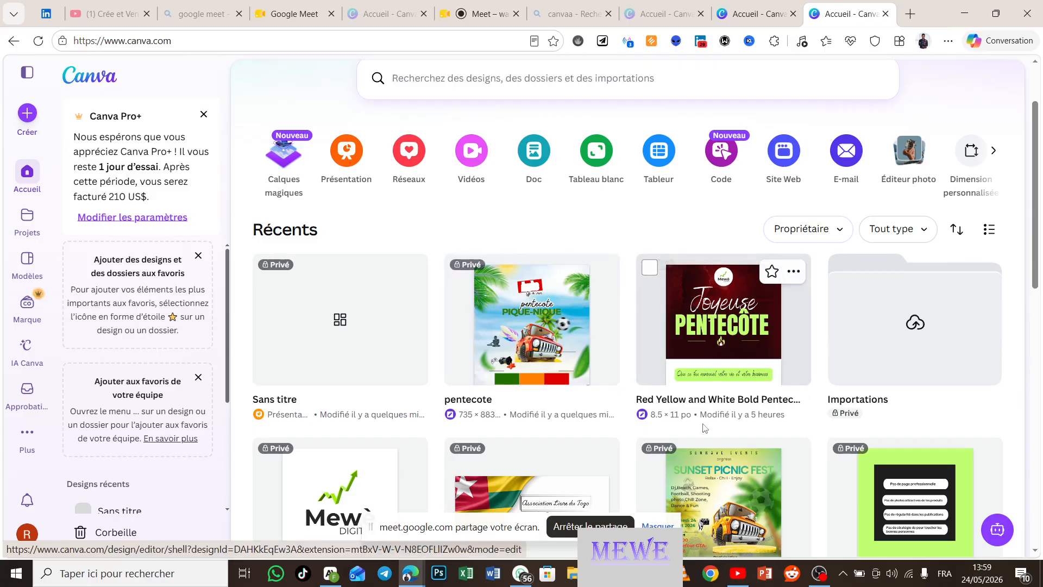
{"action": "scroll", "coordinate": [703, 427], "scroll_direction": "down", "scroll_amount": 15}
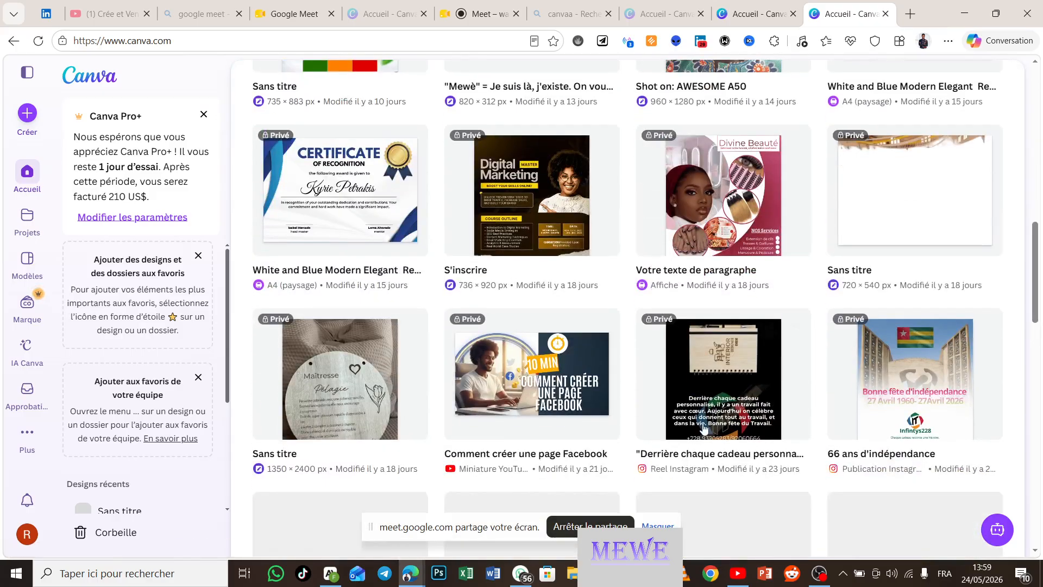
{"action": "scroll", "coordinate": [704, 427], "scroll_direction": "down", "scroll_amount": 4}
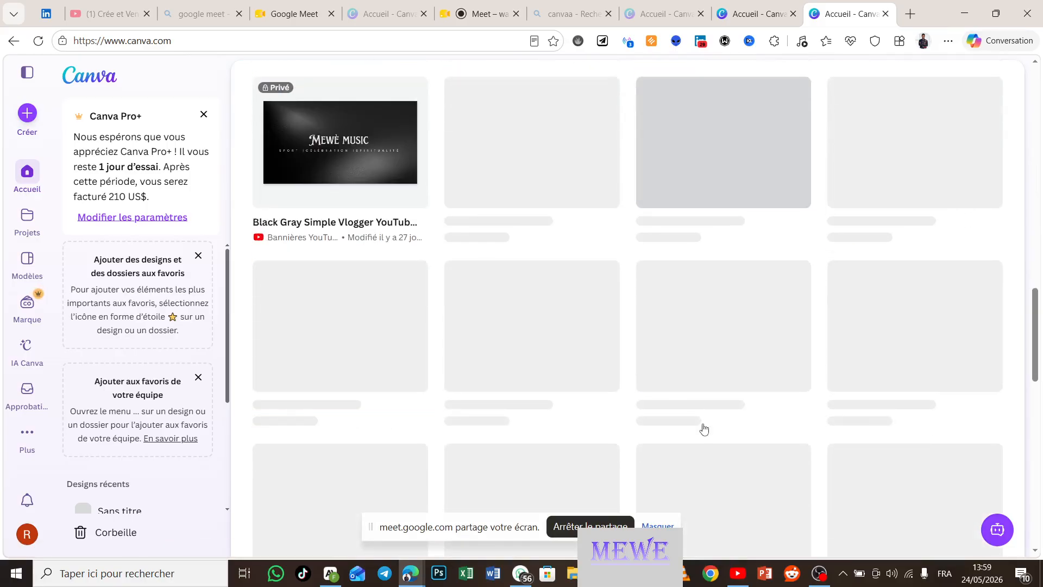
{"action": "scroll", "coordinate": [703, 428], "scroll_direction": "down", "scroll_amount": 3}
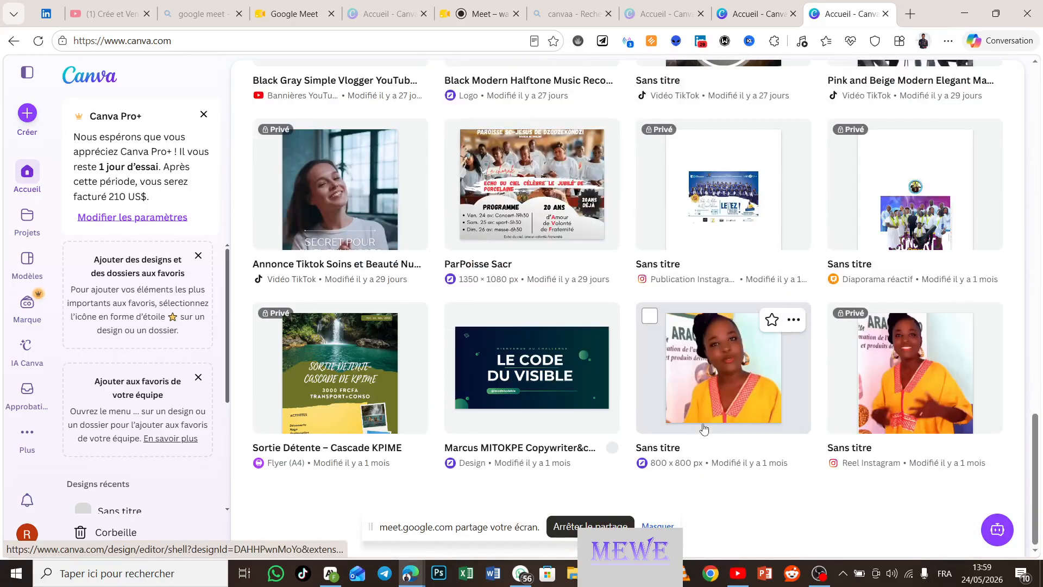
{"action": "scroll", "coordinate": [704, 429], "scroll_direction": "up", "scroll_amount": 5}
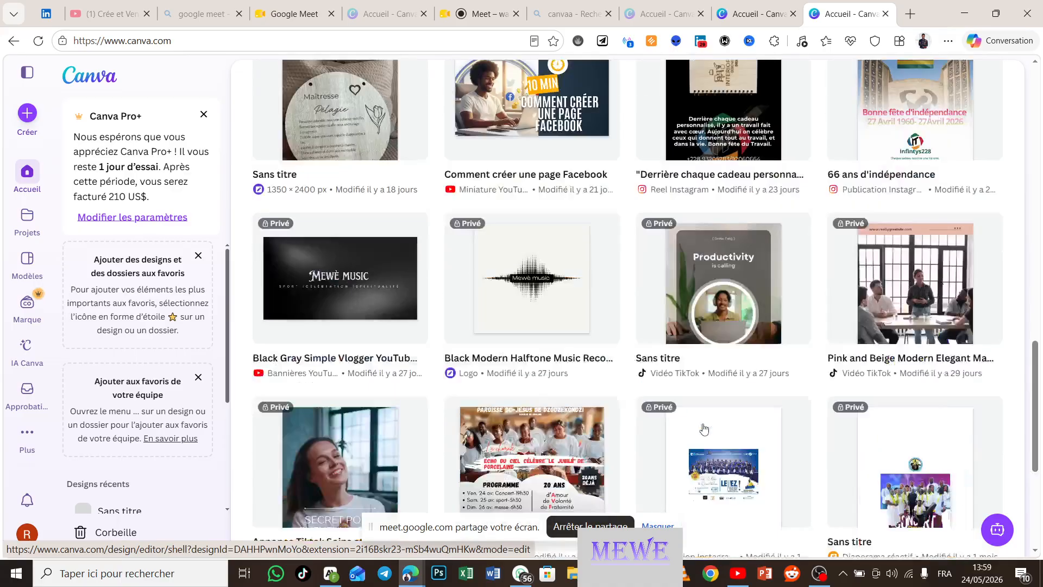
{"action": "scroll", "coordinate": [703, 429], "scroll_direction": "up", "scroll_amount": 10}
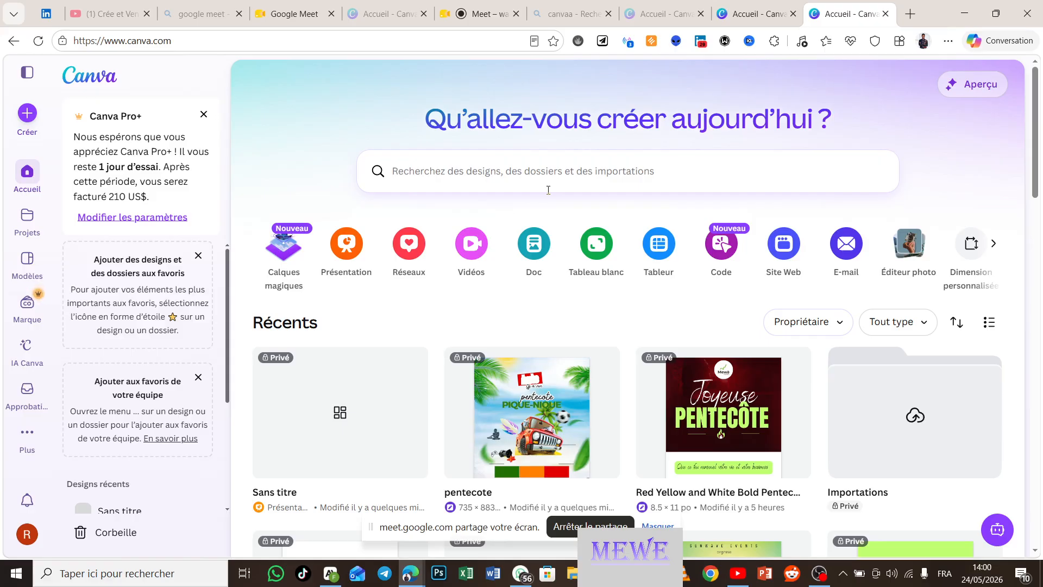
Step: Activate the 'Recherchez des designs' search bar on the Canva home page
{"action": "left_click", "coordinate": [534, 167]}
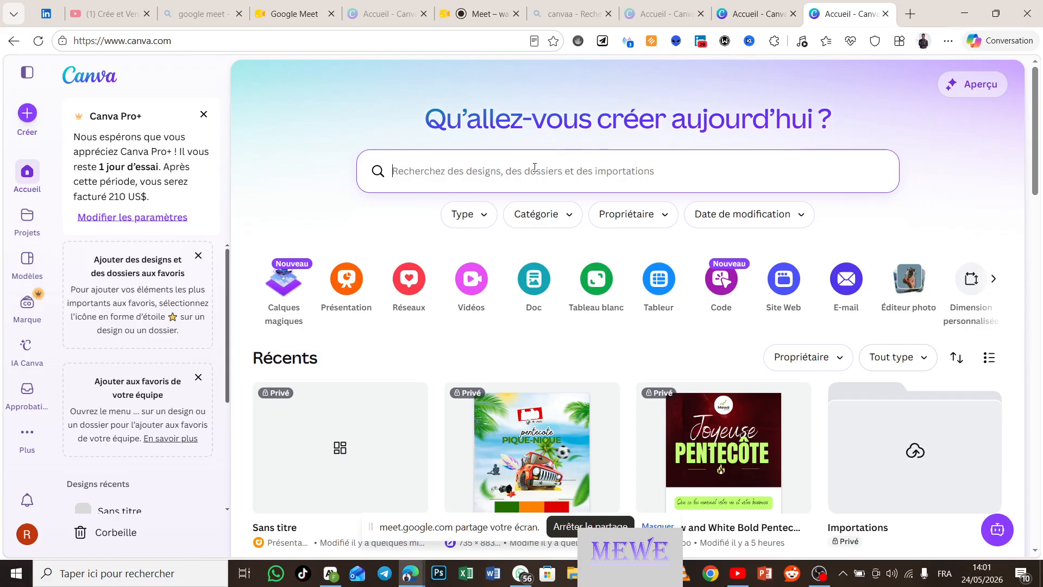
Step: Search your own designs for 'affiche'
{"action": "type", "text": "affi"}
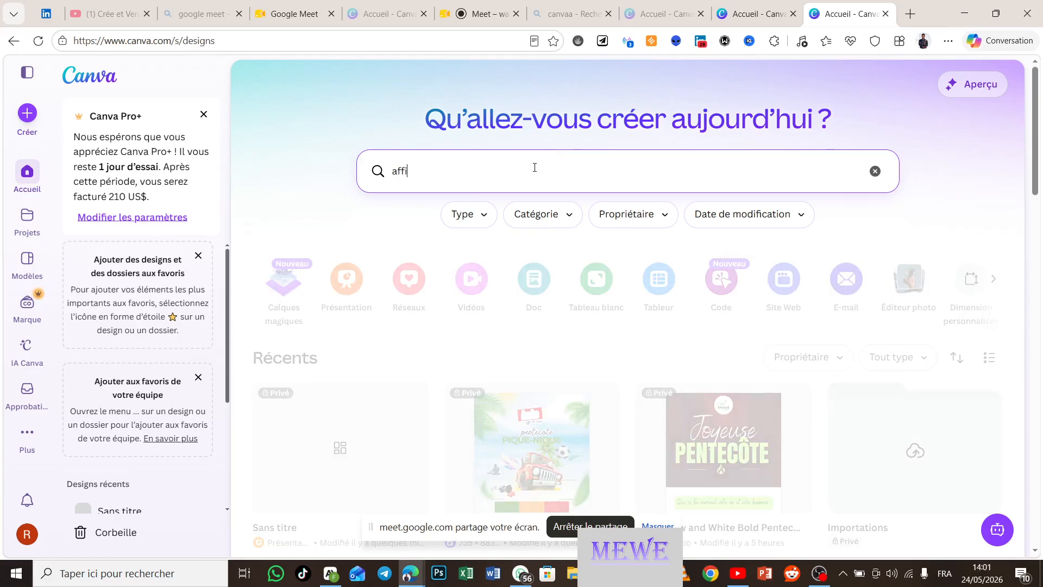
{"action": "type", "text": "che"}
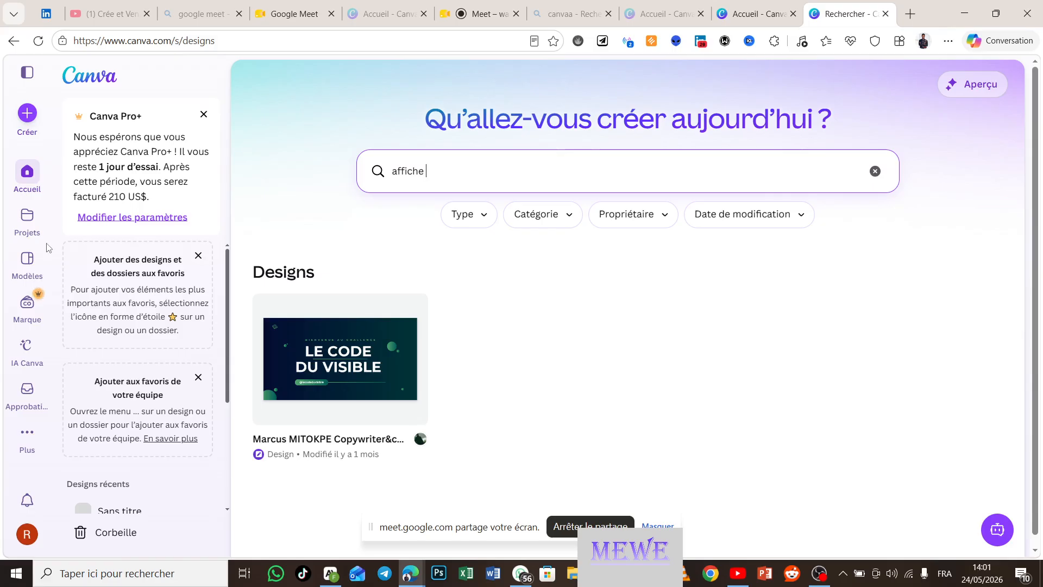
Step: Search the Modèles template library for 'affiche thé'
{"action": "left_click", "coordinate": [25, 259]}
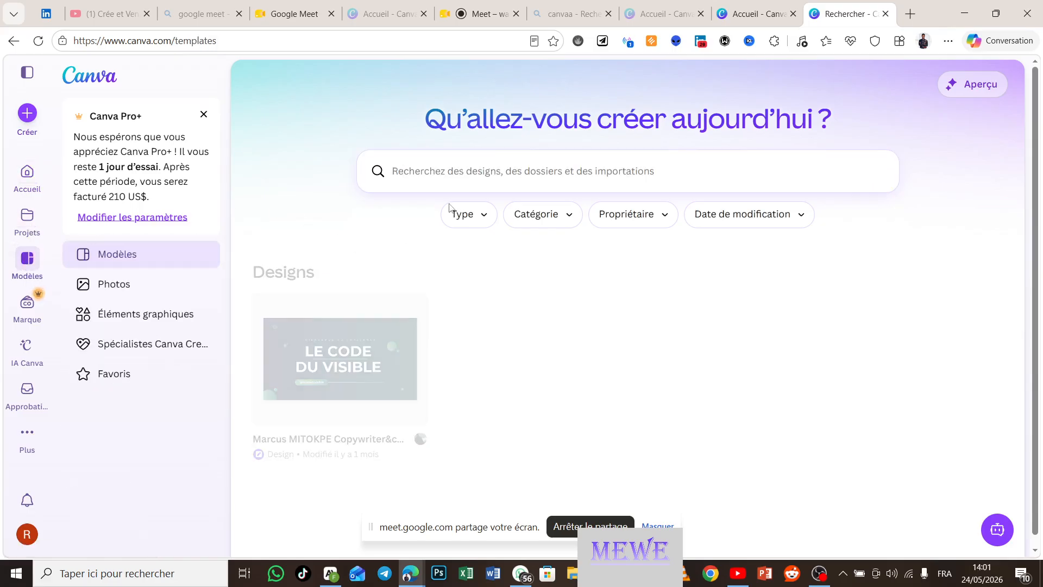
{"action": "left_click", "coordinate": [474, 170]}
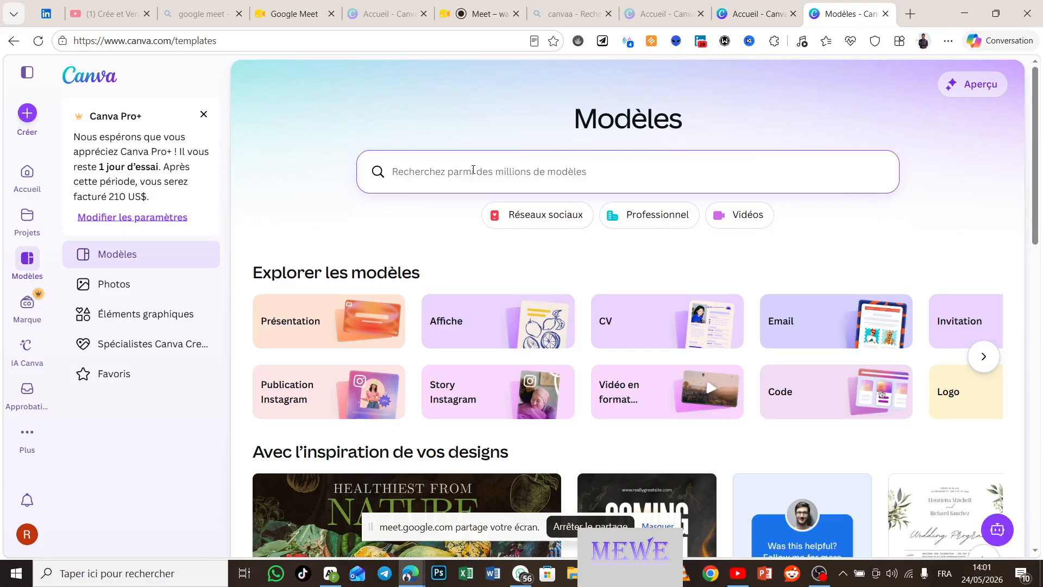
{"action": "type", "text": "affi"}
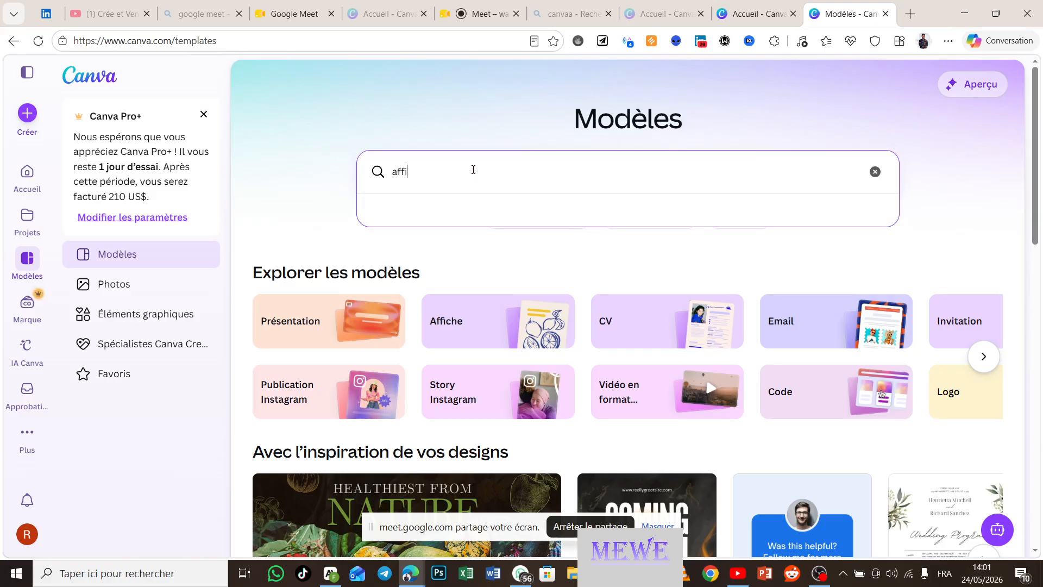
{"action": "type", "text": "che"}
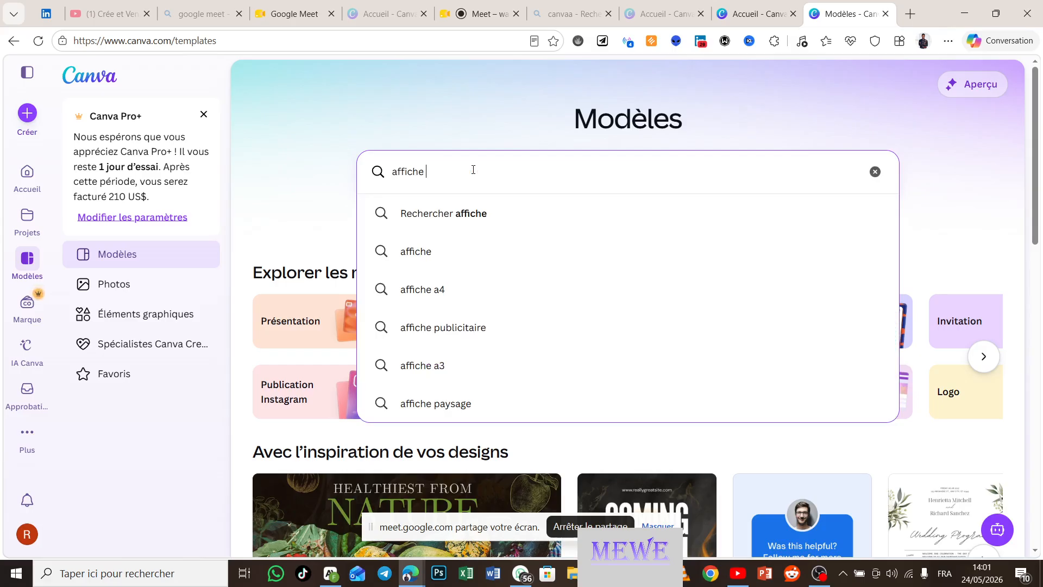
{"action": "type", "text": " thé"}
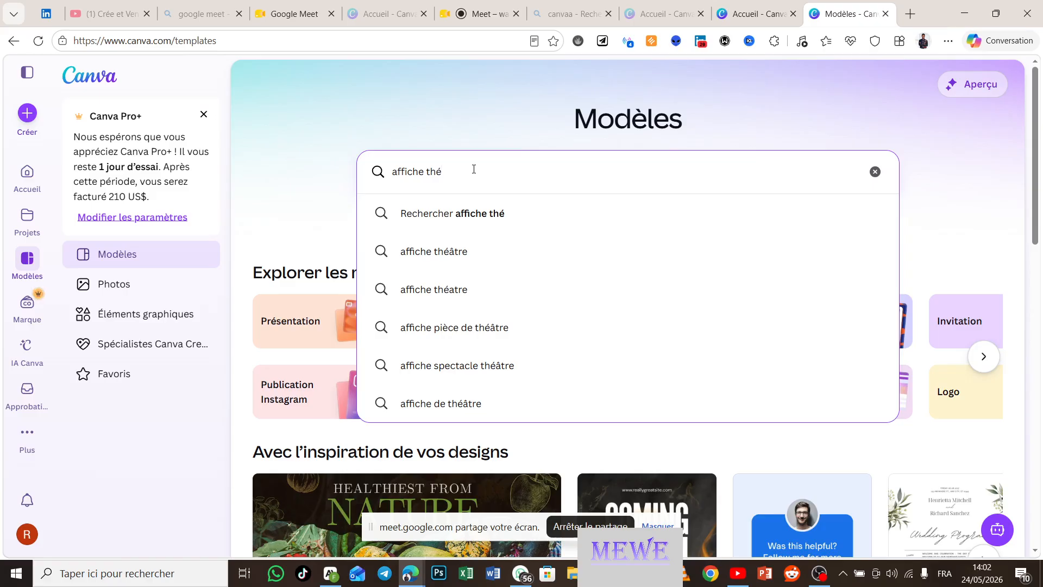
{"action": "key", "text": "Return"}
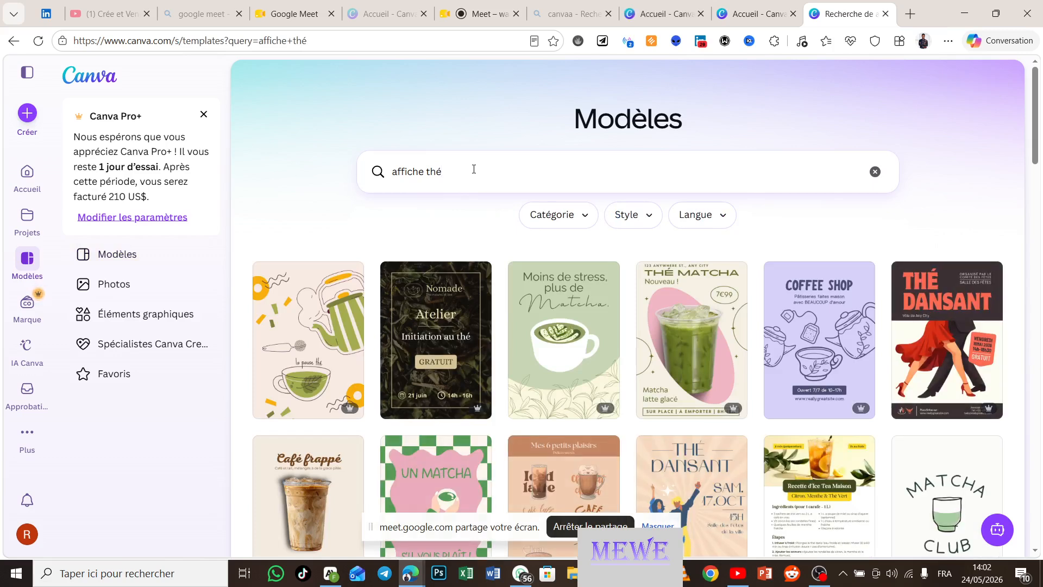
{"action": "scroll", "coordinate": [474, 169], "scroll_direction": "down", "scroll_amount": 1}
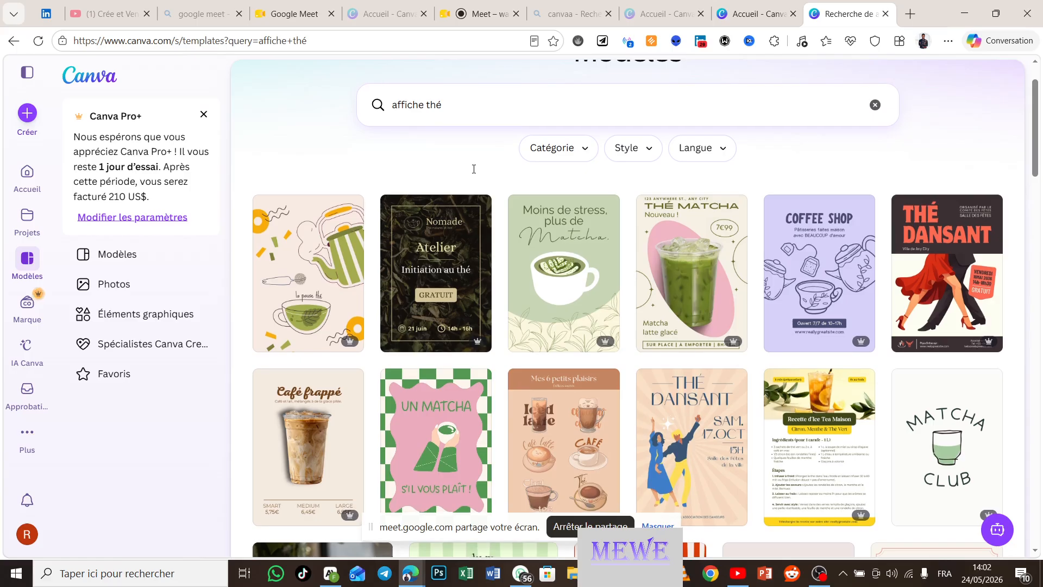
{"action": "scroll", "coordinate": [472, 172], "scroll_direction": "up", "scroll_amount": 1}
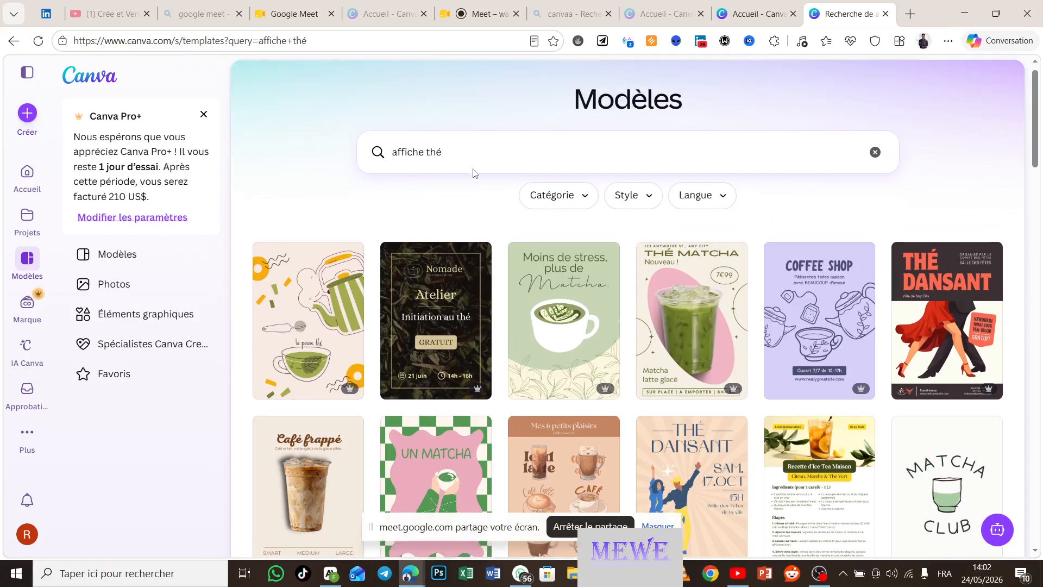
{"action": "scroll", "coordinate": [473, 172], "scroll_direction": "down", "scroll_amount": 3}
{"action": "scroll", "coordinate": [473, 173], "scroll_direction": "down", "scroll_amount": 5}
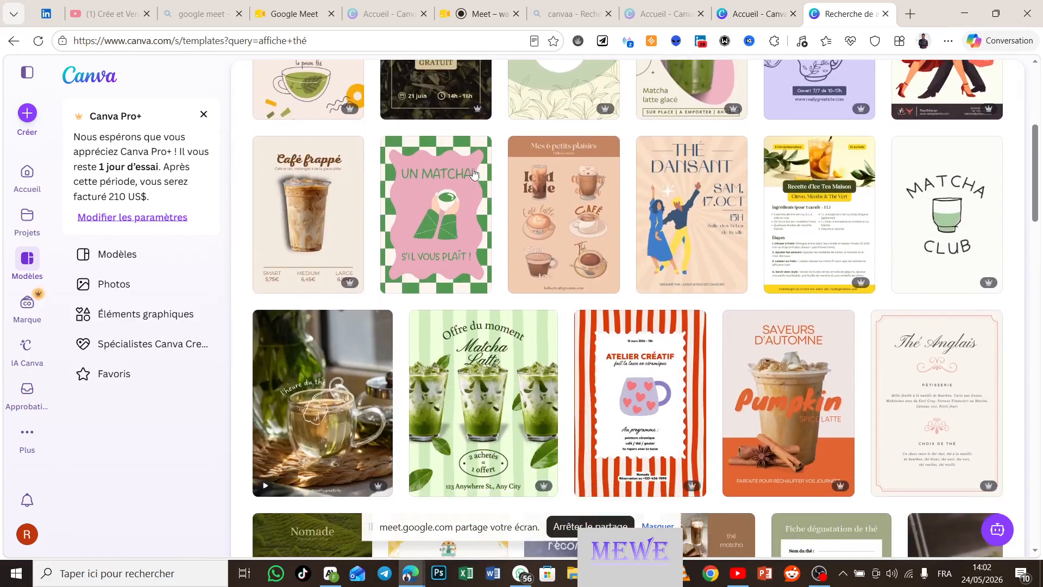
{"action": "scroll", "coordinate": [473, 173], "scroll_direction": "up", "scroll_amount": 5}
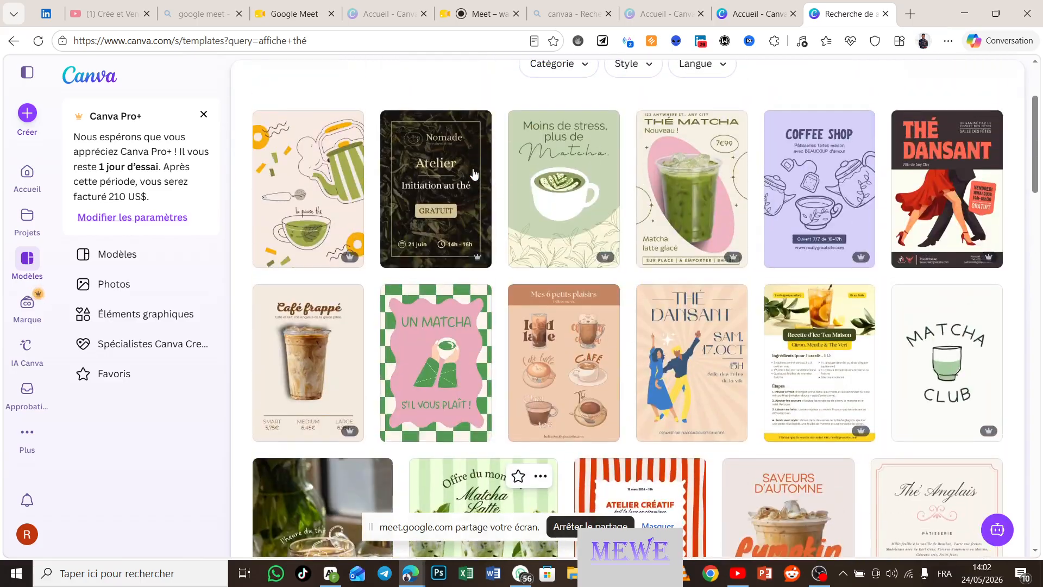
{"action": "scroll", "coordinate": [473, 173], "scroll_direction": "up", "scroll_amount": 1}
{"action": "scroll", "coordinate": [474, 173], "scroll_direction": "up", "scroll_amount": 2}
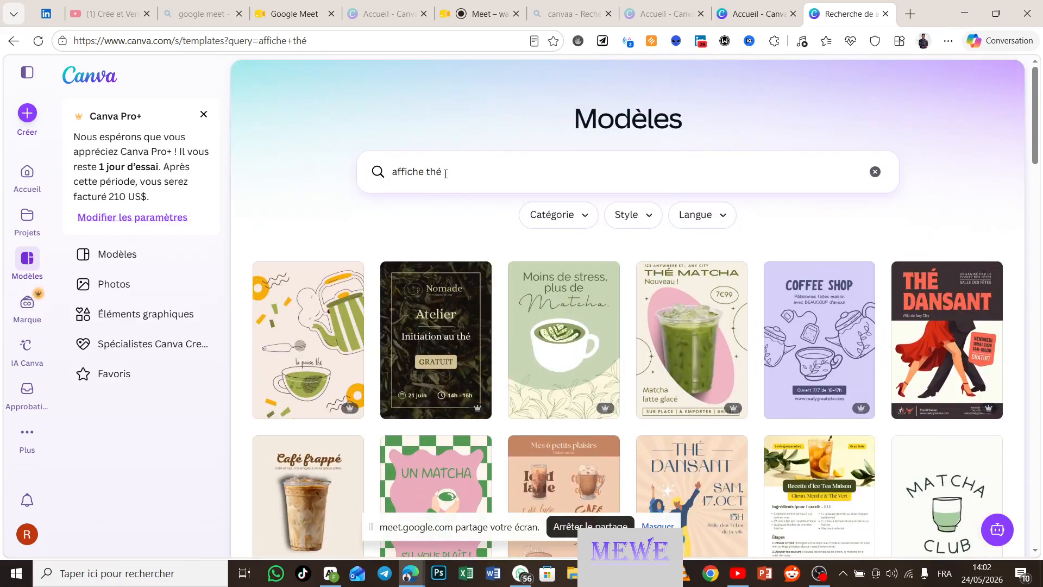
{"action": "left_click", "coordinate": [424, 172]}
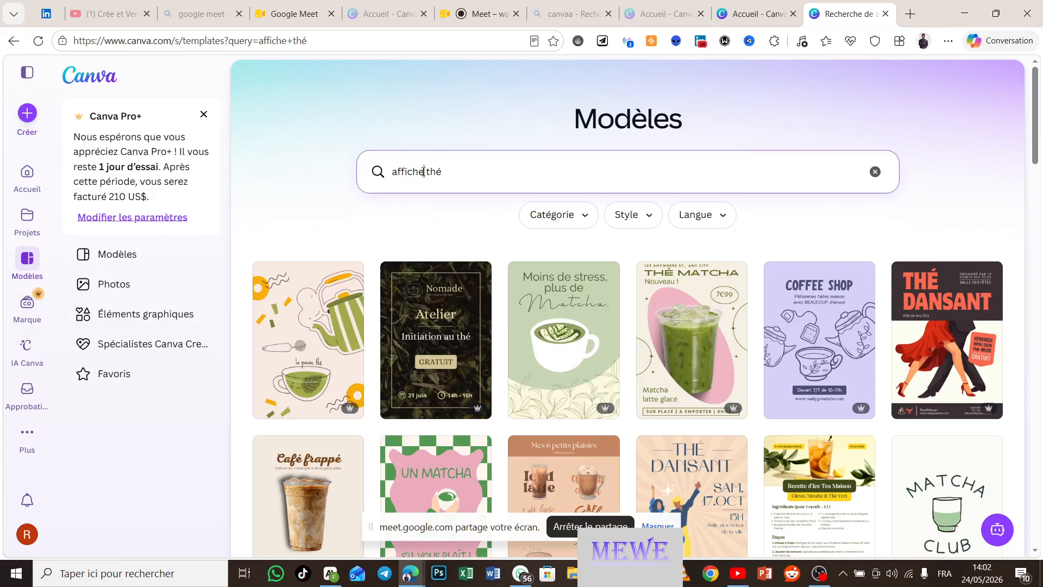
Step: Change the template query from 'affiche thé' to 'poster tea' and run it
{"action": "key", "text": "BackSpace"}
{"action": "key", "text": "BackSpace"}
{"action": "key", "text": "BackSpace"}
{"action": "key", "text": "BackSpace"}
{"action": "key", "text": "BackSpace"}
{"action": "key", "text": "BackSpace"}
{"action": "key", "text": "BackSpace"}
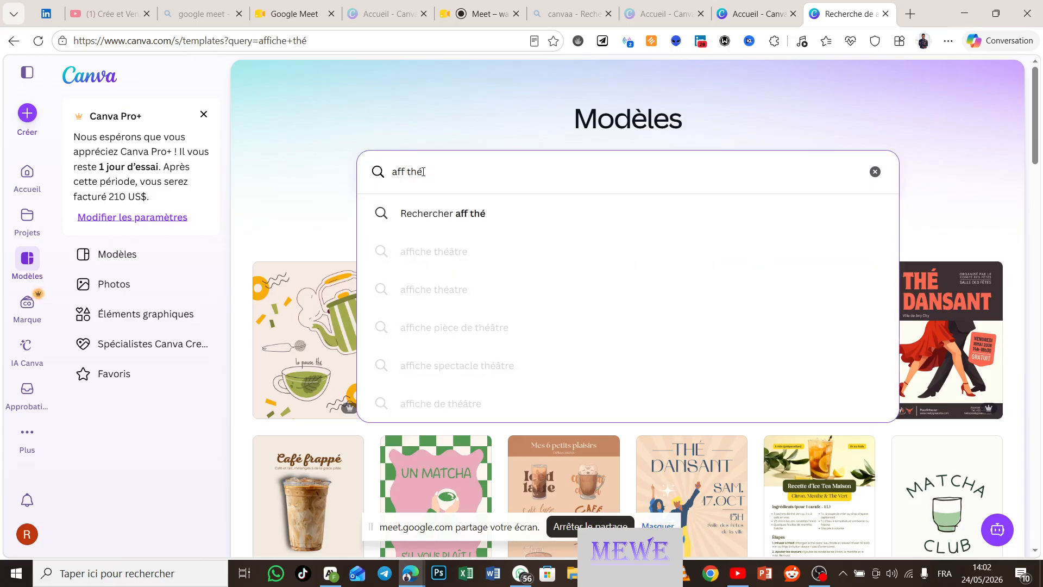
{"action": "type", "text": "poter"}
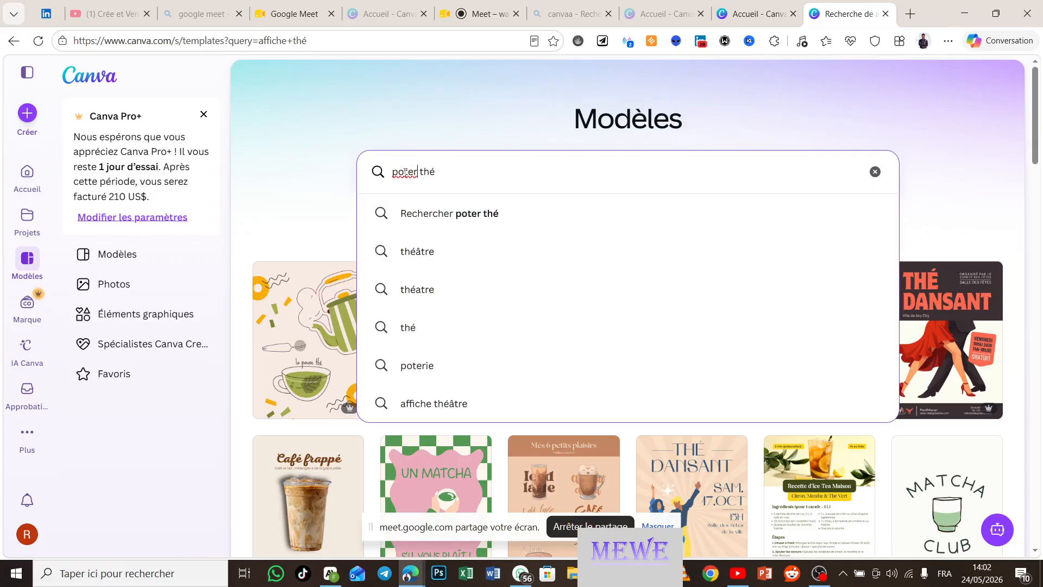
{"action": "left_click", "coordinate": [404, 172]}
{"action": "type", "text": "s"}
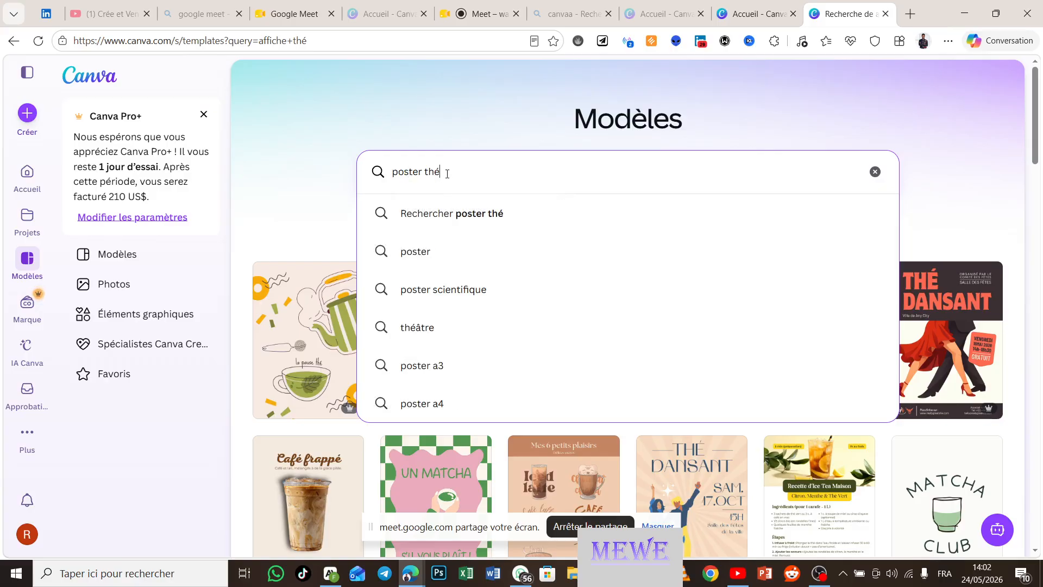
{"action": "key", "text": "BackSpace"}
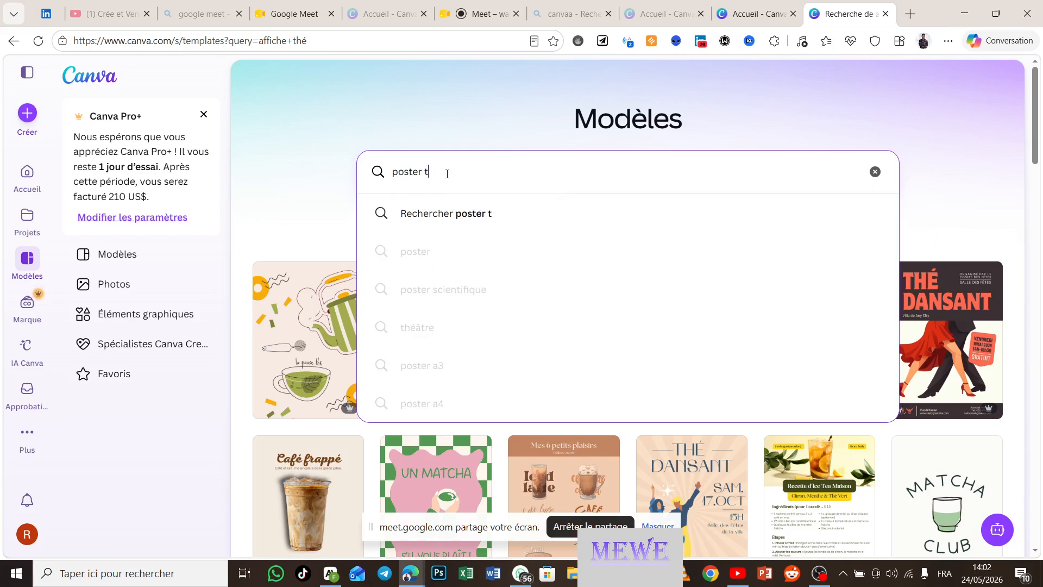
{"action": "type", "text": "ea"}
{"action": "key", "text": "Return"}
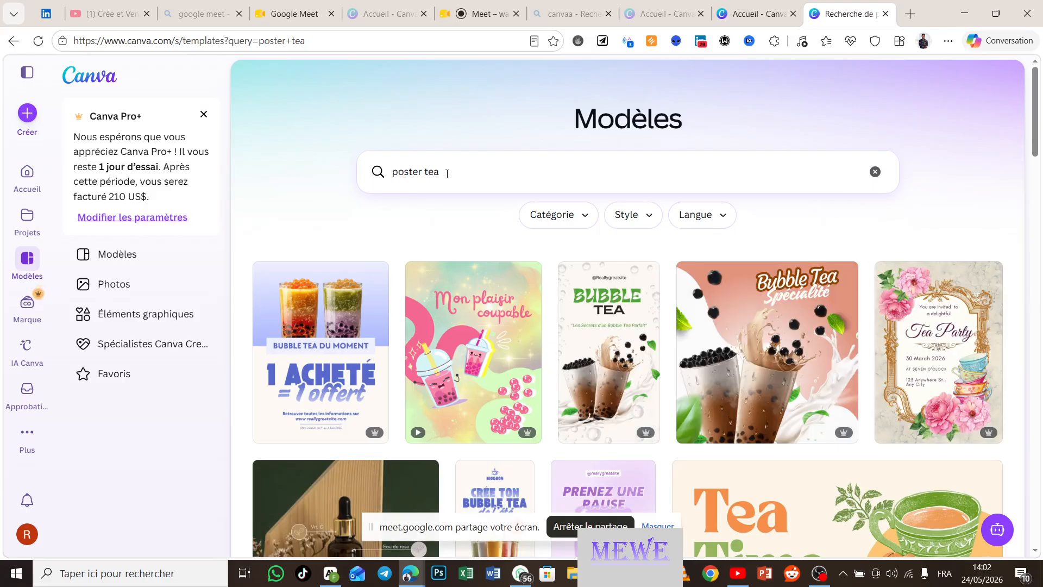
{"action": "scroll", "coordinate": [569, 360], "scroll_direction": "down", "scroll_amount": 1}
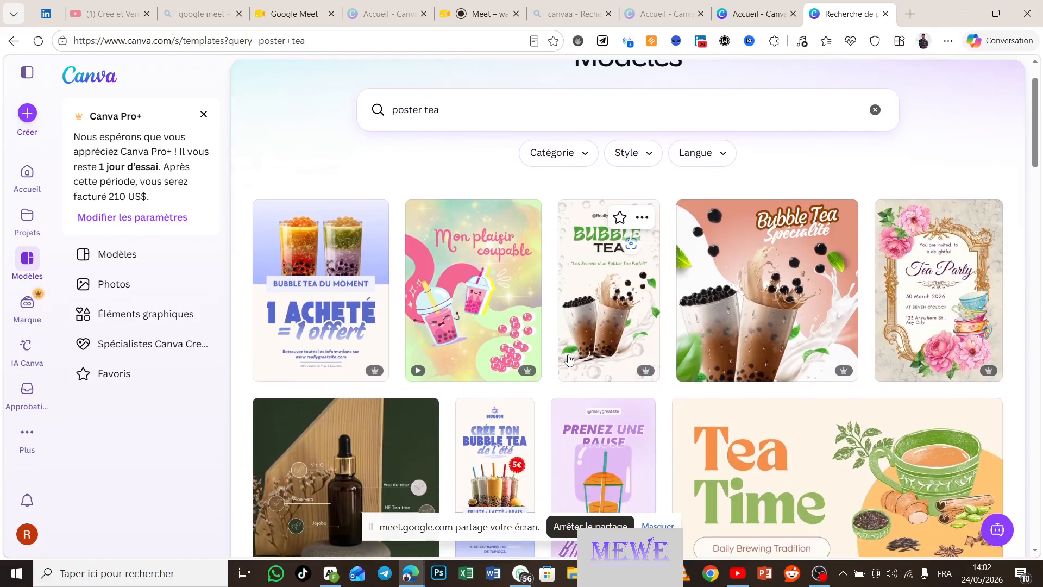
{"action": "scroll", "coordinate": [569, 359], "scroll_direction": "down", "scroll_amount": 2}
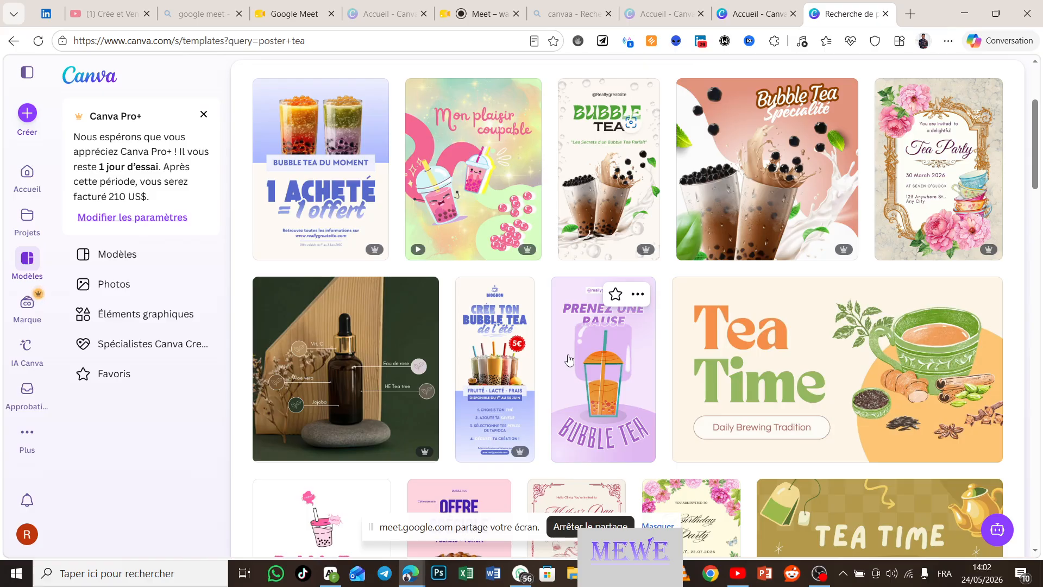
{"action": "scroll", "coordinate": [569, 359], "scroll_direction": "down", "scroll_amount": 4}
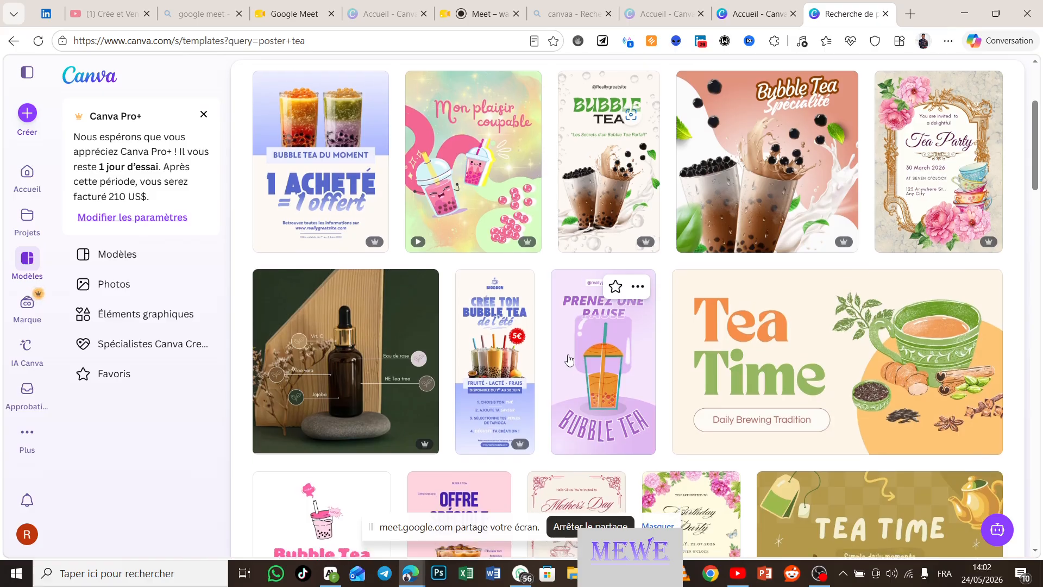
{"action": "scroll", "coordinate": [569, 359], "scroll_direction": "down", "scroll_amount": 3}
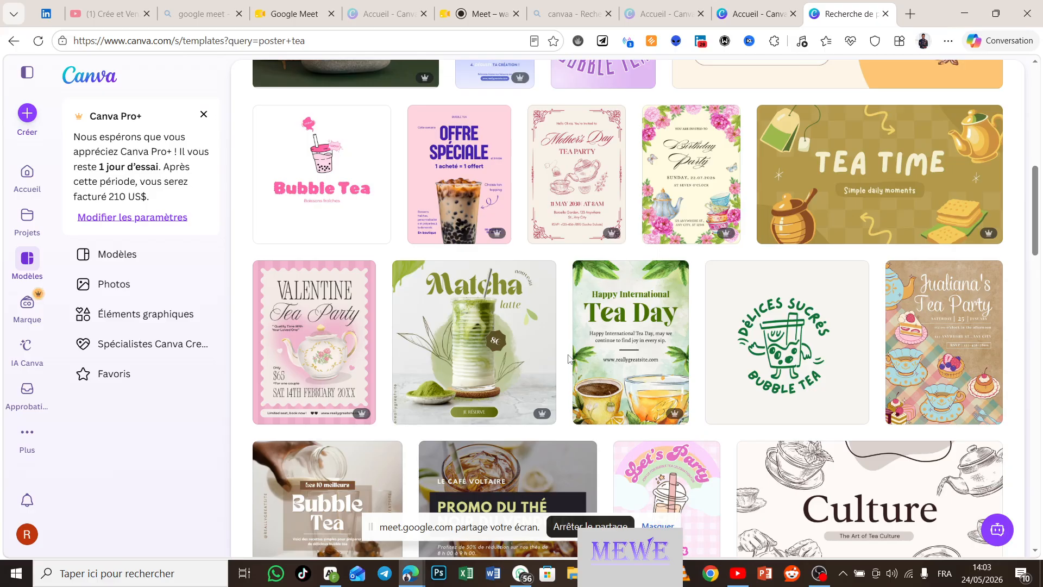
{"action": "scroll", "coordinate": [569, 359], "scroll_direction": "down", "scroll_amount": 5}
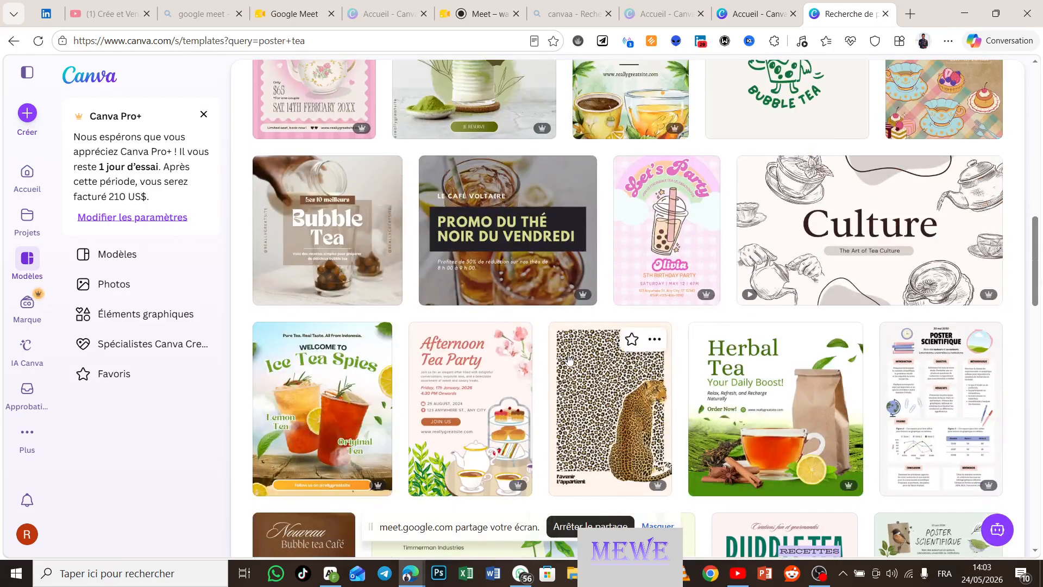
{"action": "scroll", "coordinate": [569, 359], "scroll_direction": "down", "scroll_amount": 2}
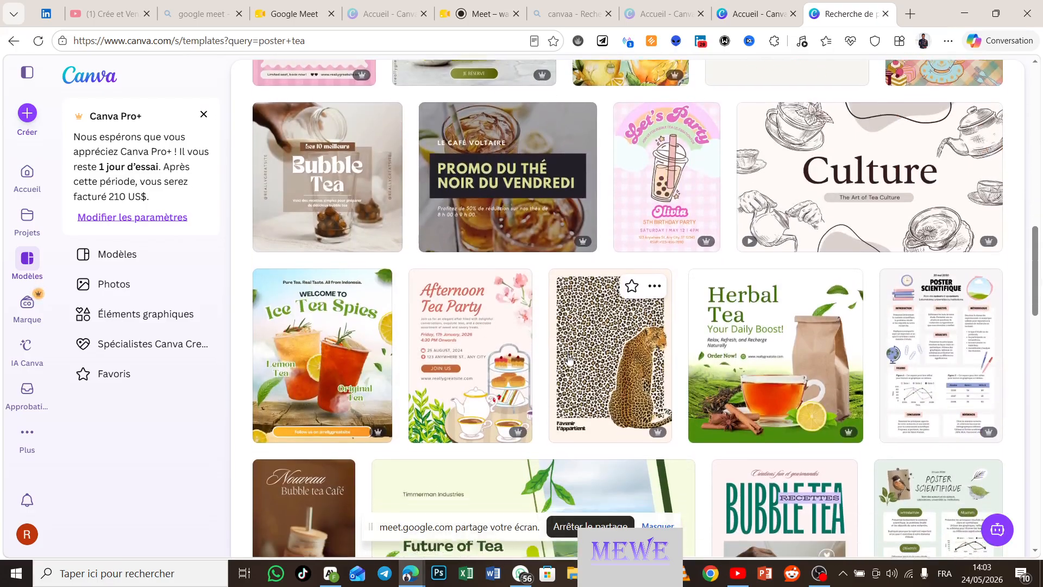
{"action": "scroll", "coordinate": [569, 358], "scroll_direction": "down", "scroll_amount": 2}
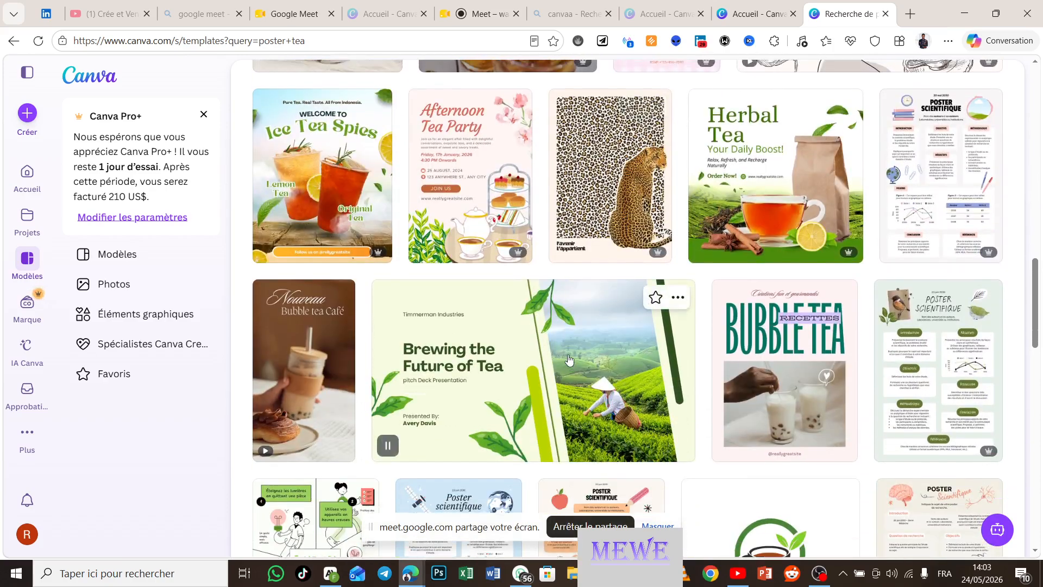
{"action": "scroll", "coordinate": [568, 359], "scroll_direction": "up", "scroll_amount": 12}
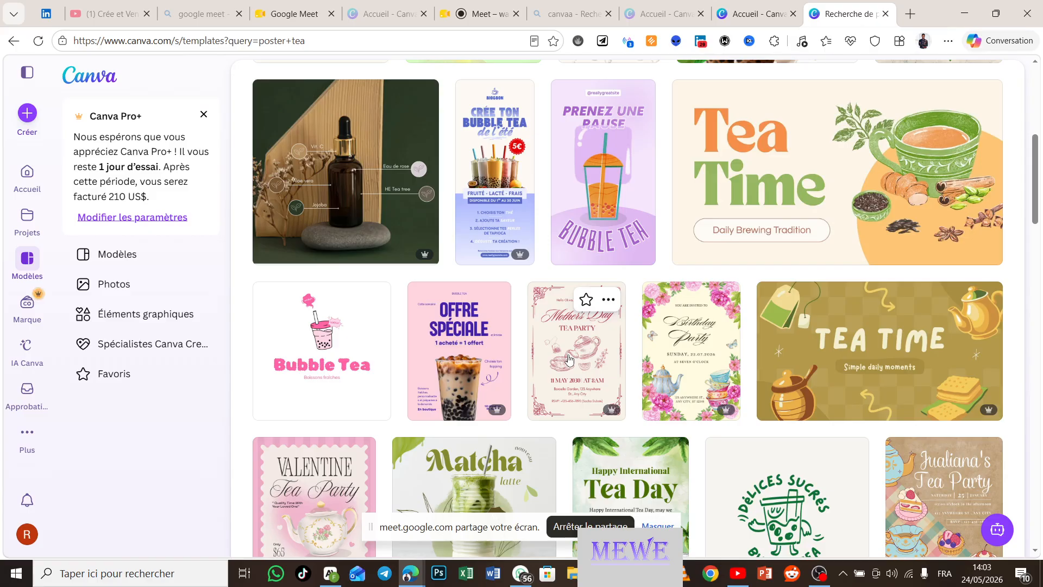
{"action": "scroll", "coordinate": [569, 359], "scroll_direction": "up", "scroll_amount": 3}
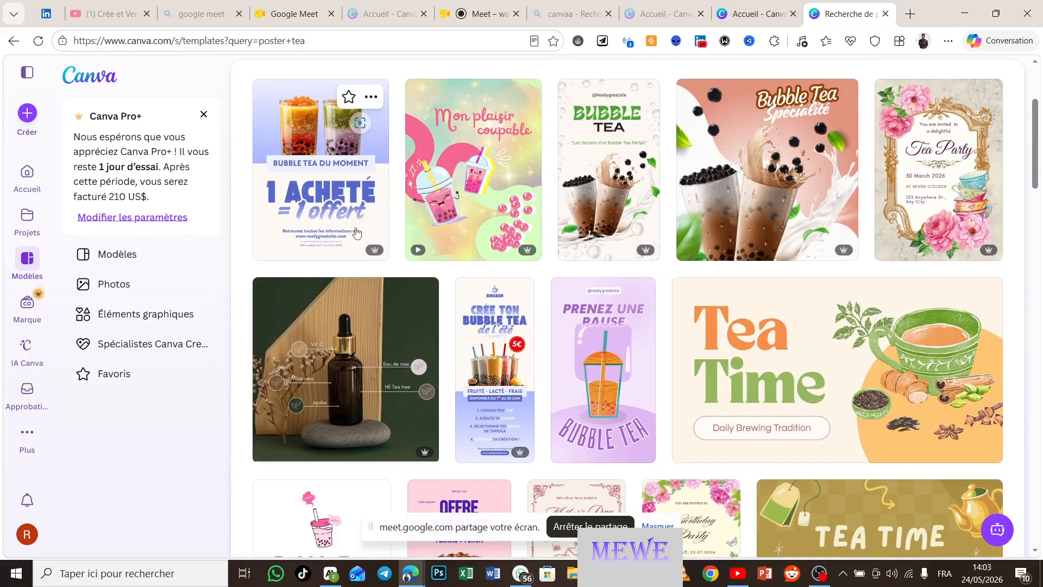
{"action": "mouse_move", "coordinate": [370, 251]}
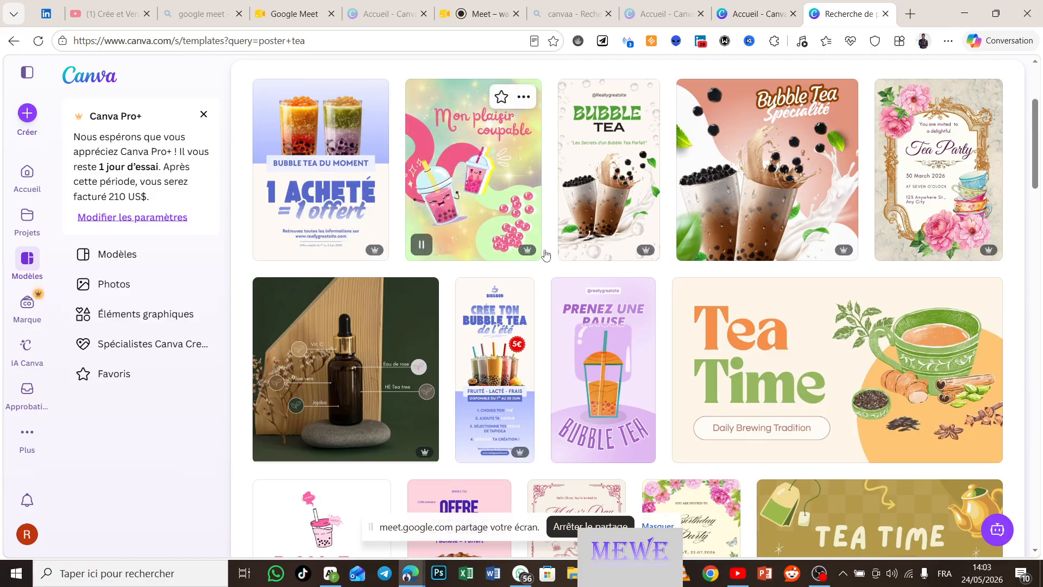
{"action": "scroll", "coordinate": [645, 304], "scroll_direction": "down", "scroll_amount": 6}
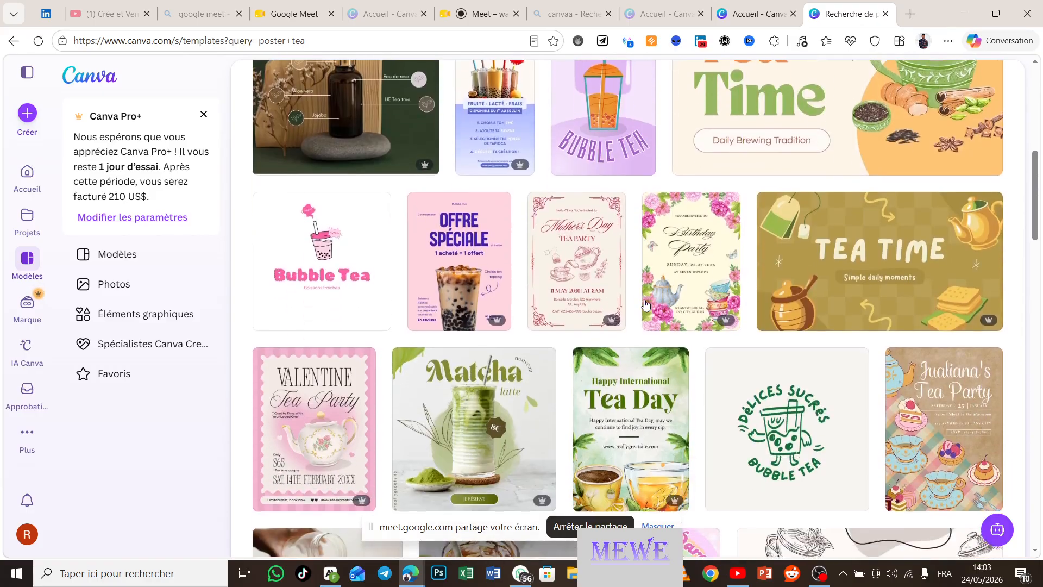
{"action": "scroll", "coordinate": [645, 305], "scroll_direction": "up", "scroll_amount": 4}
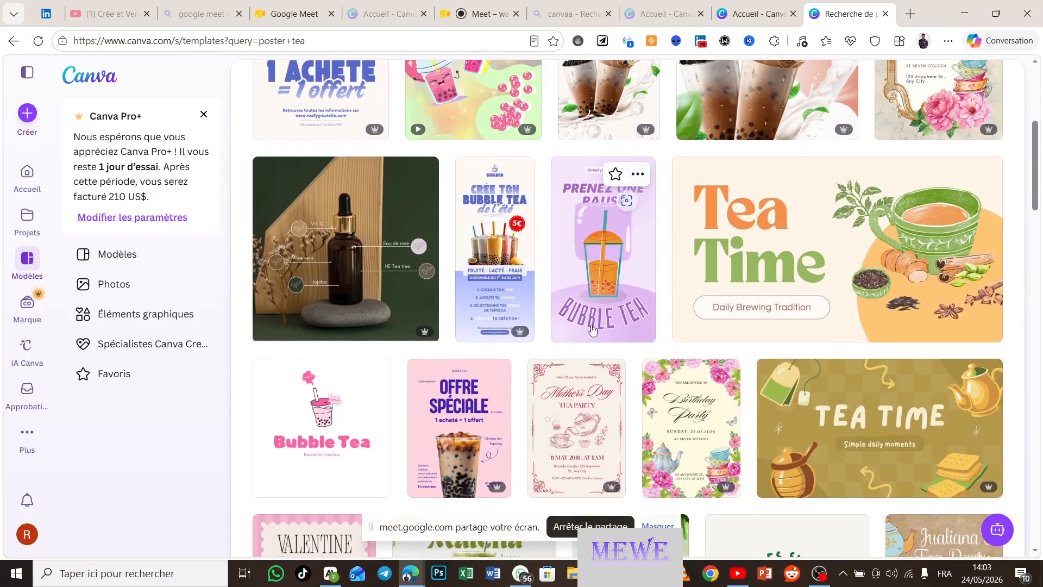
{"action": "mouse_move", "coordinate": [600, 333]}
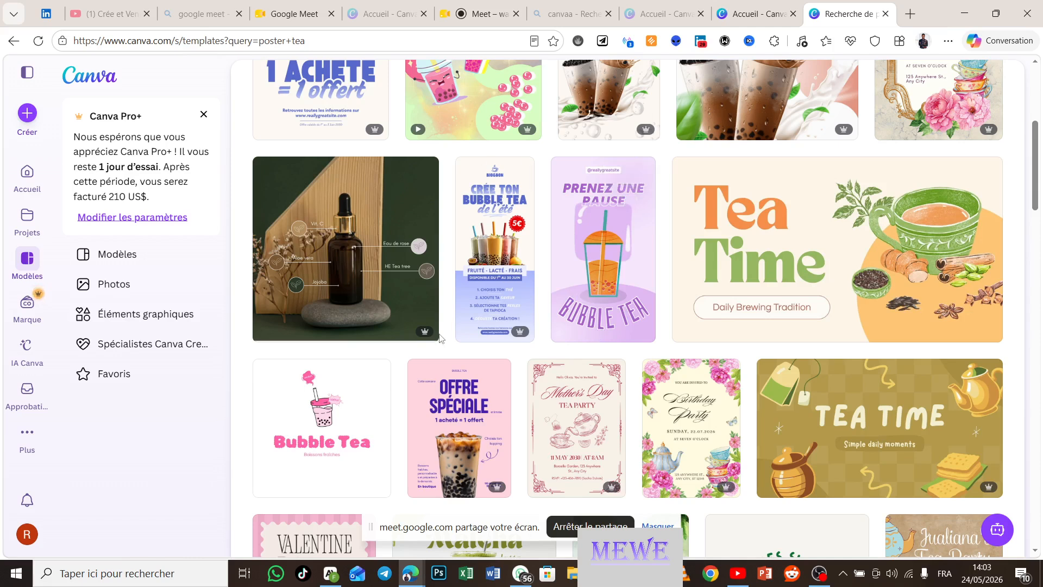
{"action": "mouse_move", "coordinate": [427, 334]}
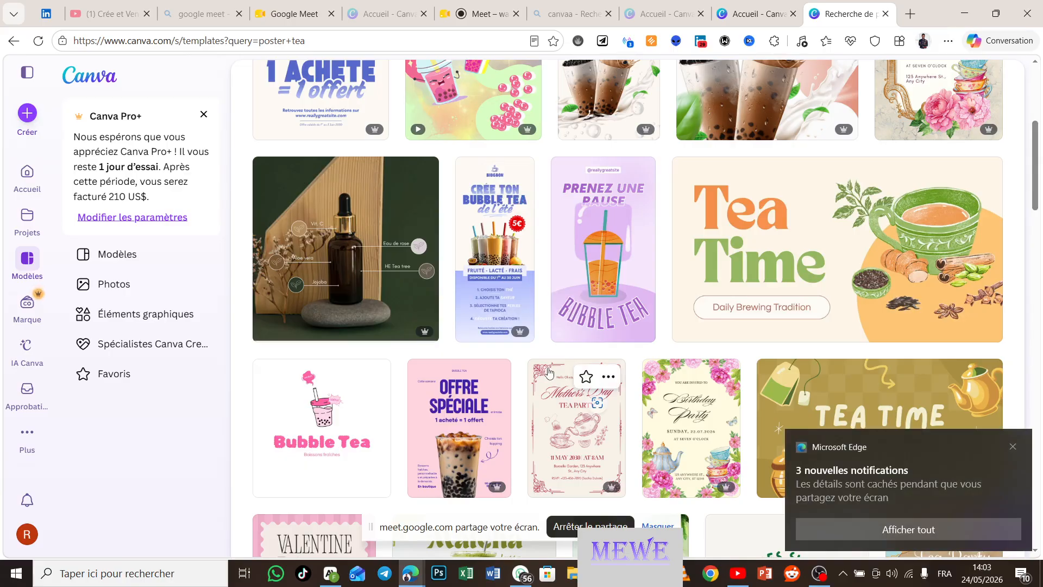
Step: Scroll the 'poster tea' results down to the Brewing the Future of Tea pitch deck
{"action": "scroll", "coordinate": [547, 372], "scroll_direction": "down", "scroll_amount": 3}
{"action": "scroll", "coordinate": [548, 371], "scroll_direction": "down", "scroll_amount": 2}
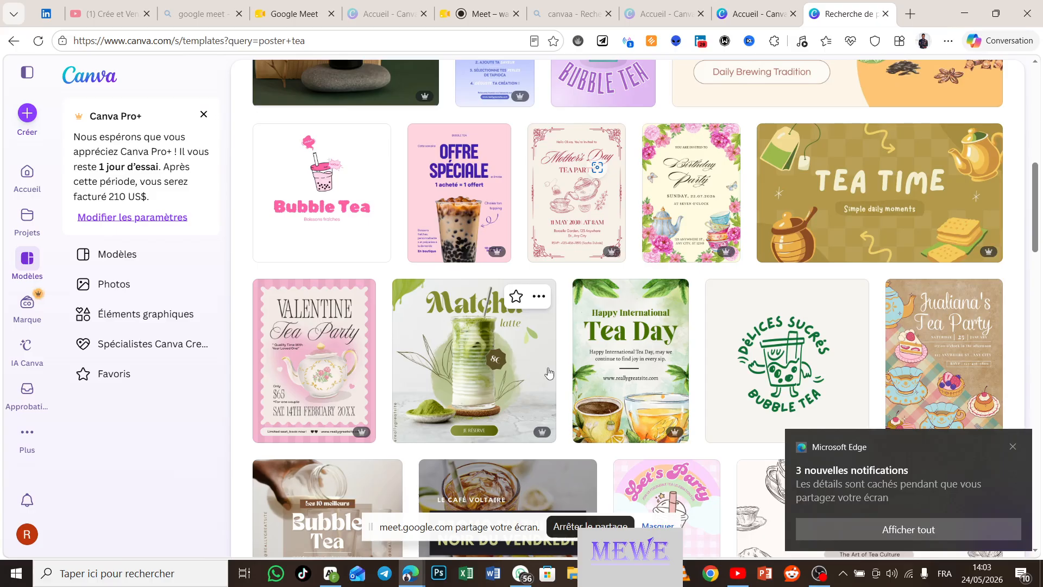
{"action": "scroll", "coordinate": [548, 371], "scroll_direction": "down", "scroll_amount": 3}
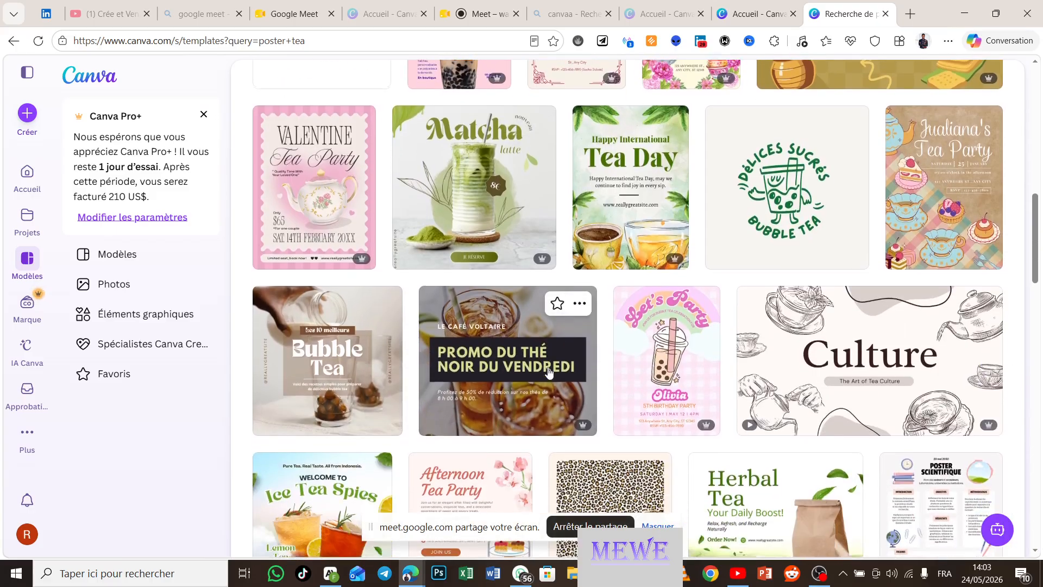
{"action": "scroll", "coordinate": [548, 371], "scroll_direction": "down", "scroll_amount": 3}
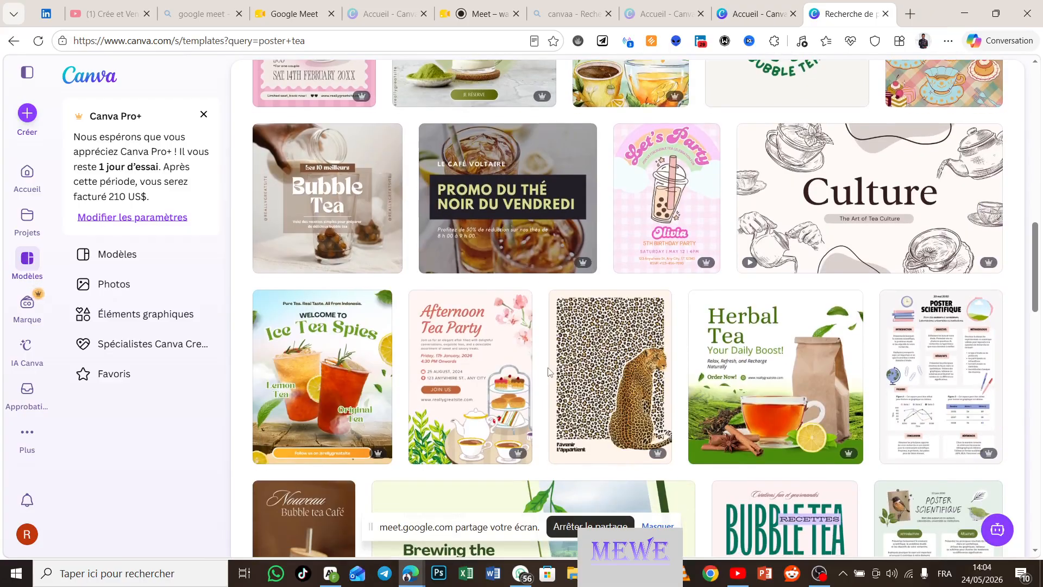
{"action": "scroll", "coordinate": [548, 372], "scroll_direction": "down", "scroll_amount": 2}
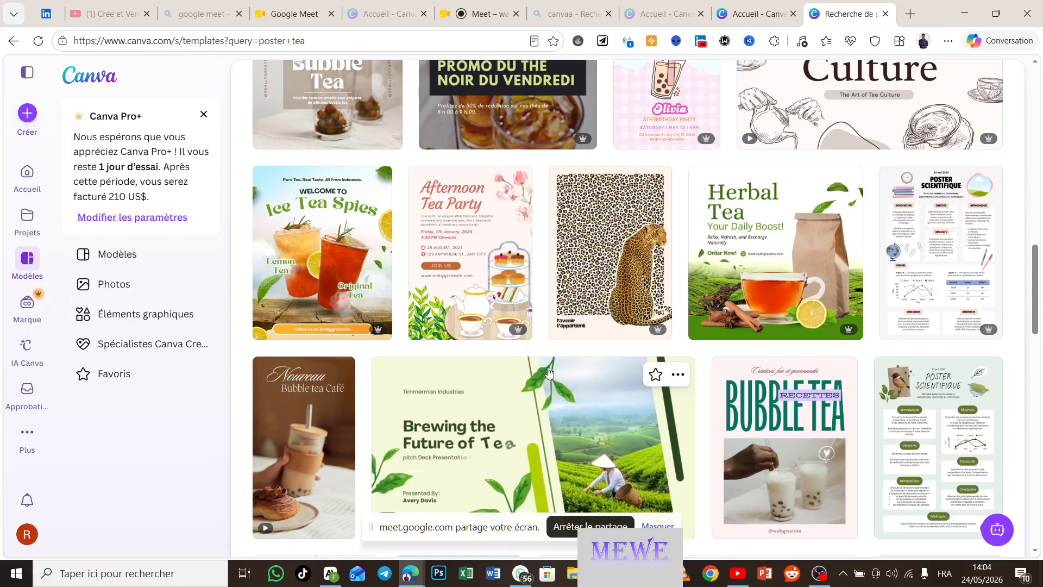
{"action": "scroll", "coordinate": [549, 372], "scroll_direction": "down", "scroll_amount": 2}
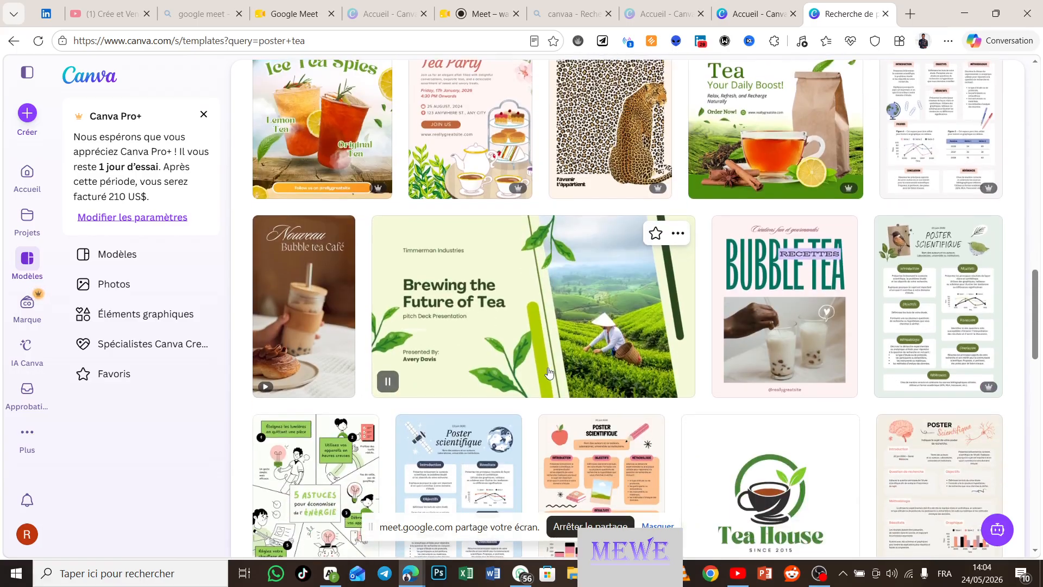
{"action": "scroll", "coordinate": [549, 372], "scroll_direction": "up", "scroll_amount": 3}
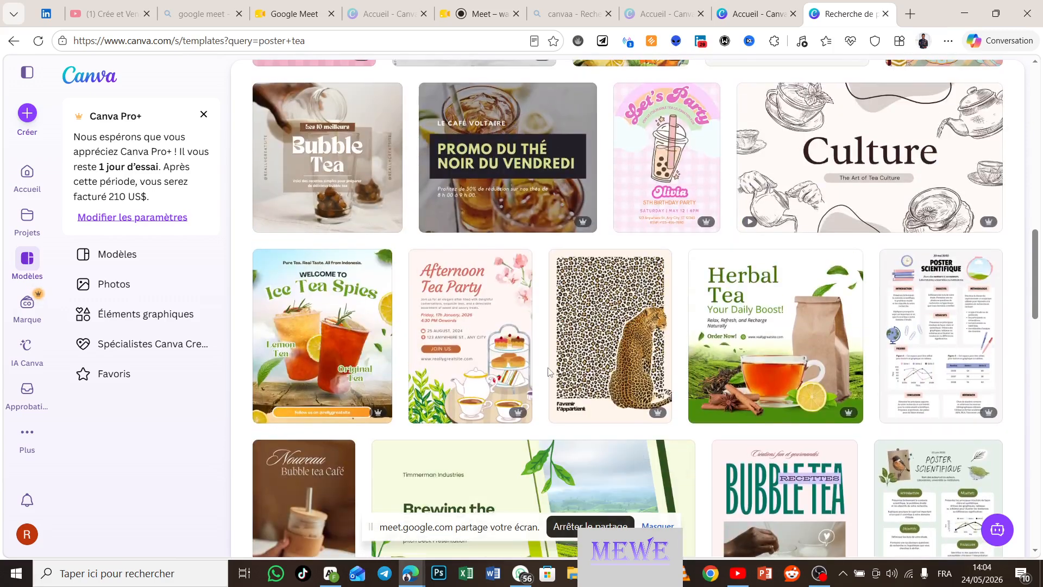
{"action": "scroll", "coordinate": [548, 367], "scroll_direction": "down", "scroll_amount": 3}
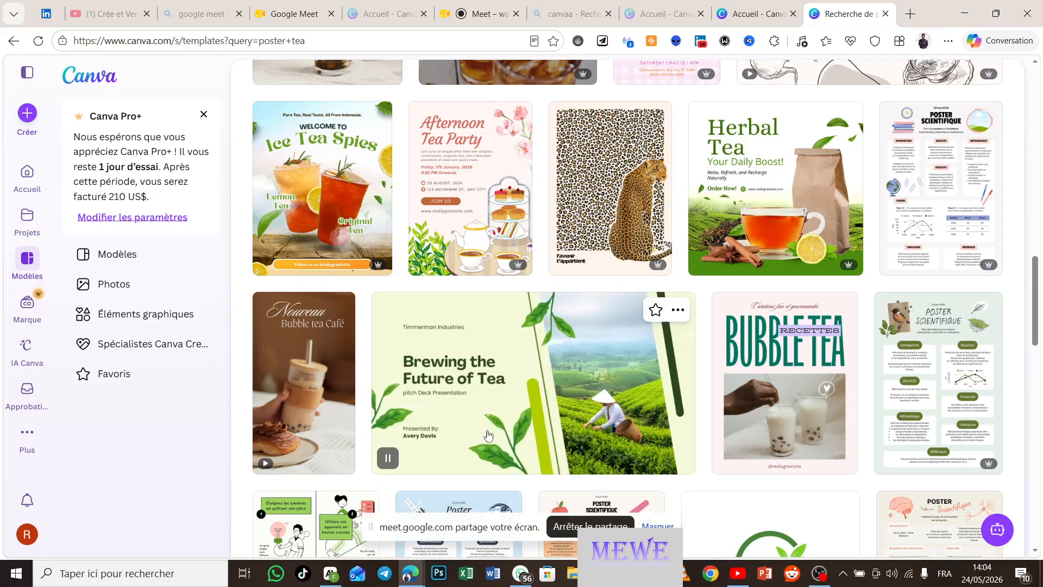
{"action": "scroll", "coordinate": [520, 439], "scroll_direction": "down", "scroll_amount": 2}
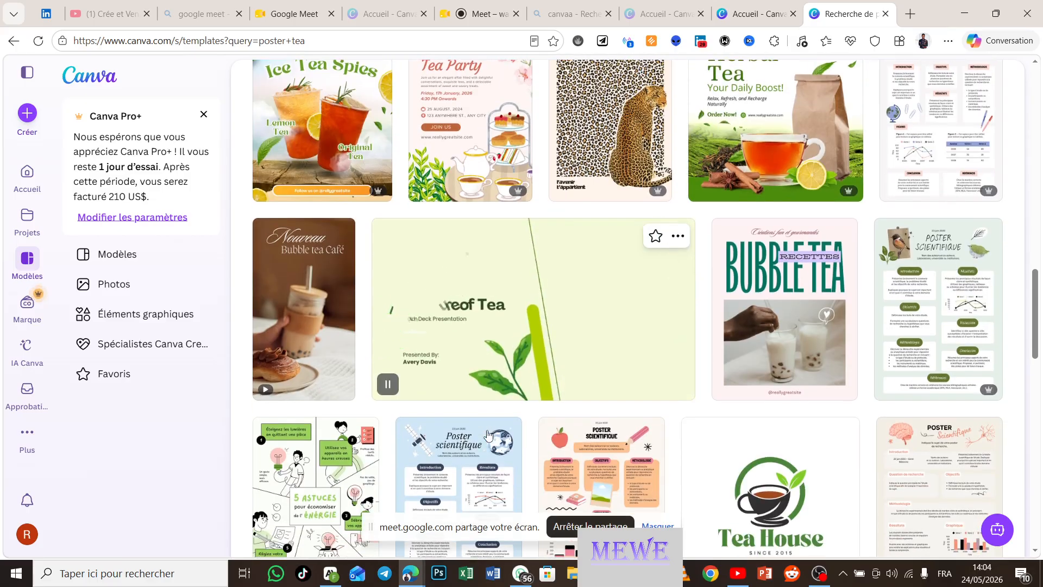
Step: Customise the Green Modern Tea Industry Pitch Deck template and select its Timmerman Industries text
{"action": "left_click", "coordinate": [524, 333]}
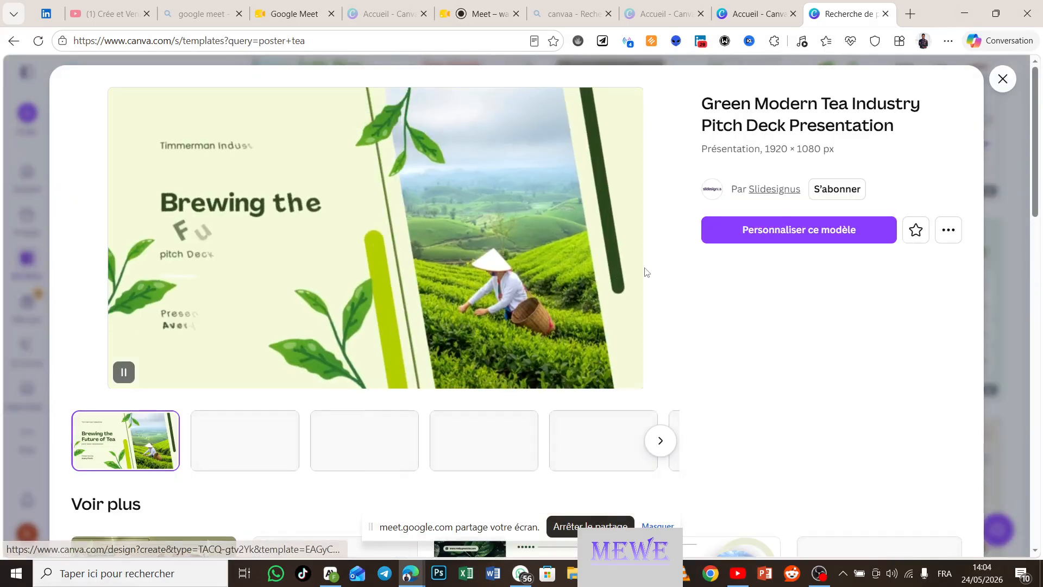
{"action": "left_click", "coordinate": [772, 243]}
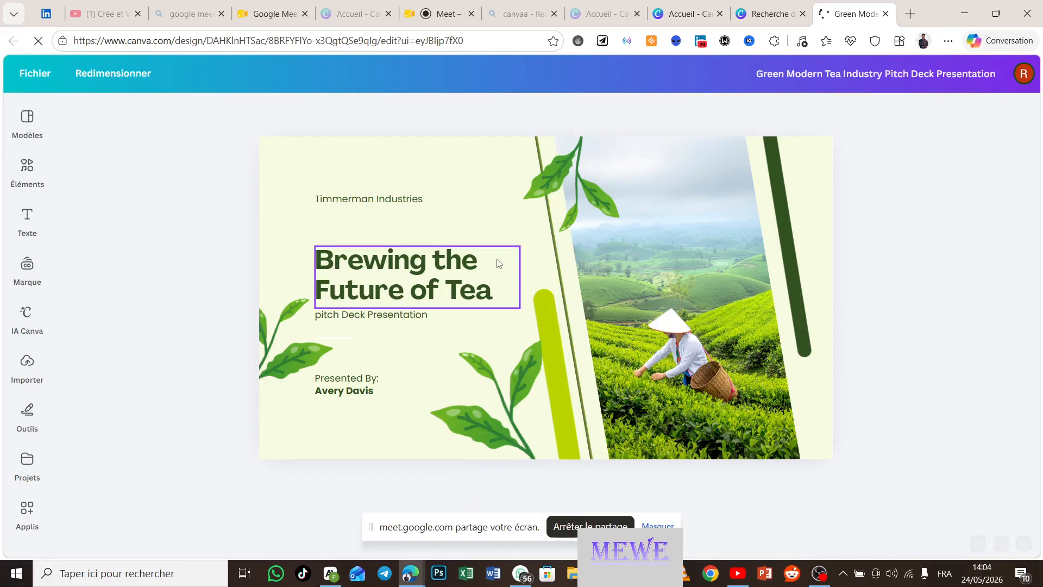
{"action": "left_click", "coordinate": [392, 202]}
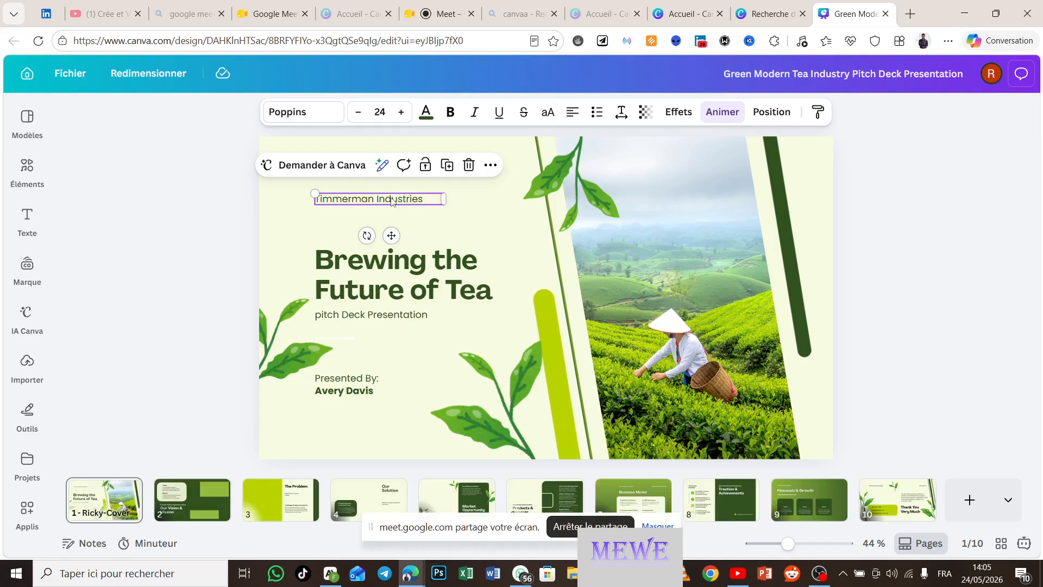
Step: Replace the 'Timmerman Industries' company line with 'shine way'
{"action": "double_click", "coordinate": [392, 200]}
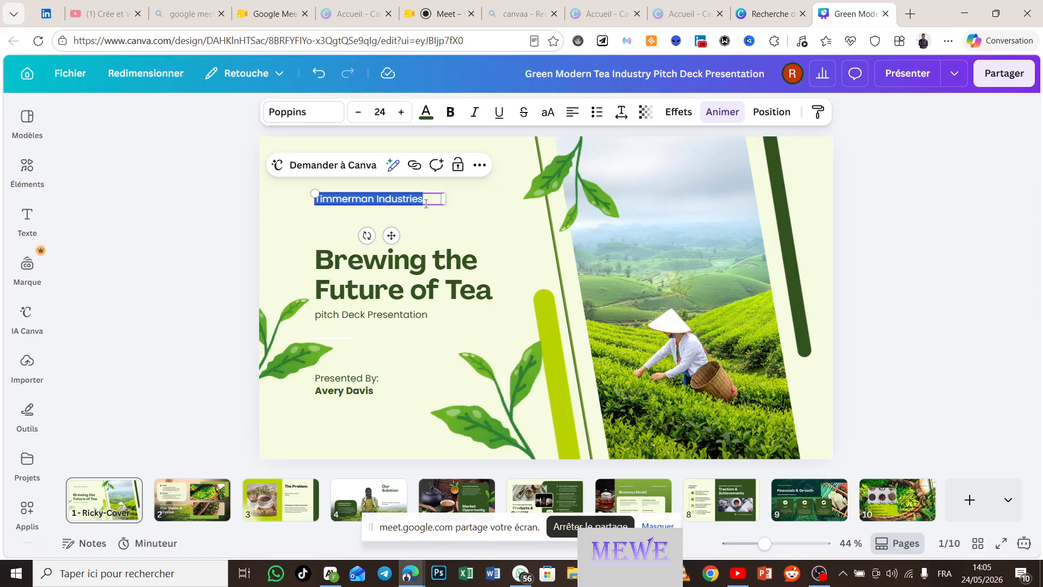
{"action": "type", "text": "shine way"}
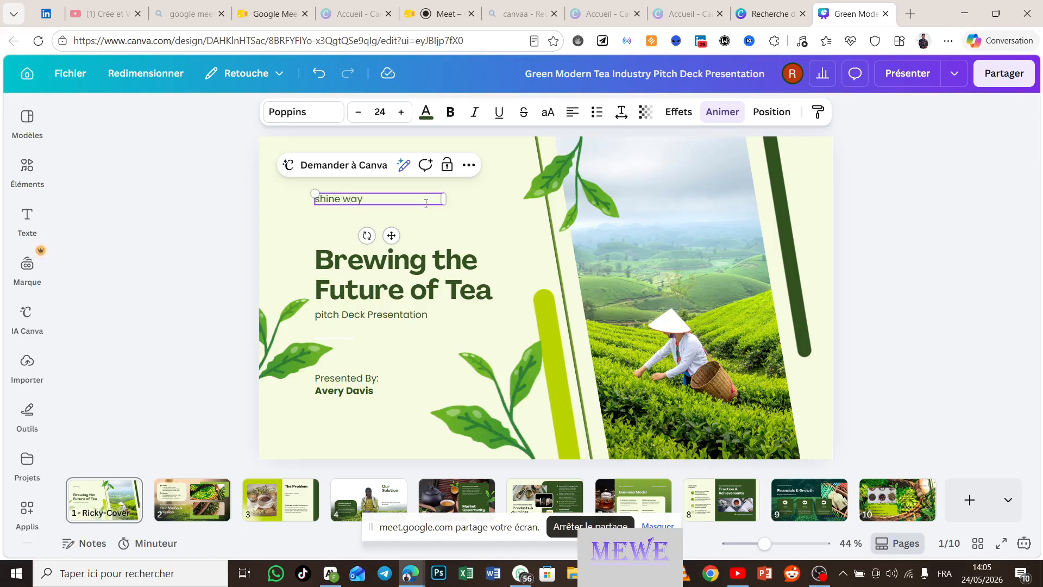
Step: Change the cover title to 'L’importance du thé' and delete the 'pitch Deck Presentation' subtitle
{"action": "left_click", "coordinate": [409, 266]}
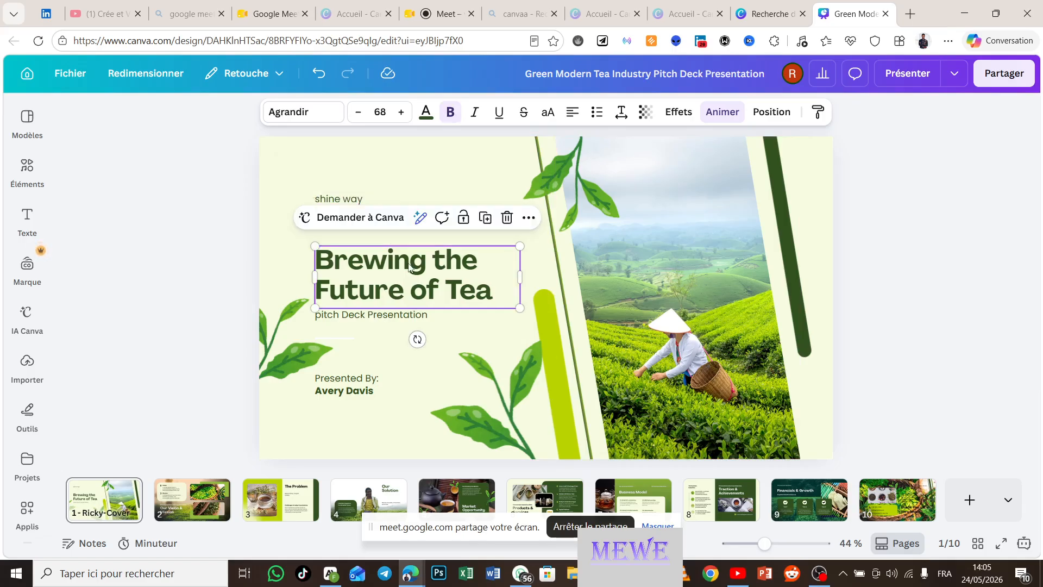
{"action": "double_click", "coordinate": [409, 266]}
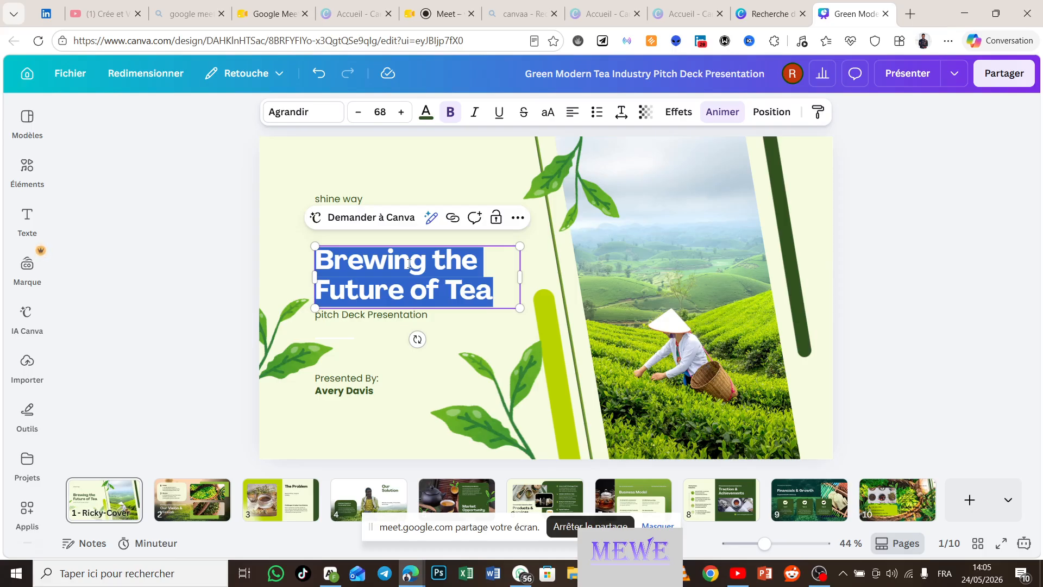
{"action": "type", "text": "L’importz"}
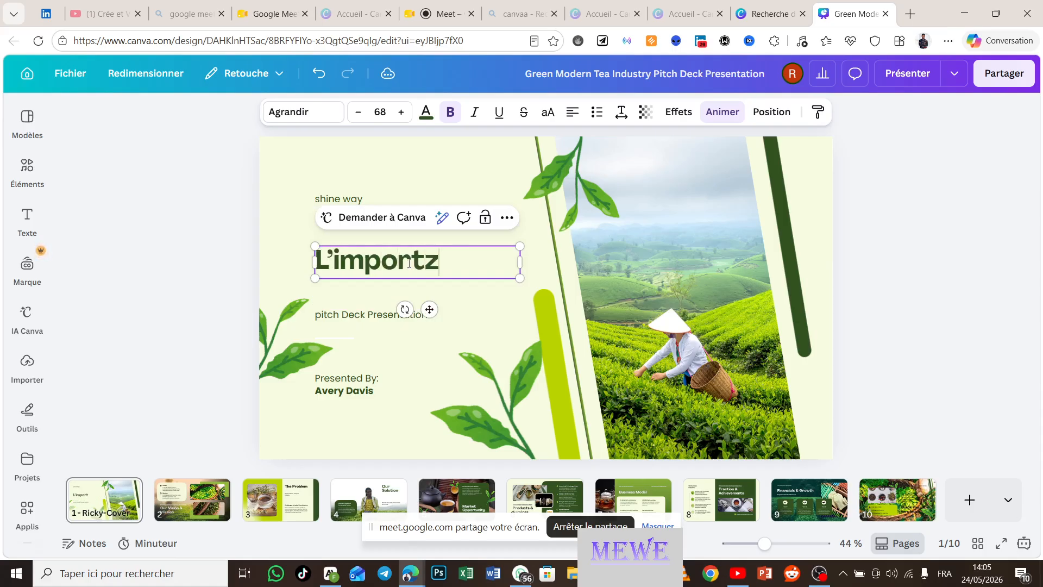
{"action": "key", "text": "BackSpace"}
{"action": "type", "text": "ance du thé"}
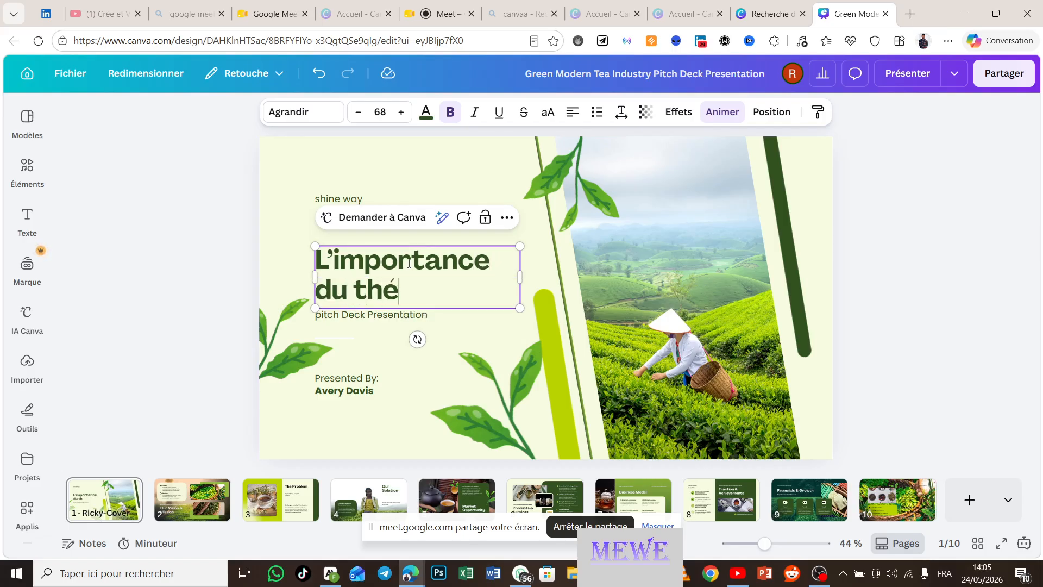
{"action": "left_click", "coordinate": [389, 320]}
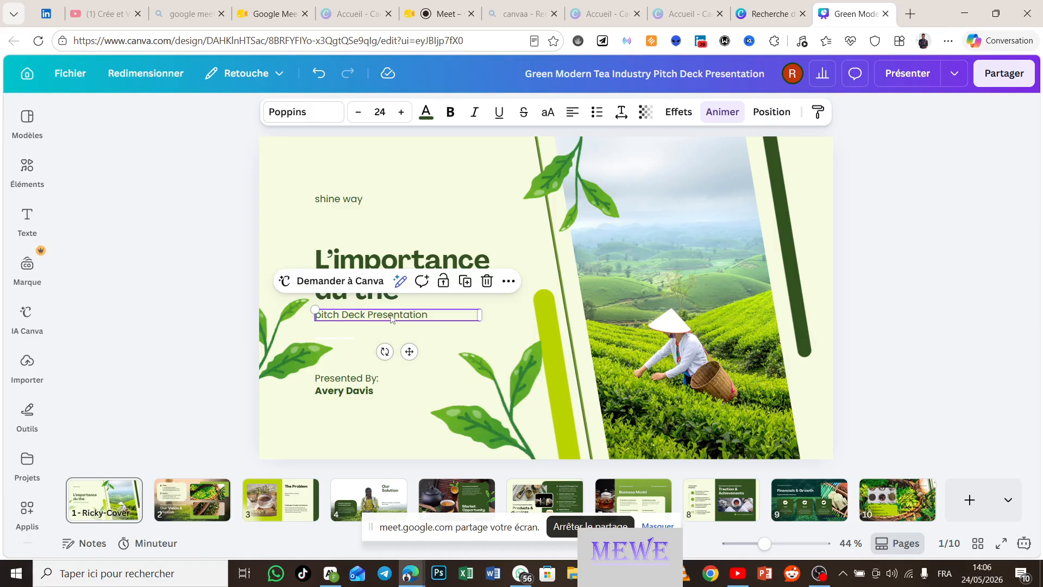
{"action": "left_click", "coordinate": [486, 282]}
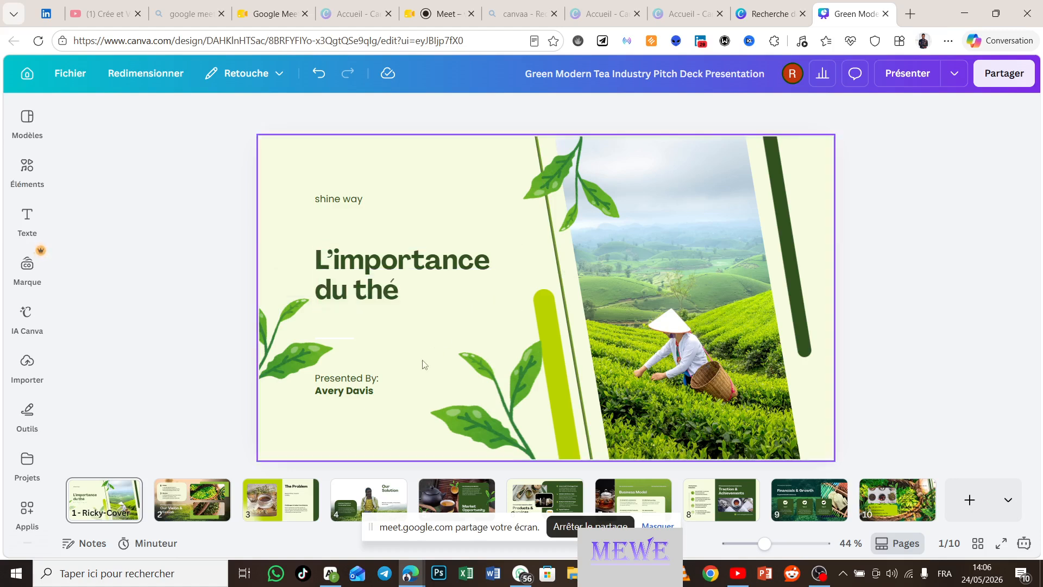
Step: Change the byline label 'Presented By:' to 'Presenté par'
{"action": "left_click", "coordinate": [369, 382]}
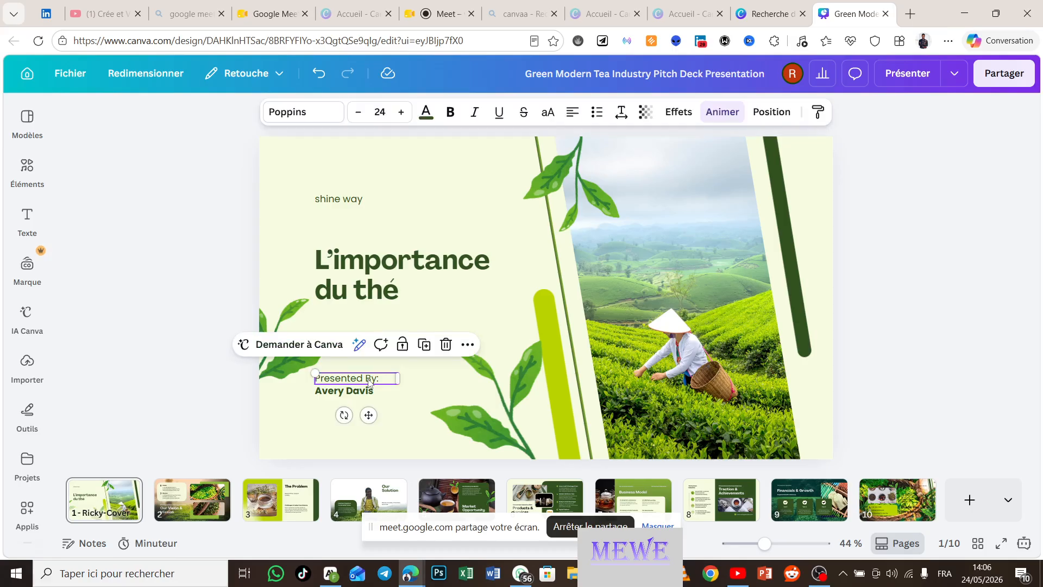
{"action": "left_click", "coordinate": [378, 374]}
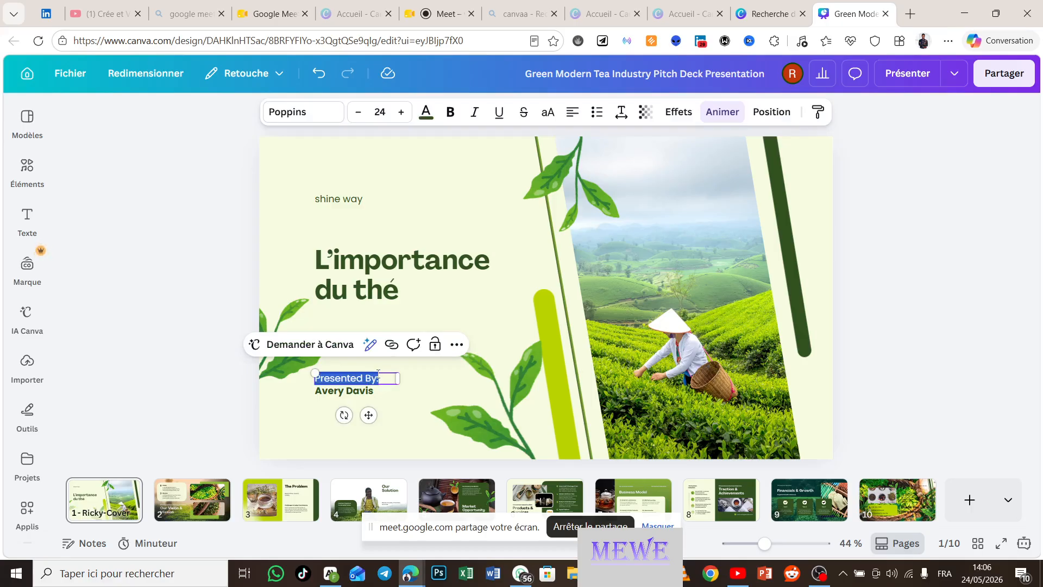
{"action": "key", "text": "BackSpace"}
{"action": "type", "text": "Pre"}
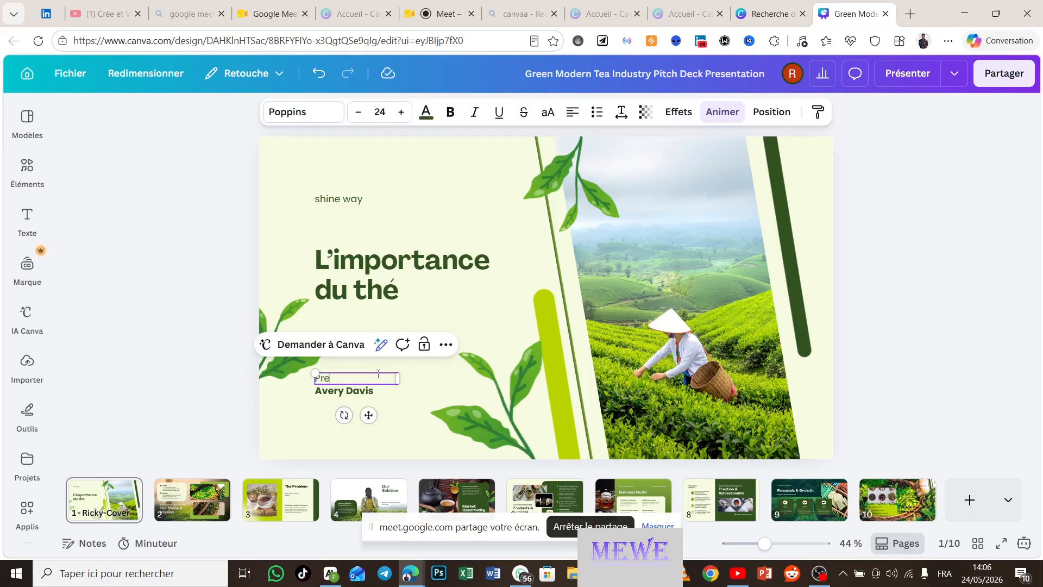
{"action": "type", "text": "senté par:"}
Step: Replace the placeholder presenter name with the presenter's full name
{"action": "left_click", "coordinate": [352, 395]}
{"action": "left_click", "coordinate": [352, 395]}
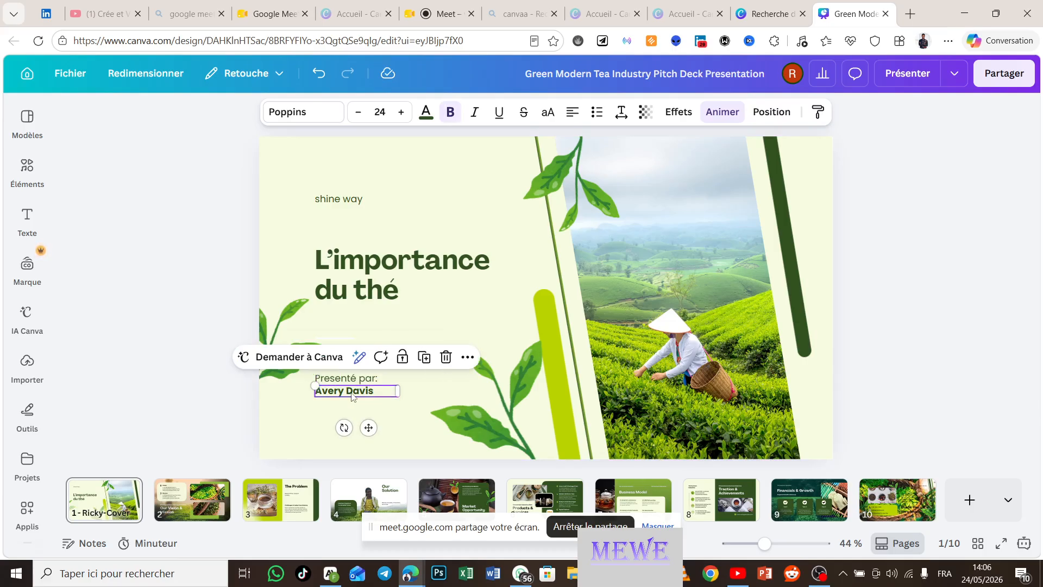
{"action": "double_click", "coordinate": [352, 394]}
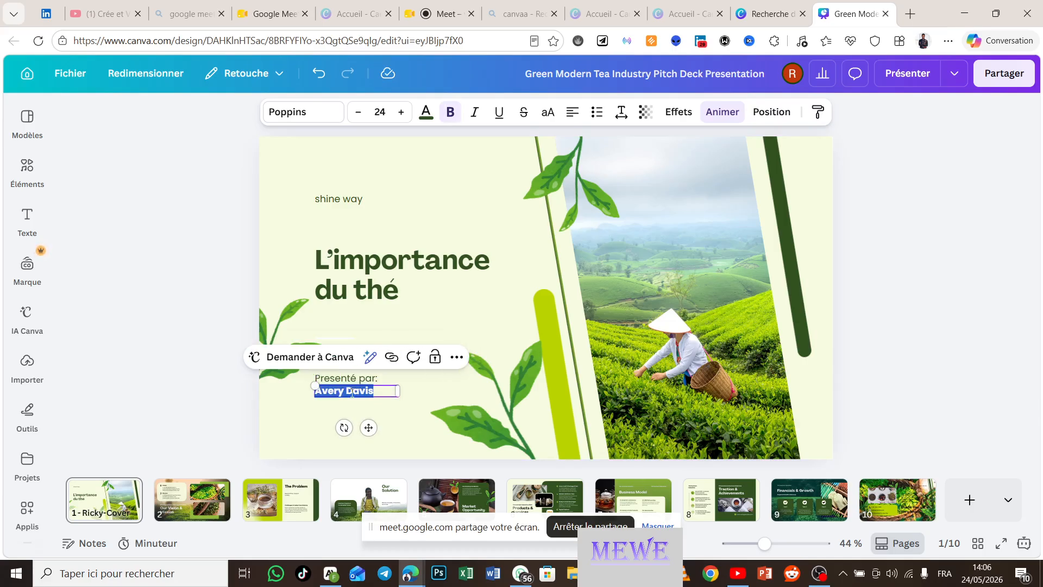
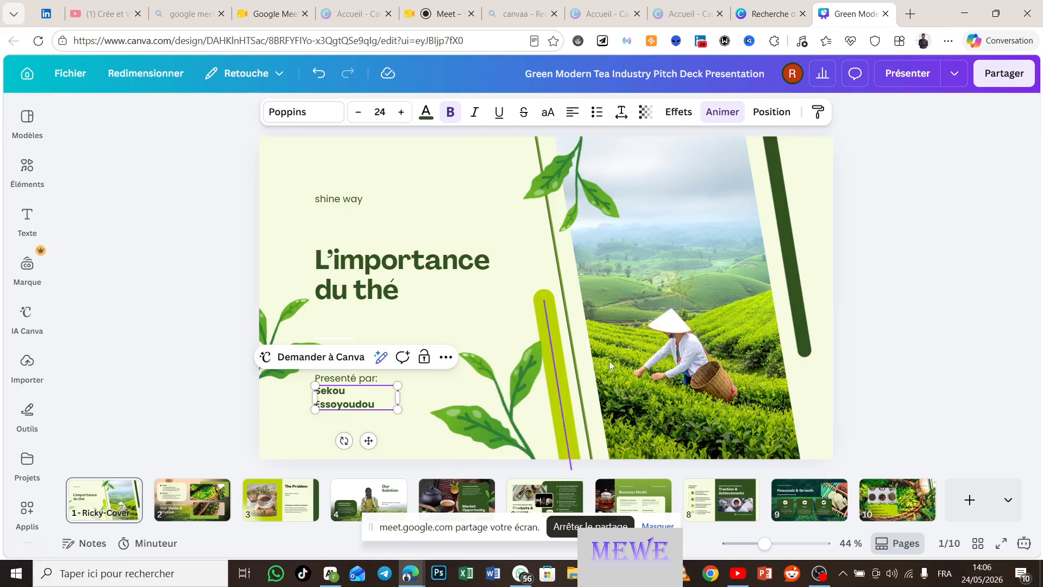
{"action": "left_click", "coordinate": [896, 260]}
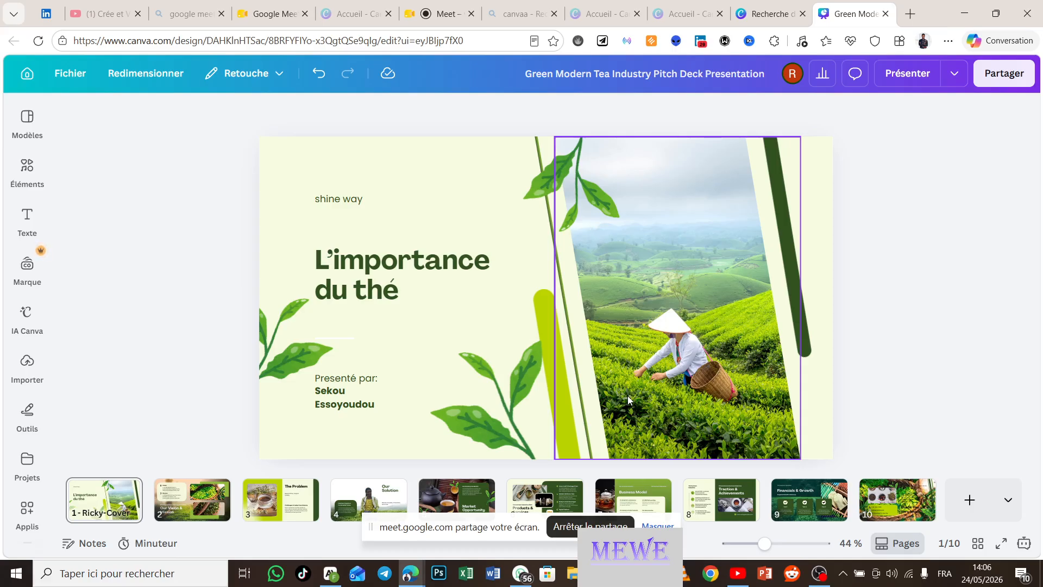
Step: With the tea-field photo selected, scroll the Importer uploads down to the portrait photos
{"action": "left_click", "coordinate": [698, 351]}
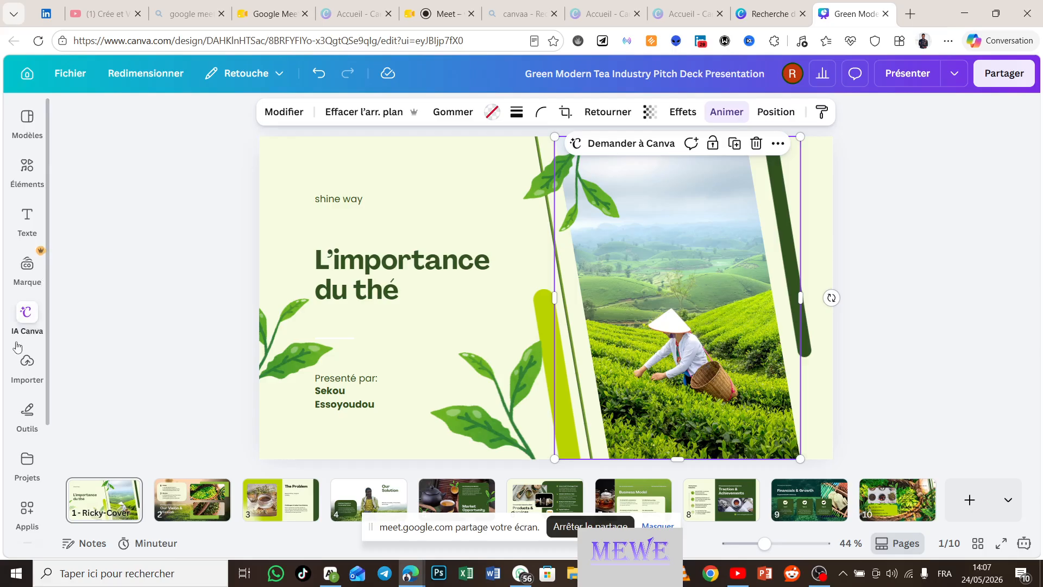
{"action": "left_click", "coordinate": [27, 366]}
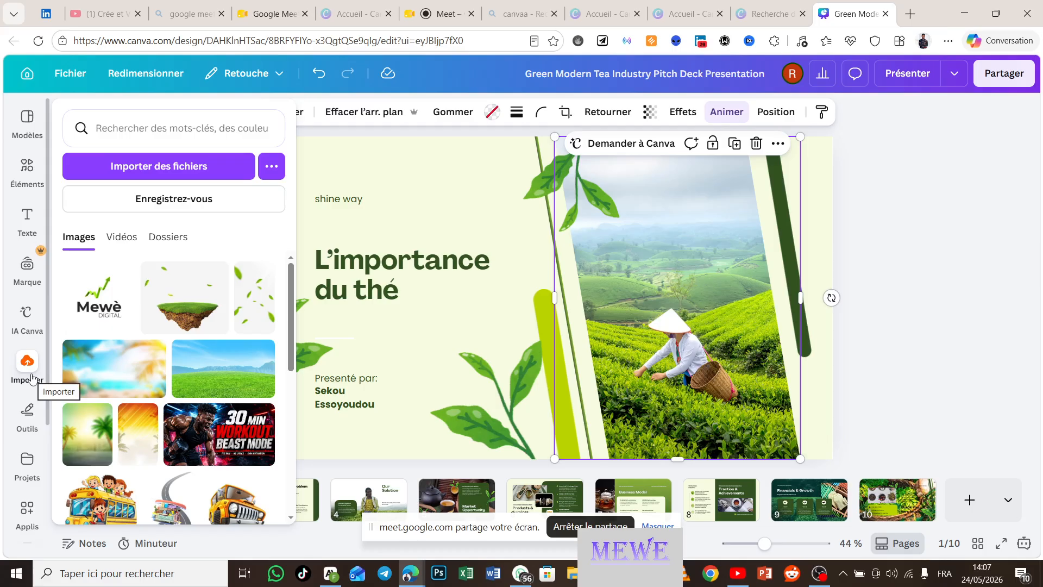
{"action": "scroll", "coordinate": [173, 373], "scroll_direction": "down", "scroll_amount": 4}
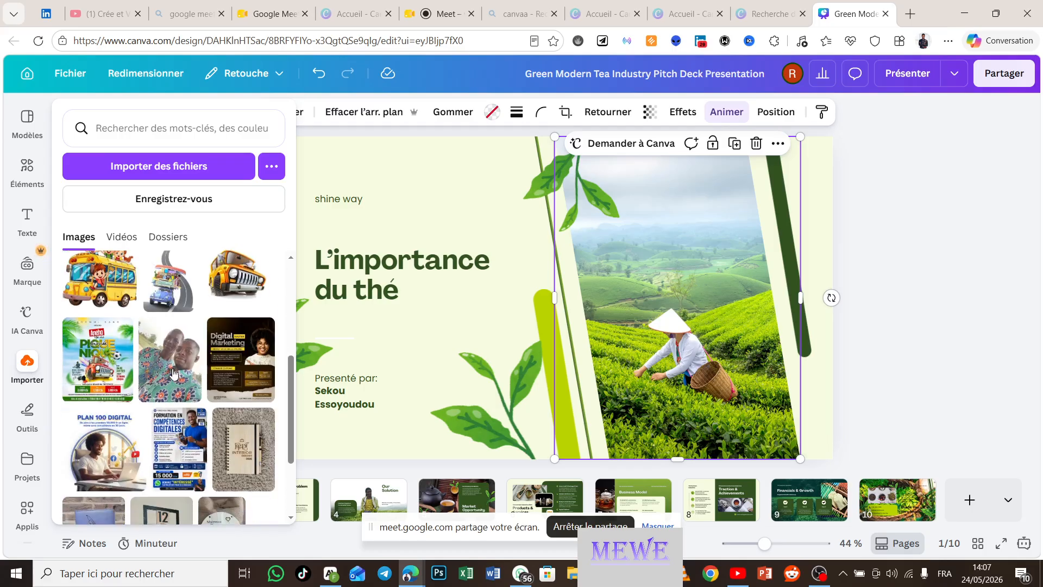
{"action": "scroll", "coordinate": [174, 372], "scroll_direction": "down", "scroll_amount": 2}
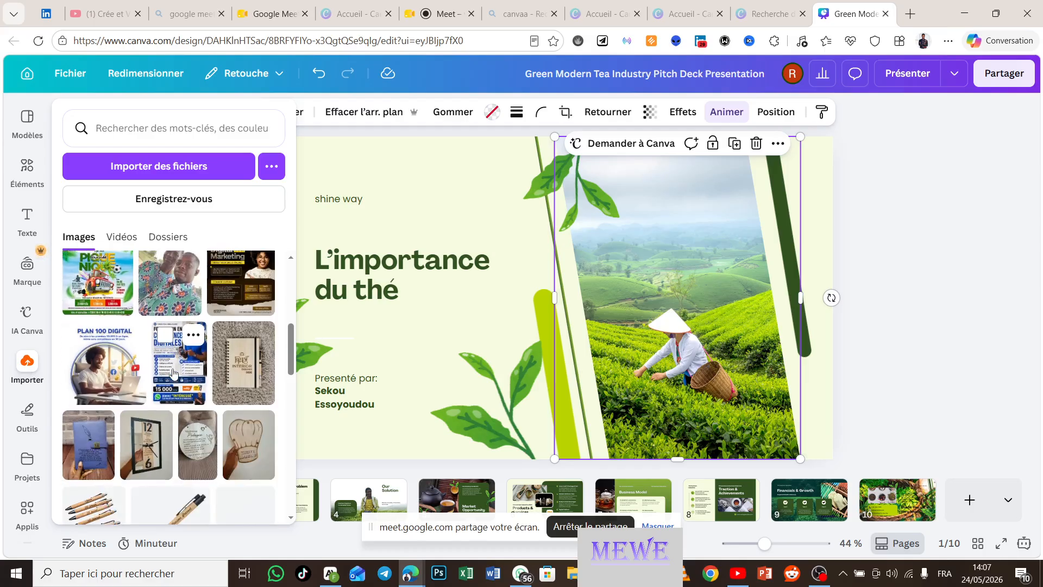
{"action": "scroll", "coordinate": [174, 373], "scroll_direction": "down", "scroll_amount": 6}
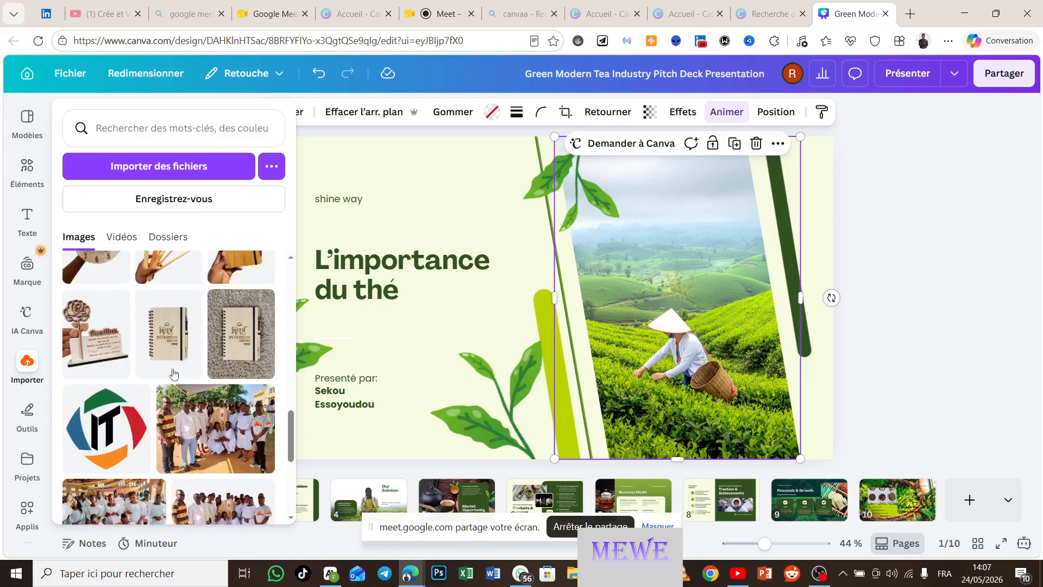
{"action": "scroll", "coordinate": [174, 373], "scroll_direction": "down", "scroll_amount": 2}
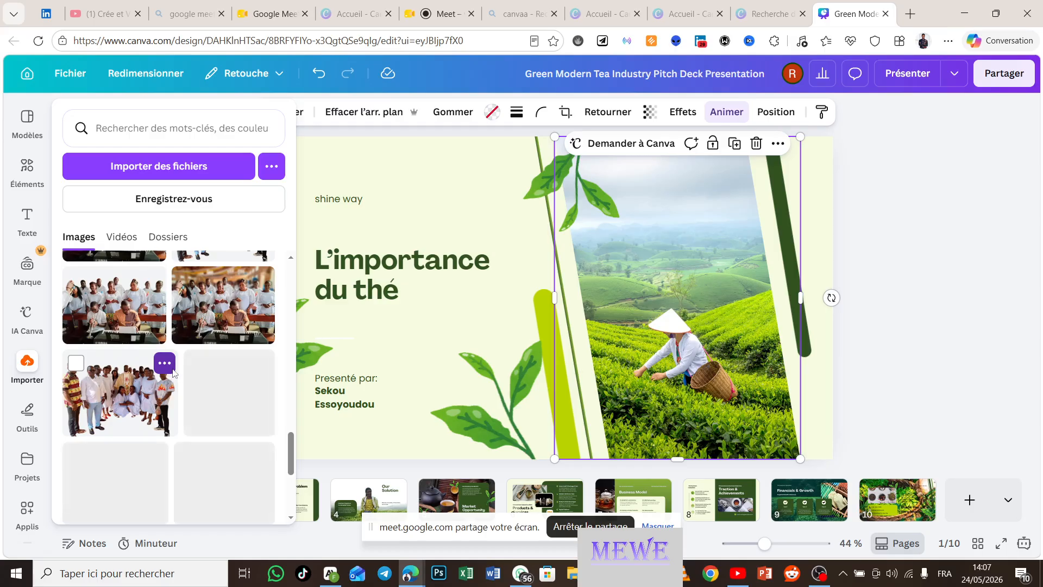
{"action": "scroll", "coordinate": [174, 372], "scroll_direction": "down", "scroll_amount": 5}
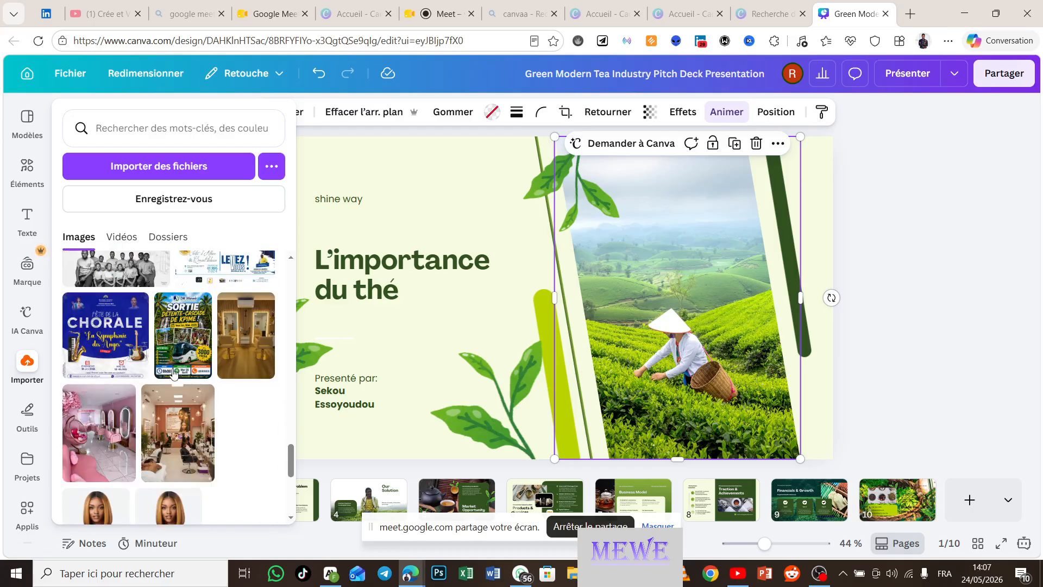
{"action": "scroll", "coordinate": [174, 372], "scroll_direction": "down", "scroll_amount": 4}
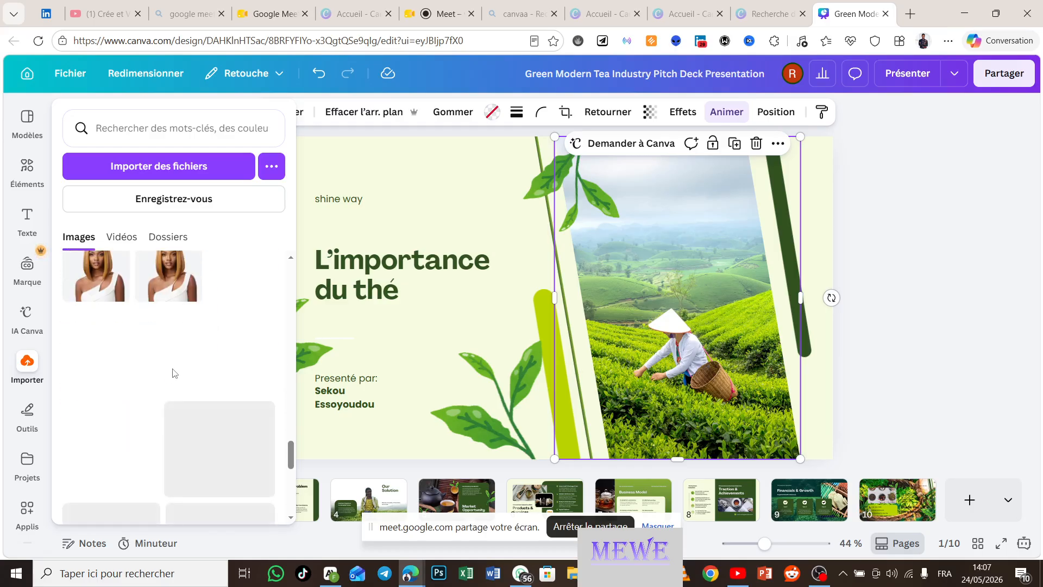
{"action": "scroll", "coordinate": [174, 373], "scroll_direction": "up", "scroll_amount": 2}
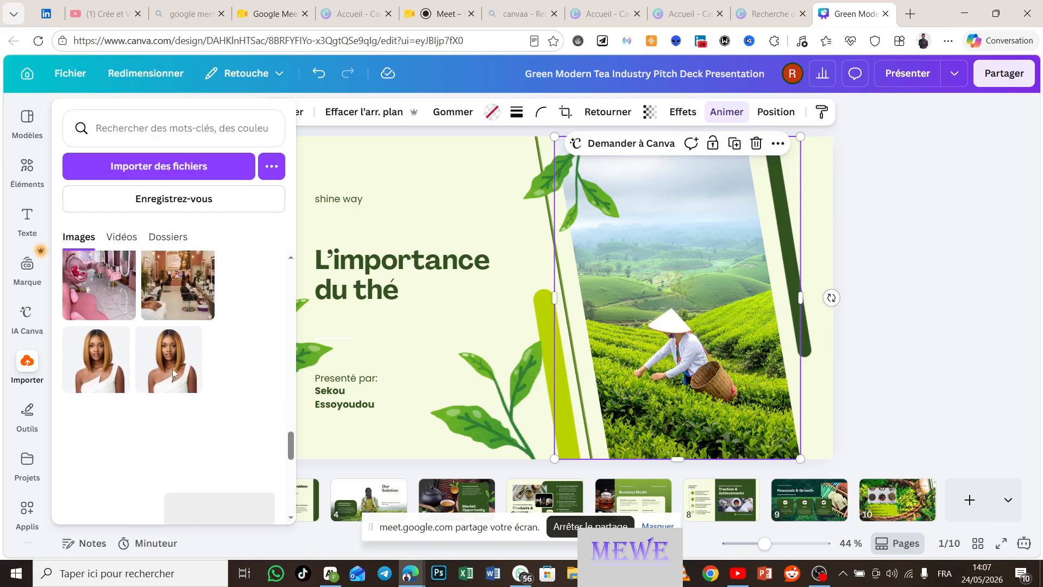
Step: Add the shoulder-length-hair woman's portrait and drag it into the tea-field photo frame
{"action": "left_click", "coordinate": [87, 384]}
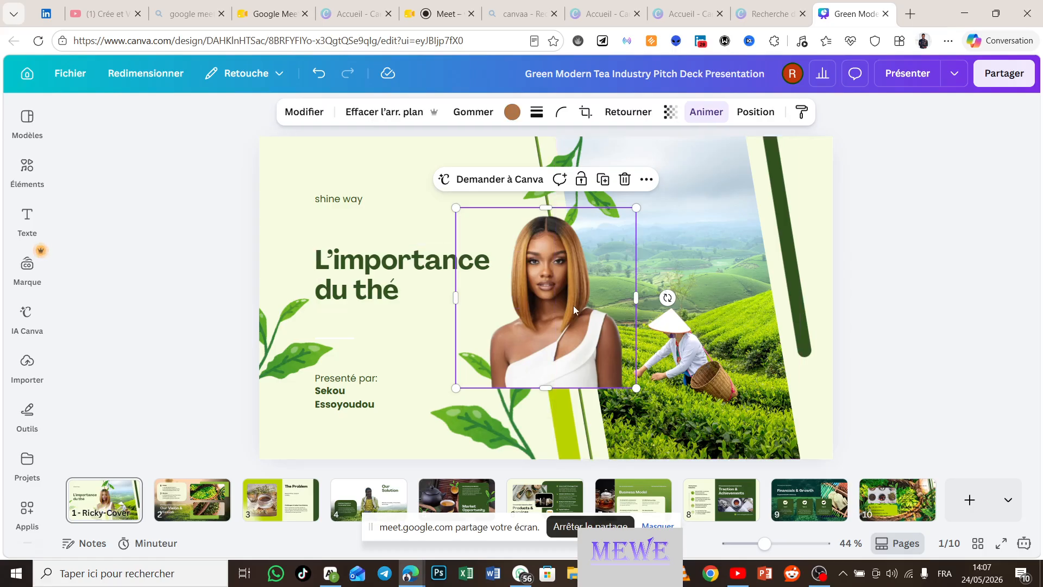
{"action": "left_click", "coordinate": [702, 315]}
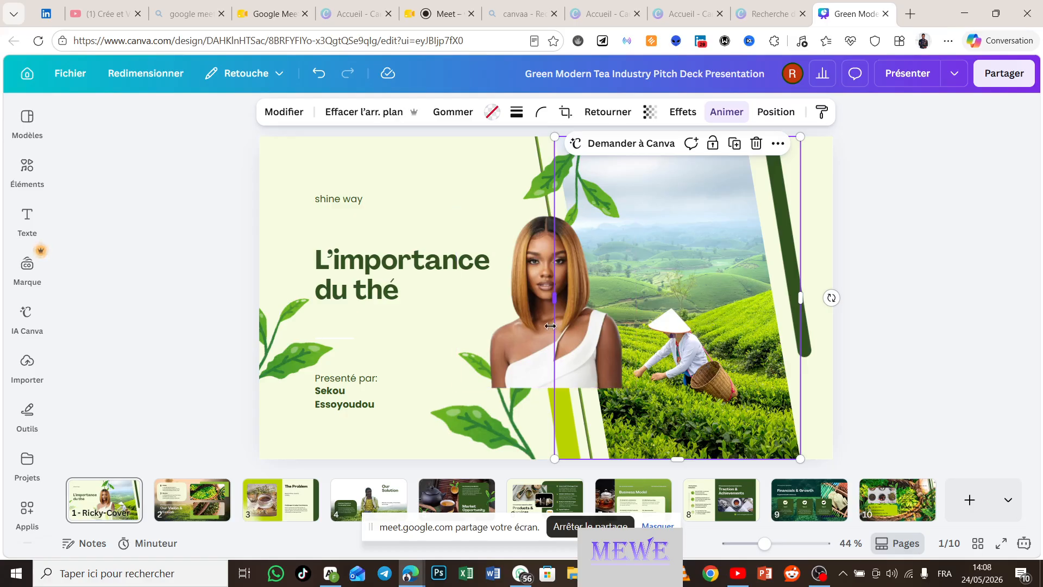
{"action": "left_click", "coordinate": [518, 345]}
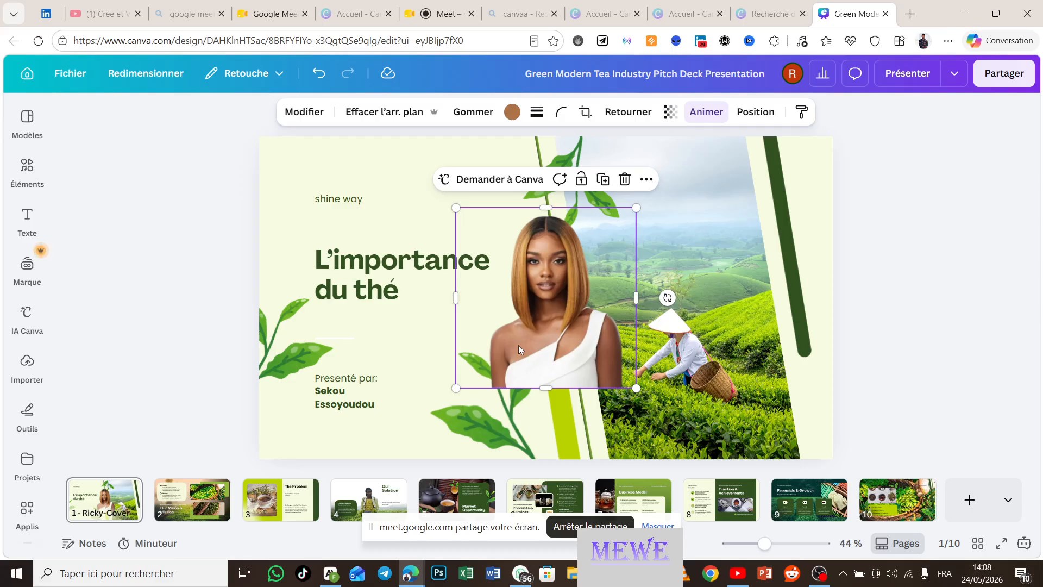
{"action": "left_click_drag", "start_coordinate": [518, 345], "coordinate": [641, 335]}
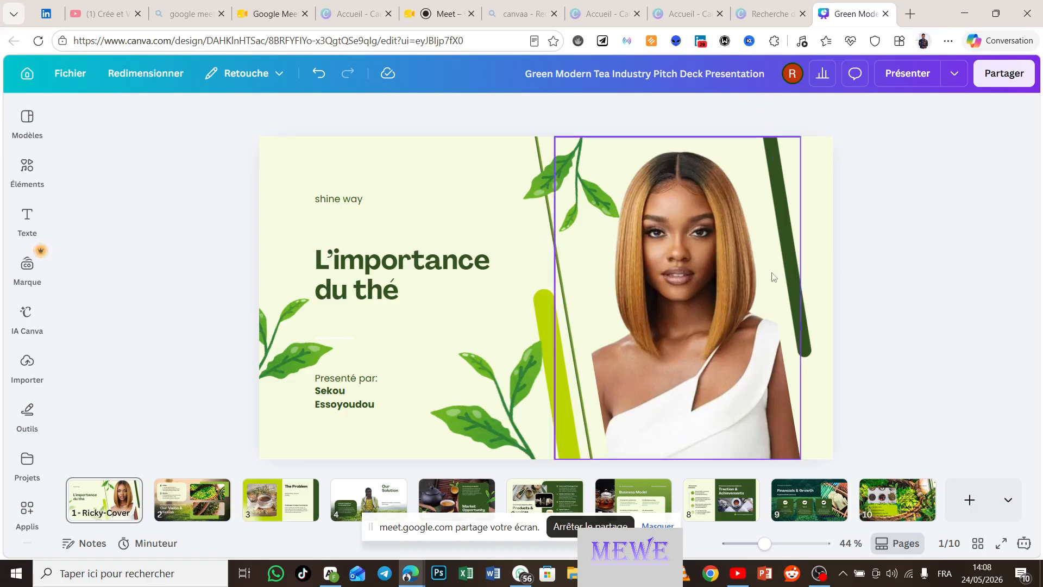
Step: Nudge the top leaf sprig upward and drag the lower-left and bottom-centre sprigs off the slide
{"action": "left_click_drag", "start_coordinate": [587, 178], "coordinate": [532, 164]}
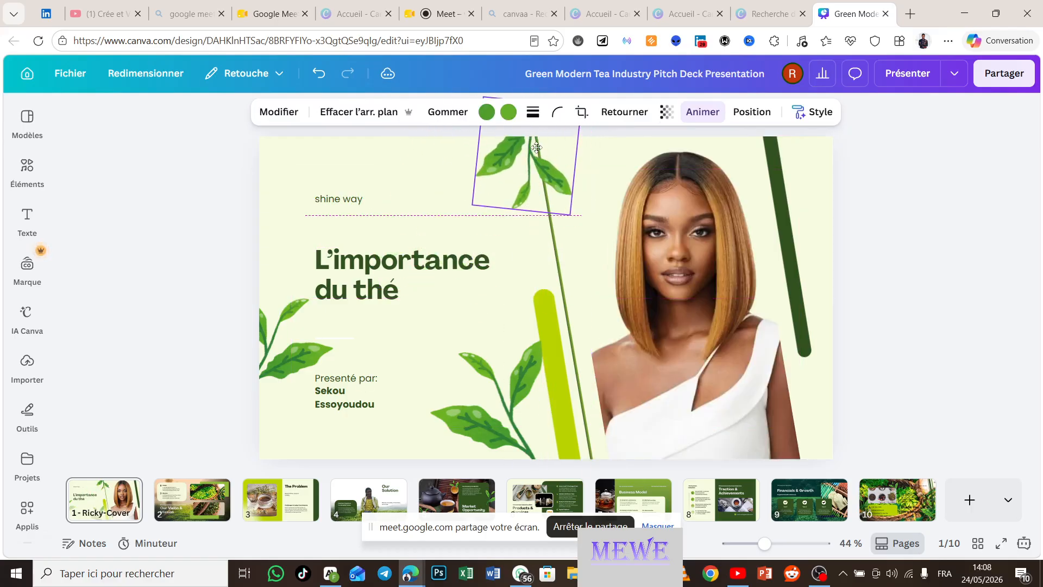
{"action": "left_click", "coordinate": [311, 330]}
{"action": "left_click", "coordinate": [491, 426]}
{"action": "left_click_drag", "start_coordinate": [491, 426], "coordinate": [67, 278]}
{"action": "left_click_drag", "start_coordinate": [244, 338], "coordinate": [114, 272]}
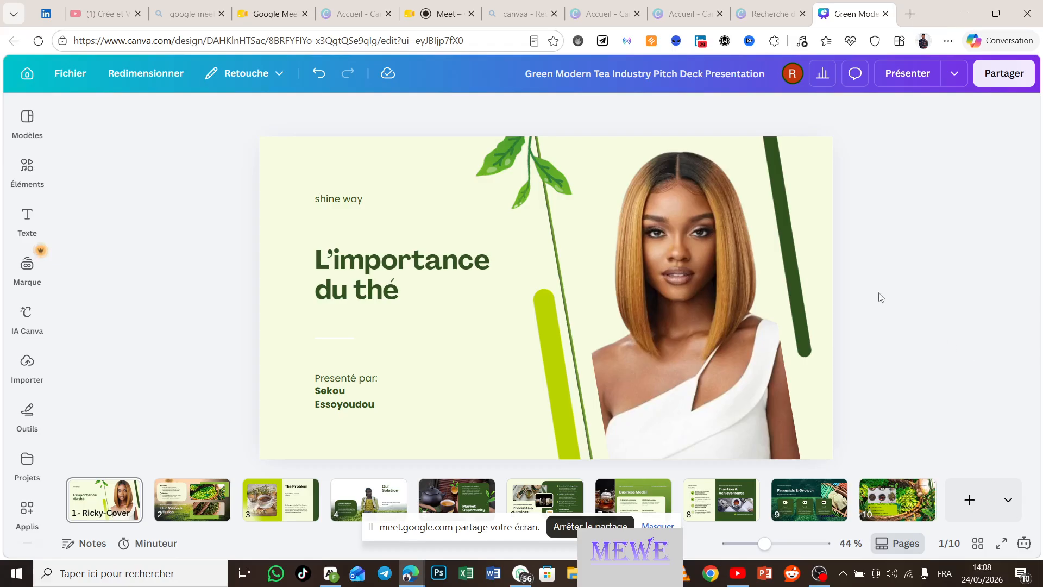
Step: Drag the dark green bar, tea stem, lime bar and top leaves off, then undo the leaves
{"action": "left_click_drag", "start_coordinate": [791, 288], "coordinate": [927, 291]}
{"action": "left_click", "coordinate": [551, 246]}
{"action": "left_click_drag", "start_coordinate": [551, 247], "coordinate": [851, 306]}
{"action": "left_click_drag", "start_coordinate": [552, 342], "coordinate": [130, 543]}
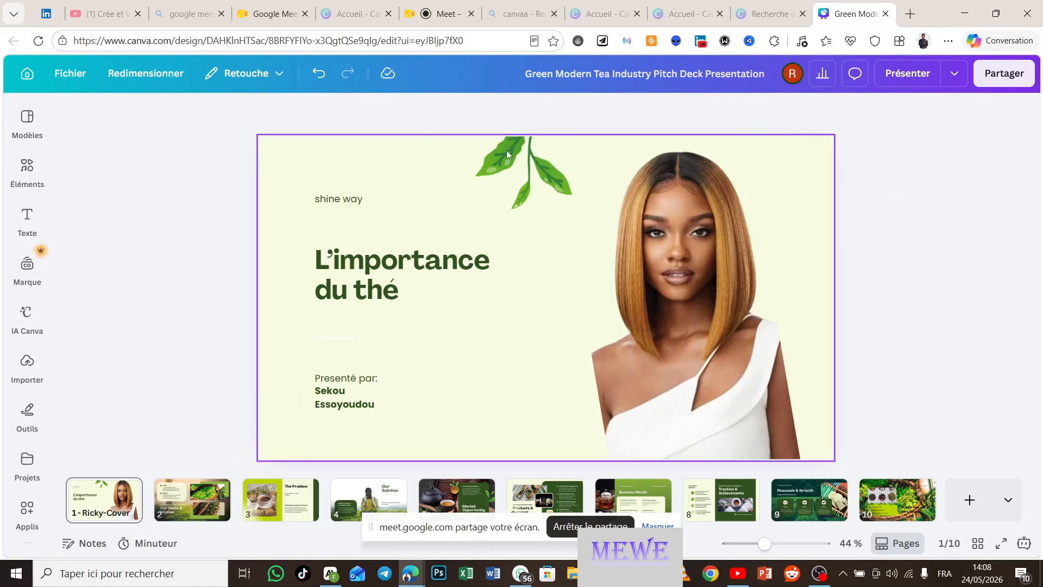
{"action": "left_click_drag", "start_coordinate": [556, 175], "coordinate": [337, 3]}
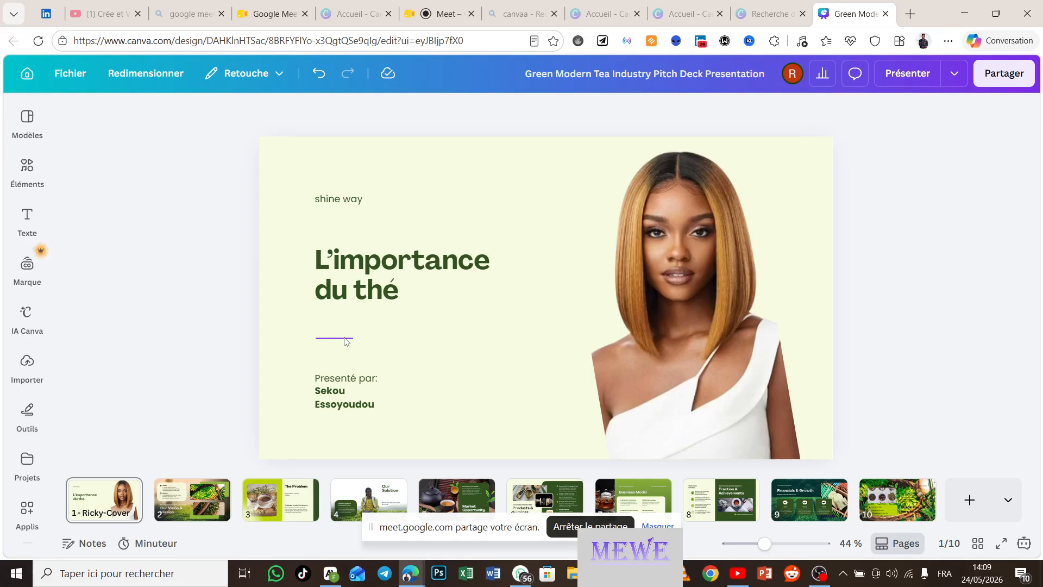
{"action": "left_click", "coordinate": [319, 77]}
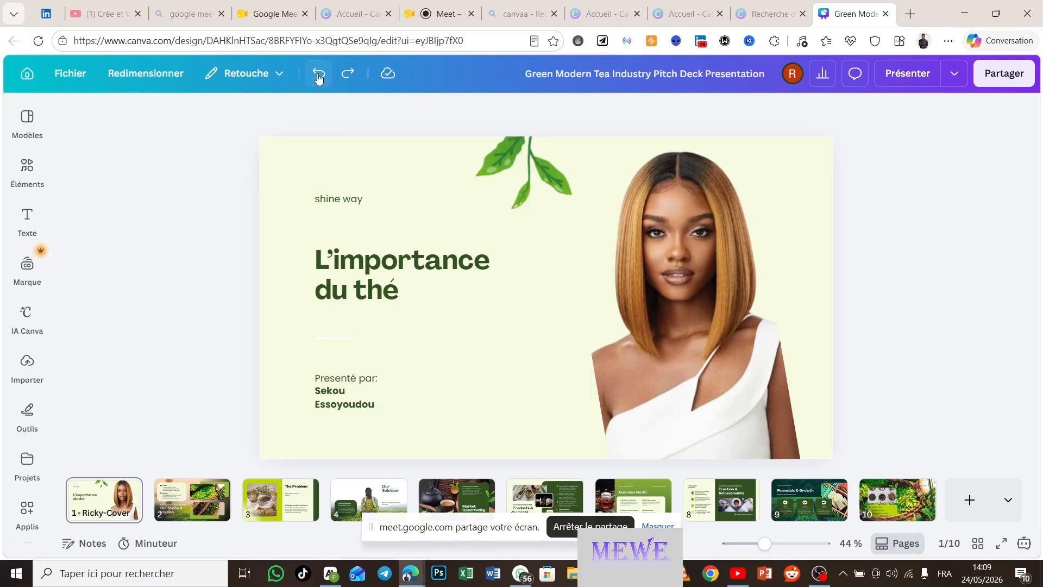
Step: Undo six more edits, restoring the lime and dark green bars, tea stem and leaf sprigs
{"action": "left_click", "coordinate": [319, 77]}
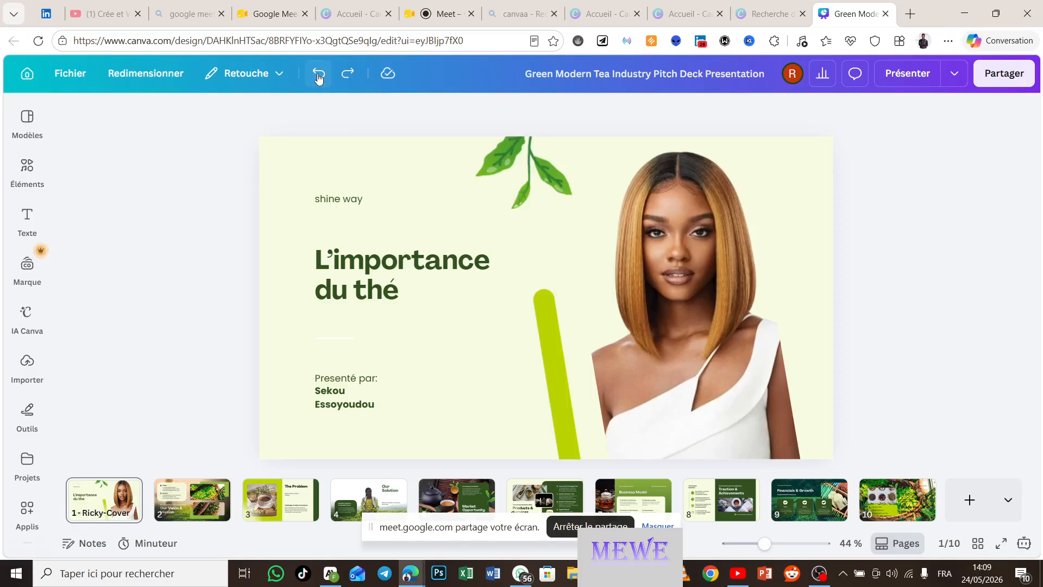
{"action": "left_click", "coordinate": [318, 78]}
{"action": "left_click", "coordinate": [318, 77]}
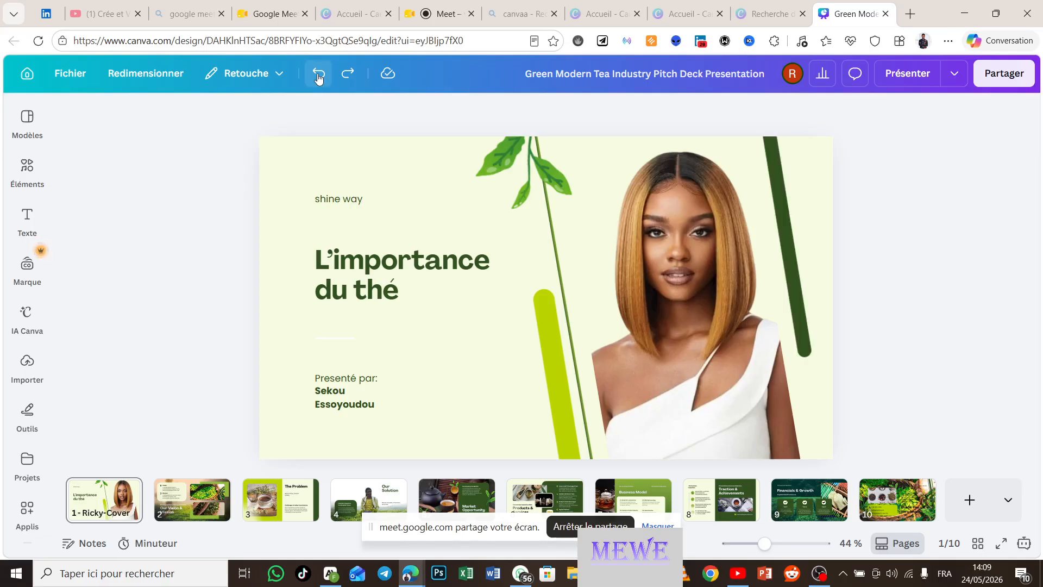
{"action": "left_click", "coordinate": [318, 77]}
{"action": "left_click", "coordinate": [318, 77]}
{"action": "left_click", "coordinate": [319, 77]}
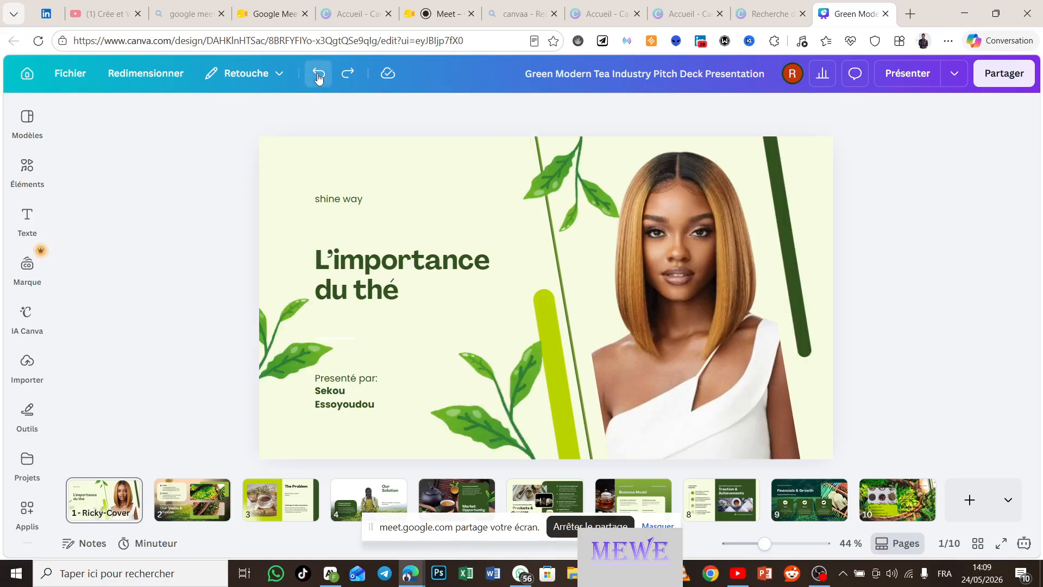
{"action": "left_click", "coordinate": [319, 77]}
{"action": "left_click", "coordinate": [318, 77]}
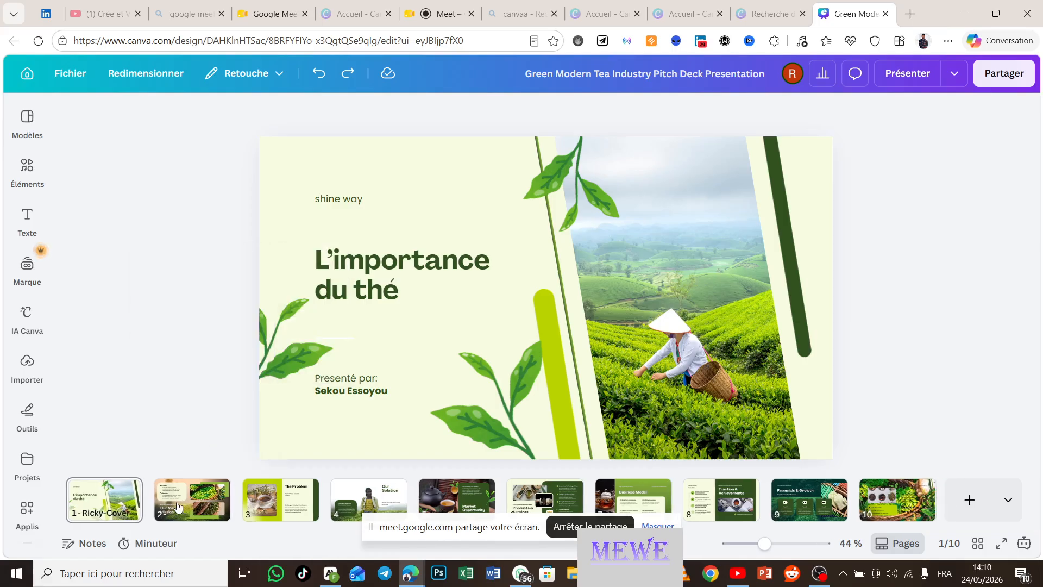
Step: Redo three times on the cover to restore the longer presenter name and portrait, then view page 2
{"action": "left_click", "coordinate": [178, 507]}
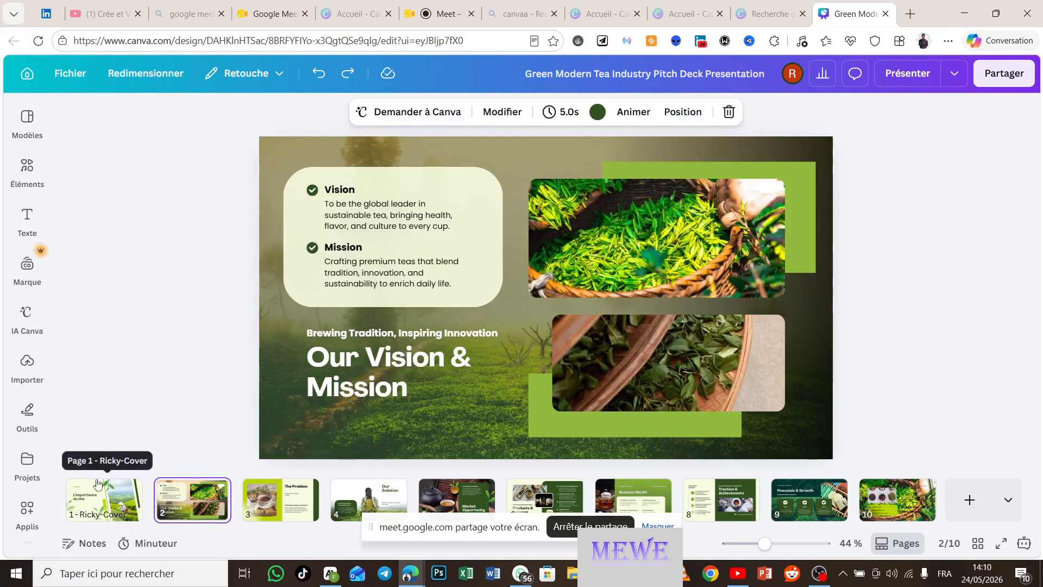
{"action": "left_click", "coordinate": [97, 508]}
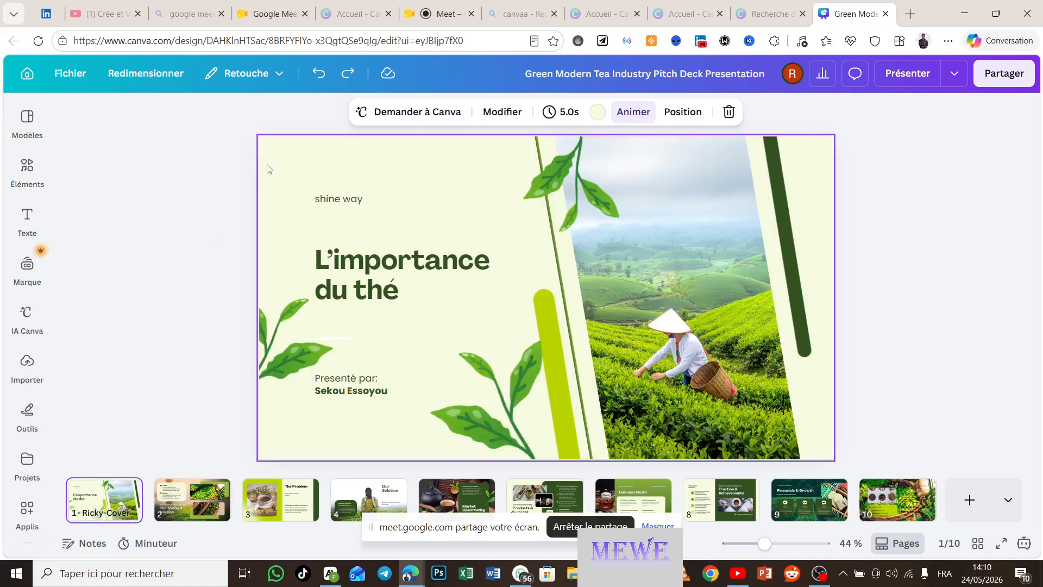
{"action": "left_click", "coordinate": [349, 73]}
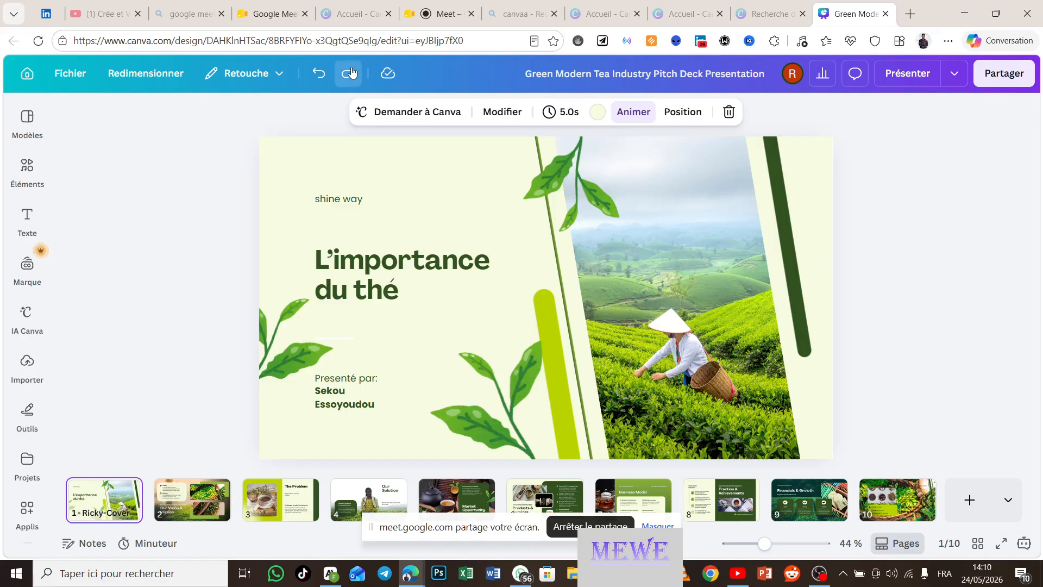
{"action": "left_click", "coordinate": [349, 72]}
{"action": "left_click", "coordinate": [349, 73]}
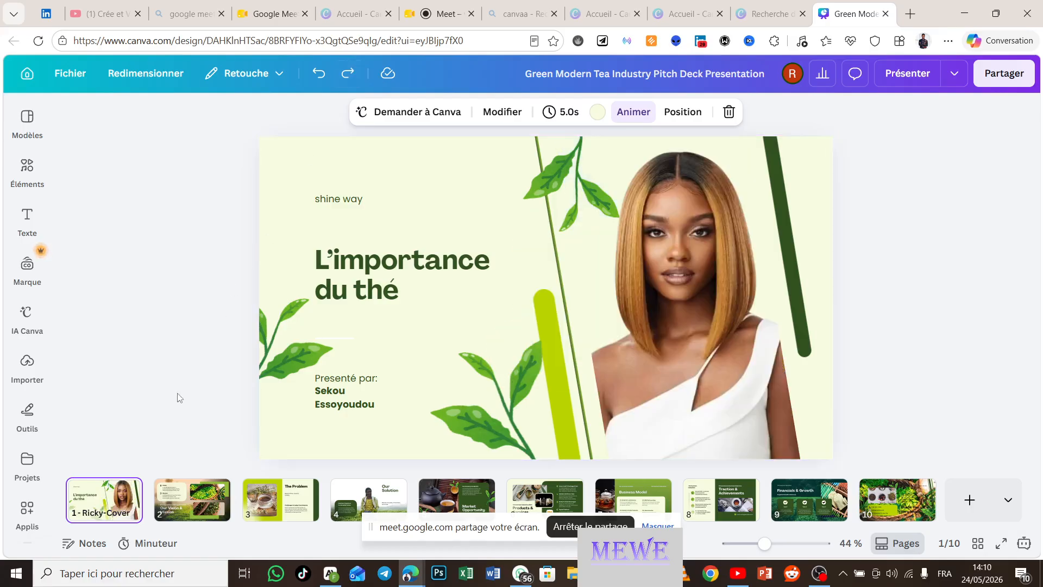
{"action": "left_click", "coordinate": [179, 493]}
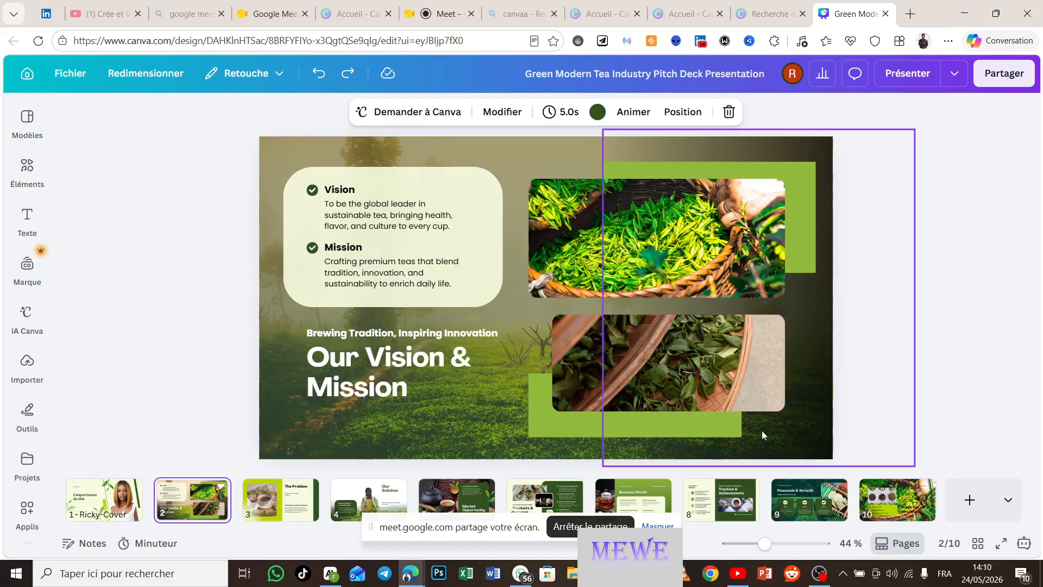
Step: Glance at the Modèles panel for this template, then return to the Canva home page
{"action": "left_click", "coordinate": [25, 118]}
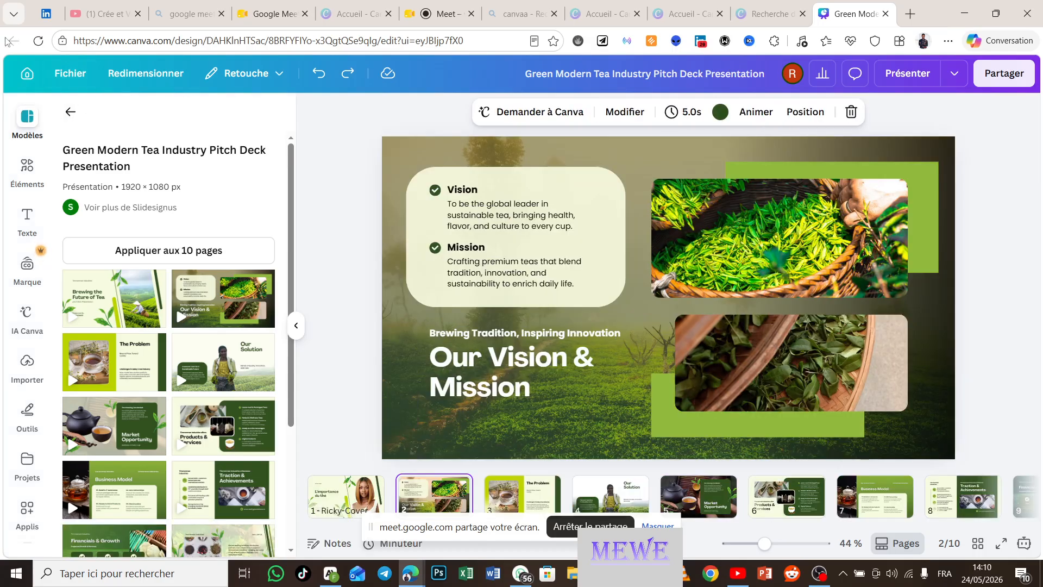
{"action": "left_click", "coordinate": [29, 75]}
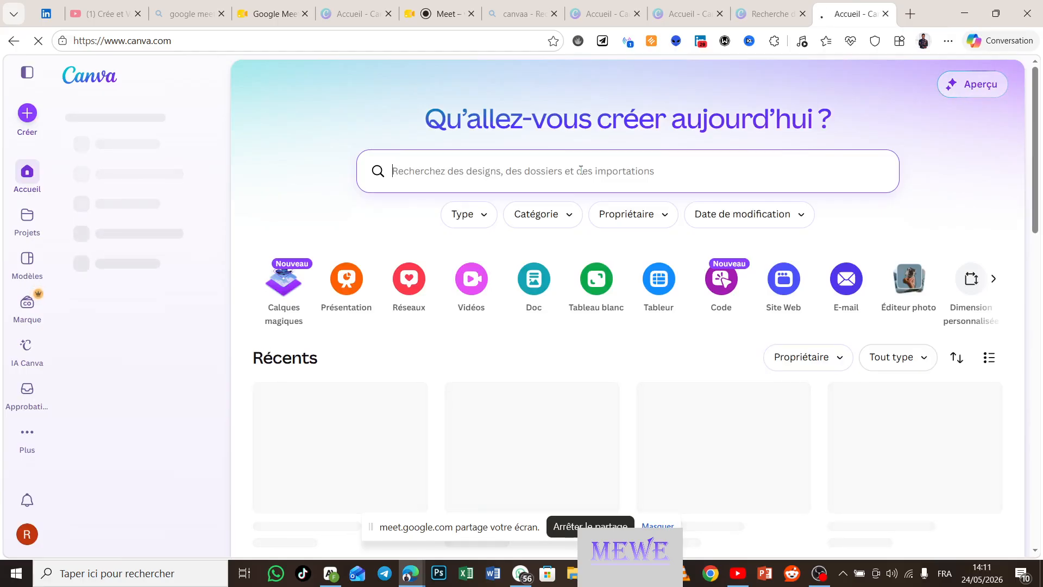
Step: Search home designs for 'affiche medecin', then switch to the Modèles templates gallery
{"action": "type", "text": "affiche"}
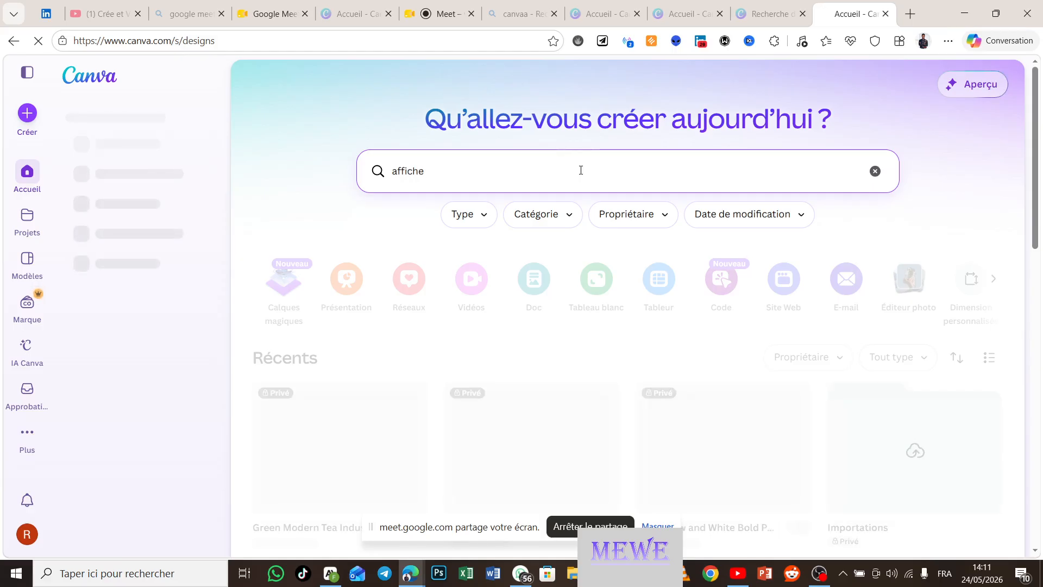
{"action": "type", "text": " medeci"}
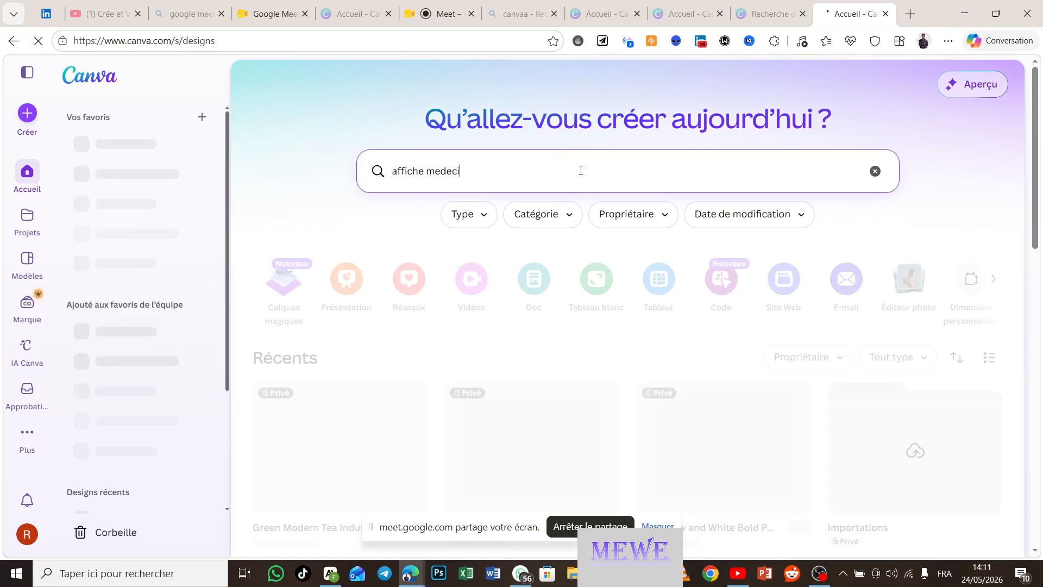
{"action": "type", "text": "n"}
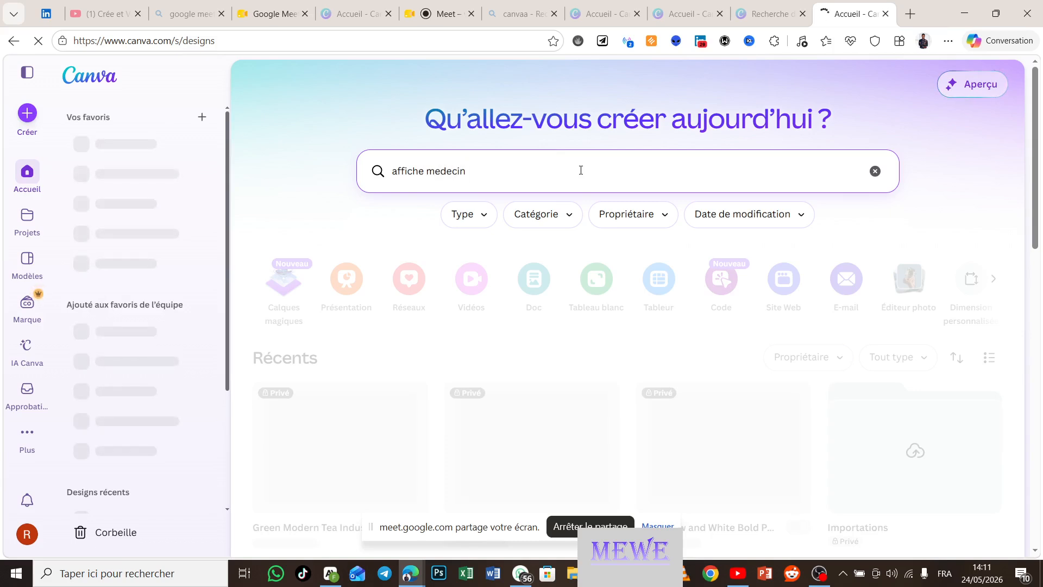
{"action": "key", "text": "Return"}
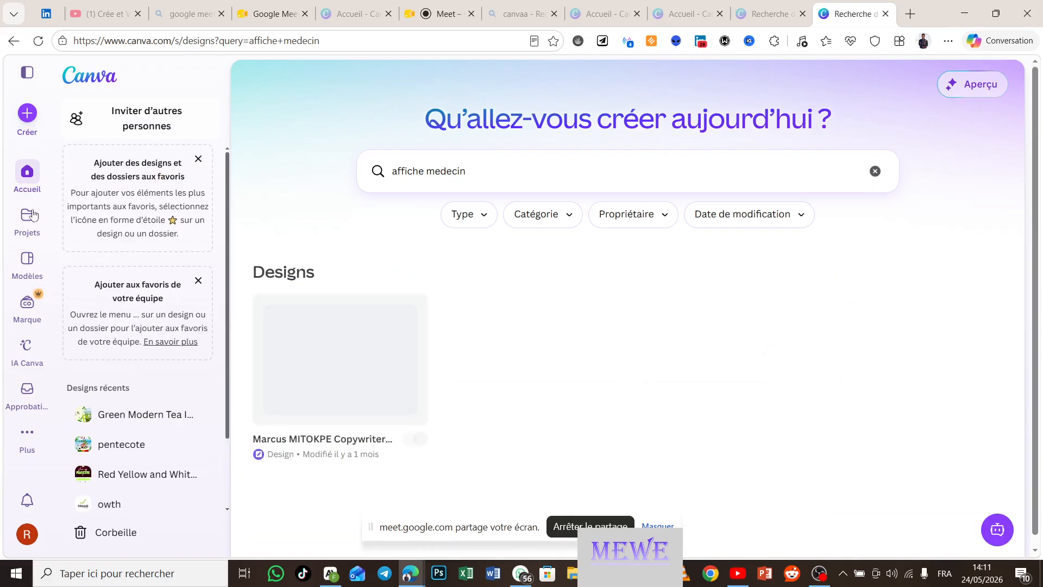
{"action": "left_click", "coordinate": [28, 271]}
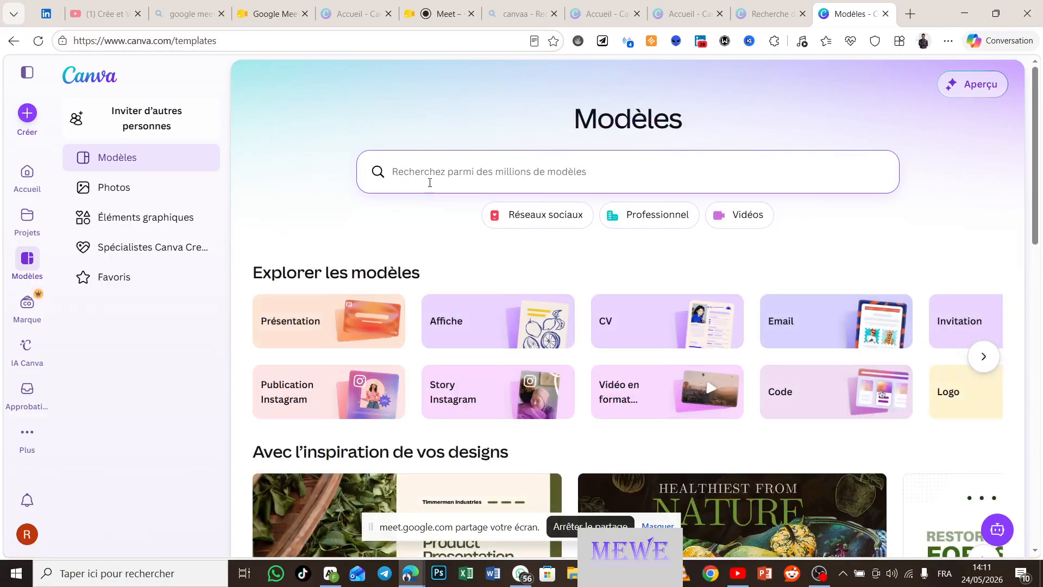
Step: Search templates for 'affiche medecin' and open the pink human-body organs anatomy poster
{"action": "type", "text": "aff"}
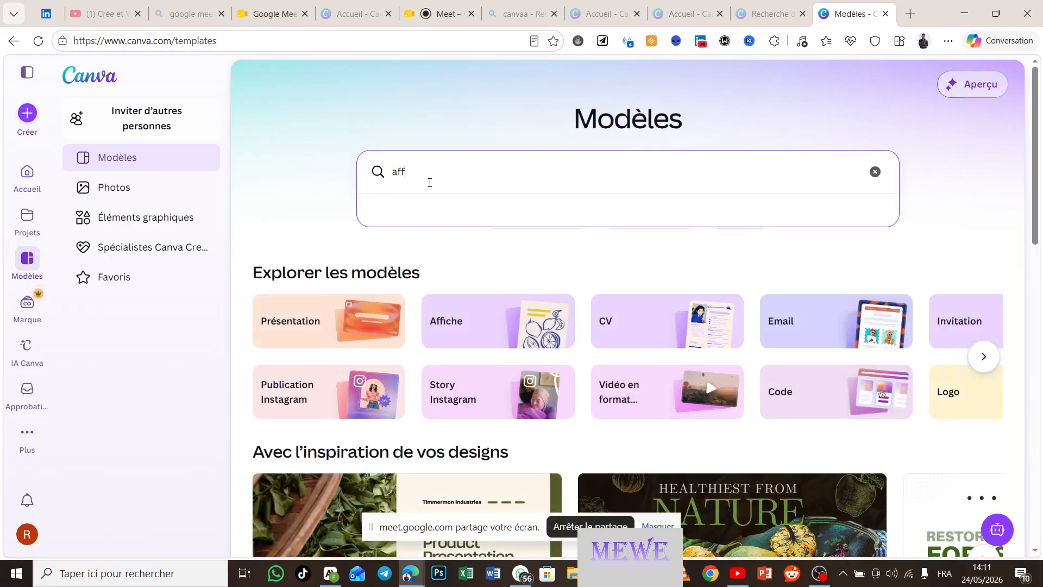
{"action": "type", "text": "iche m"}
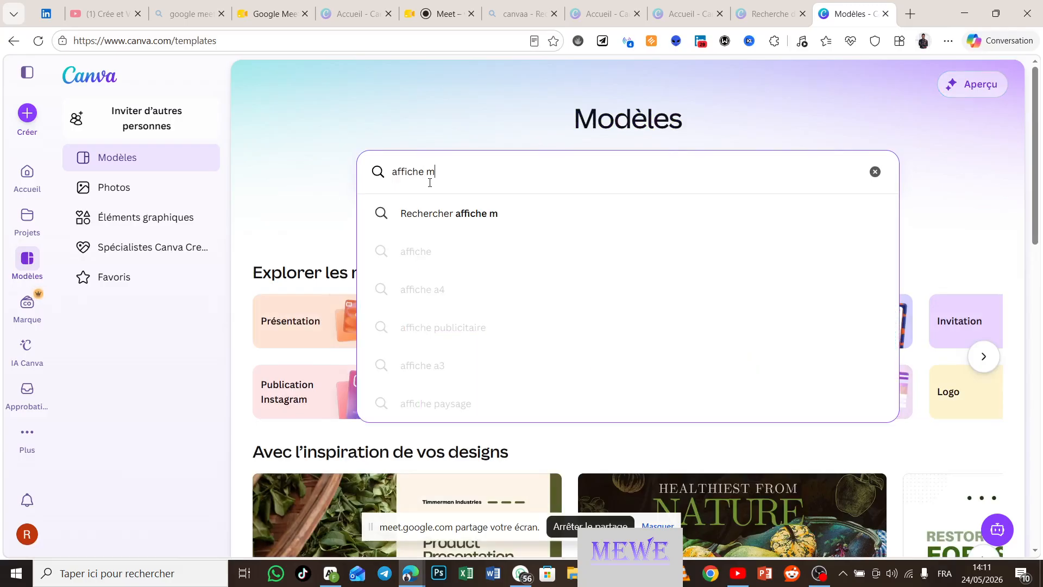
{"action": "type", "text": "edecin"}
{"action": "key", "text": "Return"}
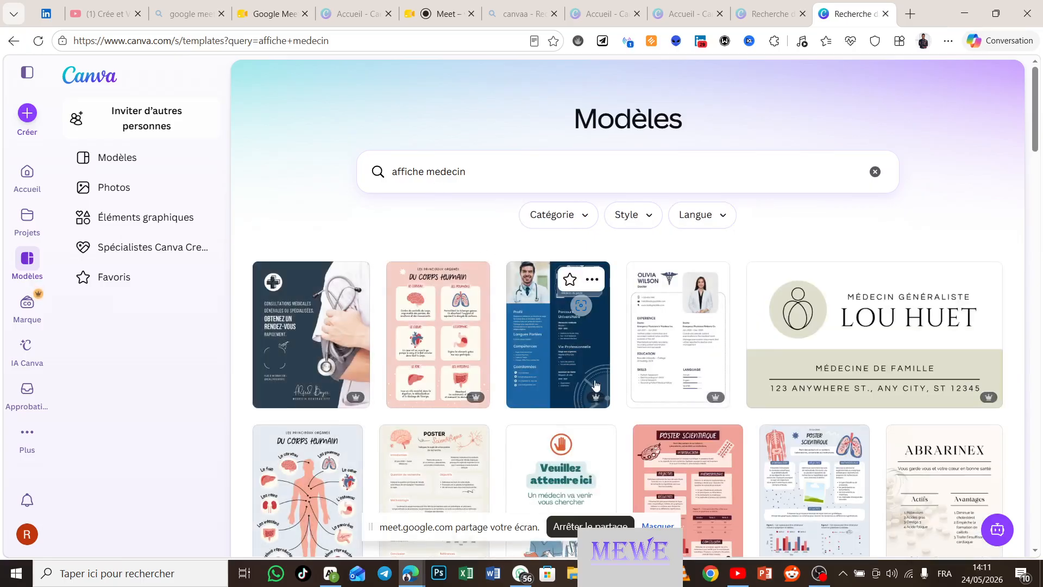
{"action": "scroll", "coordinate": [597, 385], "scroll_direction": "down", "scroll_amount": 2}
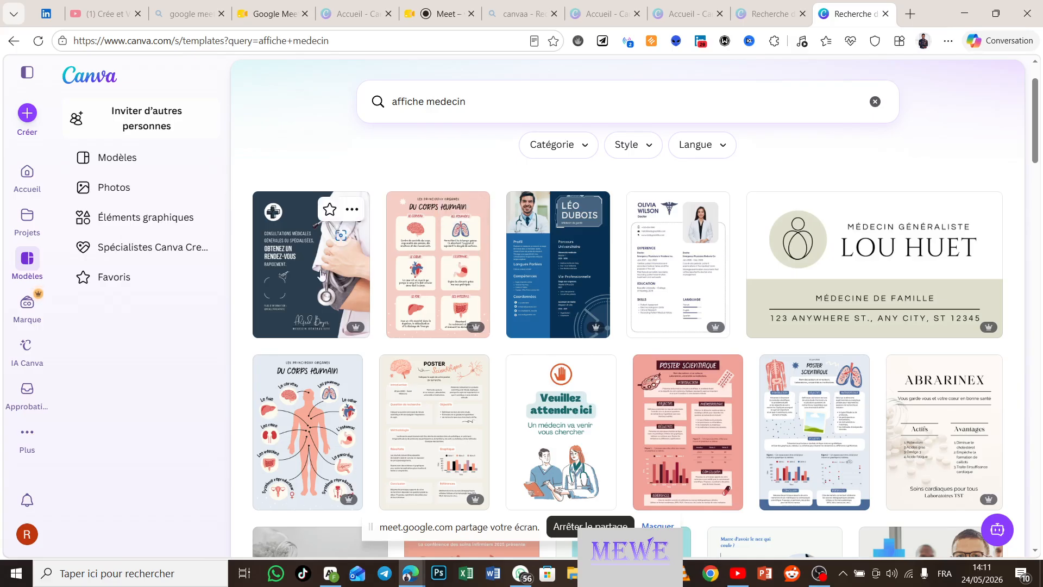
{"action": "scroll", "coordinate": [472, 294], "scroll_direction": "down", "scroll_amount": 1}
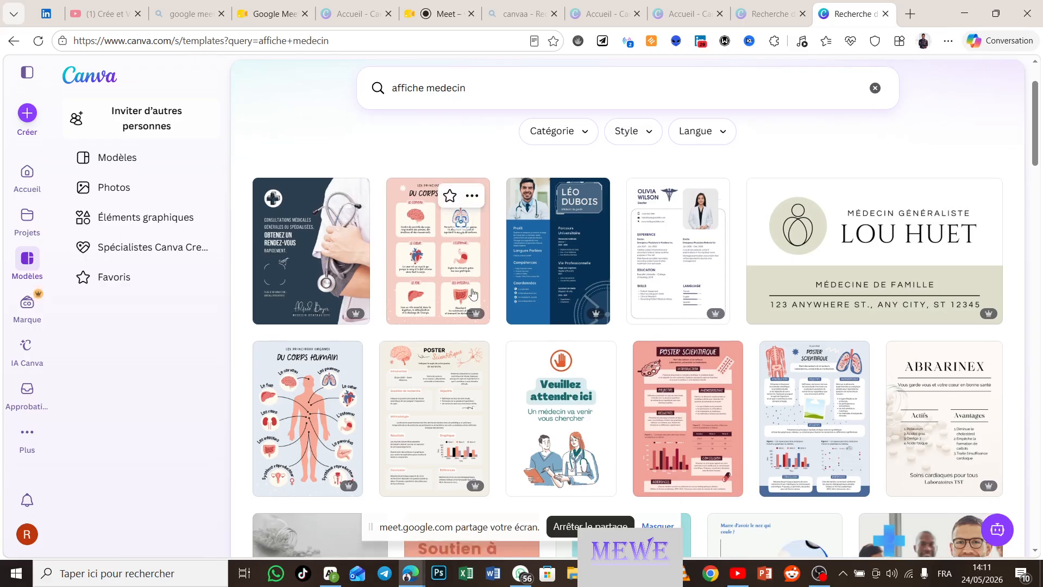
{"action": "left_click", "coordinate": [425, 241]}
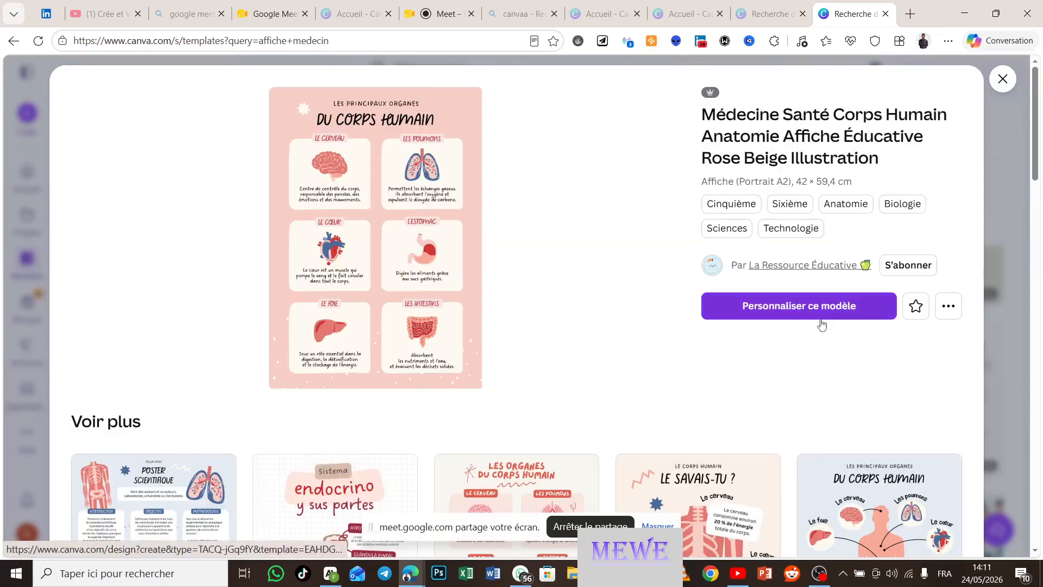
Step: Choose 'Personnaliser ce modèle' and select the LES PRINCIPAUX ORGANES heading in the editor
{"action": "left_click", "coordinate": [817, 315]}
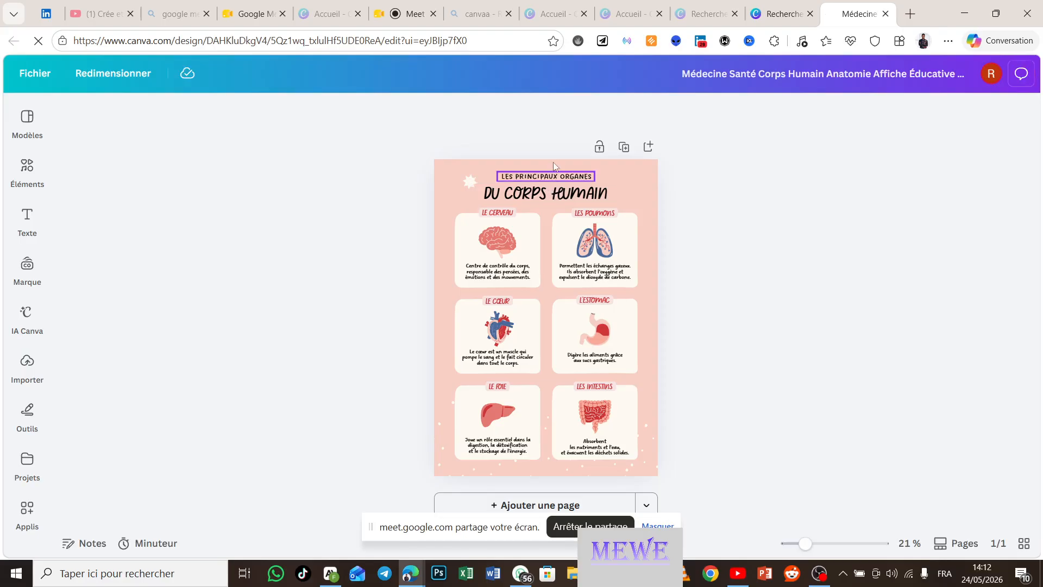
{"action": "left_click", "coordinate": [554, 177]}
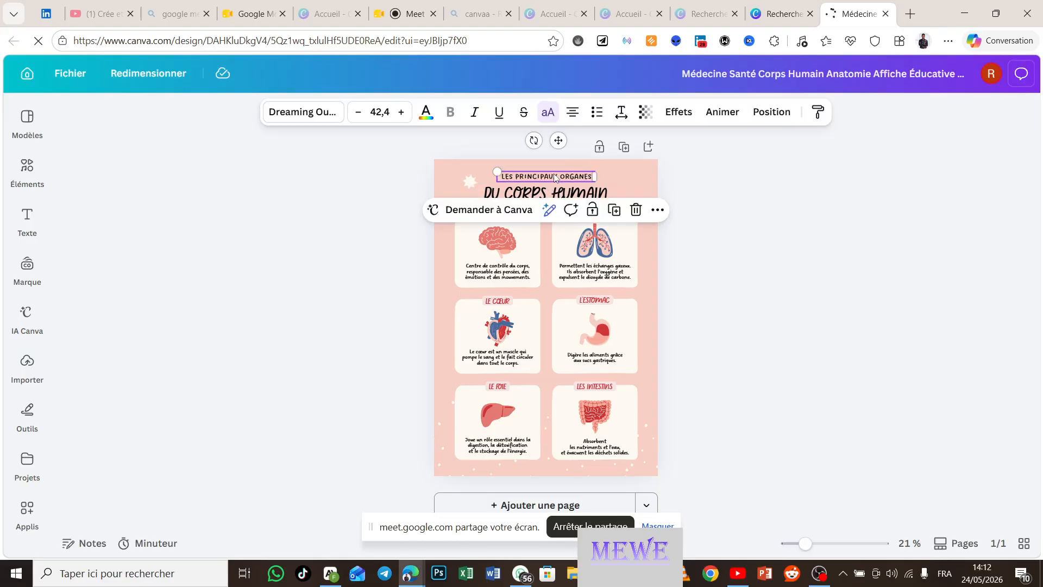
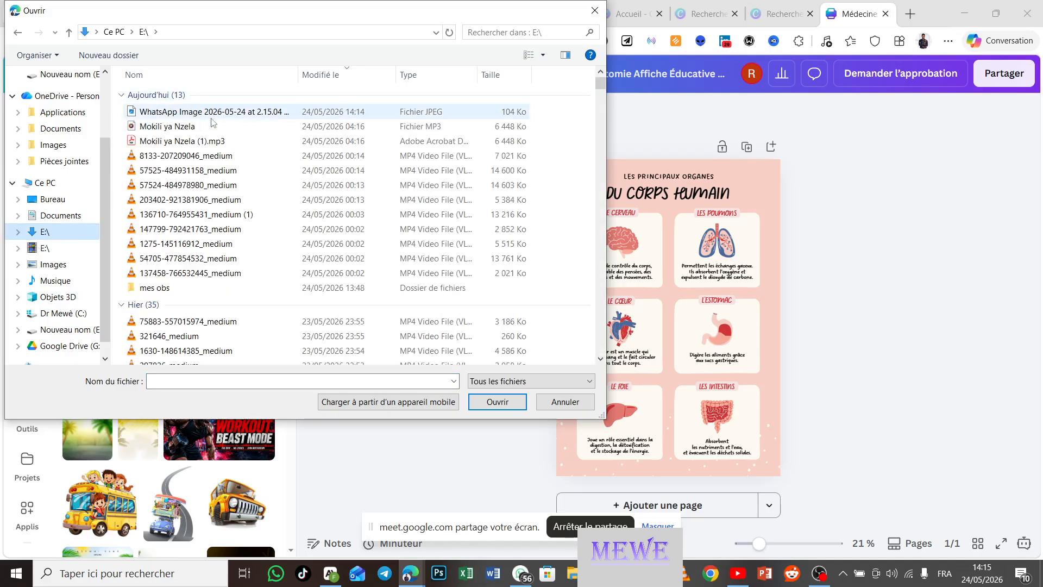
Step: Open the WhatsApp image file from drive E: to upload it to Canva
{"action": "left_click", "coordinate": [215, 112]}
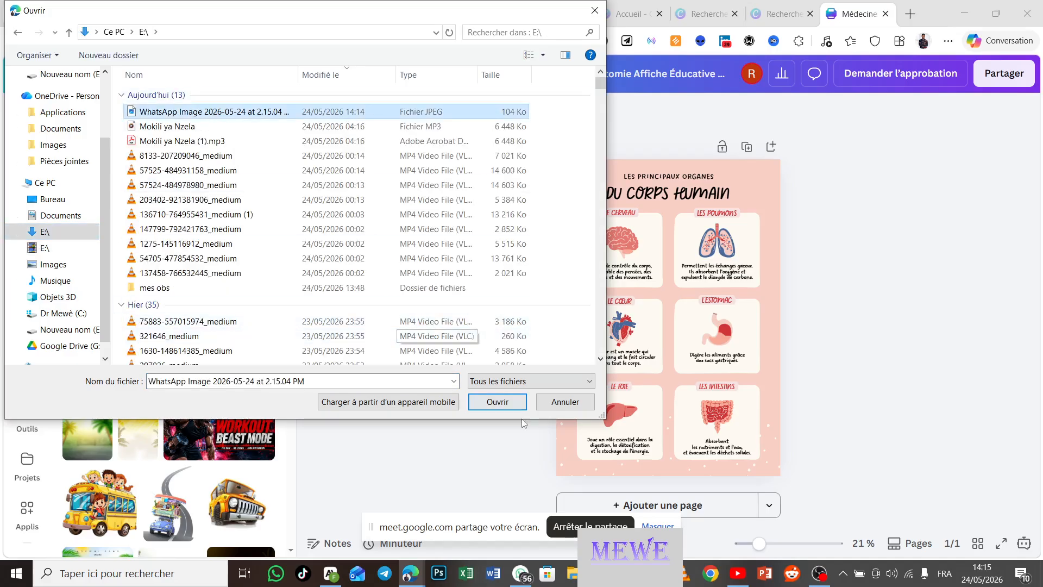
{"action": "left_click", "coordinate": [497, 402]}
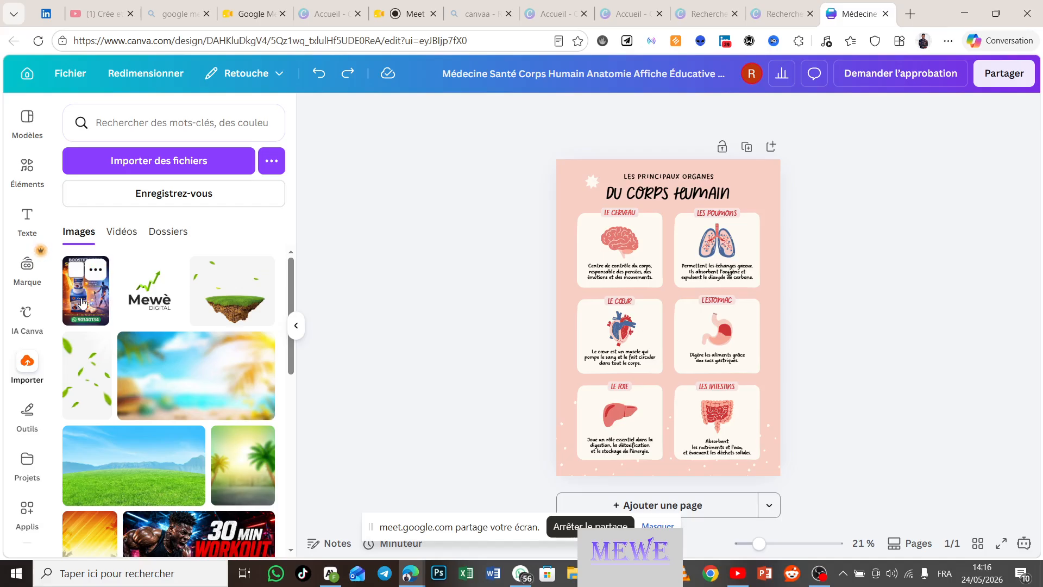
Step: Add the uploaded 'Boostez votre santé osseuse' image and enlarge it over the poster's upper left
{"action": "left_click", "coordinate": [81, 303]}
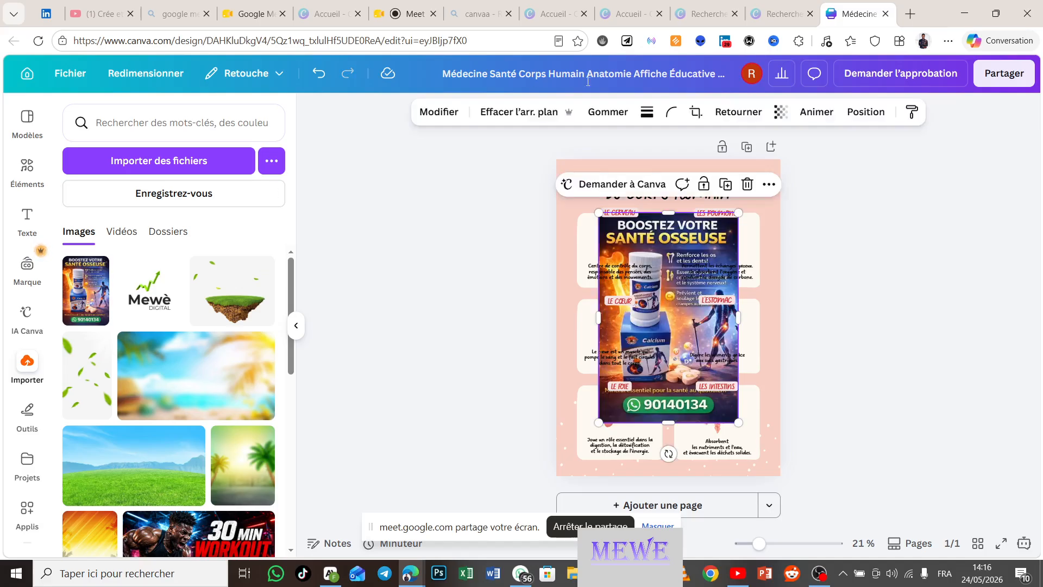
{"action": "left_click_drag", "start_coordinate": [676, 244], "coordinate": [633, 188]}
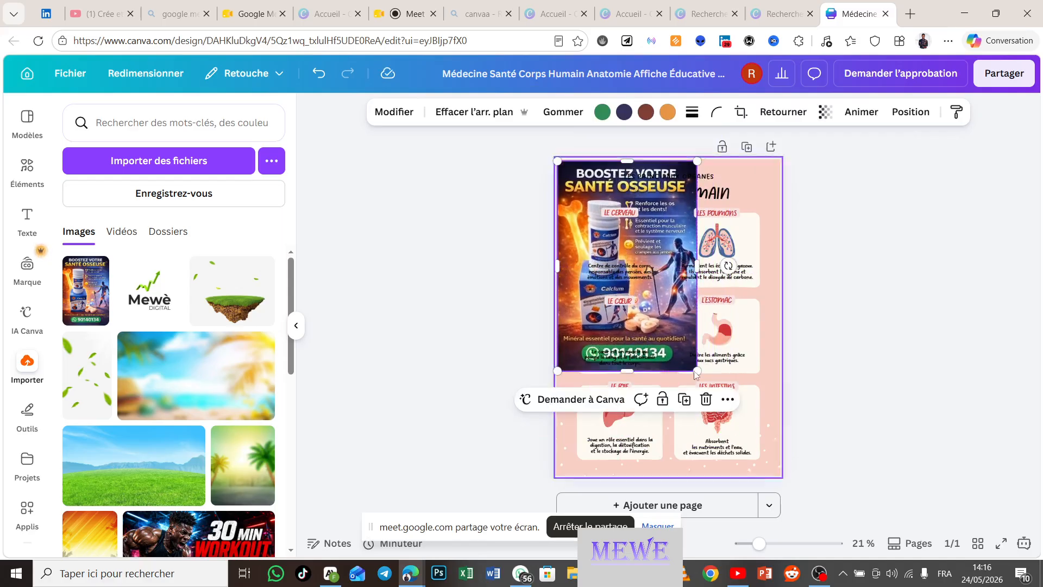
{"action": "left_click_drag", "start_coordinate": [698, 371], "coordinate": [606, 209]}
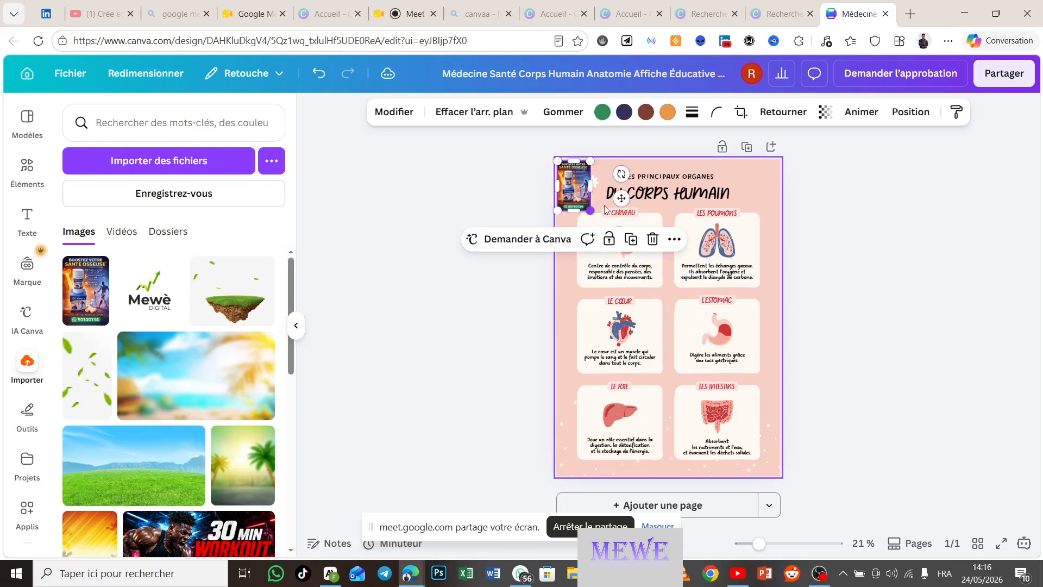
{"action": "left_click", "coordinate": [866, 314]}
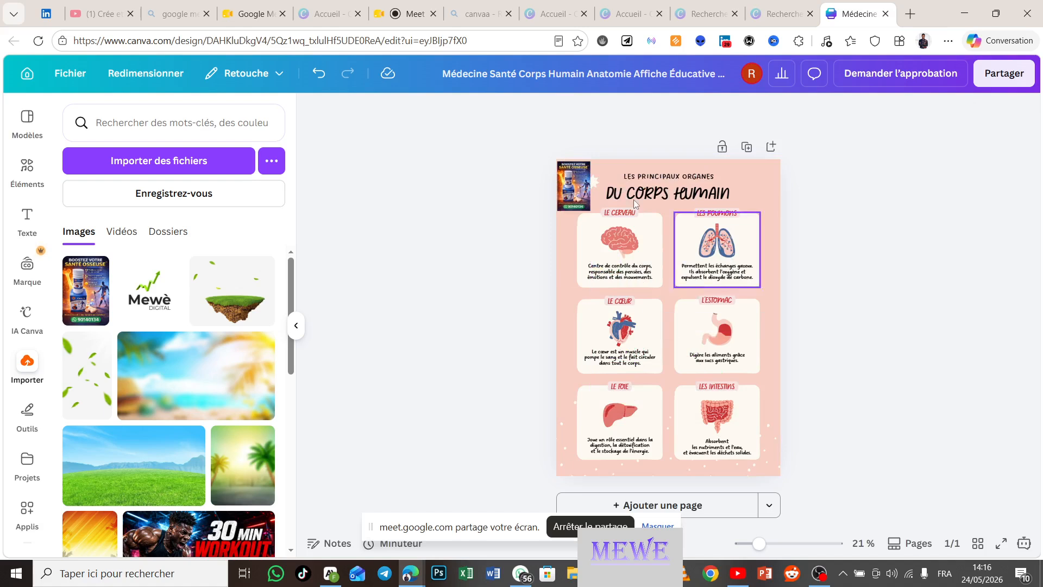
{"action": "left_click", "coordinate": [575, 183]}
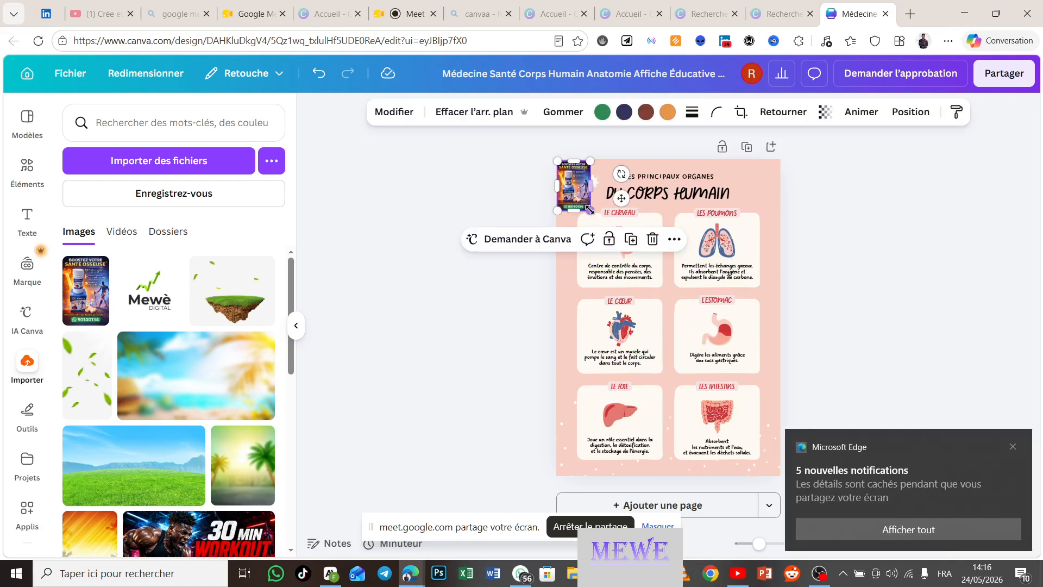
{"action": "left_click_drag", "start_coordinate": [588, 212], "coordinate": [692, 364]}
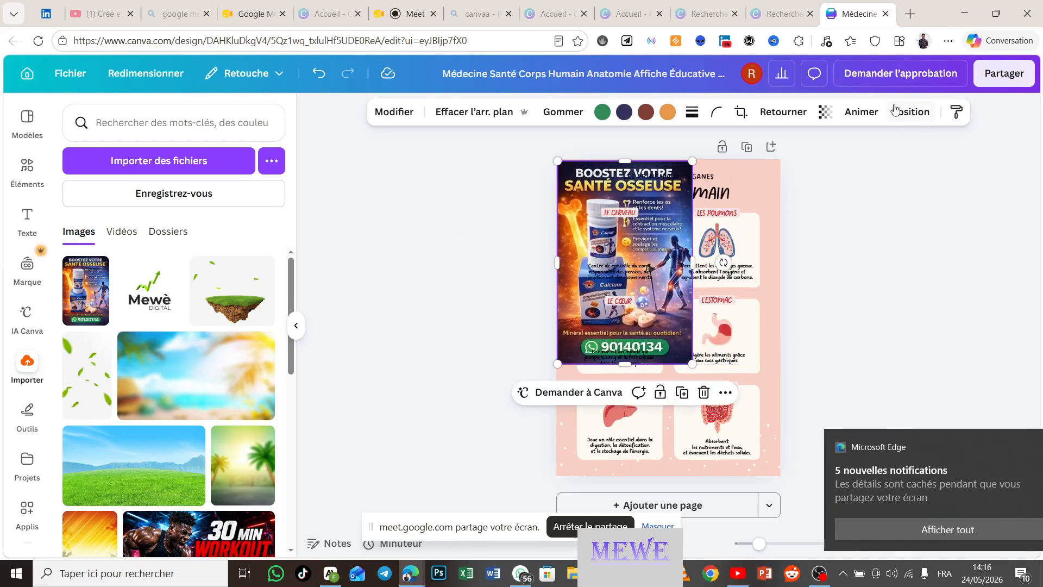
Step: Bring the calcium ad image above all text, move it to the lower middle, and trim its top
{"action": "left_click", "coordinate": [909, 112]}
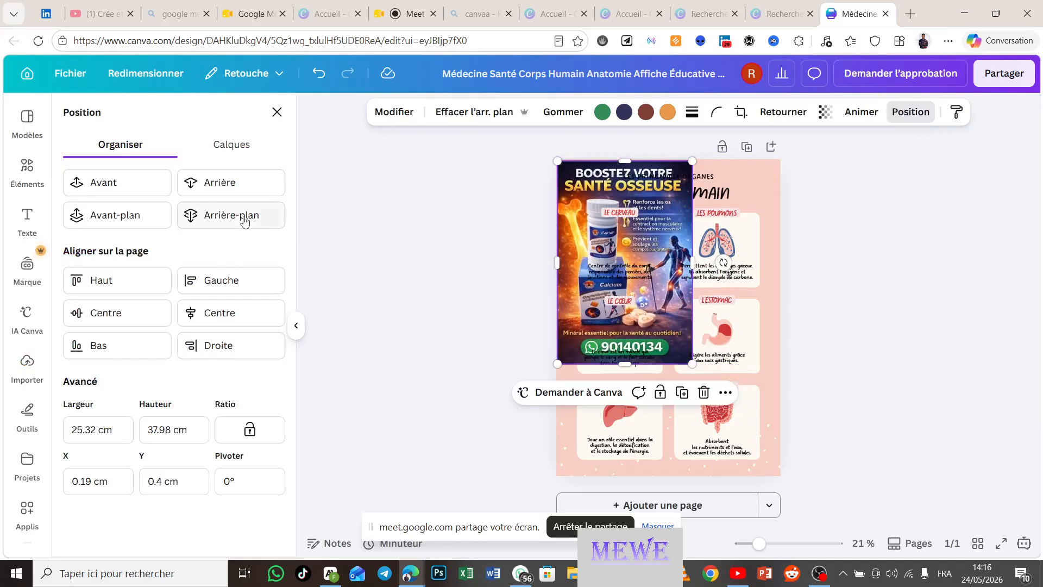
{"action": "left_click", "coordinate": [124, 185]}
{"action": "left_click", "coordinate": [124, 185]}
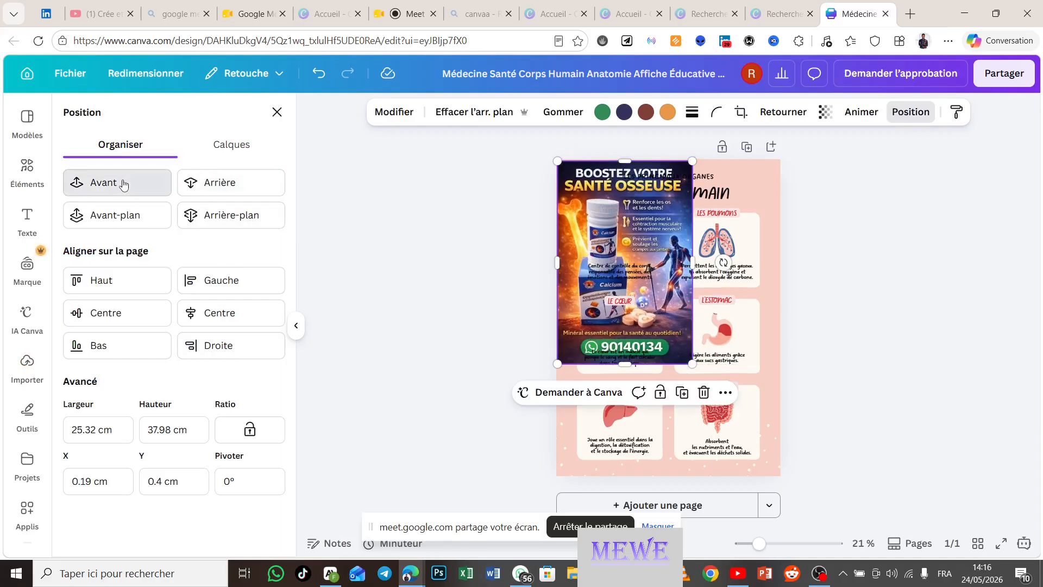
{"action": "left_click", "coordinate": [124, 185]}
{"action": "left_click", "coordinate": [124, 185]}
{"action": "left_click", "coordinate": [124, 184]}
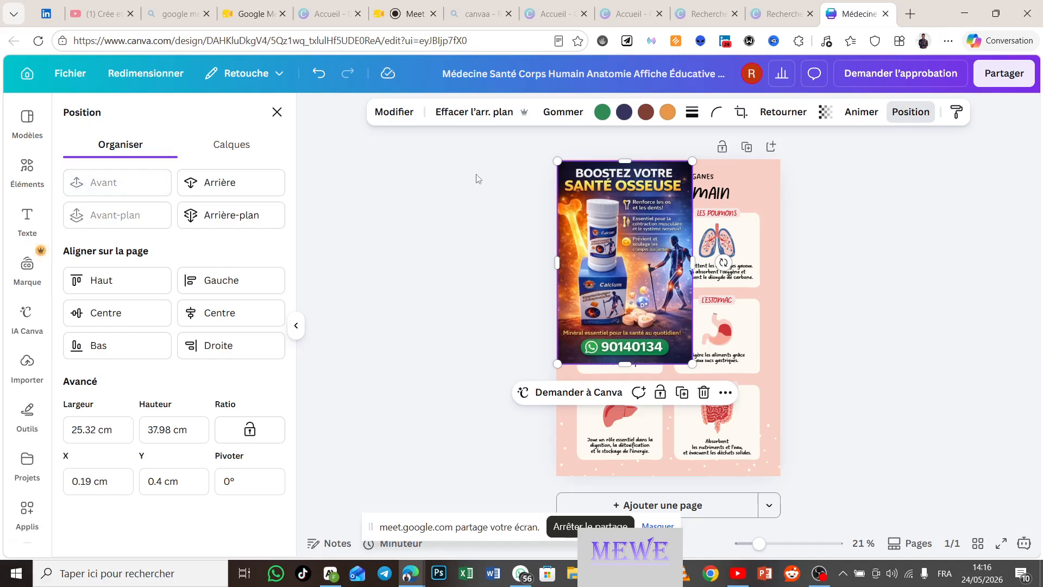
{"action": "left_click_drag", "start_coordinate": [612, 224], "coordinate": [656, 350]}
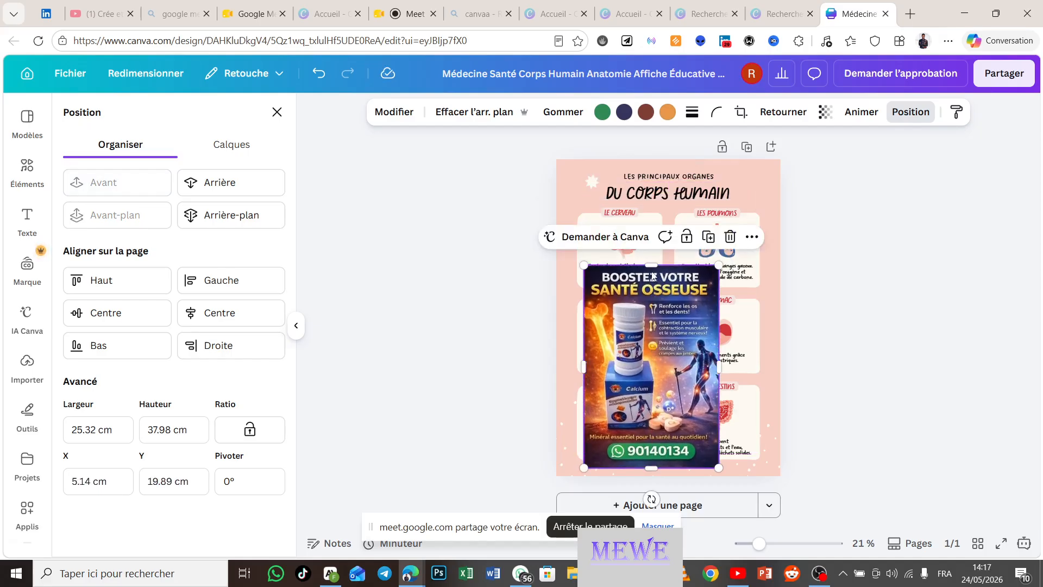
{"action": "mouse_move", "coordinate": [652, 270]}
{"action": "left_mouse_down"}
{"action": "mouse_move", "coordinate": [654, 288]}
{"action": "mouse_move", "coordinate": [657, 257]}
{"action": "left_mouse_up"}
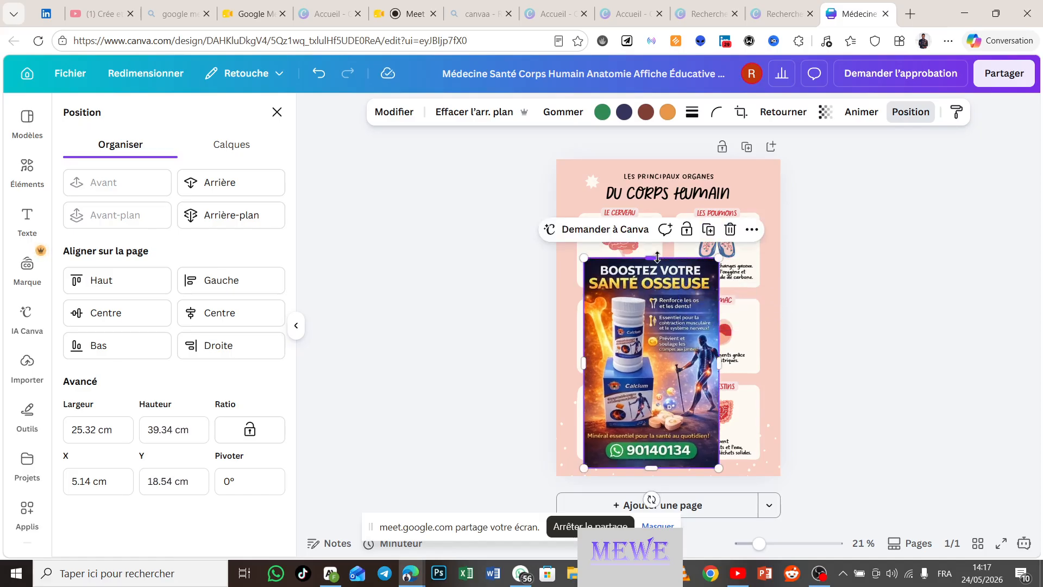
Step: Retitle DU CORPS HUMAIN as 'BOOSTEZ VOTRE SANTÉ OSSEUSE' on one line at font size 80
{"action": "double_click", "coordinate": [658, 193]}
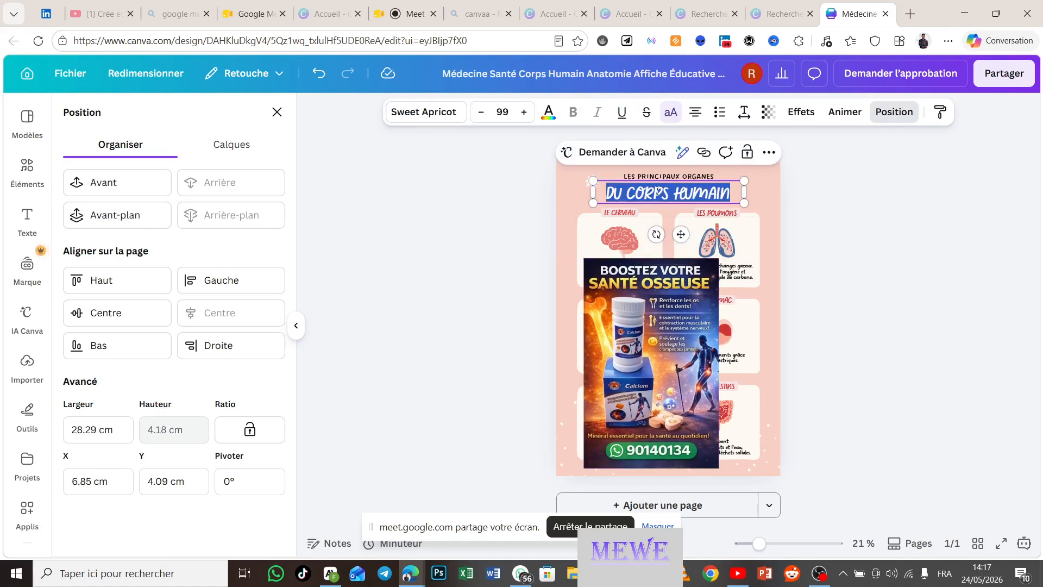
{"action": "type", "text": "BOOSTEZ VOTRE SANT"}
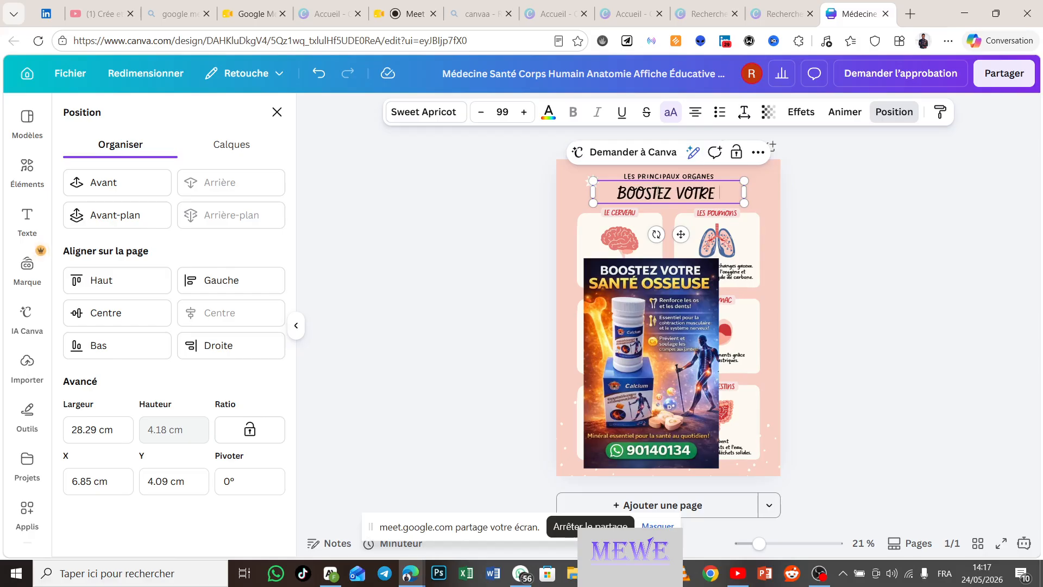
{"action": "type", "text": "É"}
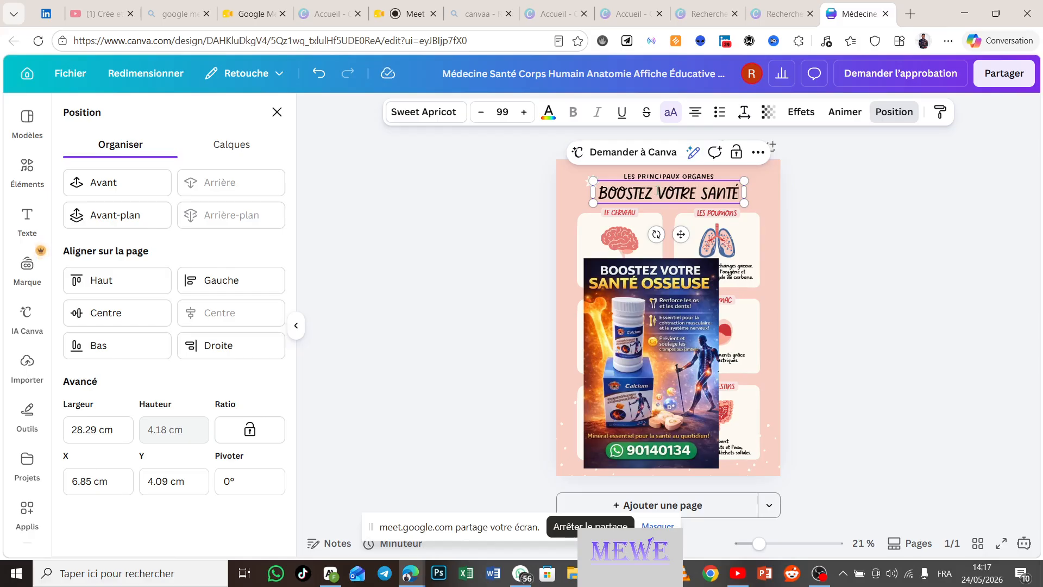
{"action": "type", "text": " OSSEUSE"}
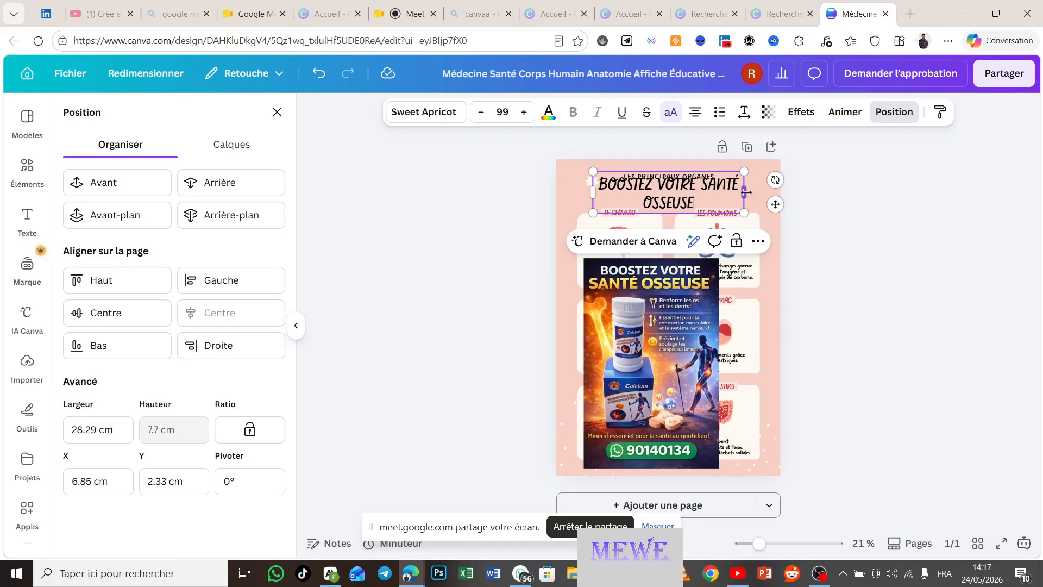
{"action": "left_click_drag", "start_coordinate": [753, 192], "coordinate": [794, 192]}
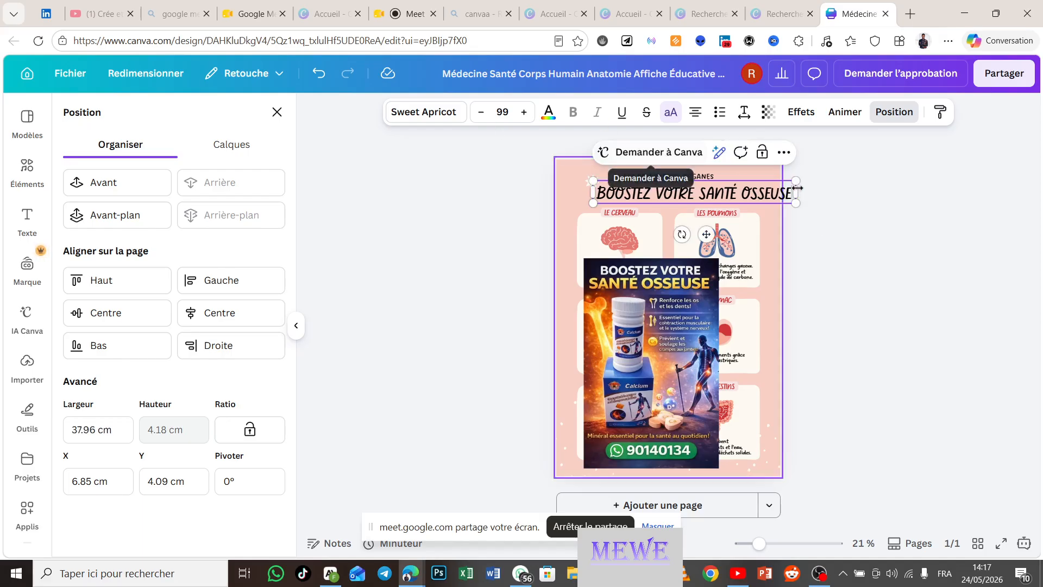
{"action": "left_click", "coordinate": [508, 112]}
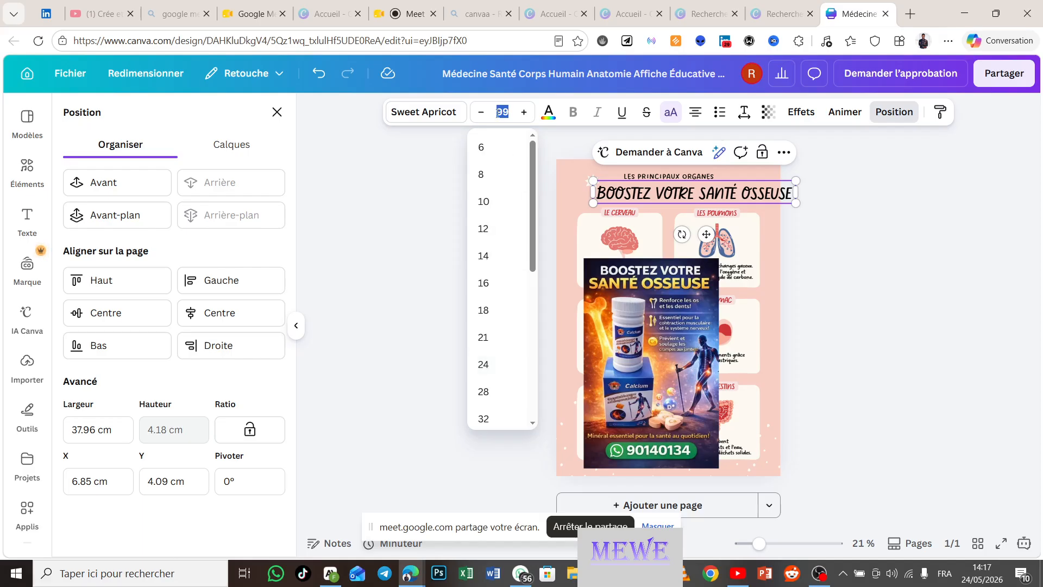
{"action": "type", "text": "80"}
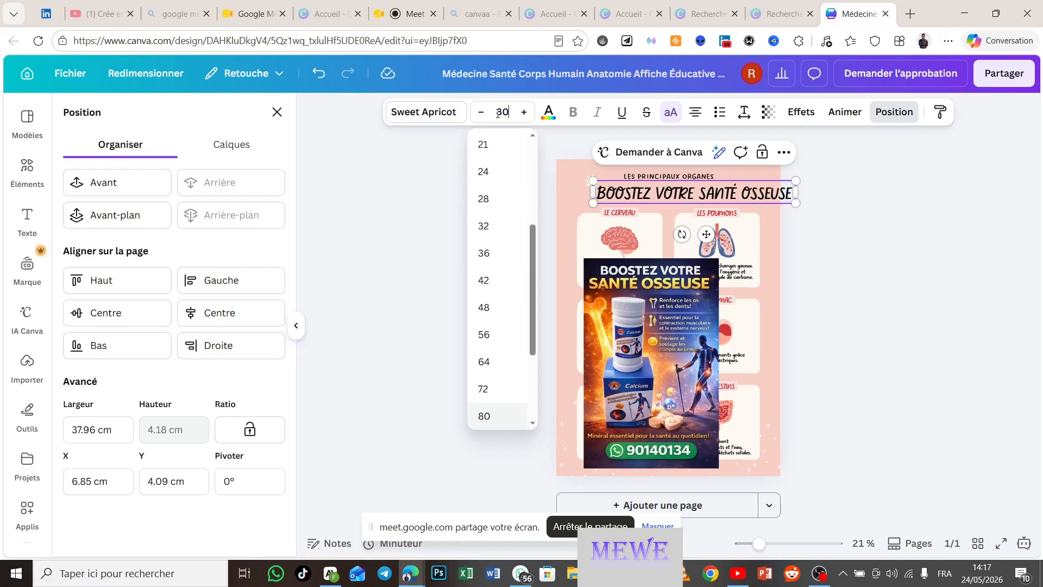
{"action": "key", "text": "Return"}
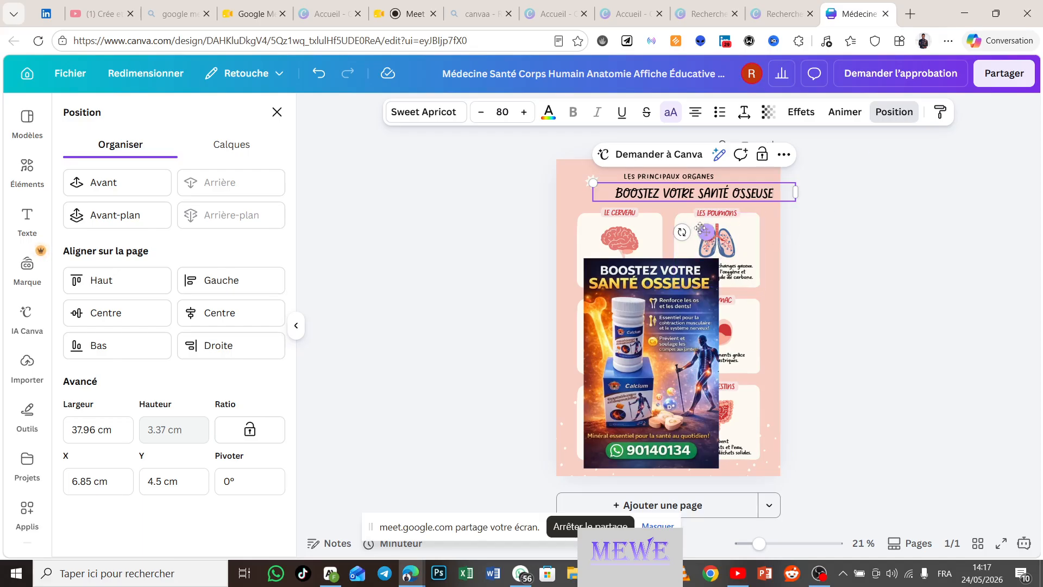
{"action": "left_click", "coordinate": [888, 238]}
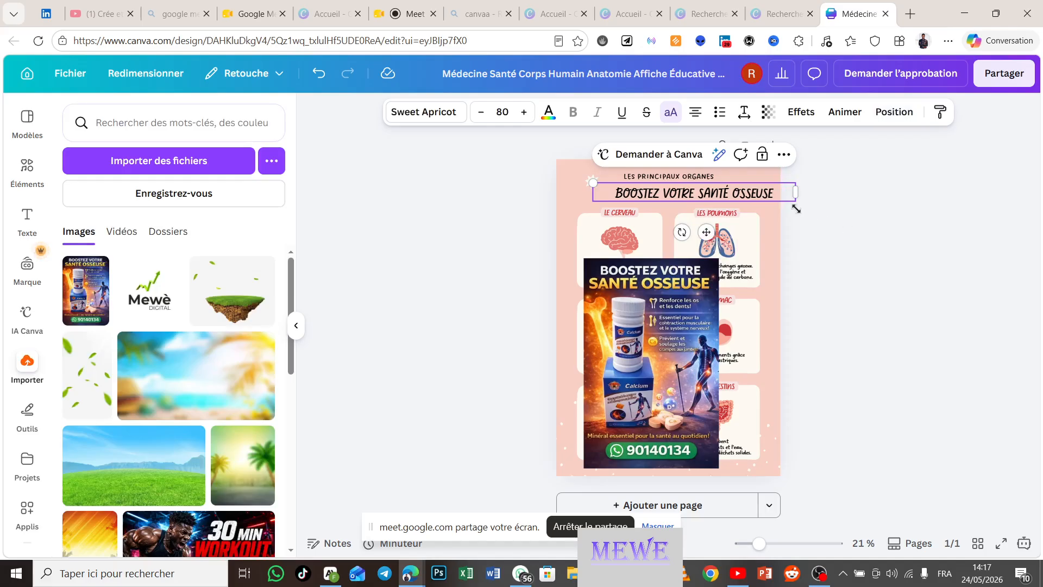
{"action": "left_click", "coordinate": [843, 243]}
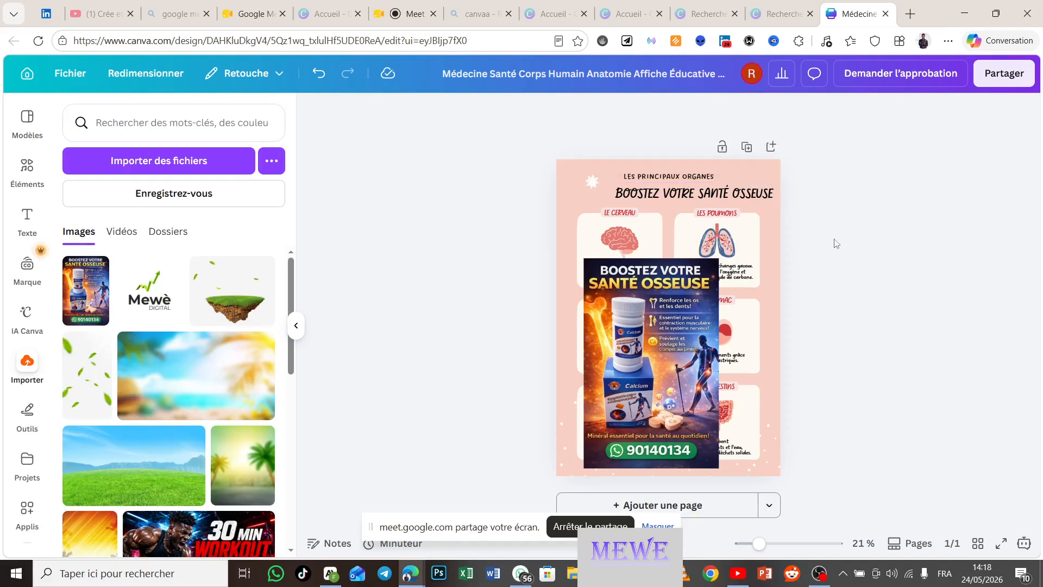
Step: Centre the title and level its rotation, then nudge the calcium image slightly lower
{"action": "left_click", "coordinate": [751, 198]}
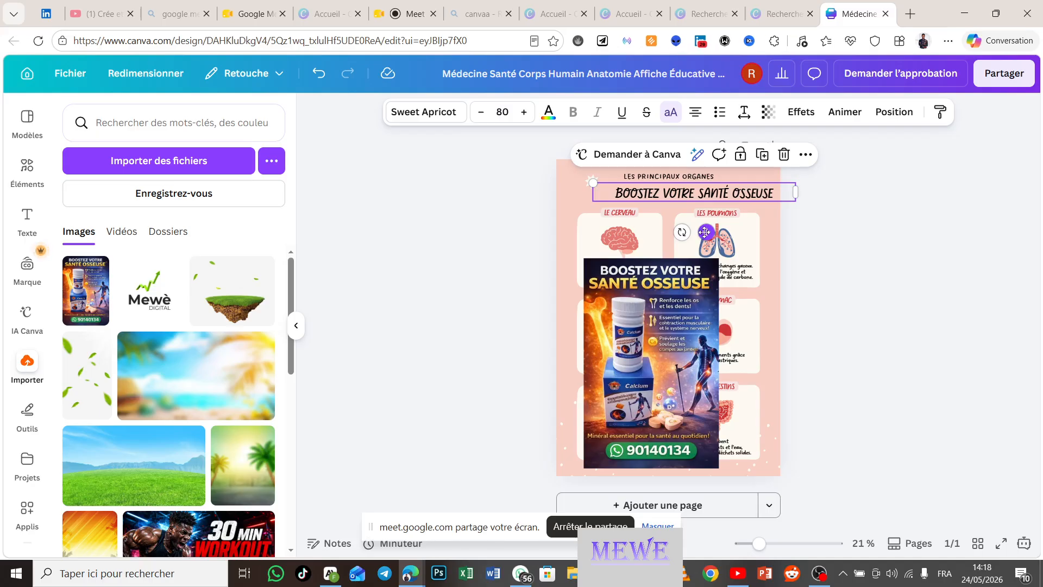
{"action": "left_click_drag", "start_coordinate": [698, 232], "coordinate": [655, 288]}
{"action": "left_click_drag", "start_coordinate": [624, 251], "coordinate": [707, 251]}
{"action": "left_click_drag", "start_coordinate": [677, 206], "coordinate": [678, 223]}
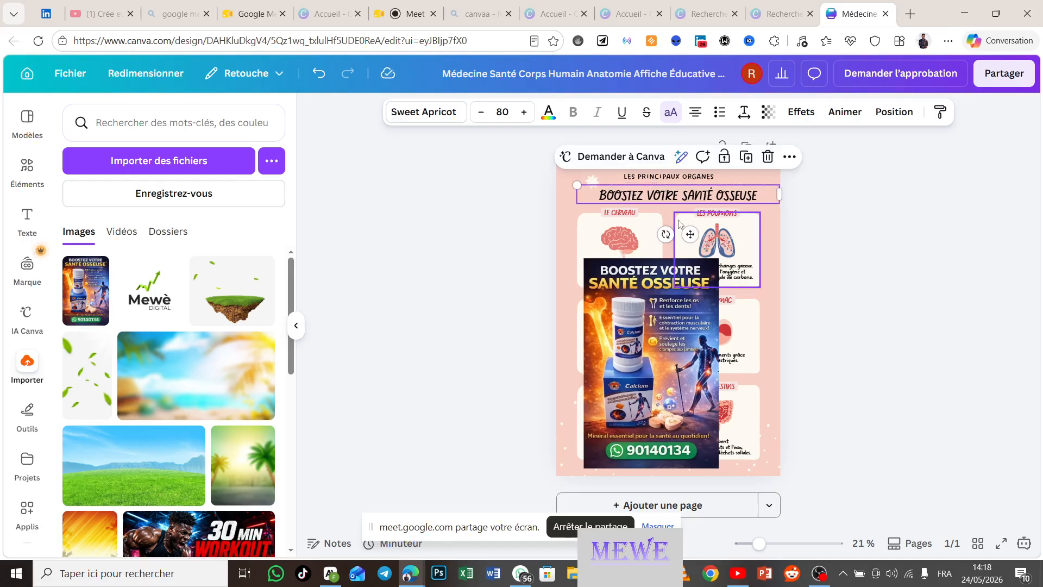
{"action": "left_click", "coordinate": [1019, 260]}
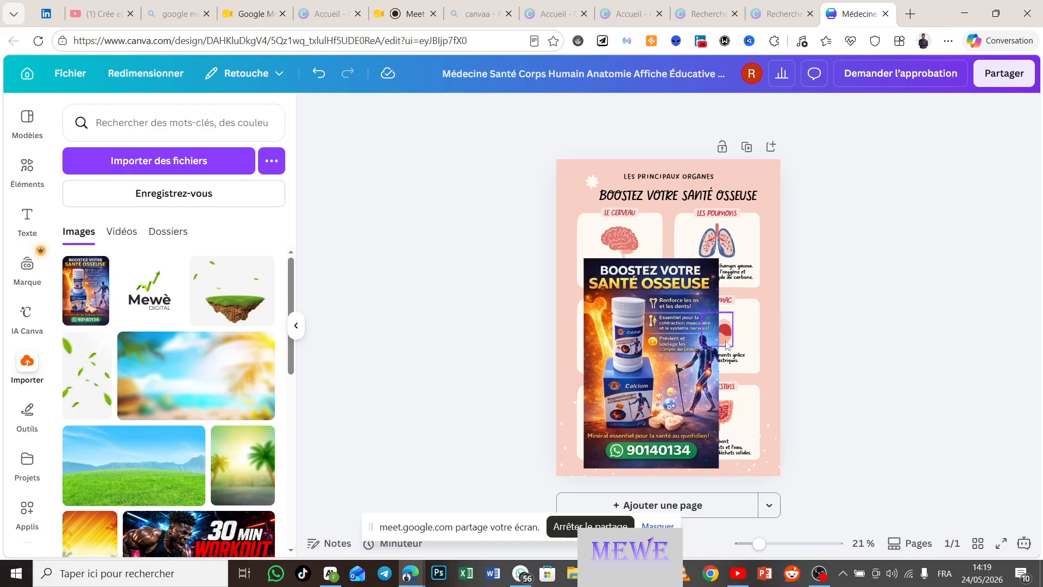
{"action": "left_click_drag", "start_coordinate": [656, 318], "coordinate": [657, 322]}
{"action": "left_click_drag", "start_coordinate": [657, 335], "coordinate": [658, 353]}
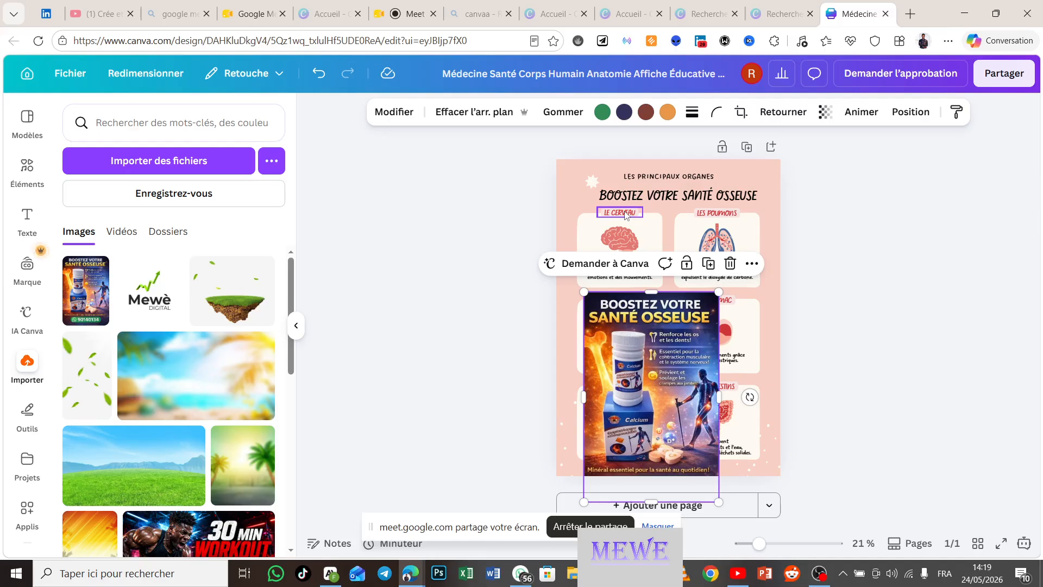
{"action": "left_click", "coordinate": [731, 264]}
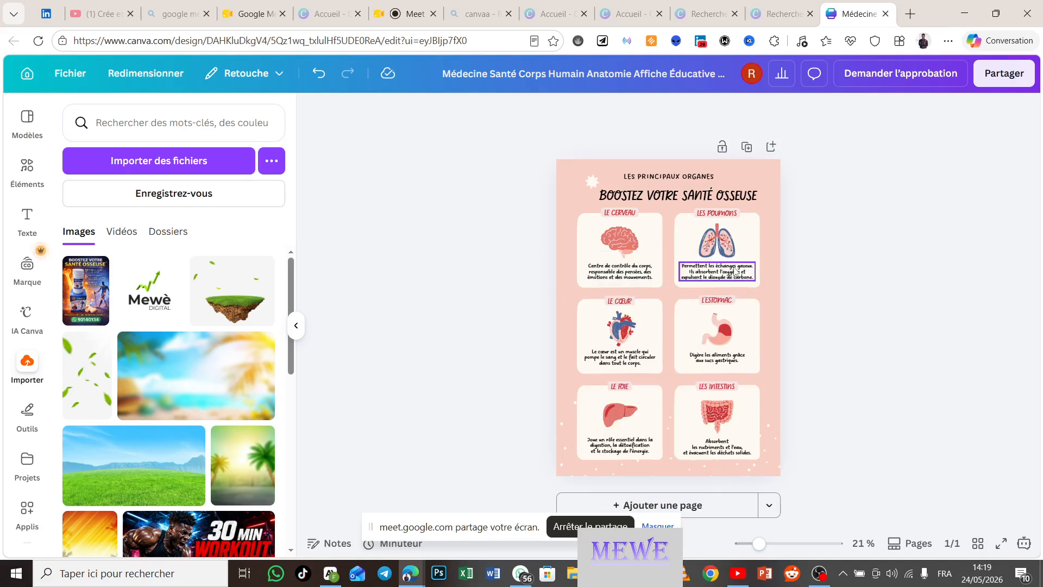
{"action": "left_click", "coordinate": [626, 213]}
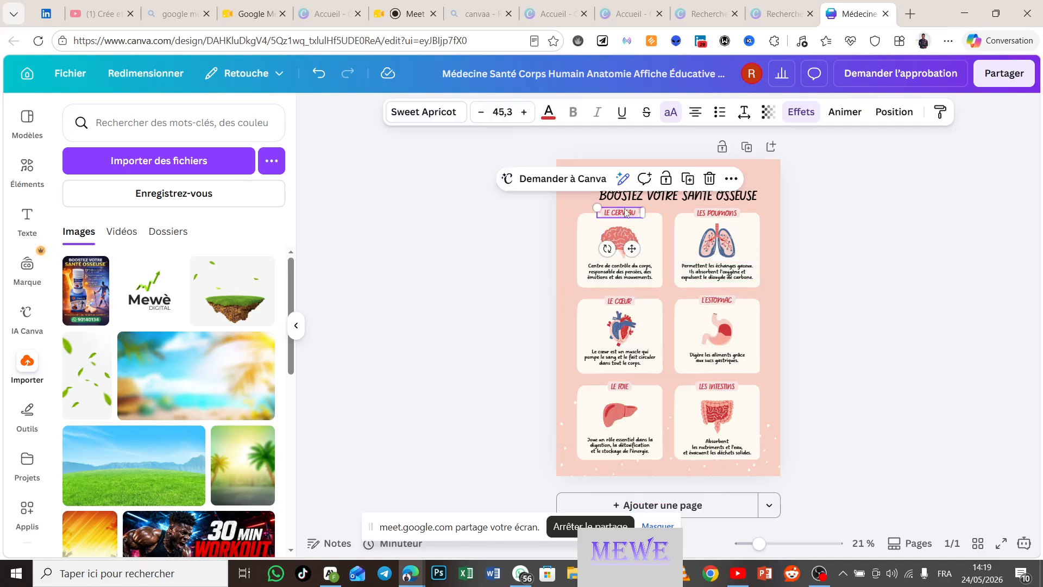
{"action": "left_click", "coordinate": [710, 180]}
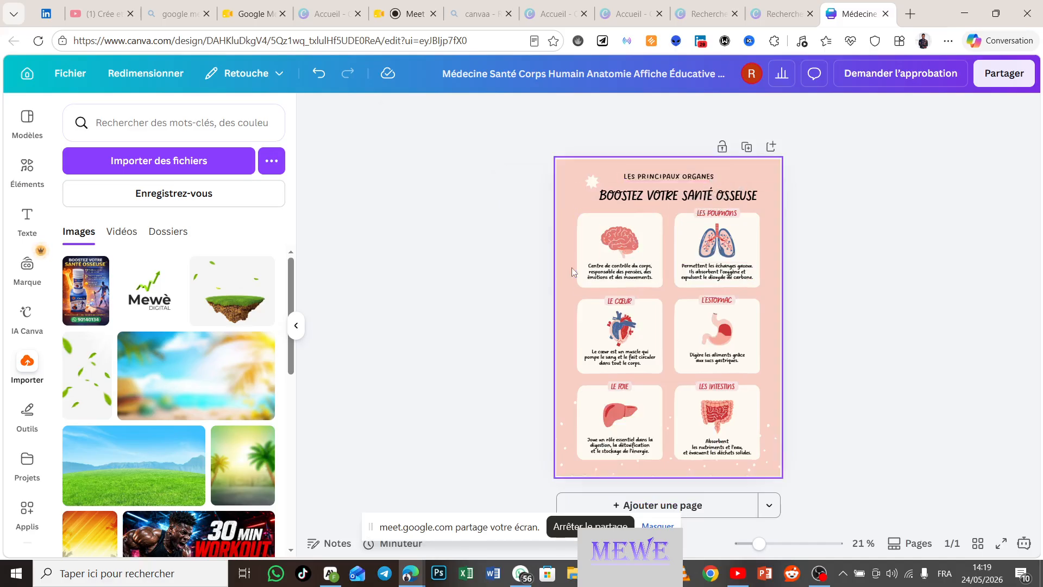
{"action": "left_click", "coordinate": [613, 249]}
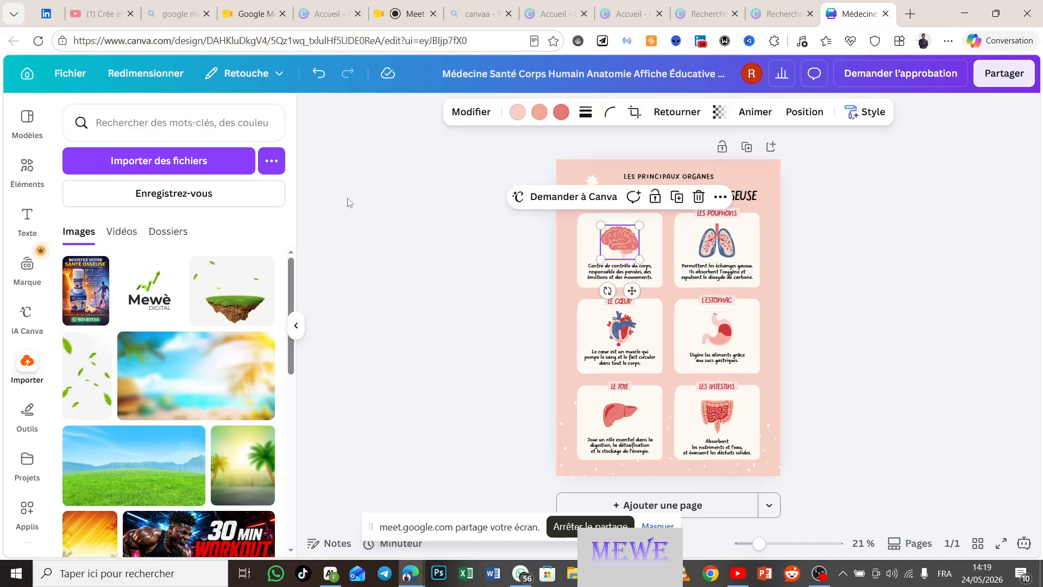
{"action": "left_click", "coordinate": [409, 286]}
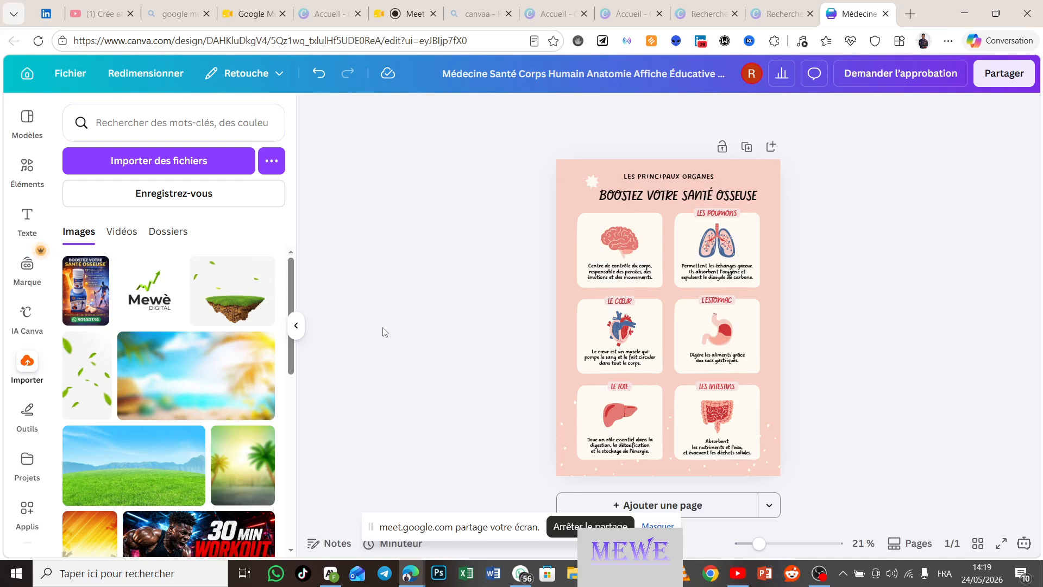
Step: Search the Elements library for 'os'
{"action": "left_click", "coordinate": [34, 177]}
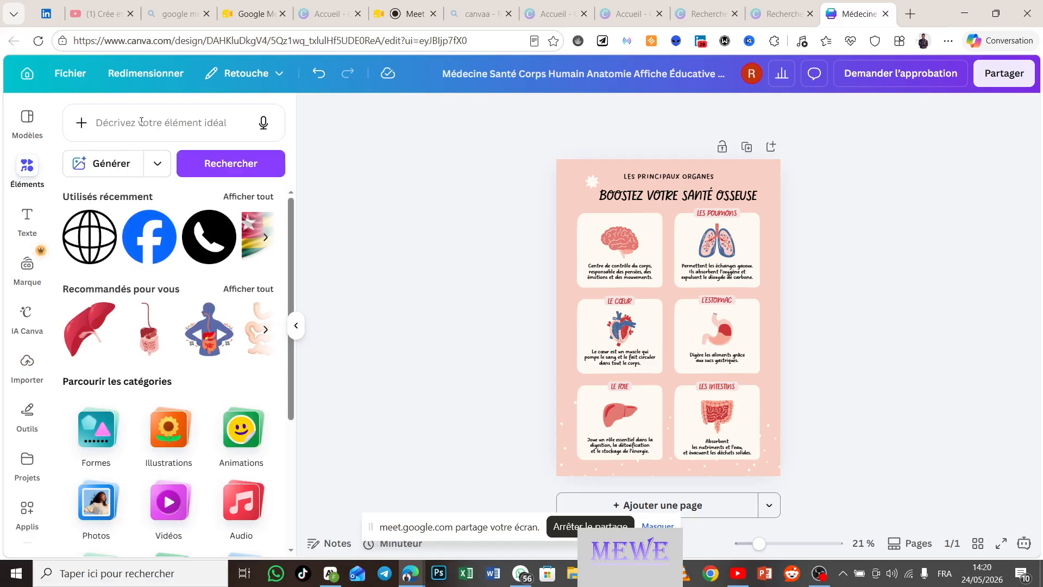
{"action": "left_click", "coordinate": [141, 121]}
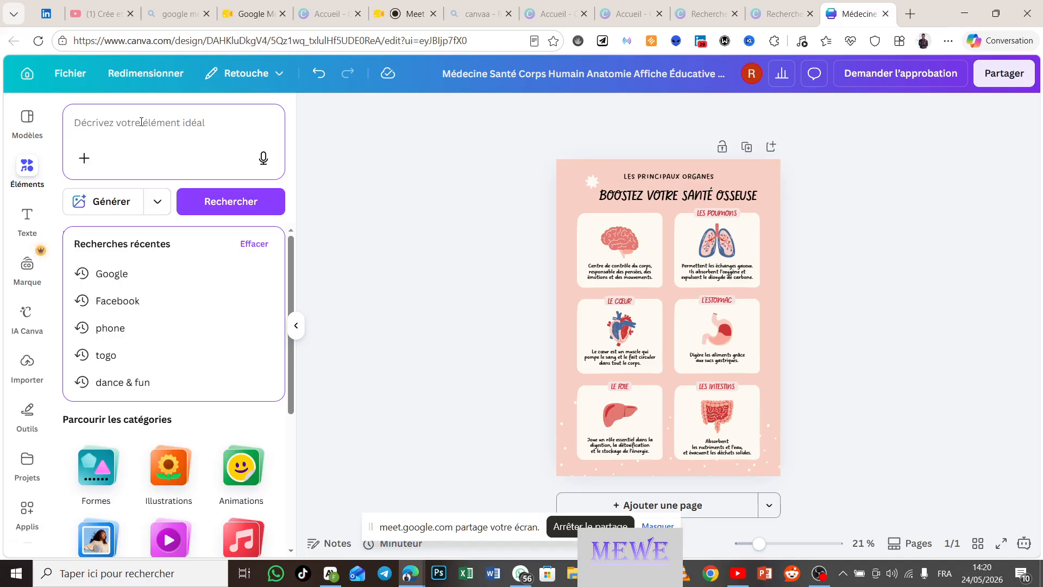
{"action": "type", "text": "os"}
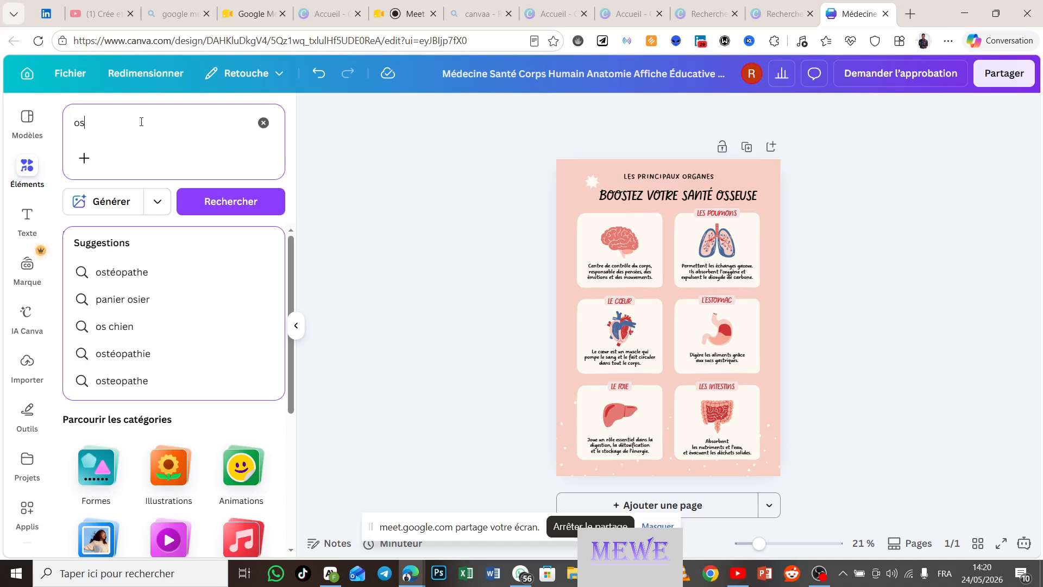
{"action": "key", "text": "Return"}
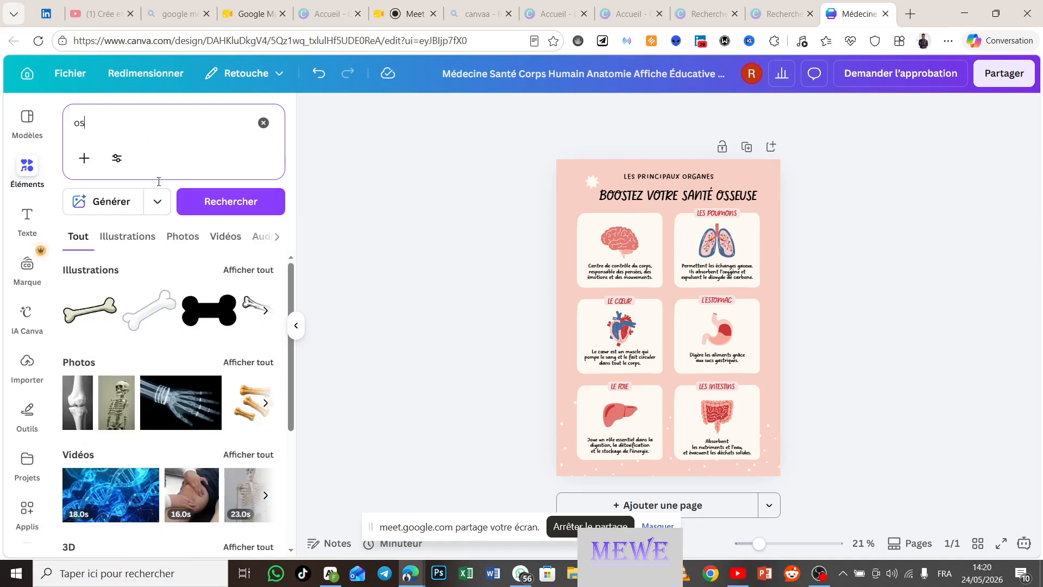
{"action": "scroll", "coordinate": [131, 311], "scroll_direction": "down", "scroll_amount": 1}
{"action": "scroll", "coordinate": [131, 311], "scroll_direction": "up", "scroll_amount": 1}
Step: Switch to the bone photo results for 'os' and browse through them
{"action": "left_click", "coordinate": [260, 271]}
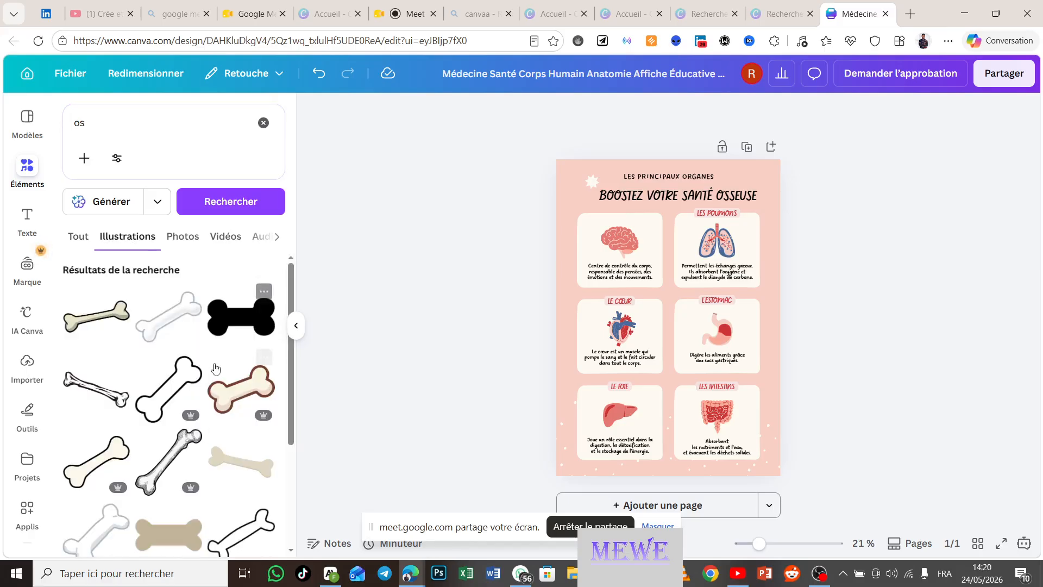
{"action": "left_click", "coordinate": [182, 244]}
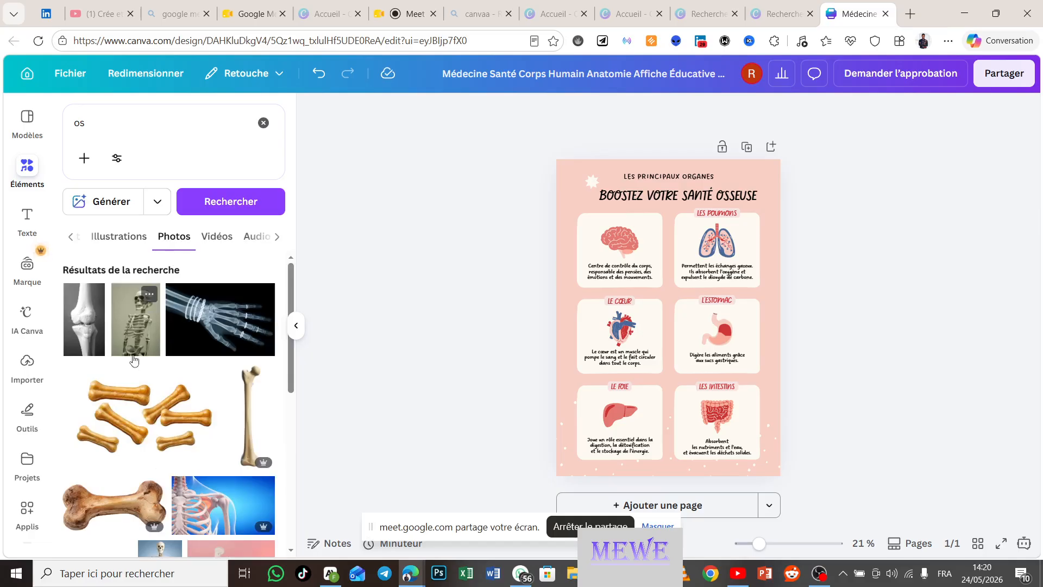
{"action": "scroll", "coordinate": [133, 347], "scroll_direction": "down", "scroll_amount": 4}
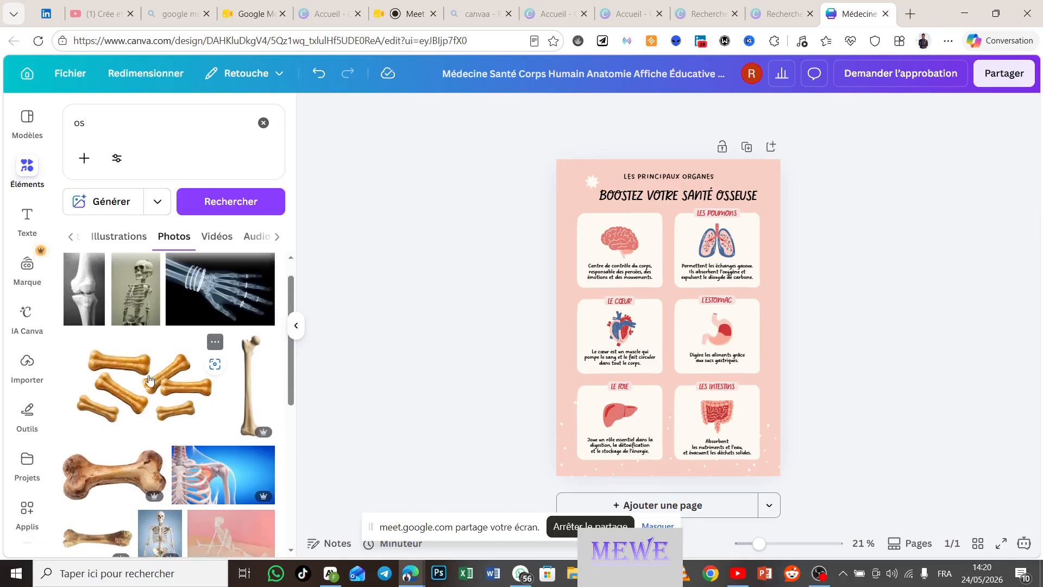
{"action": "scroll", "coordinate": [151, 380], "scroll_direction": "down", "scroll_amount": 3}
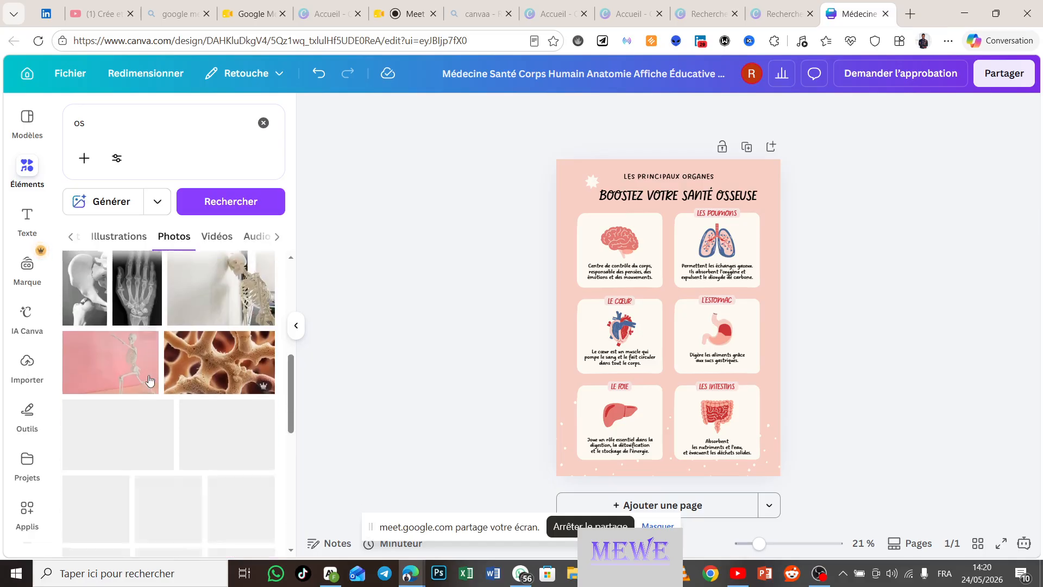
{"action": "scroll", "coordinate": [151, 380], "scroll_direction": "down", "scroll_amount": 5}
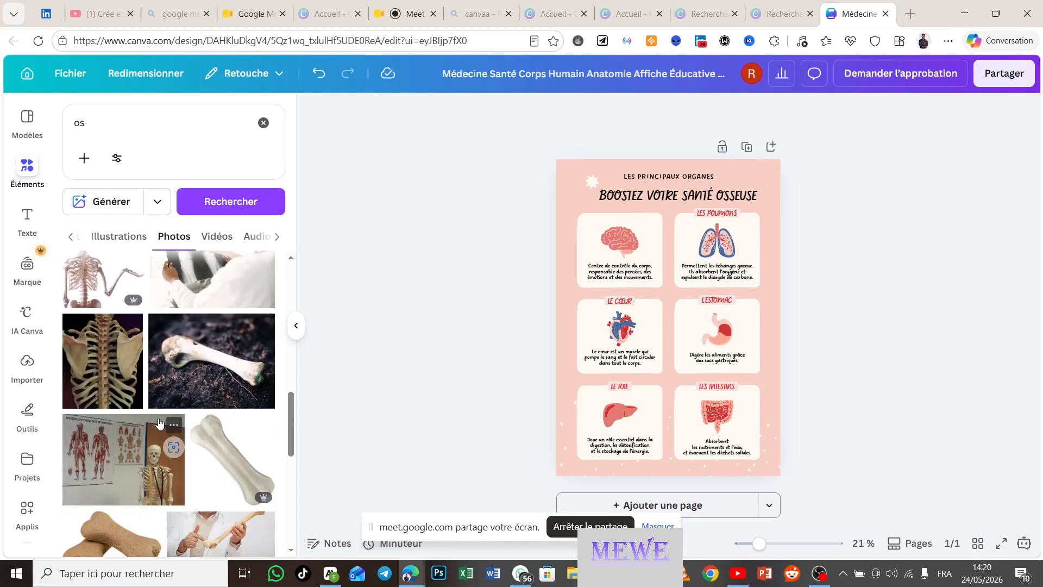
{"action": "scroll", "coordinate": [163, 421], "scroll_direction": "down", "scroll_amount": 4}
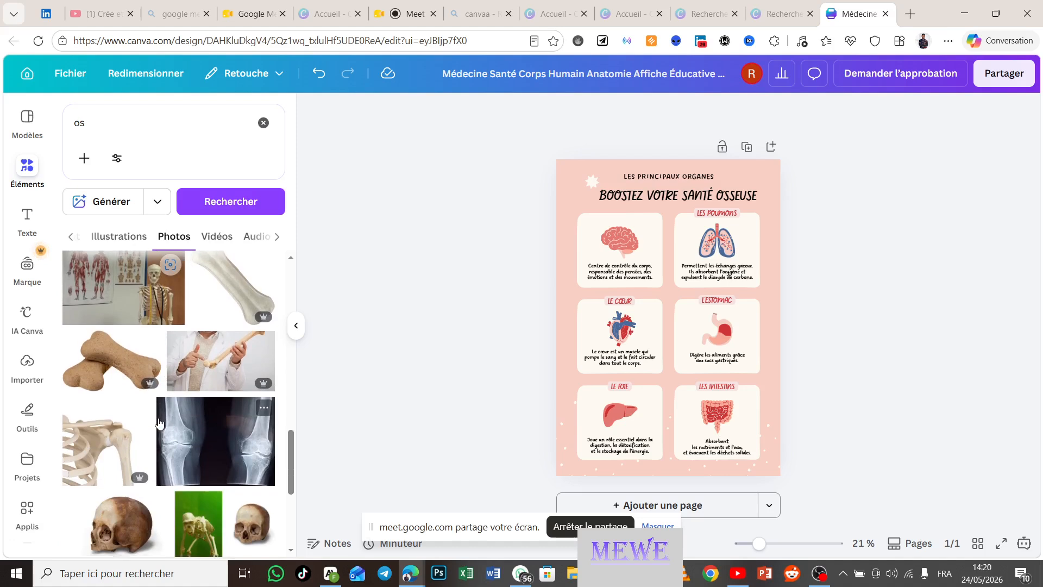
{"action": "scroll", "coordinate": [159, 423], "scroll_direction": "down", "scroll_amount": 3}
{"action": "scroll", "coordinate": [159, 423], "scroll_direction": "down", "scroll_amount": 2}
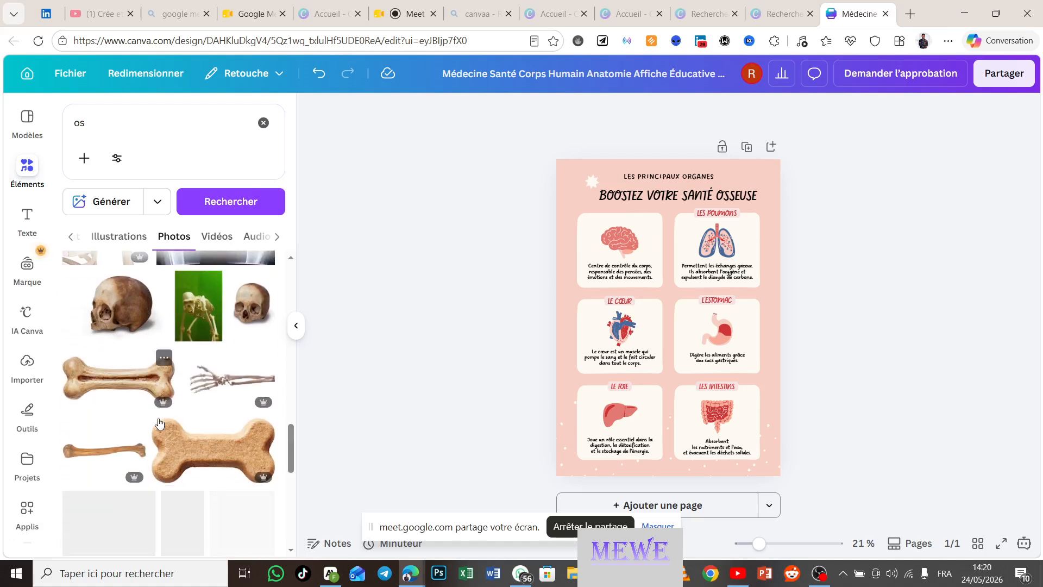
{"action": "scroll", "coordinate": [158, 423], "scroll_direction": "down", "scroll_amount": 10}
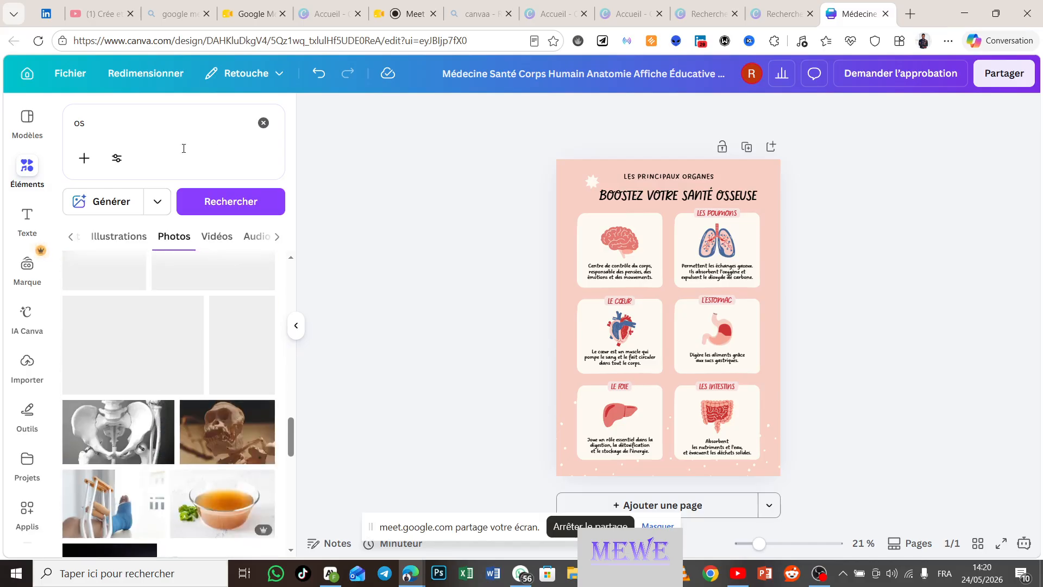
Step: Refine the search to 'os cassé' and browse the broken-bone photos
{"action": "left_click", "coordinate": [124, 124]}
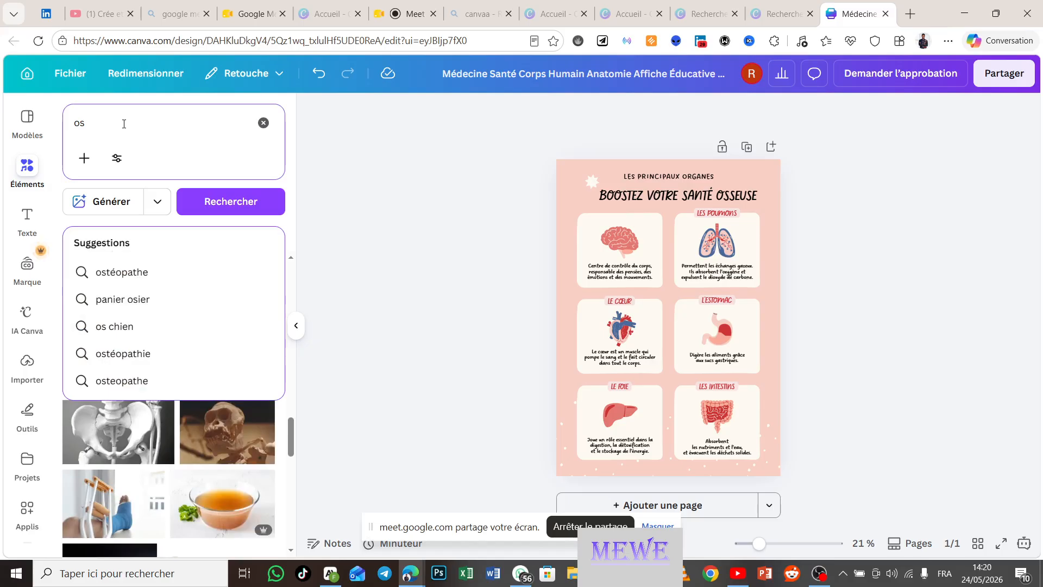
{"action": "type", "text": "casse"}
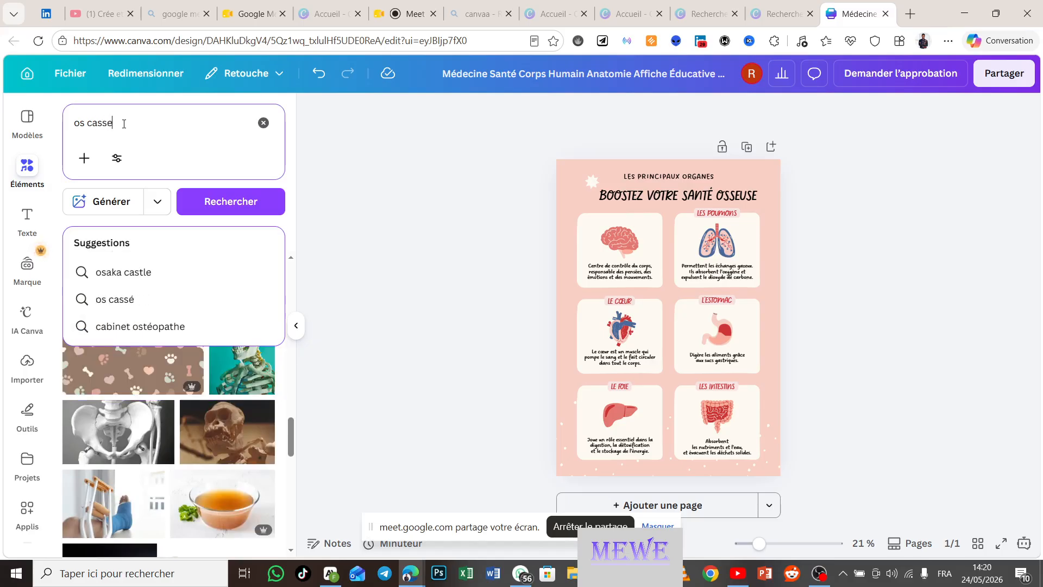
{"action": "key", "text": "Return"}
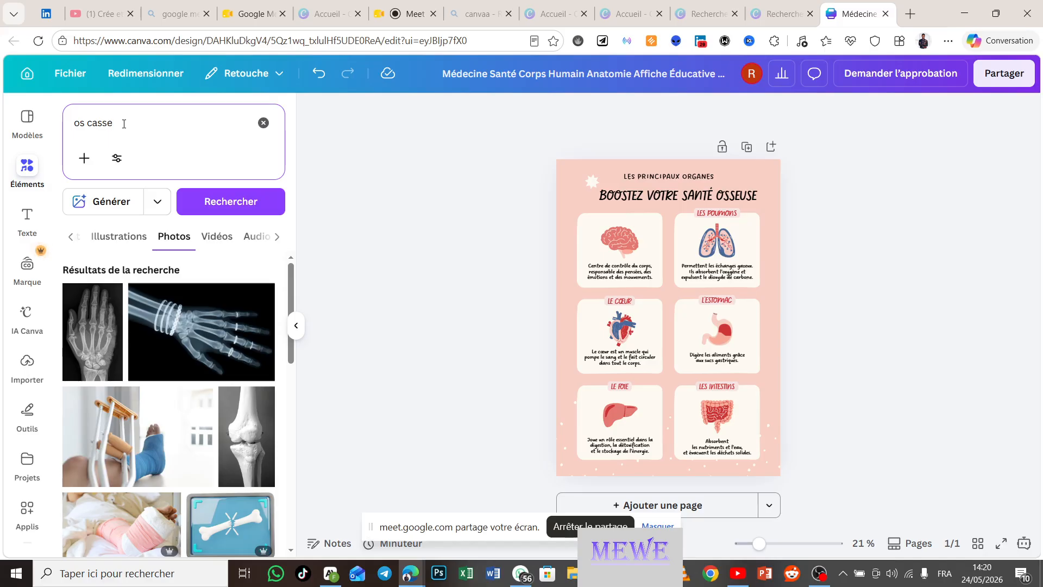
{"action": "key", "text": "BackSpace"}
{"action": "type", "text": "é"}
{"action": "key", "text": "Return"}
{"action": "scroll", "coordinate": [124, 343], "scroll_direction": "down", "scroll_amount": 3}
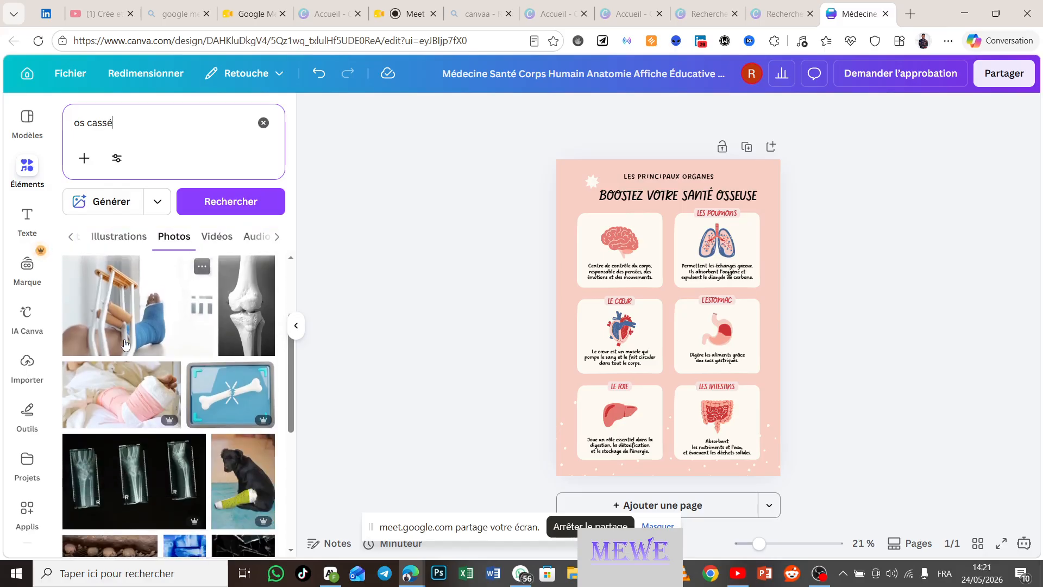
{"action": "scroll", "coordinate": [124, 343], "scroll_direction": "down", "scroll_amount": 1}
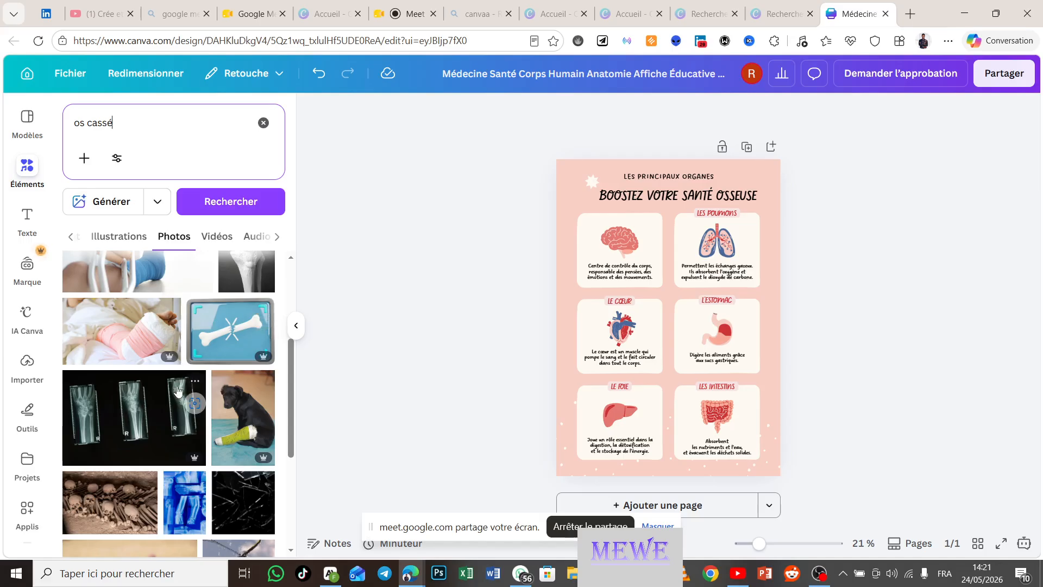
{"action": "scroll", "coordinate": [178, 390], "scroll_direction": "down", "scroll_amount": 3}
{"action": "scroll", "coordinate": [178, 390], "scroll_direction": "down", "scroll_amount": 6}
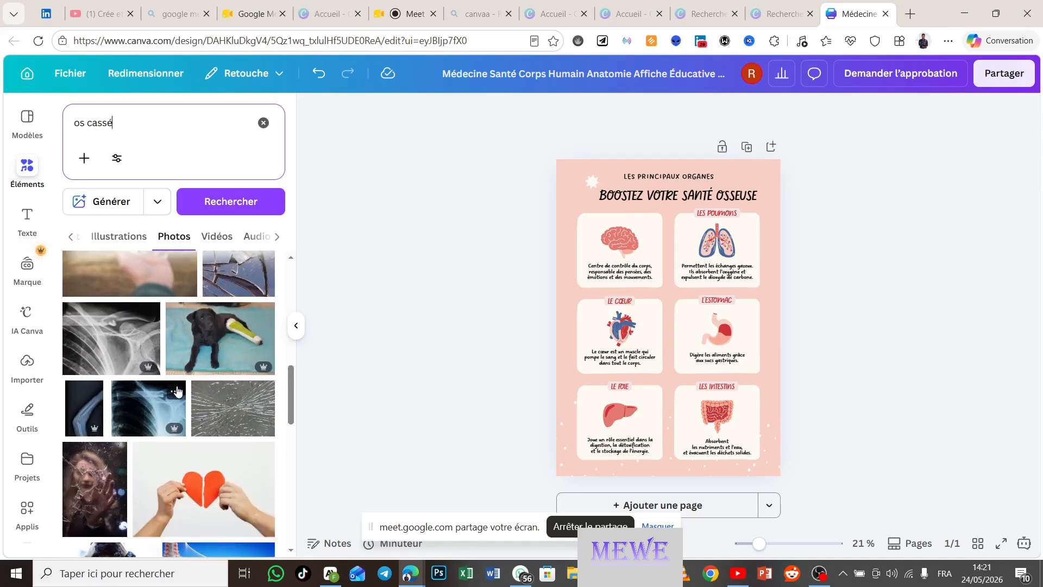
{"action": "scroll", "coordinate": [178, 390], "scroll_direction": "down", "scroll_amount": 5}
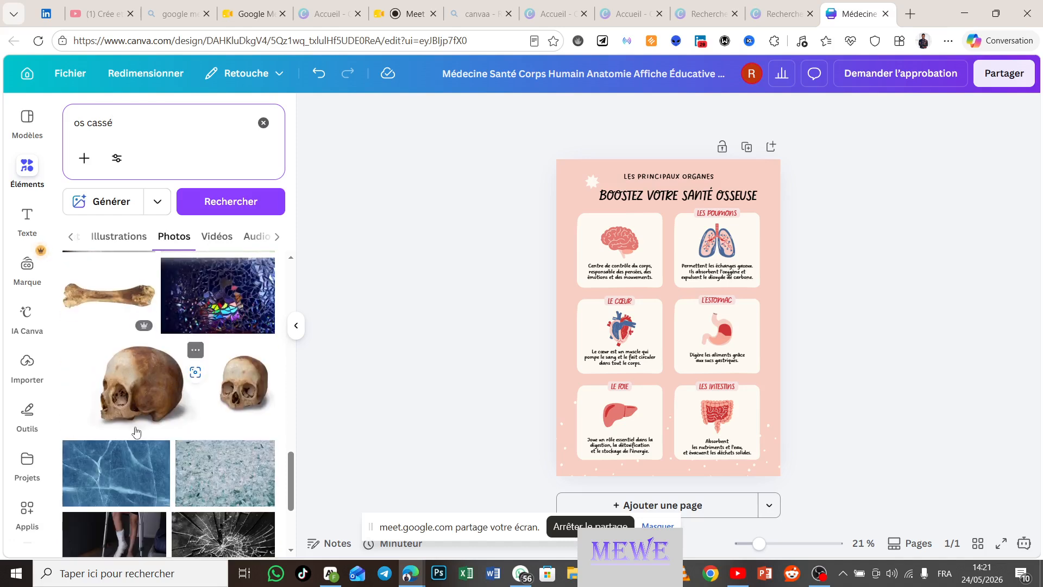
{"action": "scroll", "coordinate": [136, 429], "scroll_direction": "down", "scroll_amount": 3}
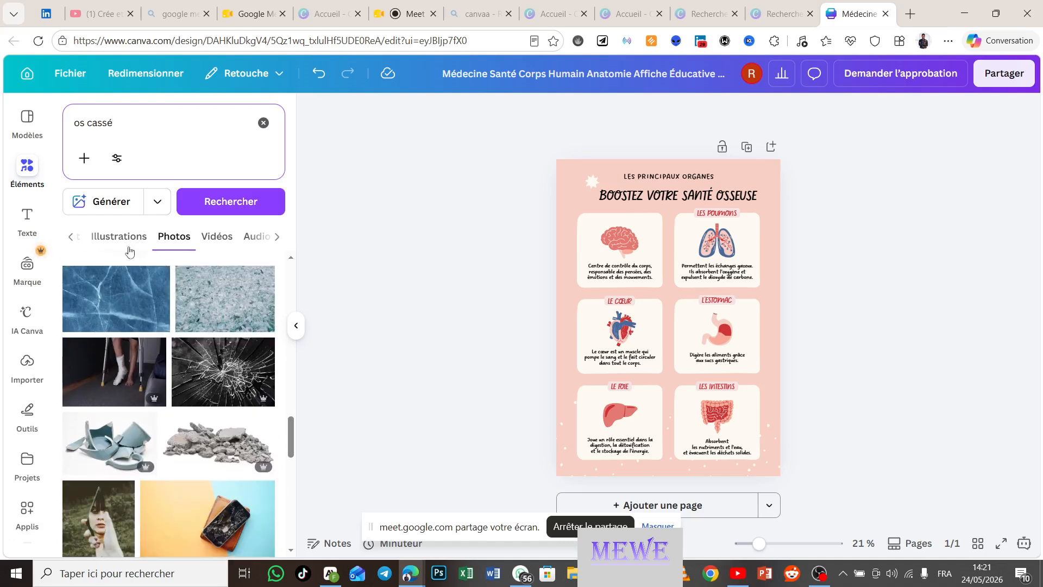
Step: From the 'os cassé' illustrations, discard a 3D broken bone and add the outlined broken-bone illustration
{"action": "left_click", "coordinate": [113, 237]}
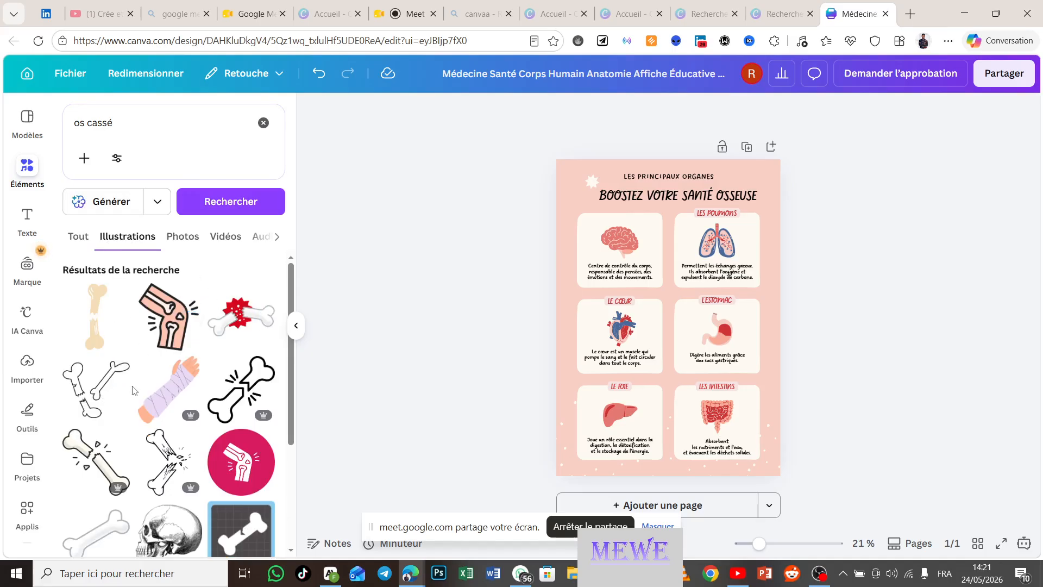
{"action": "scroll", "coordinate": [132, 390], "scroll_direction": "down", "scroll_amount": 3}
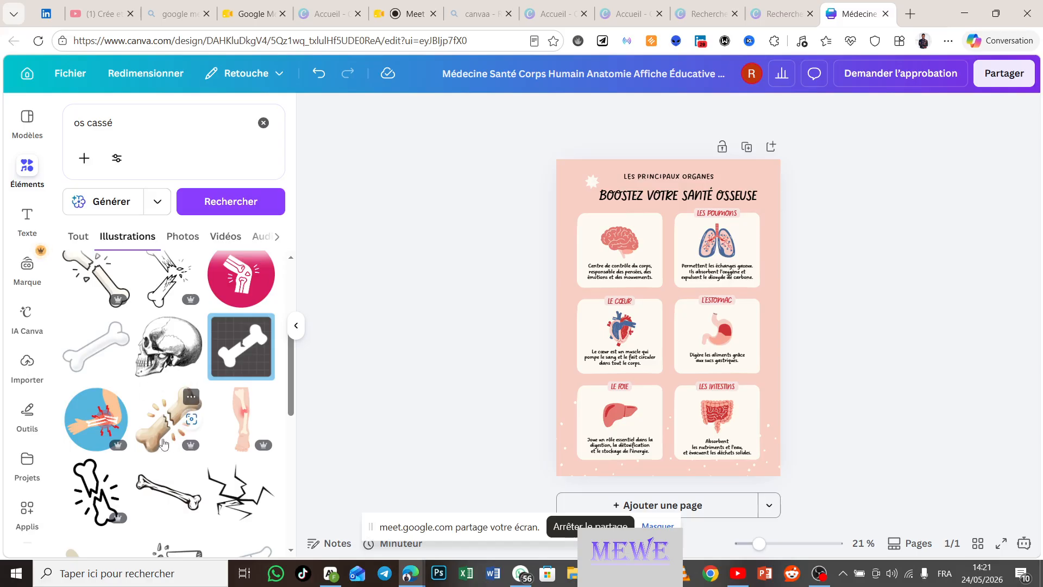
{"action": "left_click", "coordinate": [181, 423]}
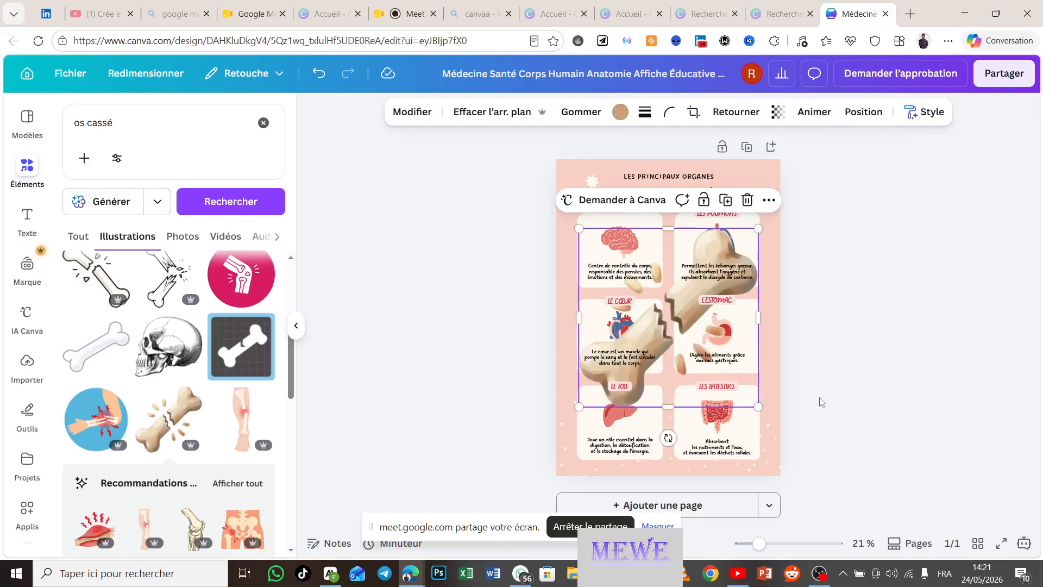
{"action": "left_click", "coordinate": [747, 200]}
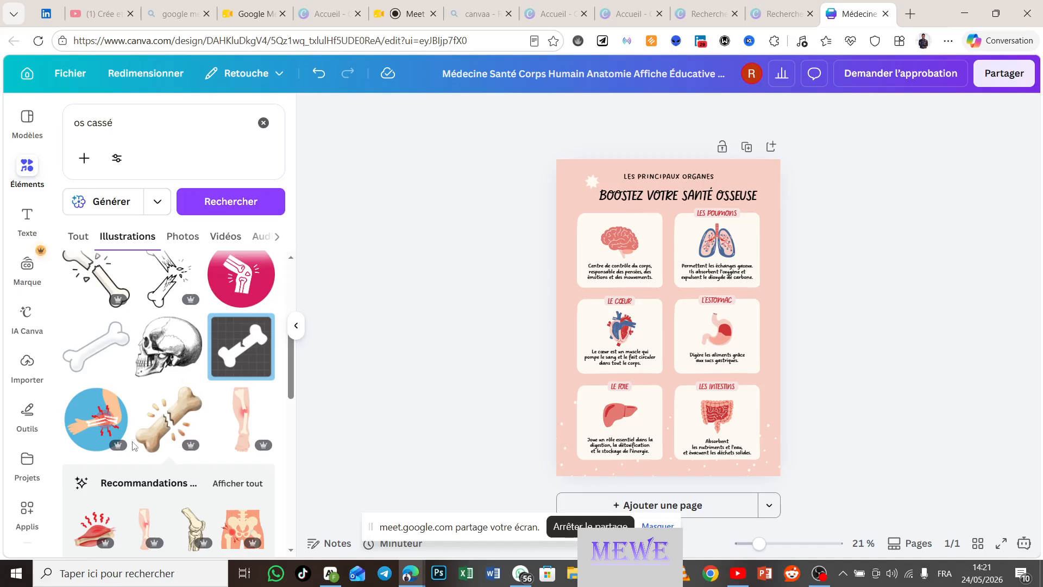
{"action": "scroll", "coordinate": [134, 447], "scroll_direction": "down", "scroll_amount": 2}
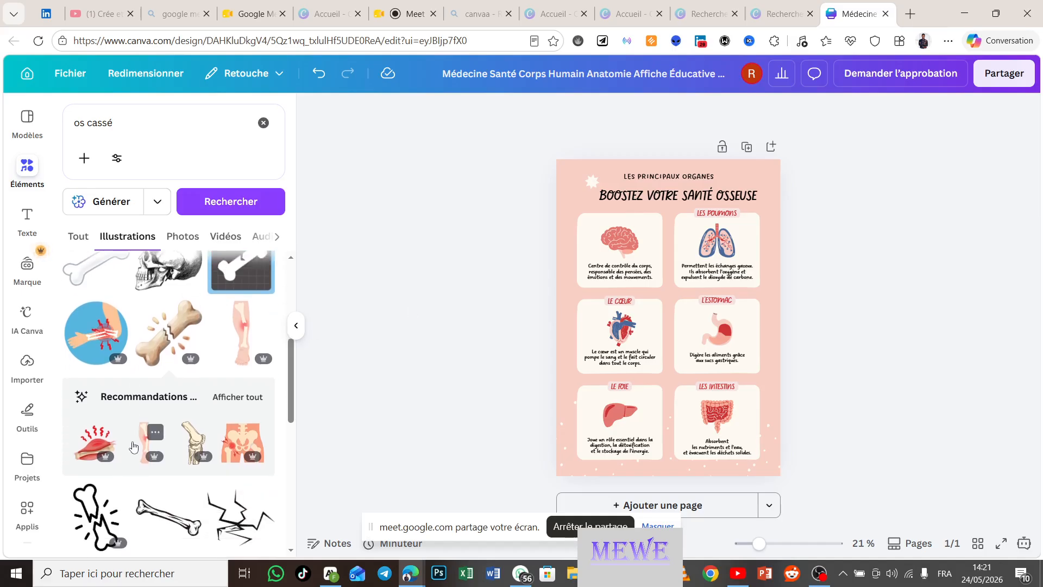
{"action": "scroll", "coordinate": [133, 446], "scroll_direction": "up", "scroll_amount": 4}
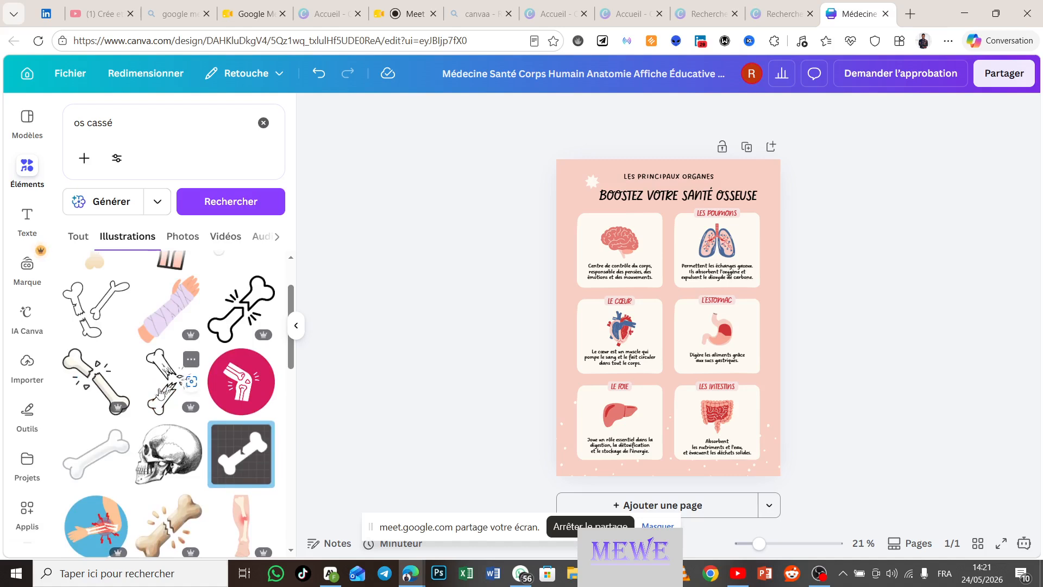
{"action": "left_click", "coordinate": [166, 389]}
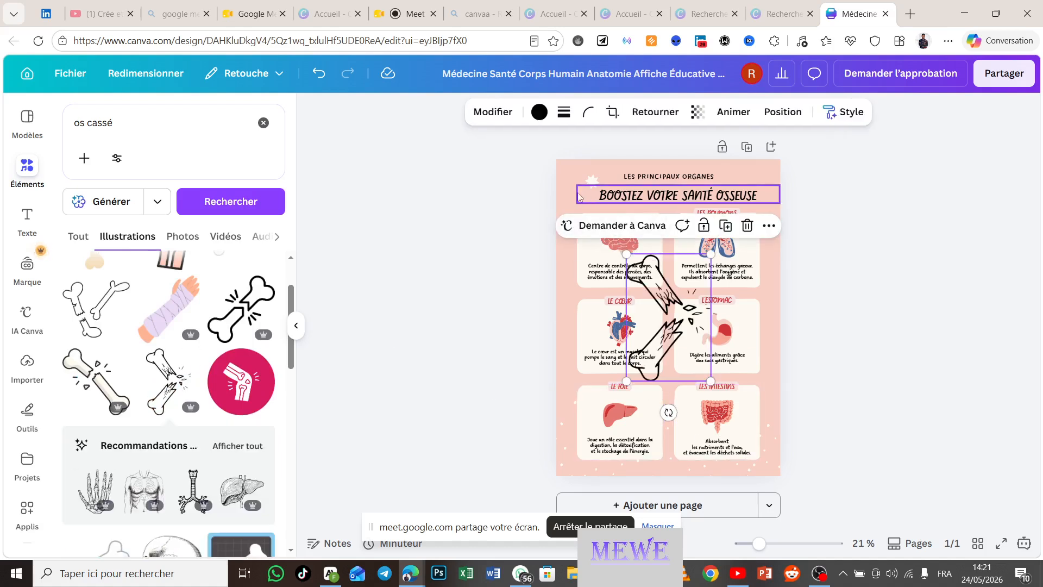
{"action": "left_click", "coordinate": [642, 182]}
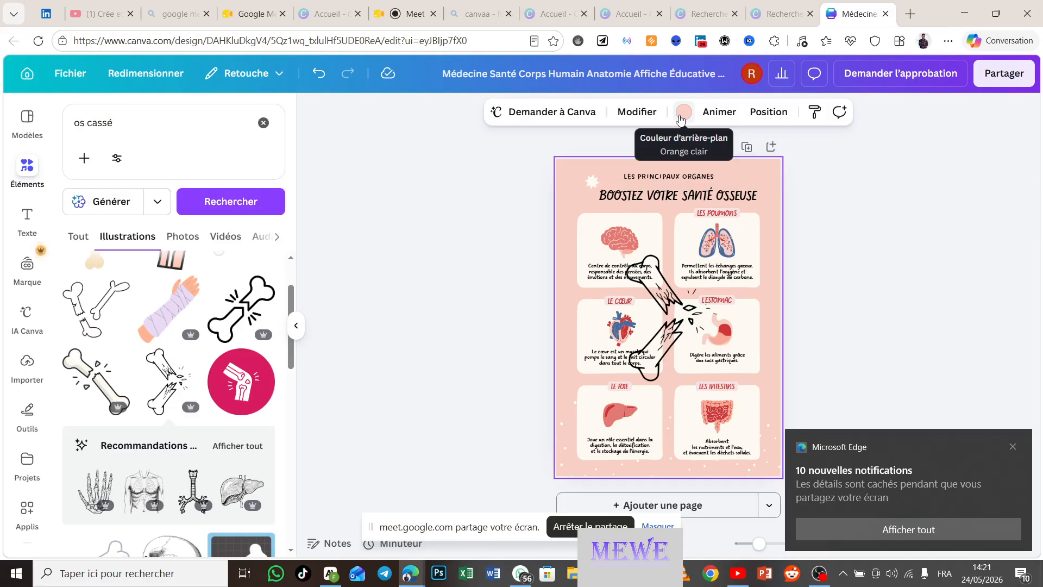
Step: Try dark blue, cyan, coral, grey, black and purple backgrounds before settling on white
{"action": "left_click", "coordinate": [681, 118]}
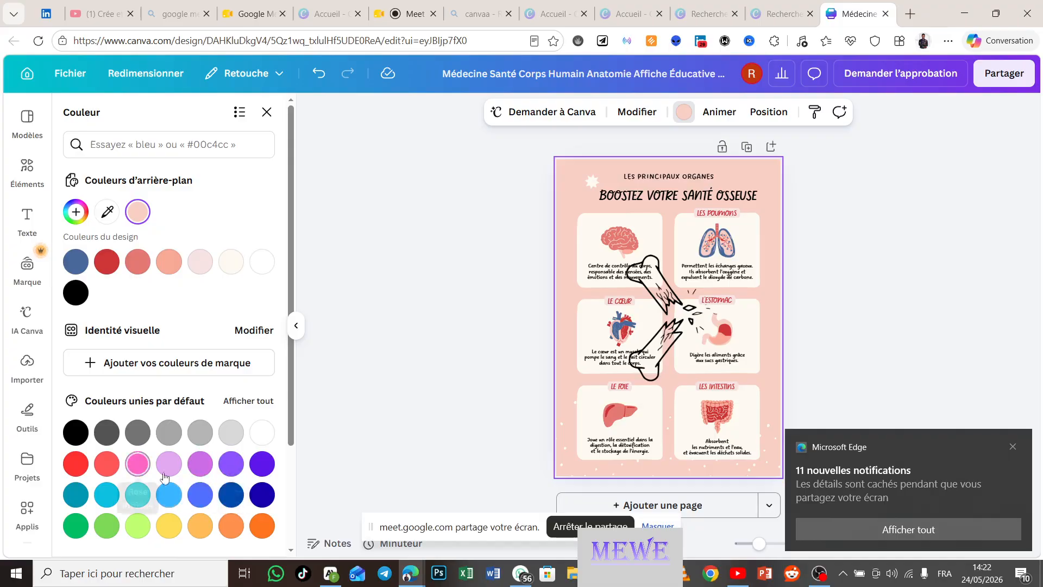
{"action": "left_click", "coordinate": [262, 495]}
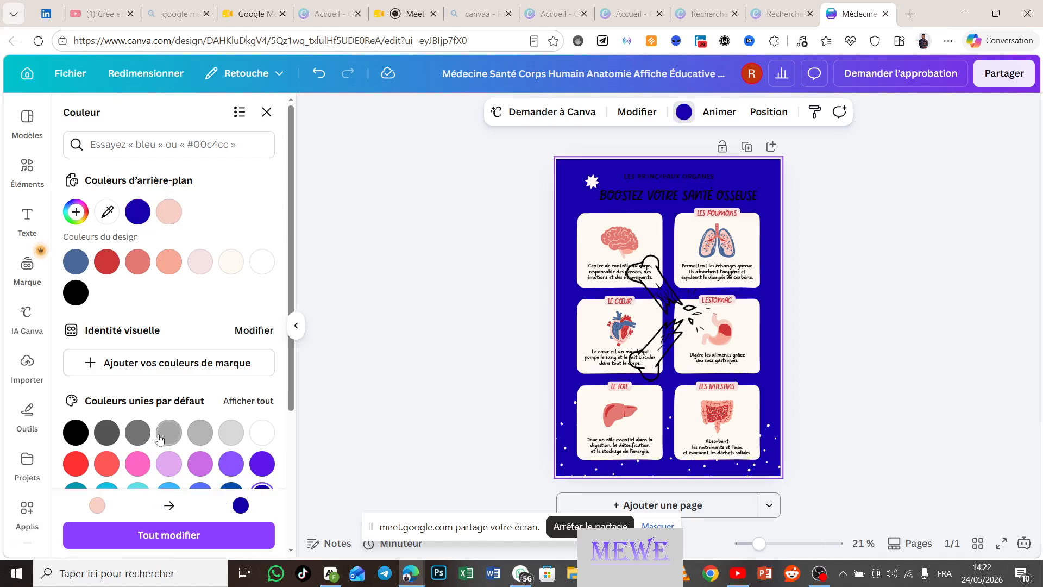
{"action": "scroll", "coordinate": [141, 435], "scroll_direction": "down", "scroll_amount": 1}
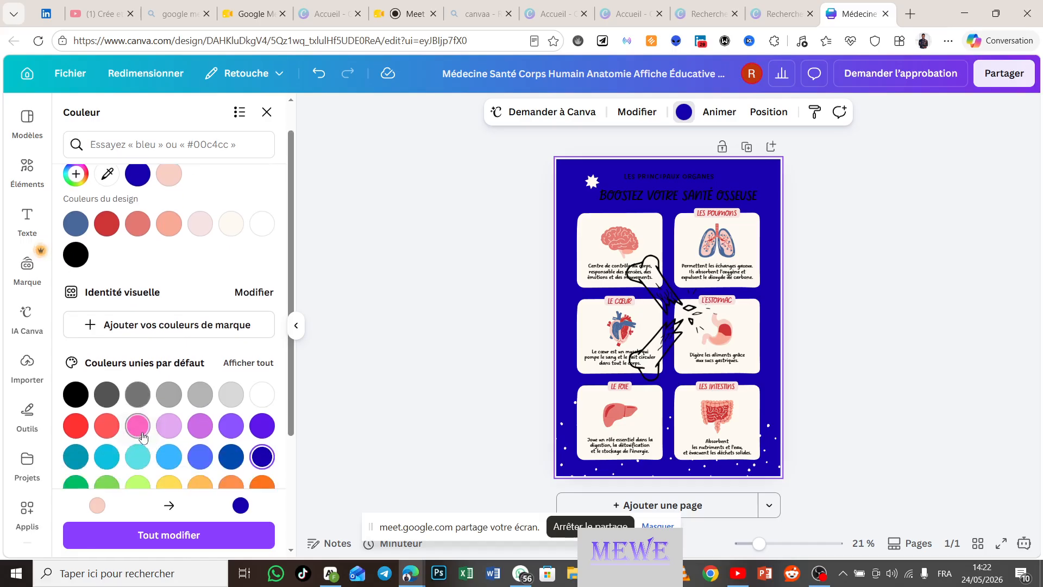
{"action": "left_click", "coordinate": [105, 453]}
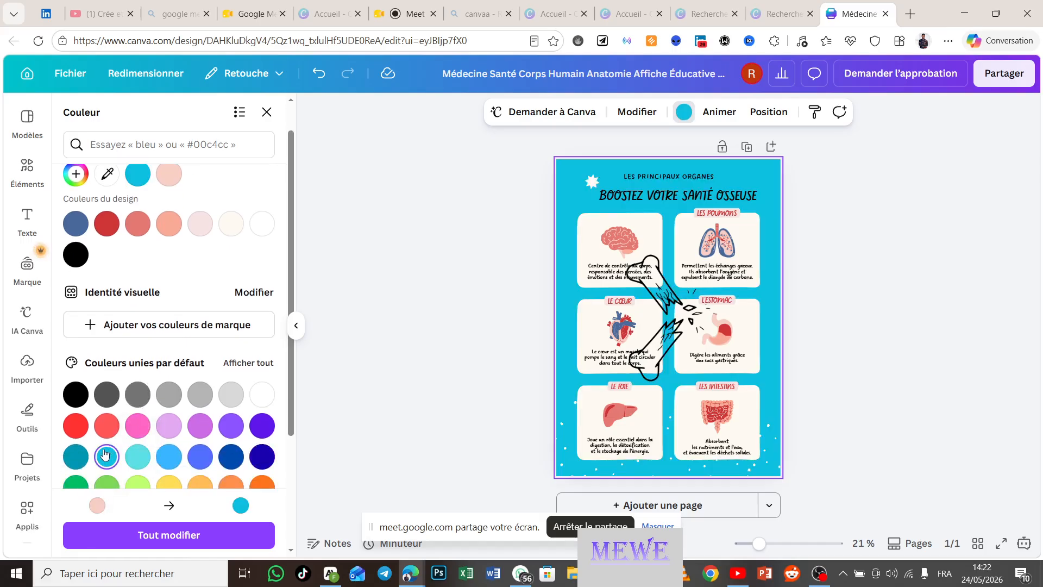
{"action": "left_click", "coordinate": [106, 426]}
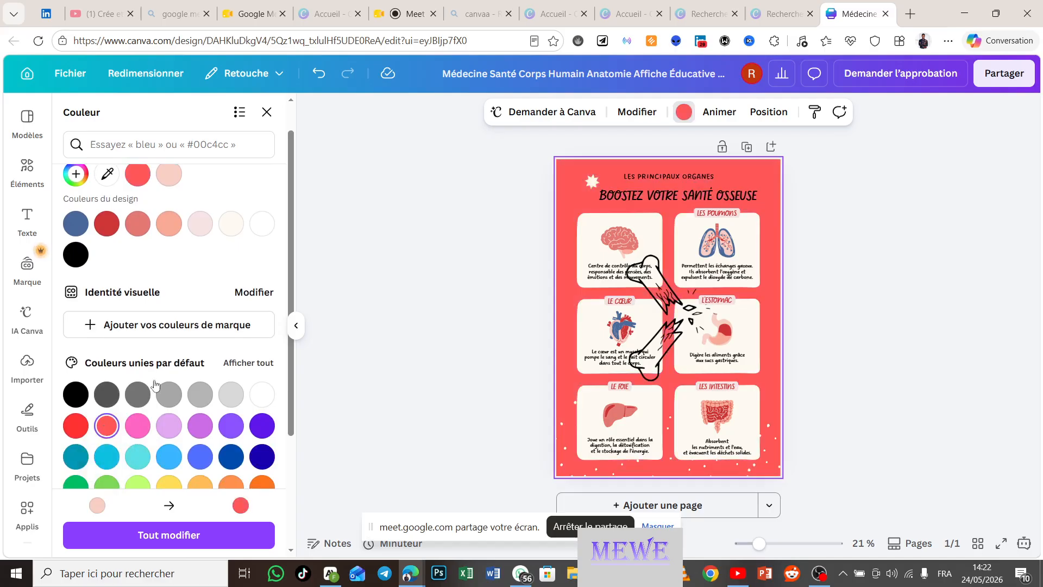
{"action": "left_click", "coordinate": [173, 395]}
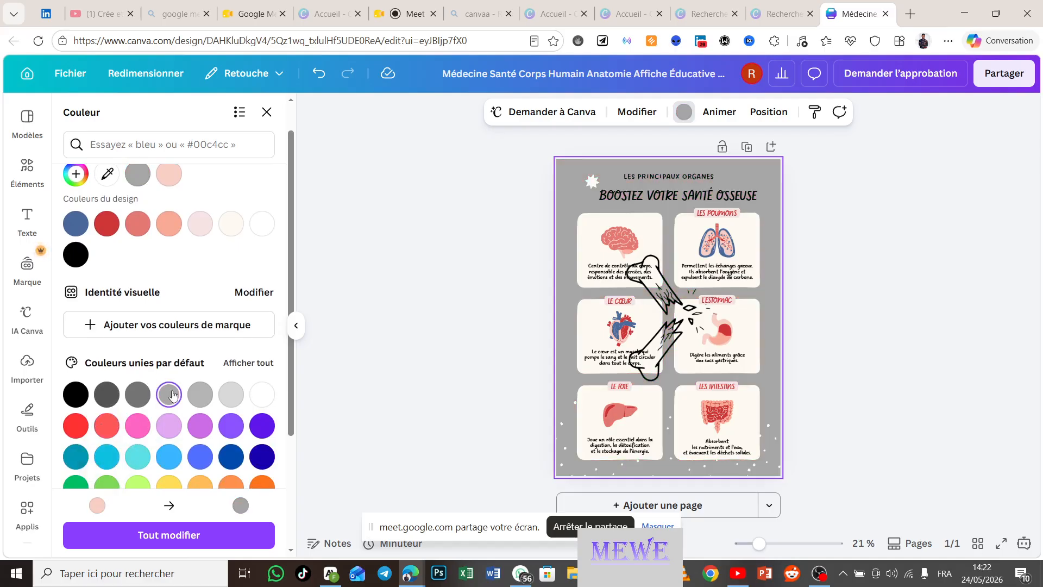
{"action": "left_click", "coordinate": [138, 395]}
{"action": "left_click", "coordinate": [107, 395]}
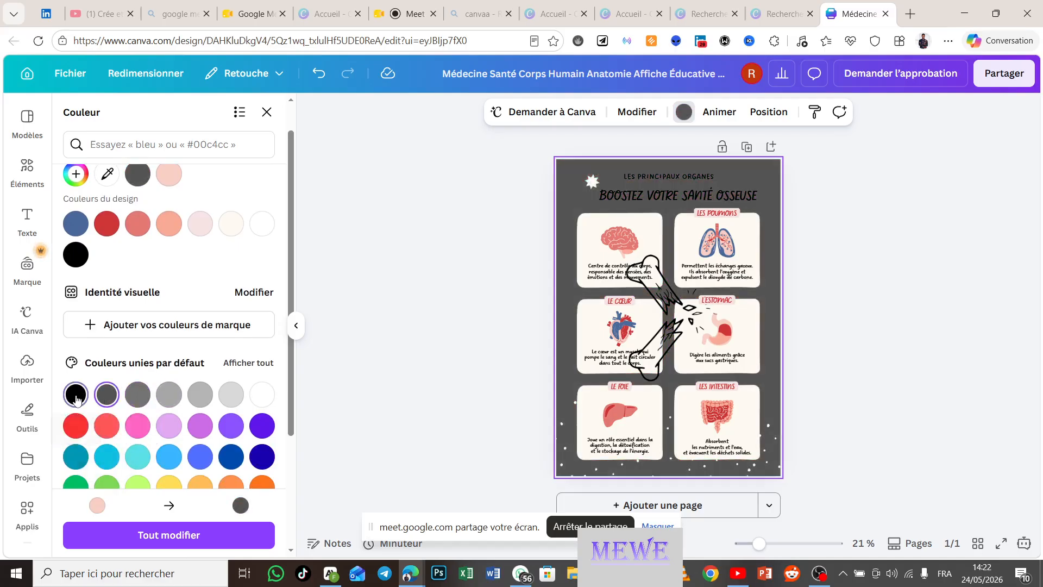
{"action": "left_click", "coordinate": [76, 396]}
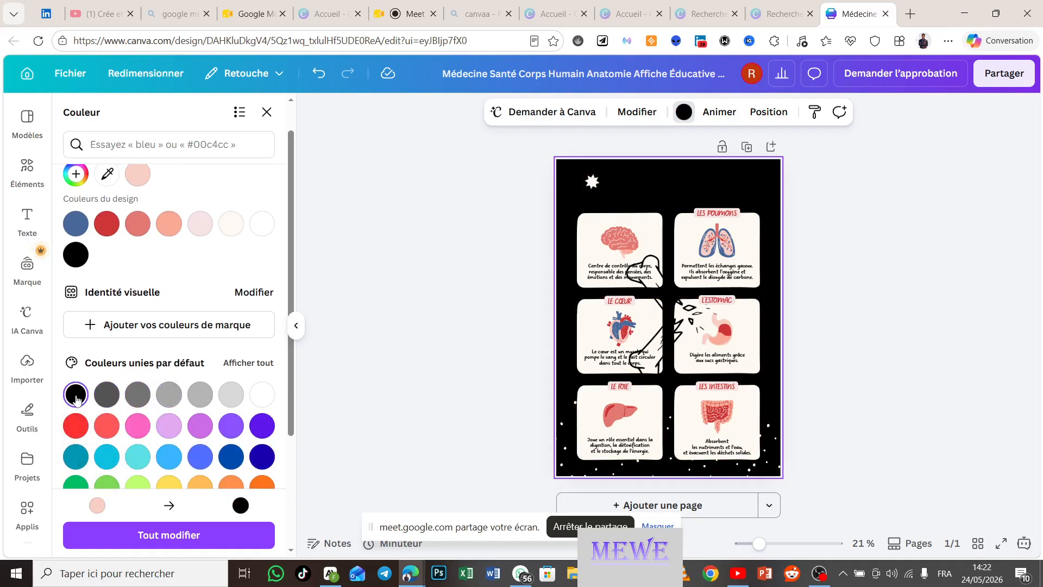
{"action": "left_click", "coordinate": [262, 426]}
{"action": "left_click", "coordinate": [262, 395]}
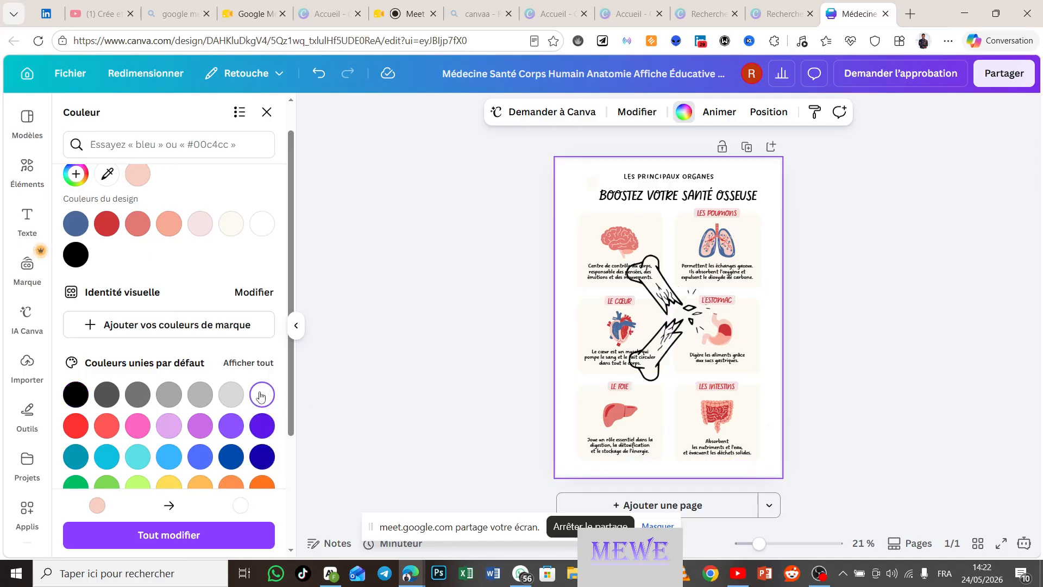
{"action": "left_click", "coordinate": [232, 394]}
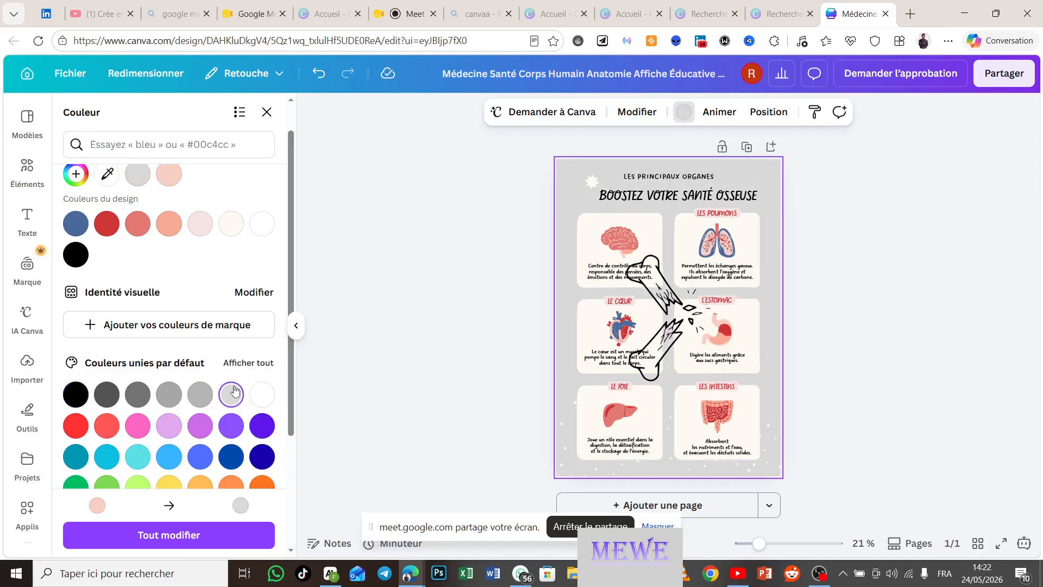
{"action": "left_click", "coordinate": [259, 398]}
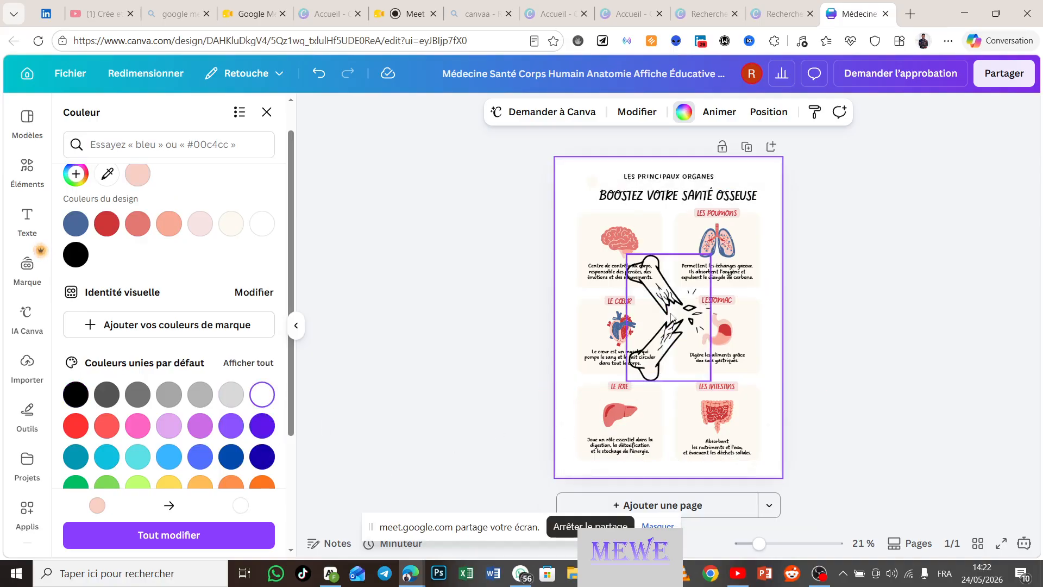
Step: Shrink the broken-bone graphic, delete the brain drawing, and move the bone into that card
{"action": "left_click", "coordinate": [673, 333]}
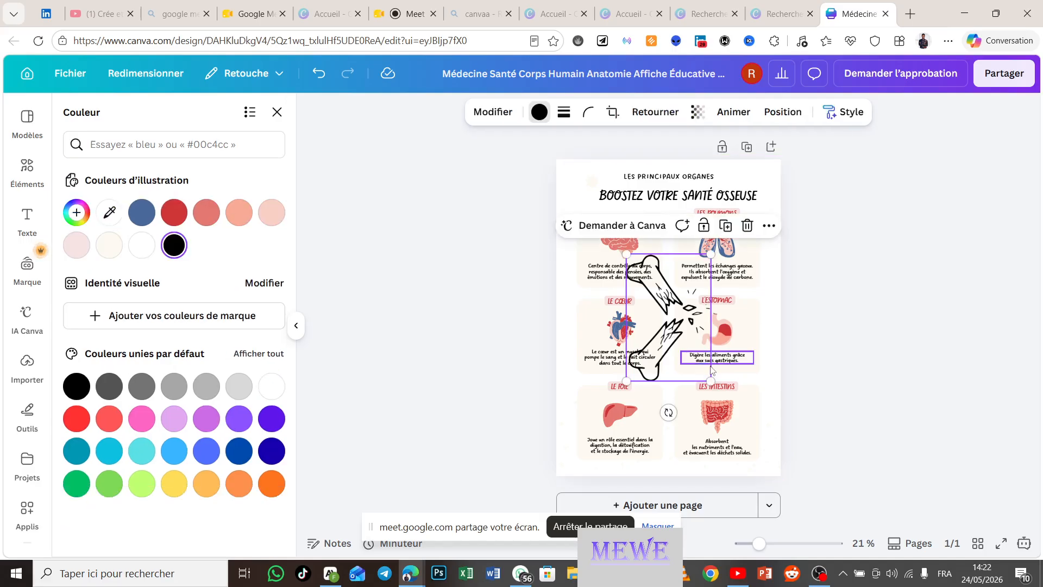
{"action": "left_click_drag", "start_coordinate": [712, 381], "coordinate": [661, 289]}
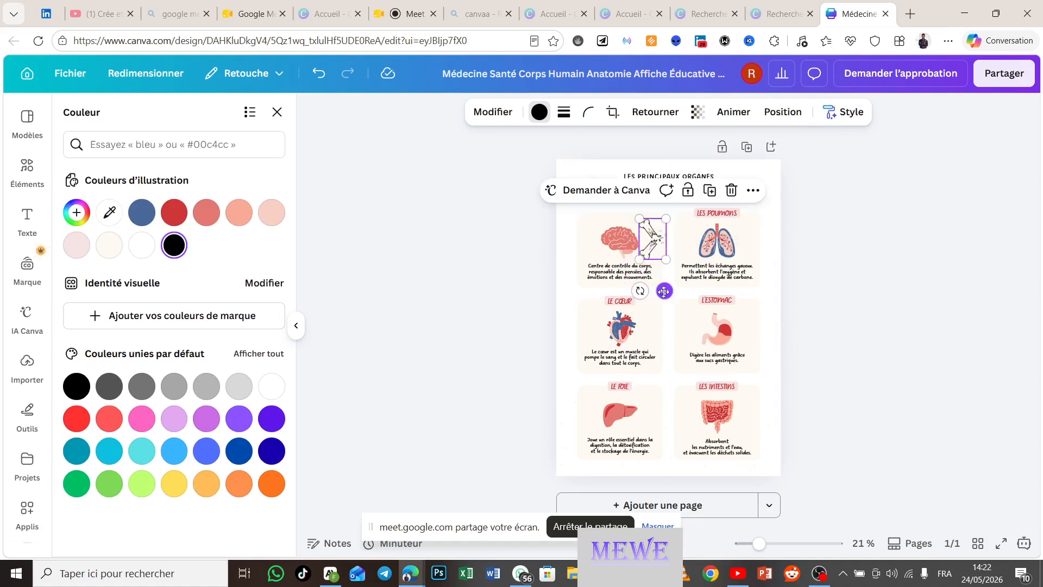
{"action": "left_click", "coordinate": [618, 243]}
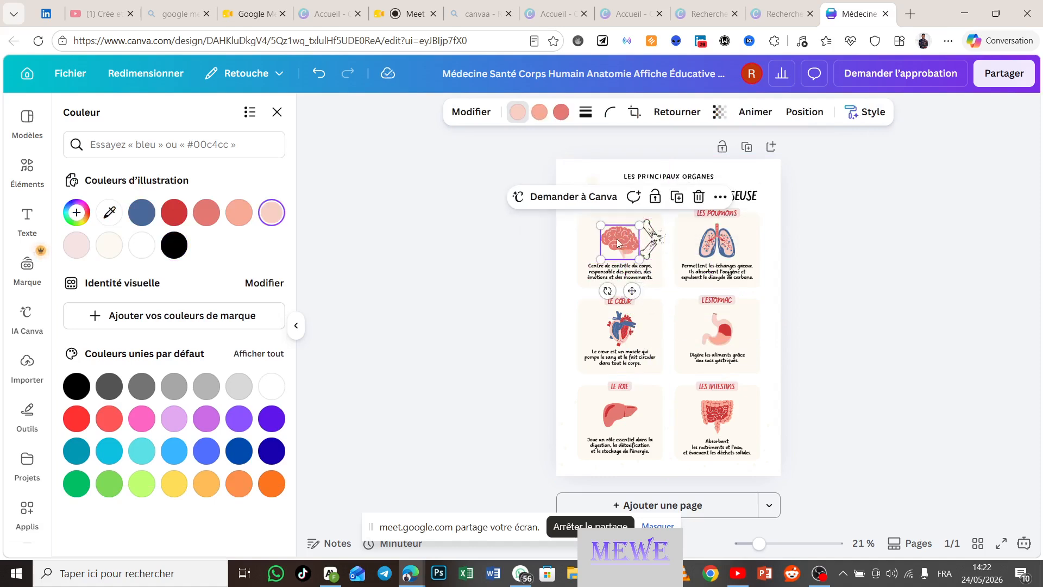
{"action": "left_click", "coordinate": [699, 197]}
{"action": "left_click_drag", "start_coordinate": [655, 242], "coordinate": [625, 242]}
{"action": "left_click", "coordinate": [536, 266]}
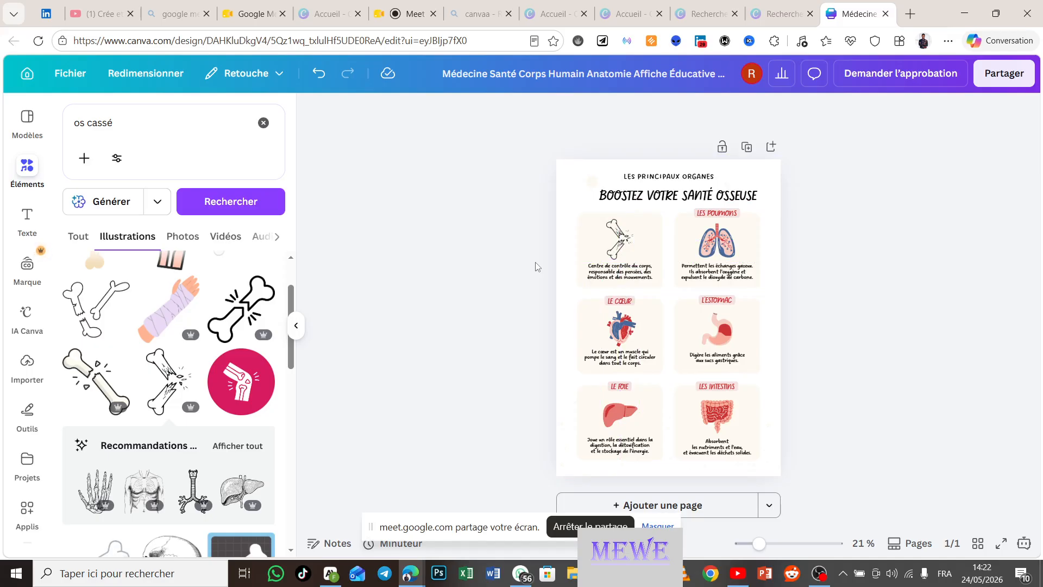
Step: Select the lungs illustration and search Elements for 'coeur'
{"action": "left_click", "coordinate": [710, 256]}
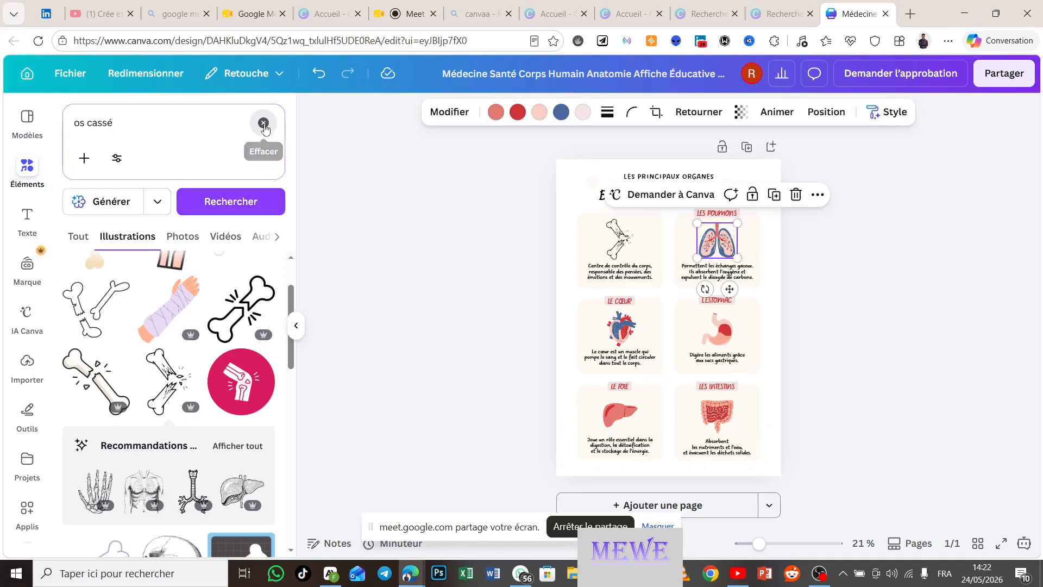
{"action": "left_click", "coordinate": [193, 131]}
{"action": "type", "text": "c"}
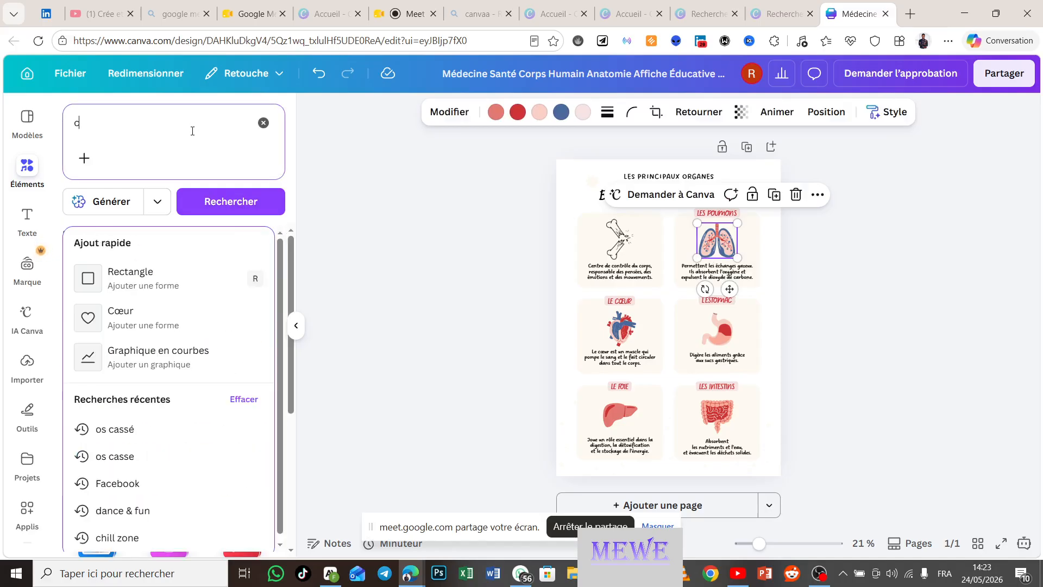
{"action": "type", "text": "oeur"}
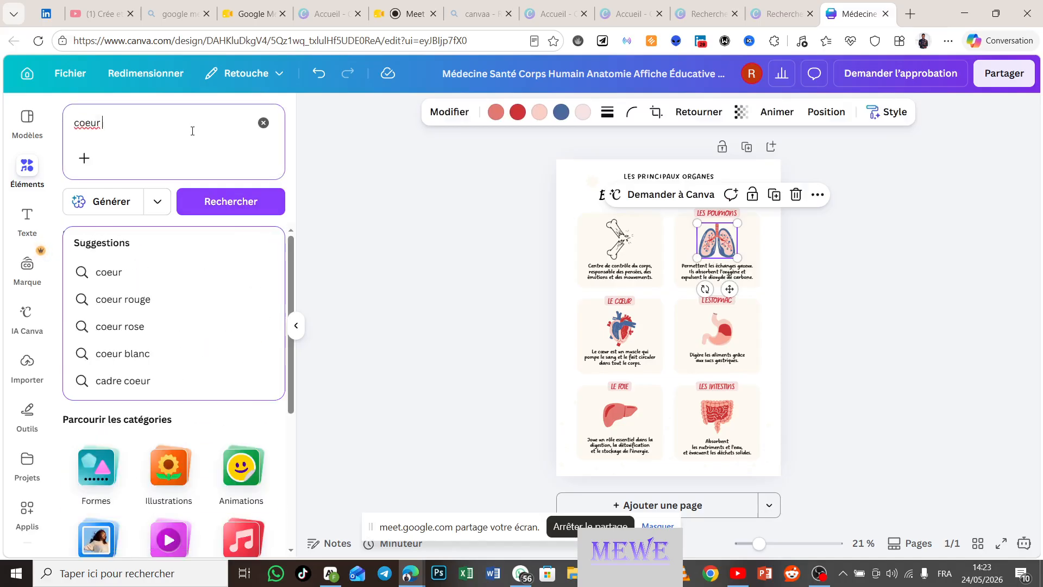
{"action": "key", "text": "Return"}
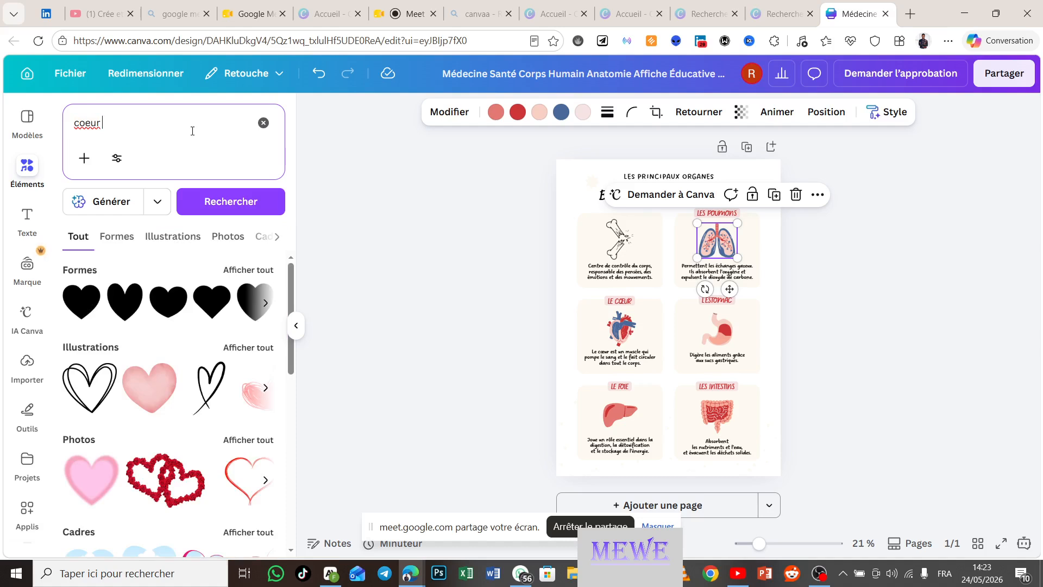
Step: Replace the heart search with a search for 'poumon'
{"action": "left_click", "coordinate": [263, 123]}
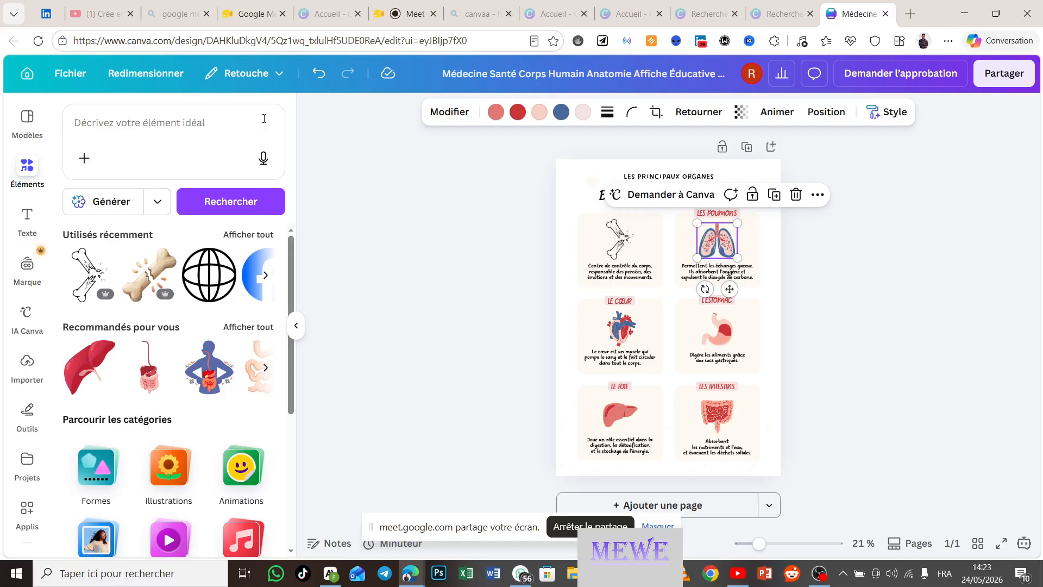
{"action": "left_click", "coordinate": [227, 117]}
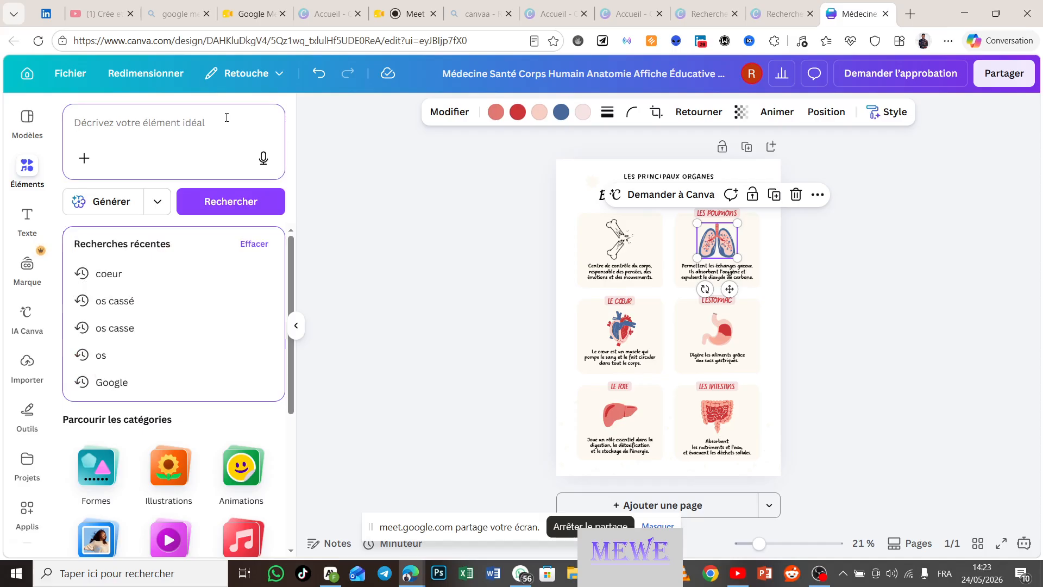
{"action": "type", "text": "poum"}
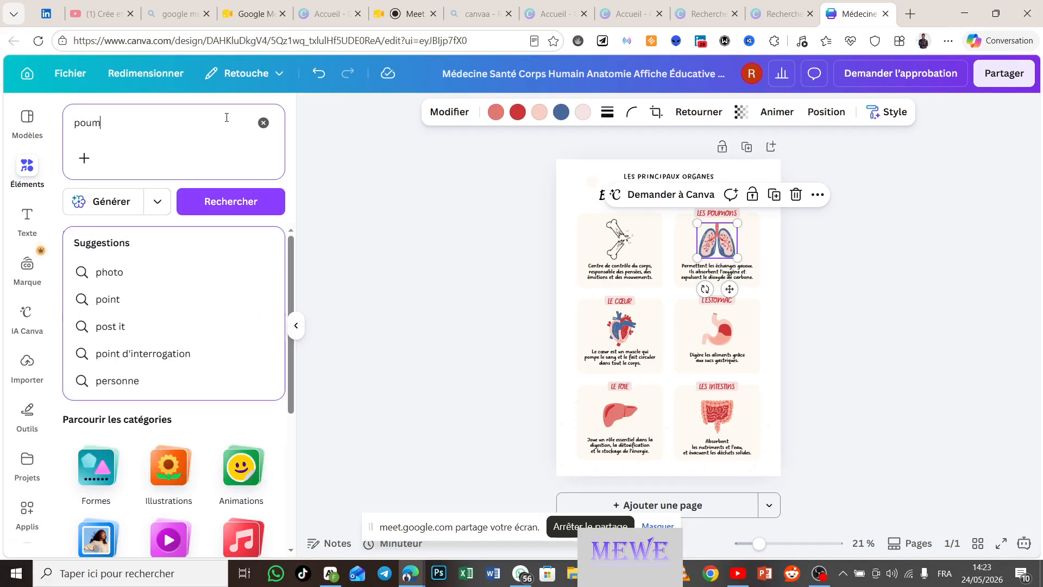
{"action": "type", "text": "on"}
{"action": "key", "text": "Return"}
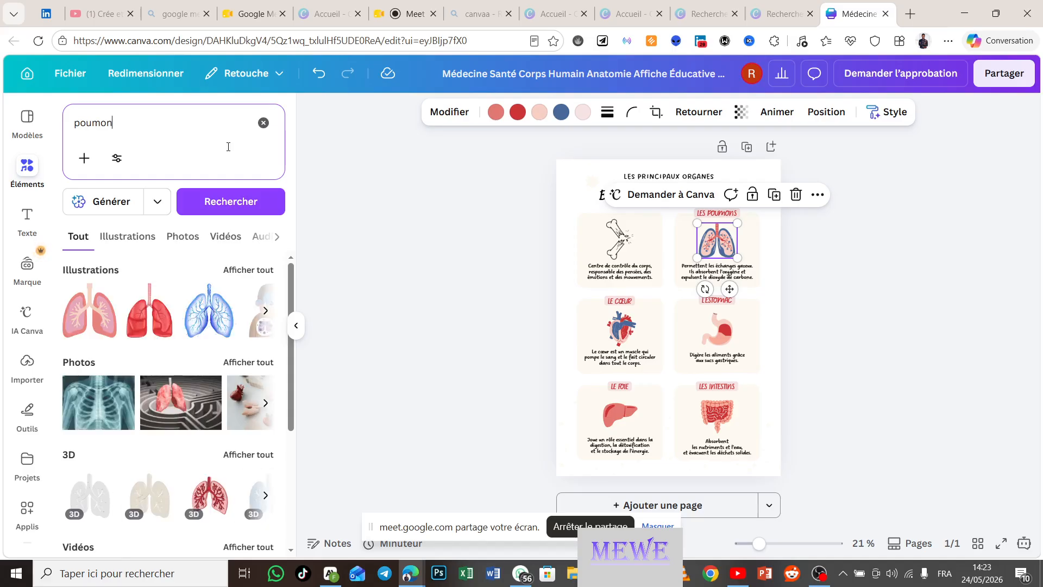
{"action": "scroll", "coordinate": [220, 353], "scroll_direction": "down", "scroll_amount": 3}
{"action": "scroll", "coordinate": [163, 326], "scroll_direction": "up", "scroll_amount": 3}
Step: Show all lung illustrations, then switch to the lung Photos results
{"action": "left_click", "coordinate": [251, 271]}
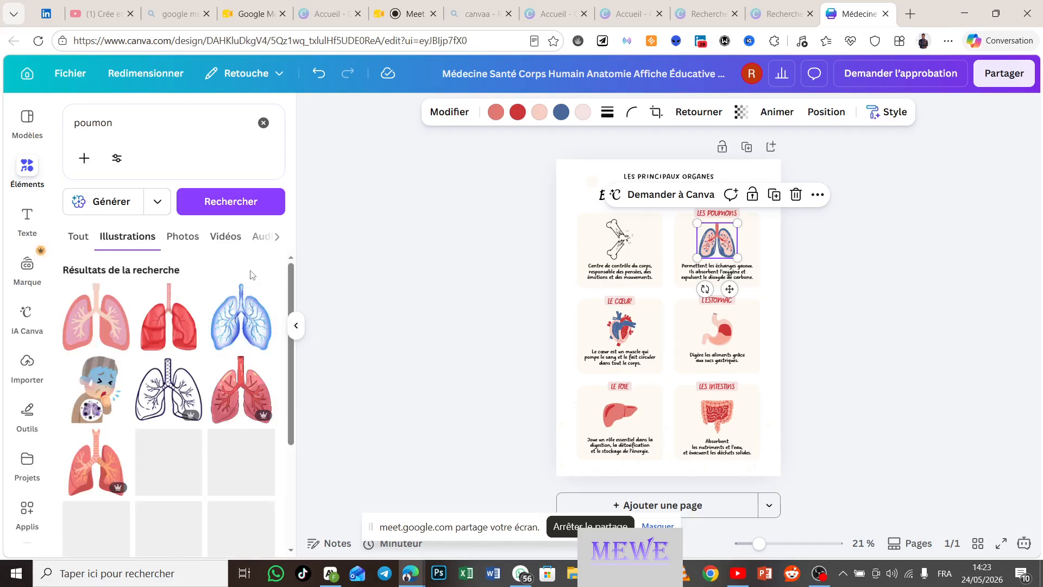
{"action": "scroll", "coordinate": [176, 483], "scroll_direction": "down", "scroll_amount": 3}
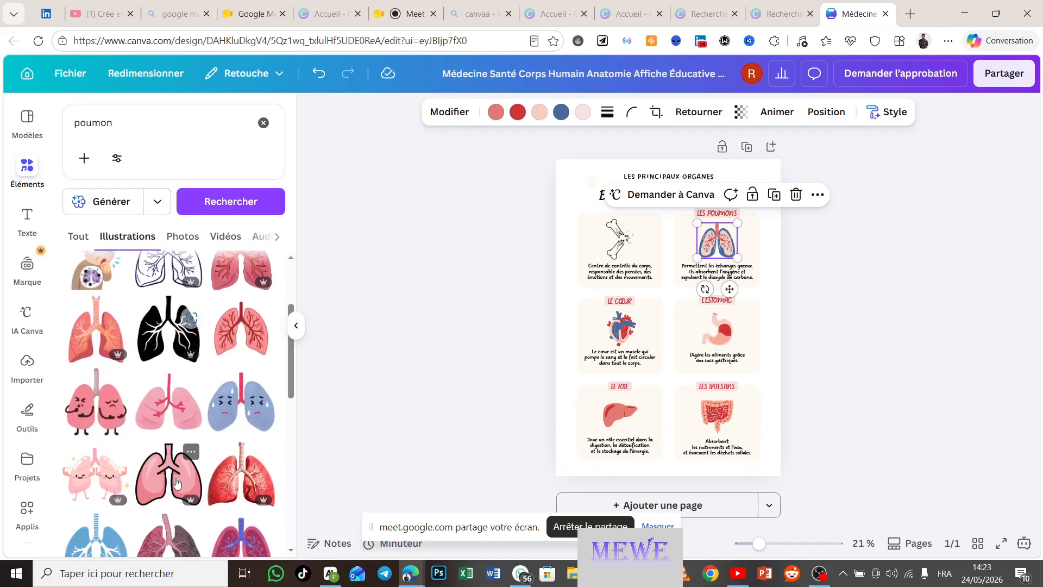
{"action": "scroll", "coordinate": [177, 483], "scroll_direction": "down", "scroll_amount": 10}
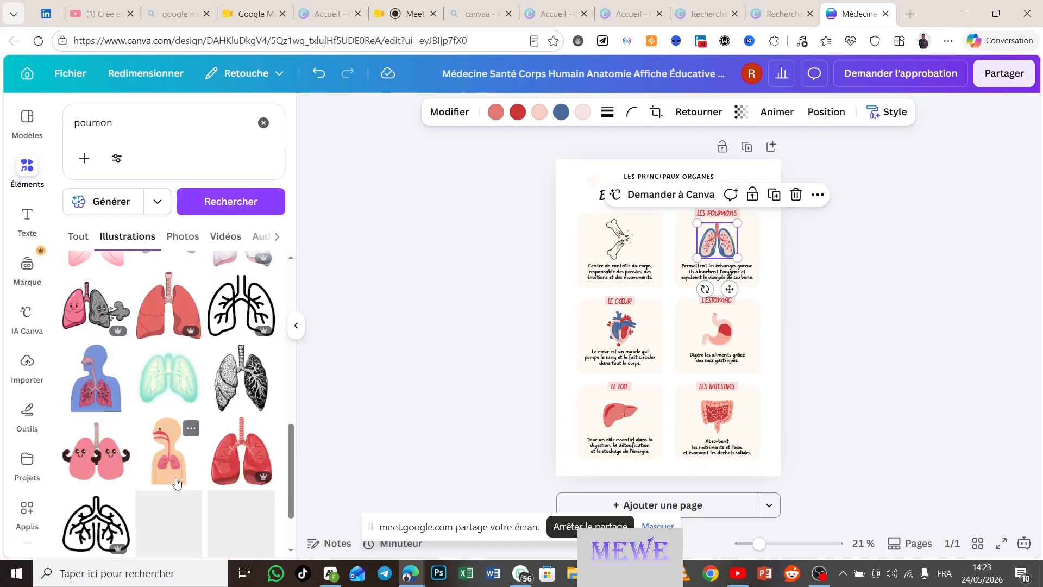
{"action": "scroll", "coordinate": [177, 482], "scroll_direction": "up", "scroll_amount": 15}
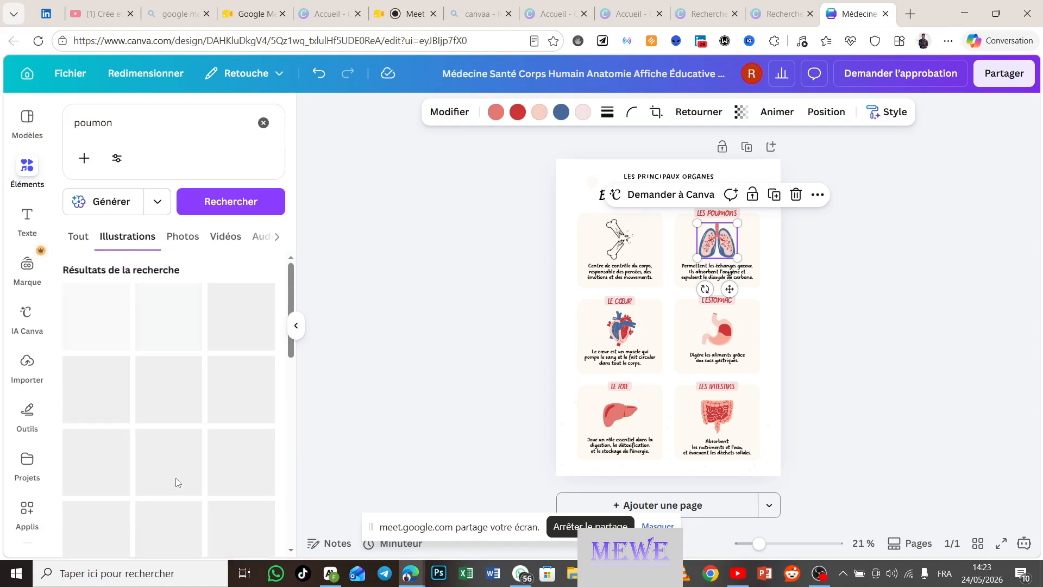
{"action": "left_click", "coordinate": [185, 239]}
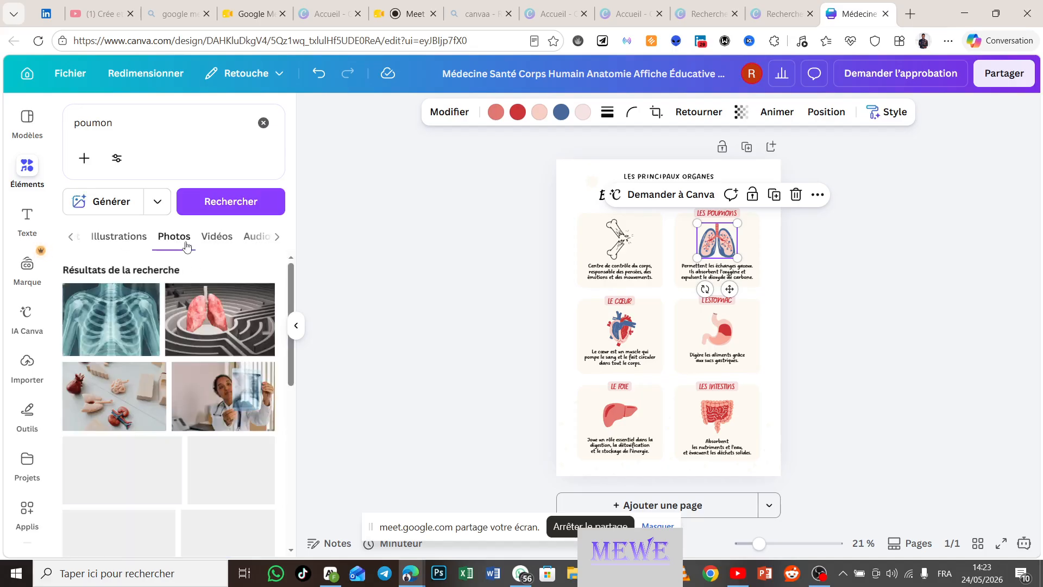
{"action": "scroll", "coordinate": [201, 432], "scroll_direction": "down", "scroll_amount": 4}
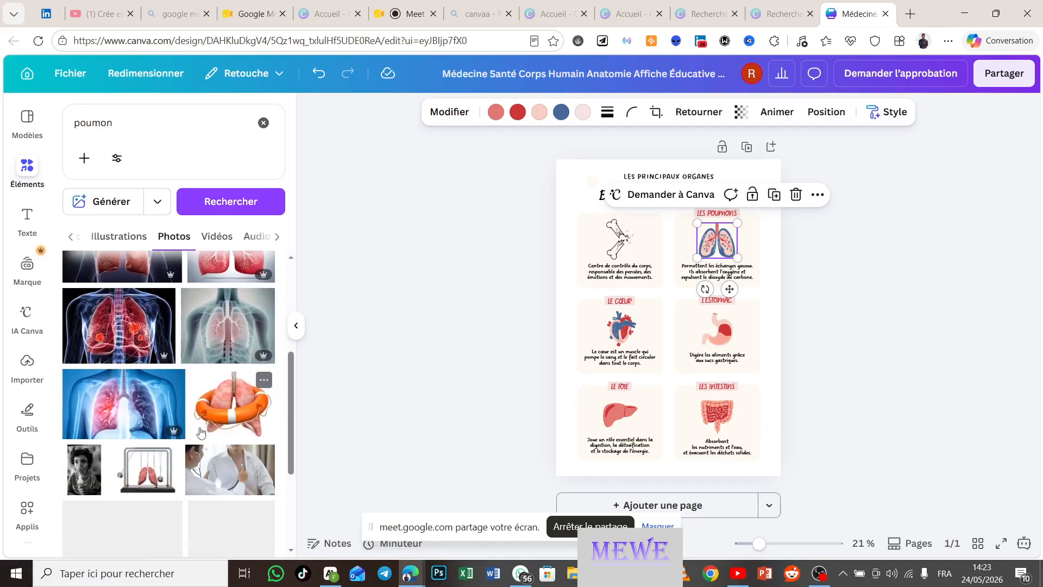
{"action": "scroll", "coordinate": [201, 432], "scroll_direction": "down", "scroll_amount": 3}
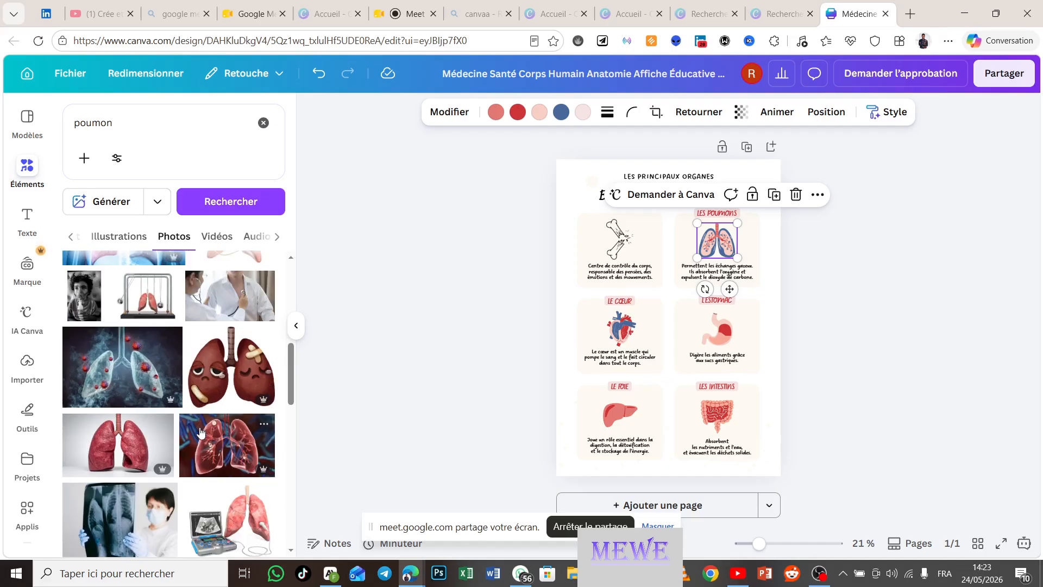
{"action": "scroll", "coordinate": [200, 431], "scroll_direction": "up", "scroll_amount": 7}
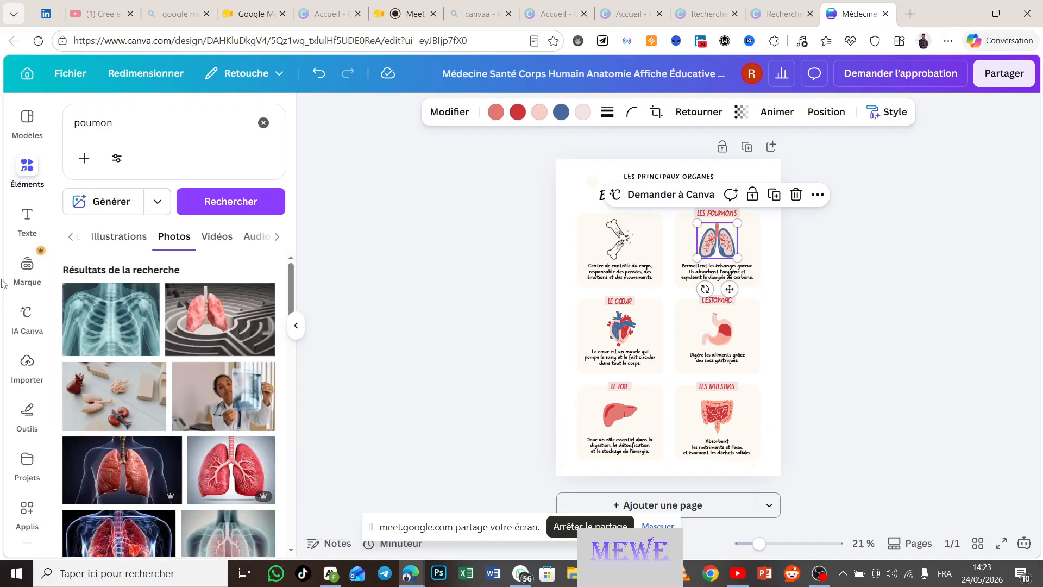
Step: Swap the lungs for the uploaded calcium poster image, bring it frontmost, and drag it down-left off the page
{"action": "left_click", "coordinate": [27, 360]}
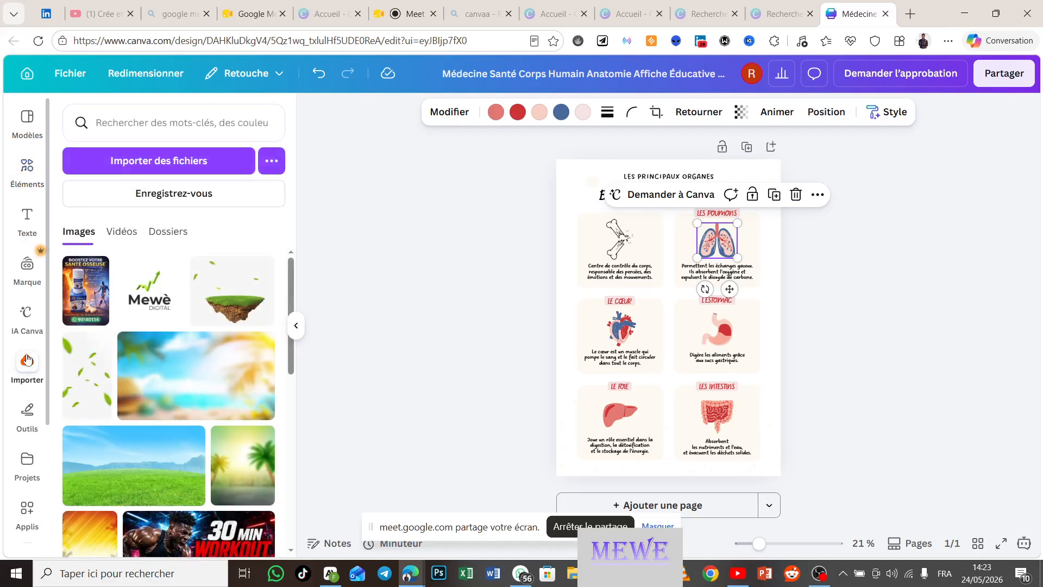
{"action": "left_click", "coordinate": [87, 282]}
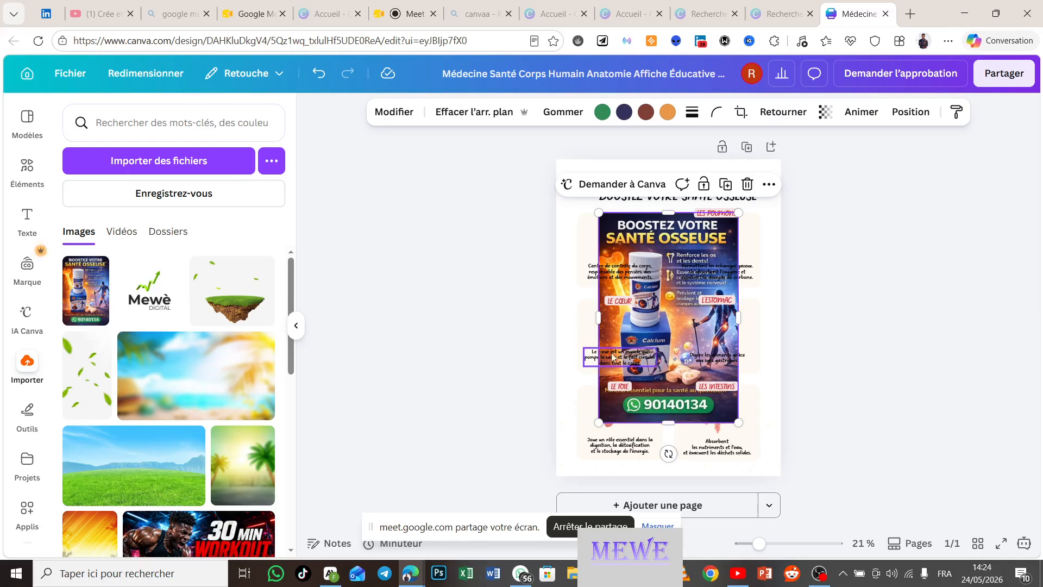
{"action": "left_click", "coordinate": [909, 111]}
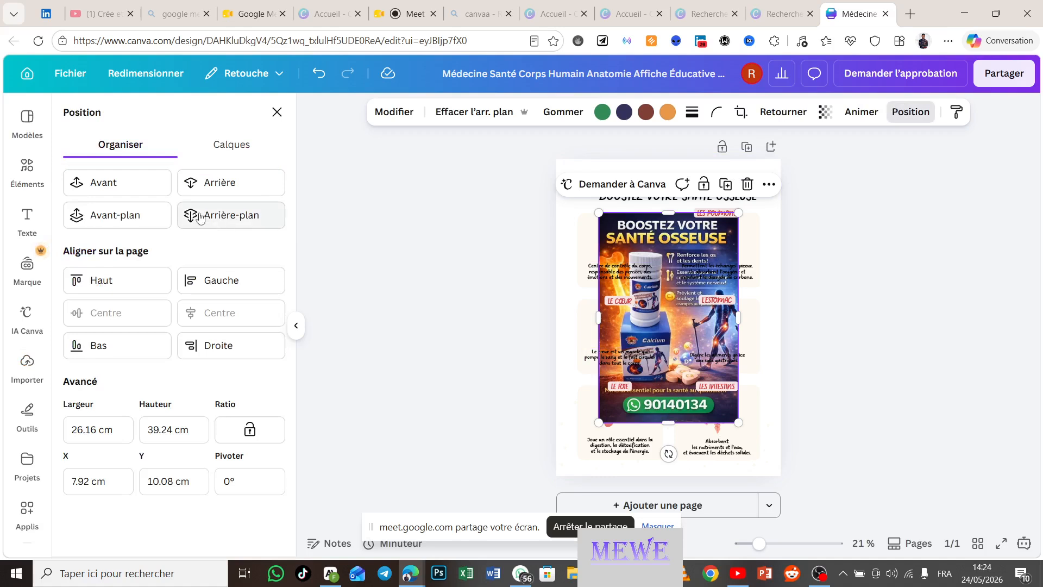
{"action": "left_click", "coordinate": [120, 183]}
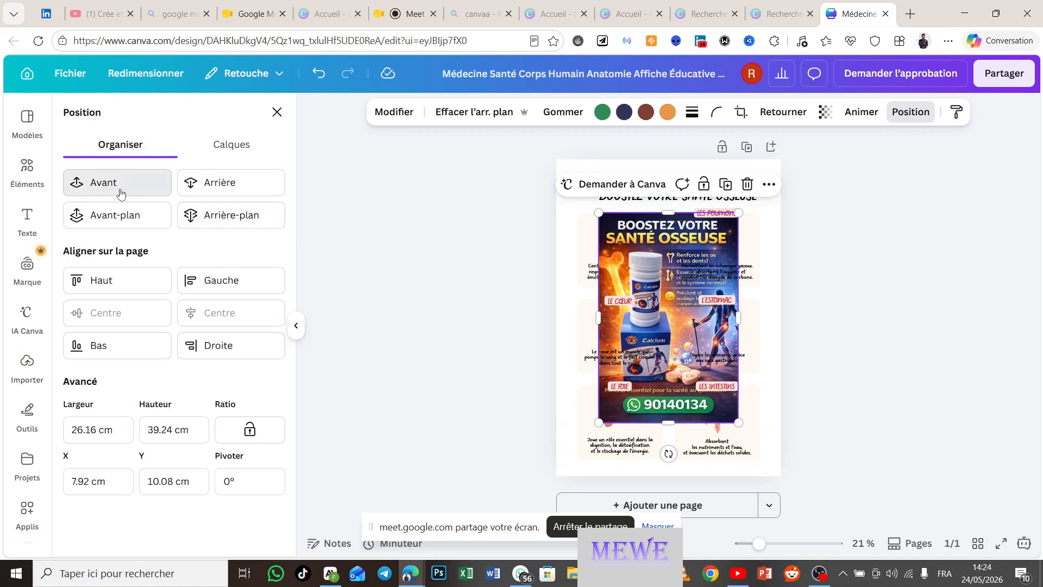
{"action": "left_click", "coordinate": [120, 182]}
{"action": "left_click", "coordinate": [120, 183]}
{"action": "left_click", "coordinate": [121, 183]}
{"action": "left_click", "coordinate": [120, 189]}
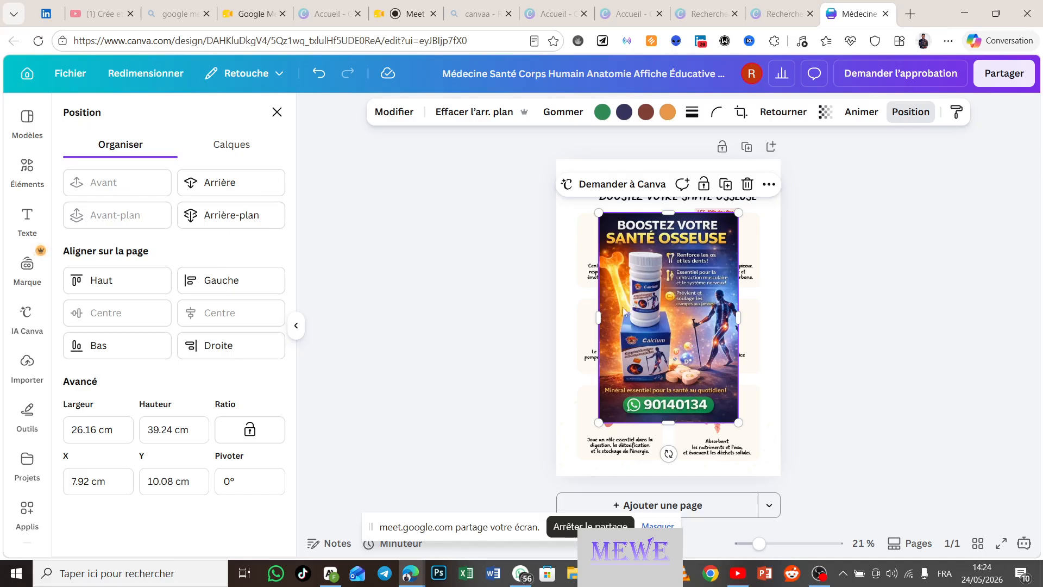
{"action": "left_click_drag", "start_coordinate": [609, 303], "coordinate": [533, 401]}
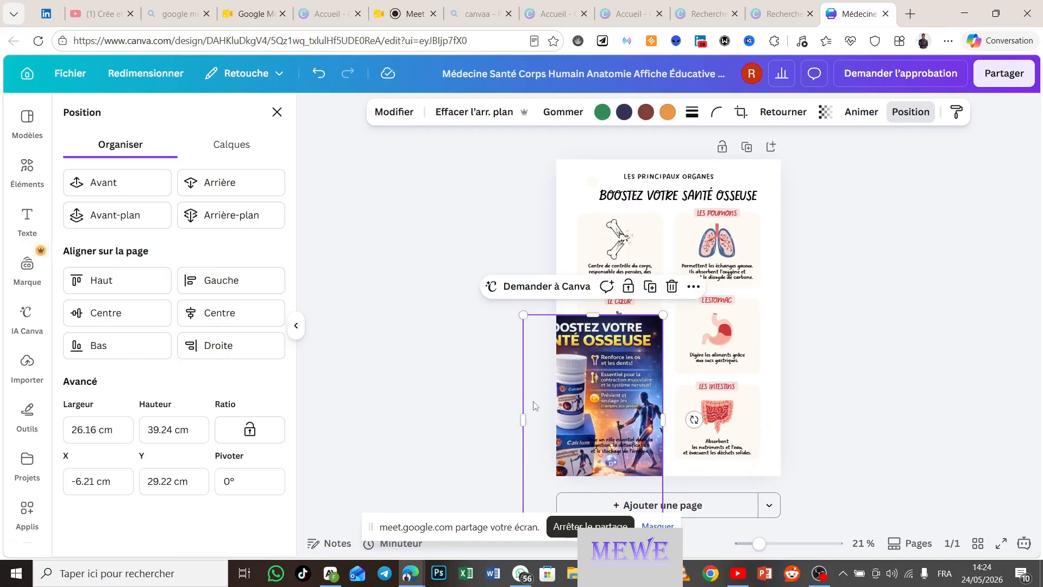
Step: Rewrite the bone card's caption as 'Renforcer les os et les dents'
{"action": "left_click", "coordinate": [608, 270]}
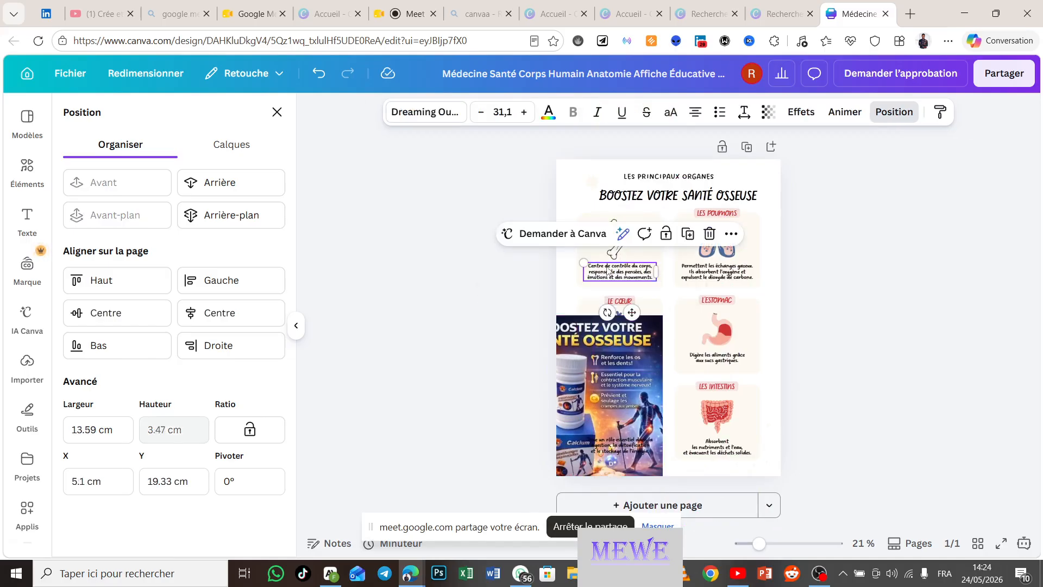
{"action": "double_click", "coordinate": [608, 271]}
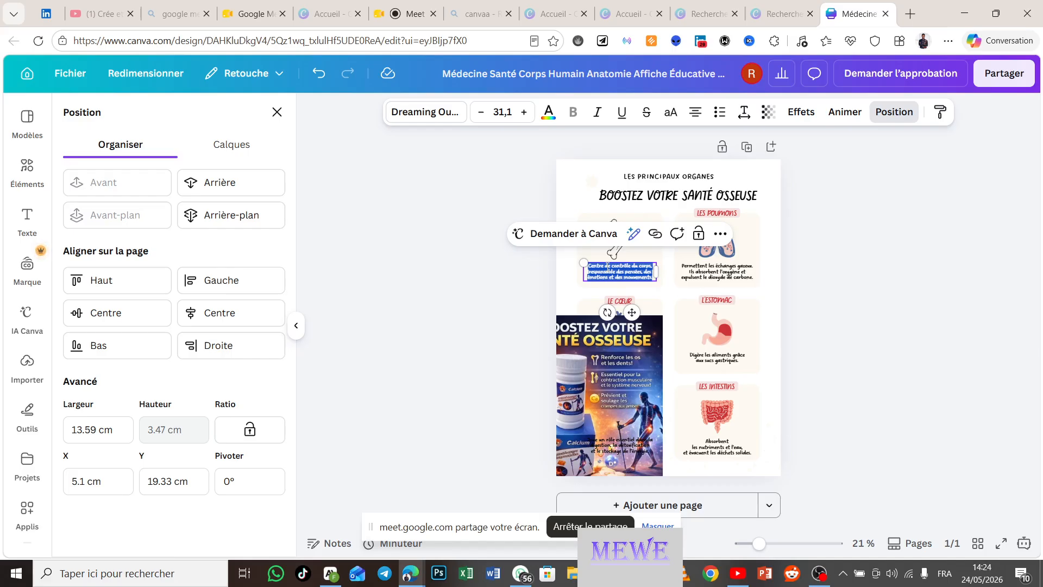
{"action": "type", "text": "R"}
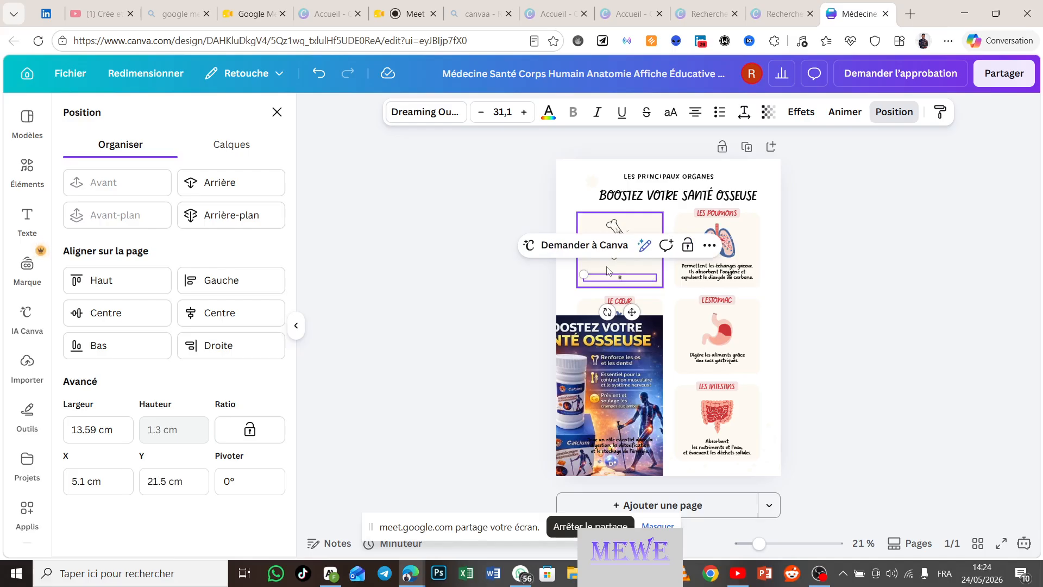
{"action": "type", "text": "enfor"}
{"action": "type", "text": "cer les os et les dents"}
{"action": "left_click", "coordinate": [901, 313]}
{"action": "left_click", "coordinate": [901, 313]}
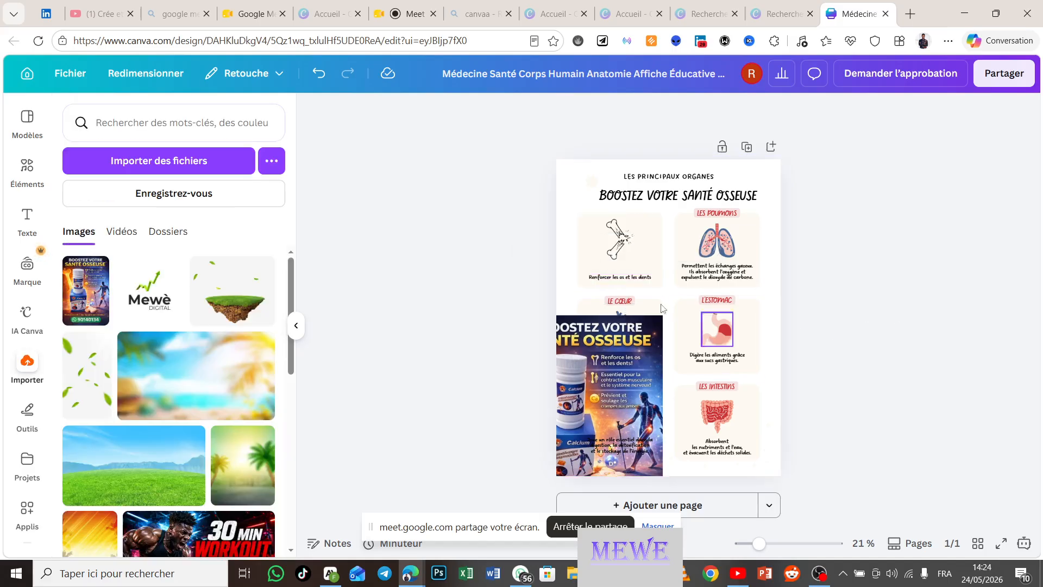
Step: Set the caption's font size to 48 and place it under the bone drawing
{"action": "left_click", "coordinate": [631, 279]}
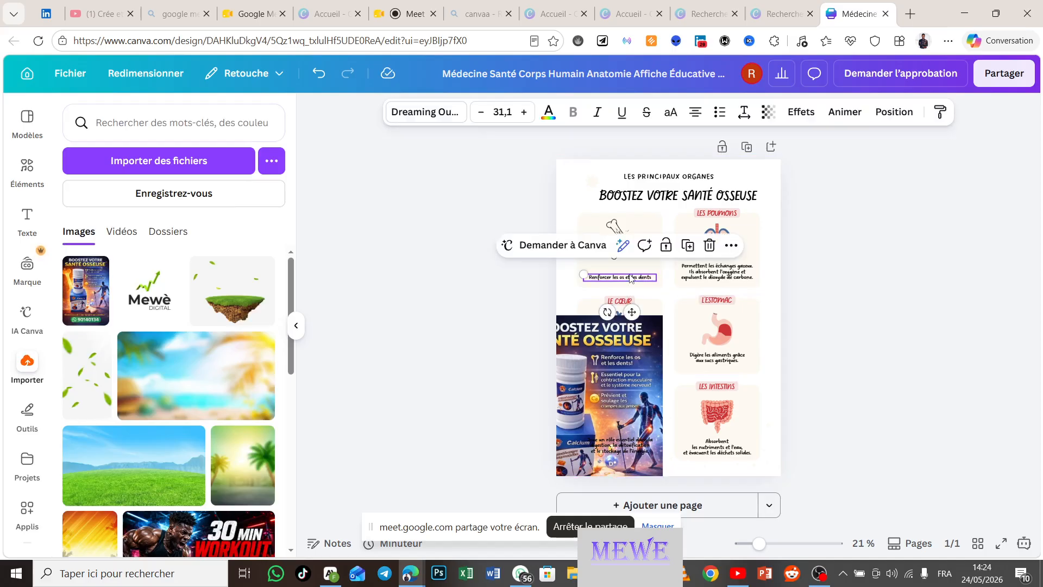
{"action": "left_click_drag", "start_coordinate": [634, 312], "coordinate": [633, 301]}
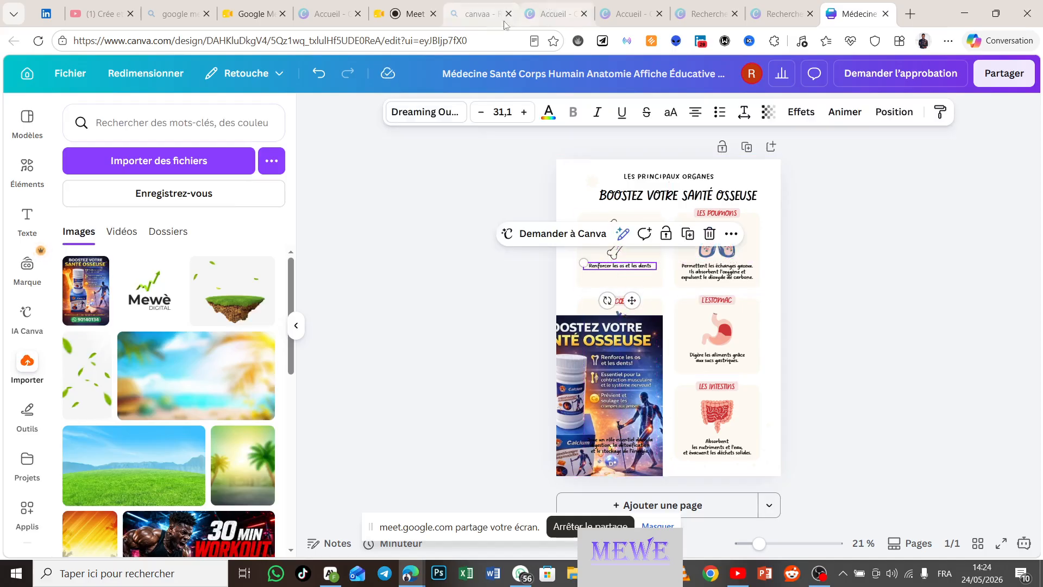
{"action": "left_click", "coordinate": [508, 114]}
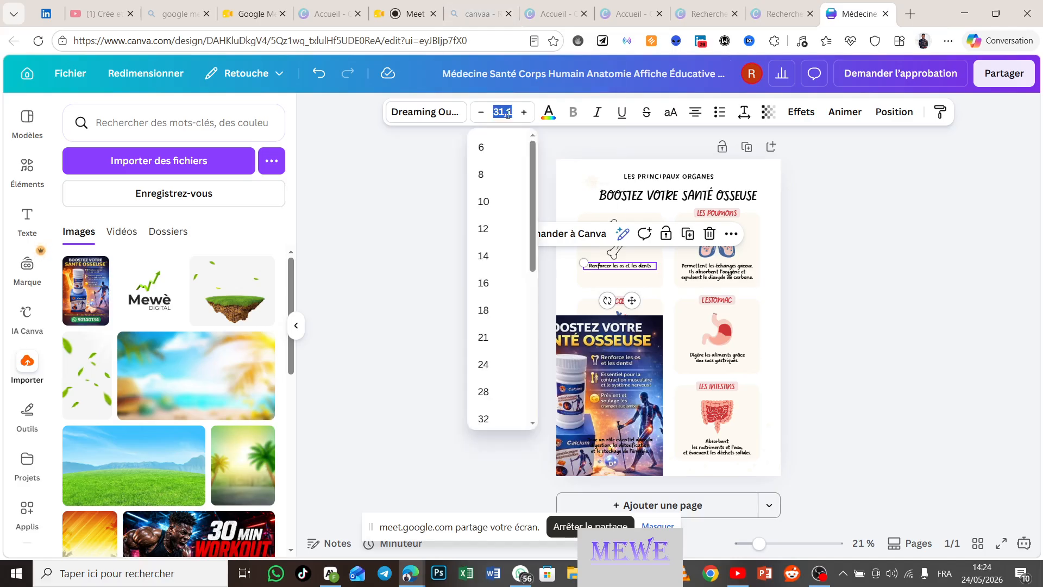
{"action": "scroll", "coordinate": [515, 371], "scroll_direction": "down", "scroll_amount": 5}
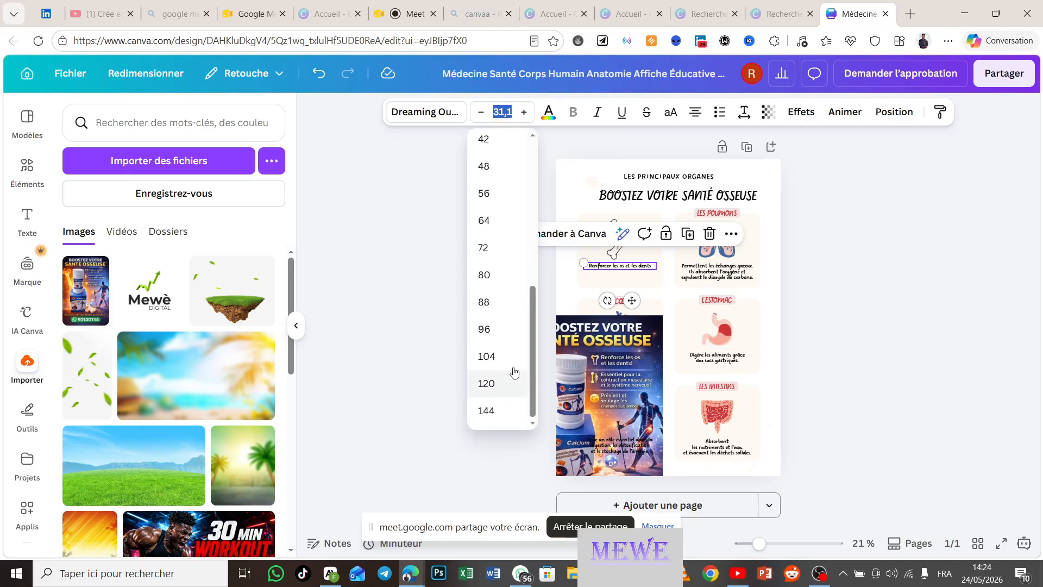
{"action": "left_click", "coordinate": [490, 205]}
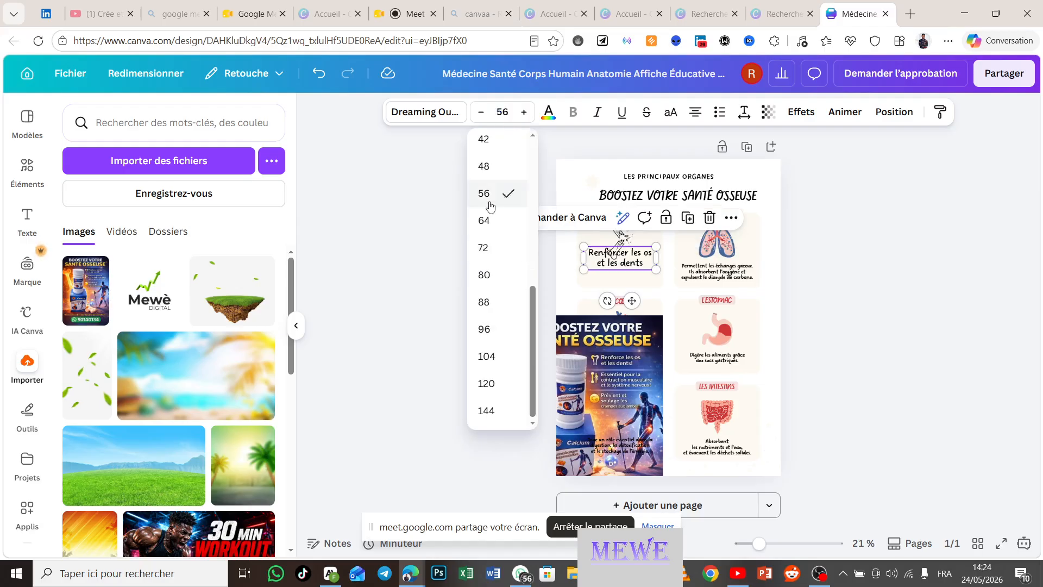
{"action": "left_click", "coordinate": [502, 112]}
{"action": "scroll", "coordinate": [500, 277], "scroll_direction": "up", "scroll_amount": 1}
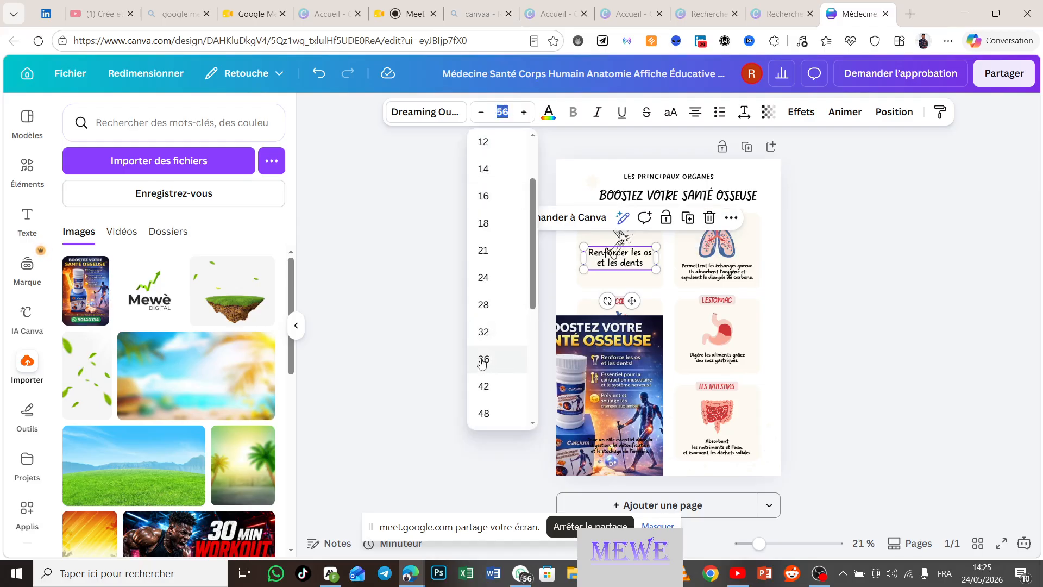
{"action": "left_click", "coordinate": [484, 412]}
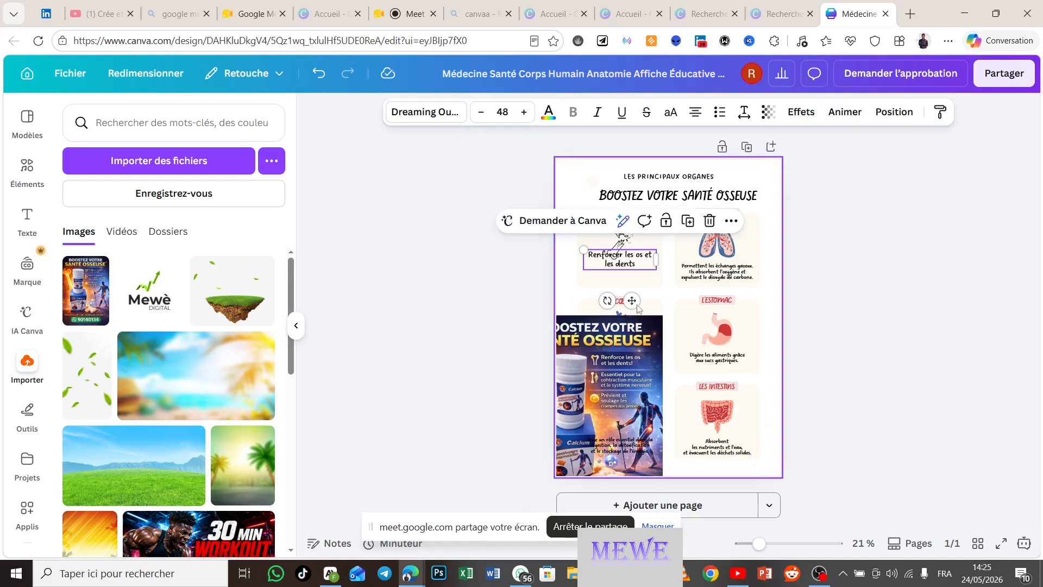
{"action": "left_click_drag", "start_coordinate": [632, 301], "coordinate": [629, 315]}
Step: Drag the calcium poster image off the infographic cards
{"action": "left_click", "coordinate": [874, 289]}
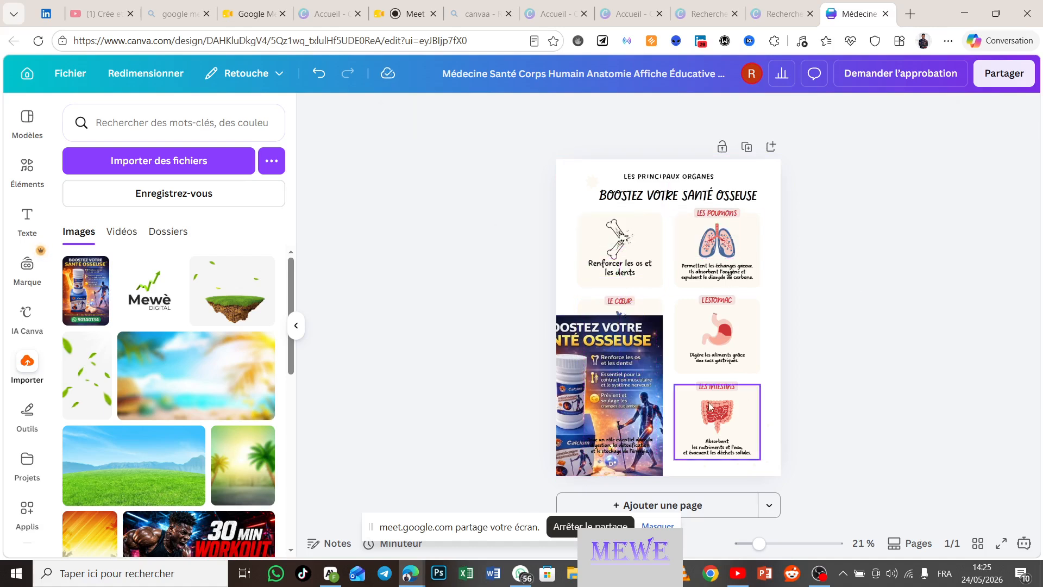
{"action": "left_click", "coordinate": [641, 353]}
{"action": "left_click_drag", "start_coordinate": [641, 353], "coordinate": [440, 297]}
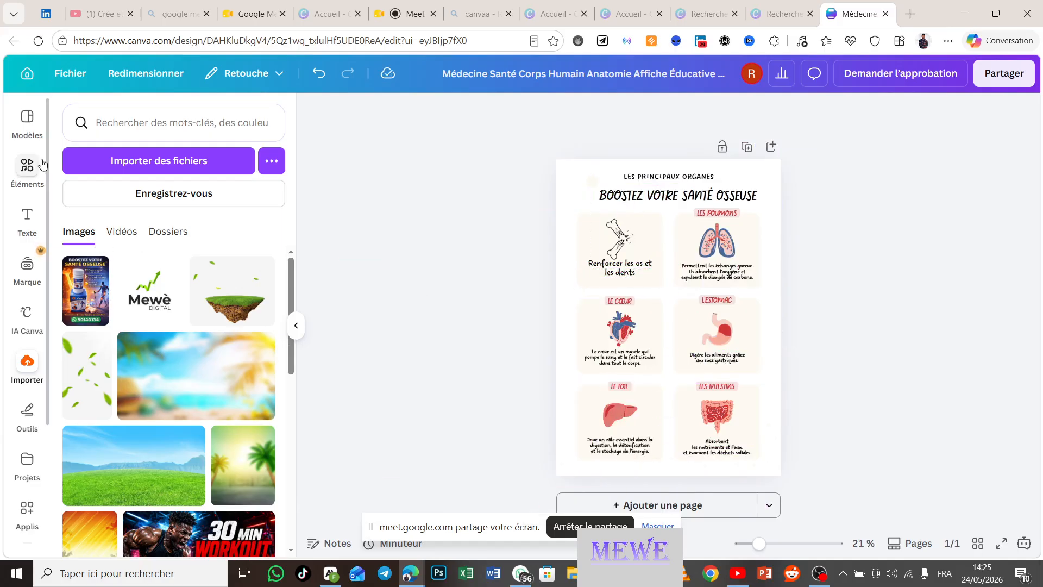
Step: Go to the Canva home page and close the failed-payment retry dialog
{"action": "left_click", "coordinate": [28, 76]}
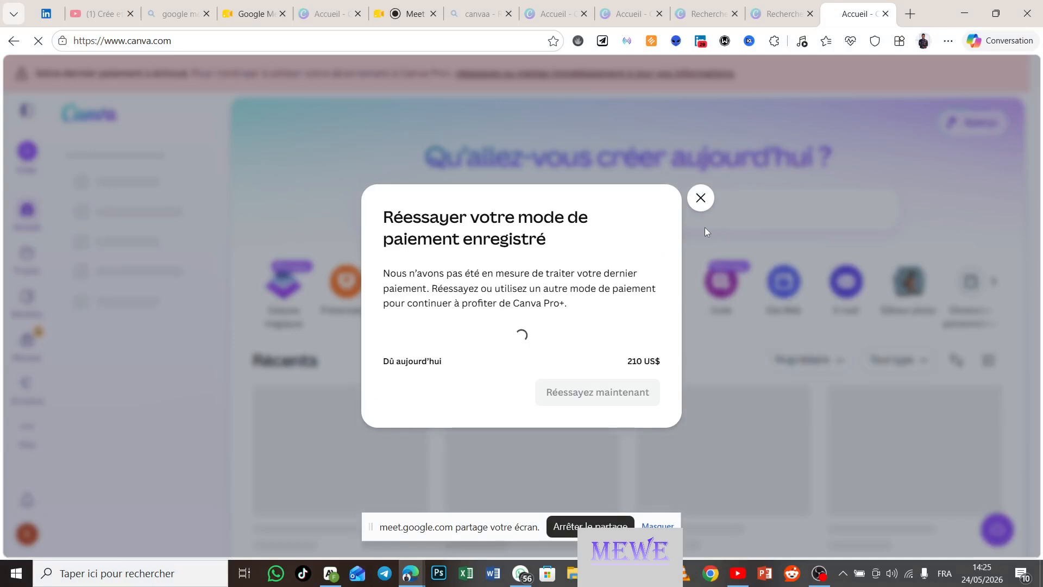
{"action": "left_click", "coordinate": [700, 196]}
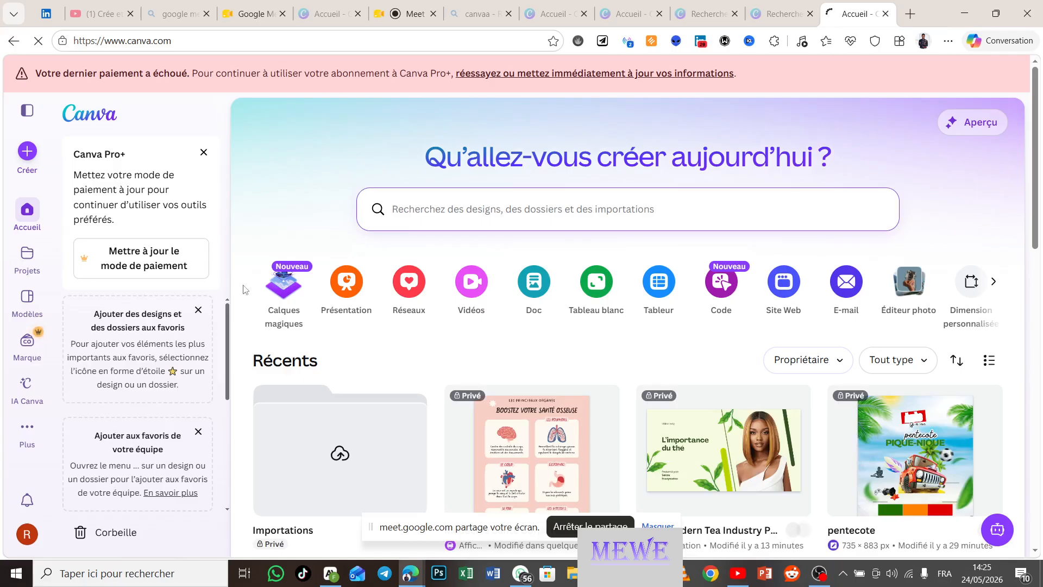
{"action": "left_click", "coordinate": [30, 298]}
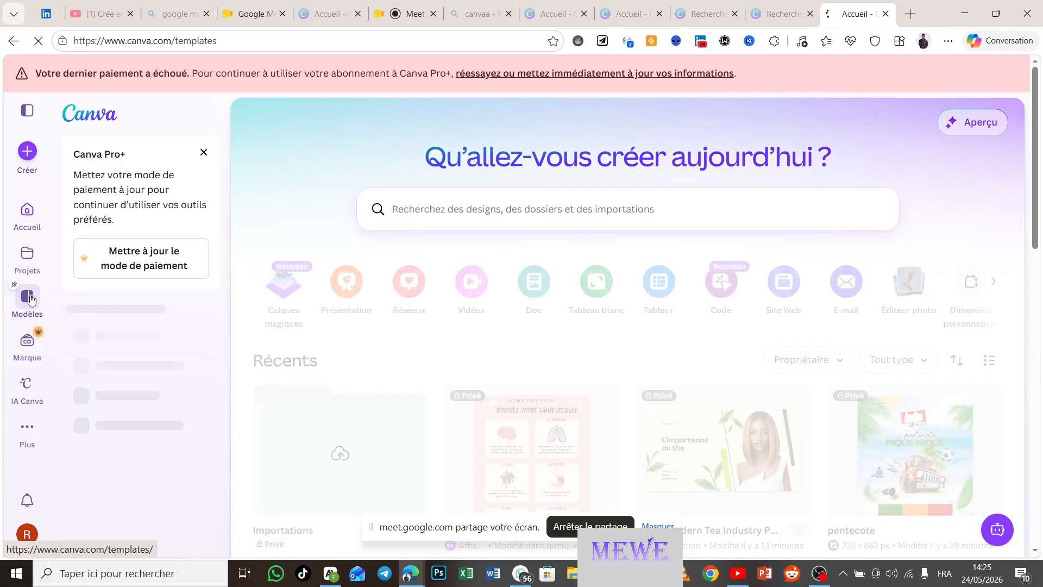
{"action": "left_click", "coordinate": [492, 211]}
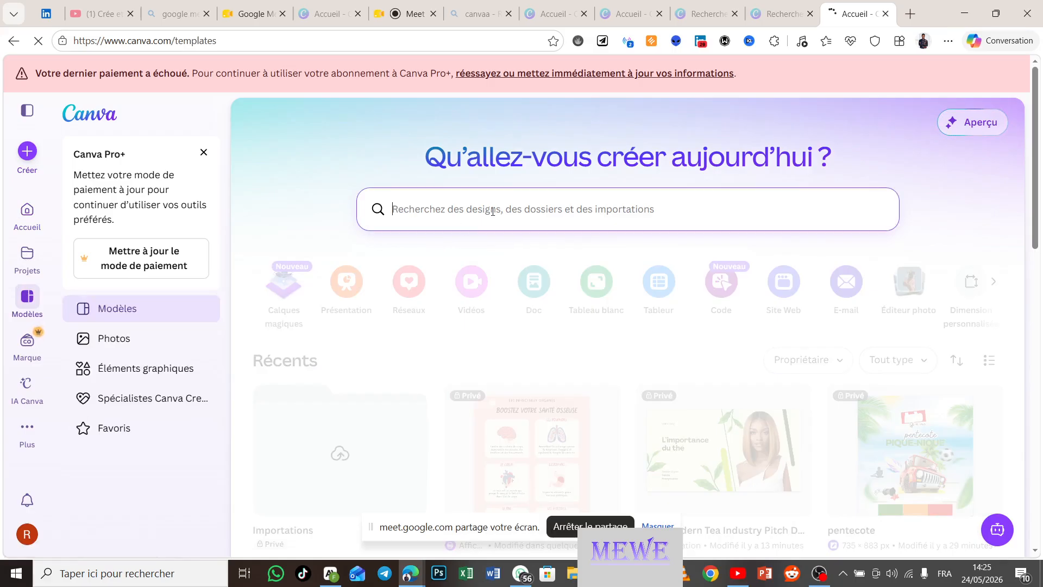
{"action": "type", "text": "ca"}
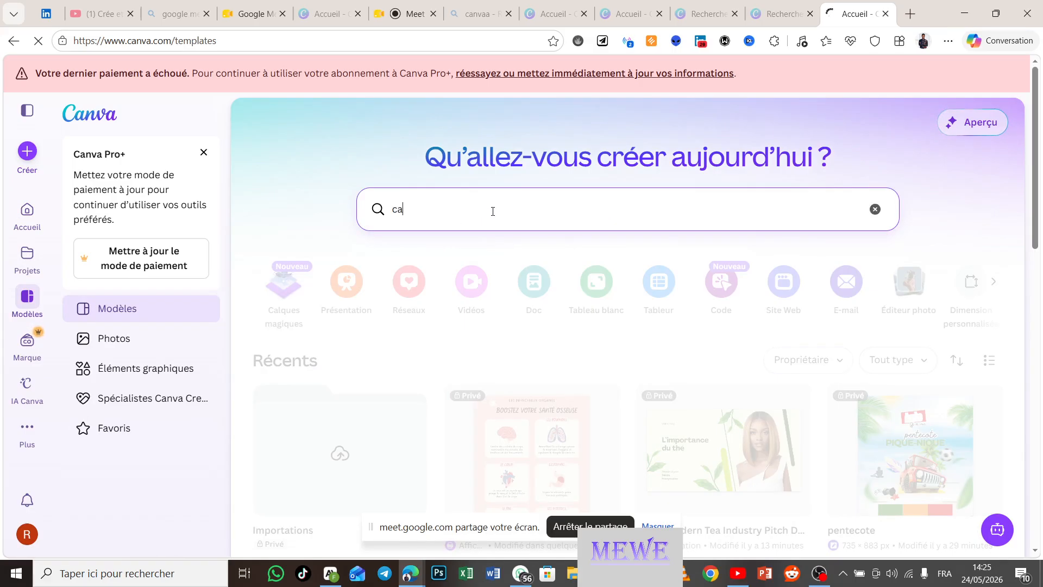
{"action": "type", "text": "rte de visite"}
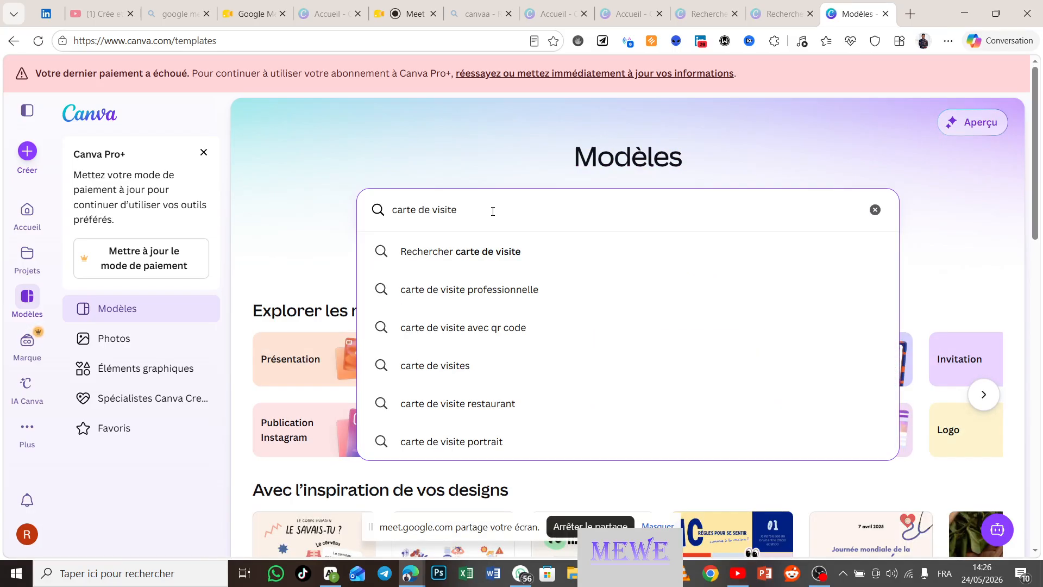
{"action": "key", "text": "Return"}
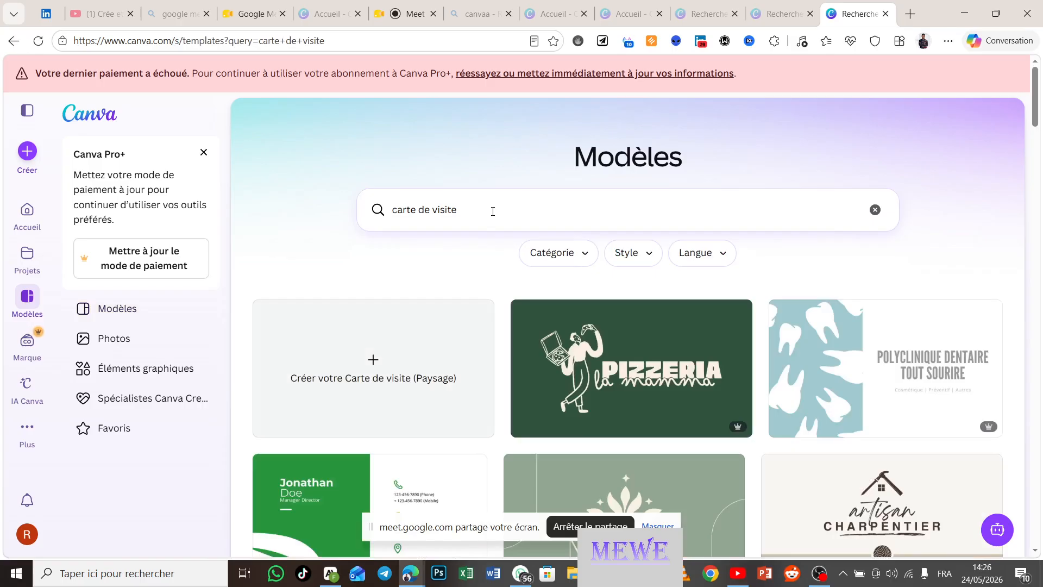
{"action": "scroll", "coordinate": [493, 211], "scroll_direction": "down", "scroll_amount": 3}
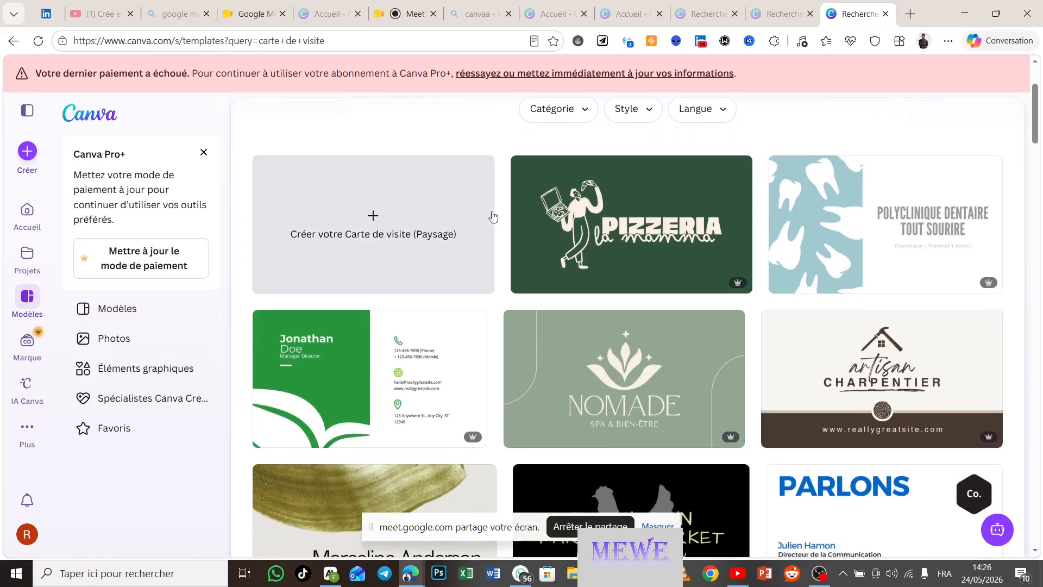
{"action": "scroll", "coordinate": [493, 217], "scroll_direction": "down", "scroll_amount": 1}
{"action": "scroll", "coordinate": [493, 217], "scroll_direction": "down", "scroll_amount": 1}
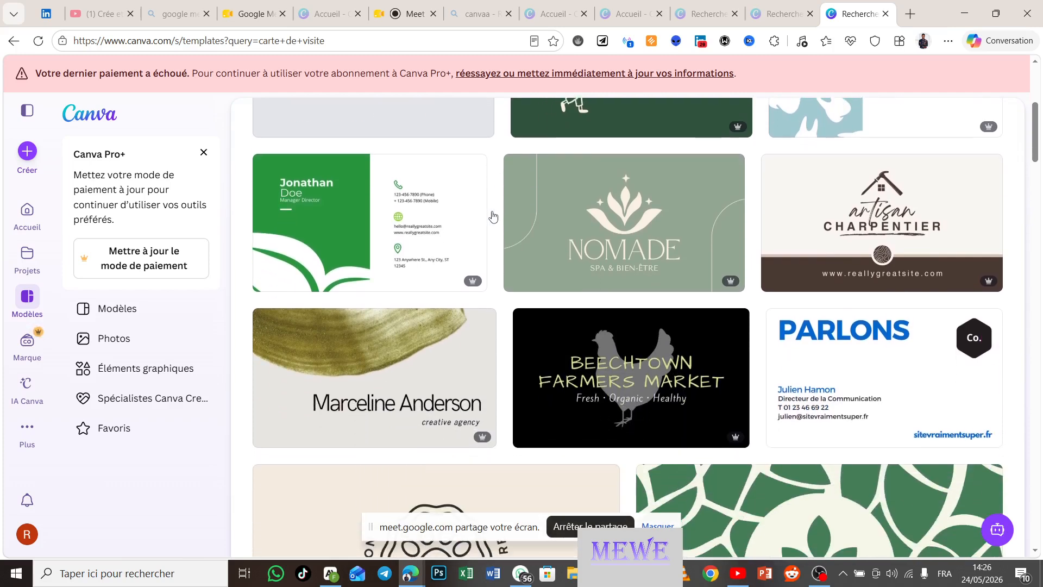
{"action": "scroll", "coordinate": [493, 216], "scroll_direction": "down", "scroll_amount": 5}
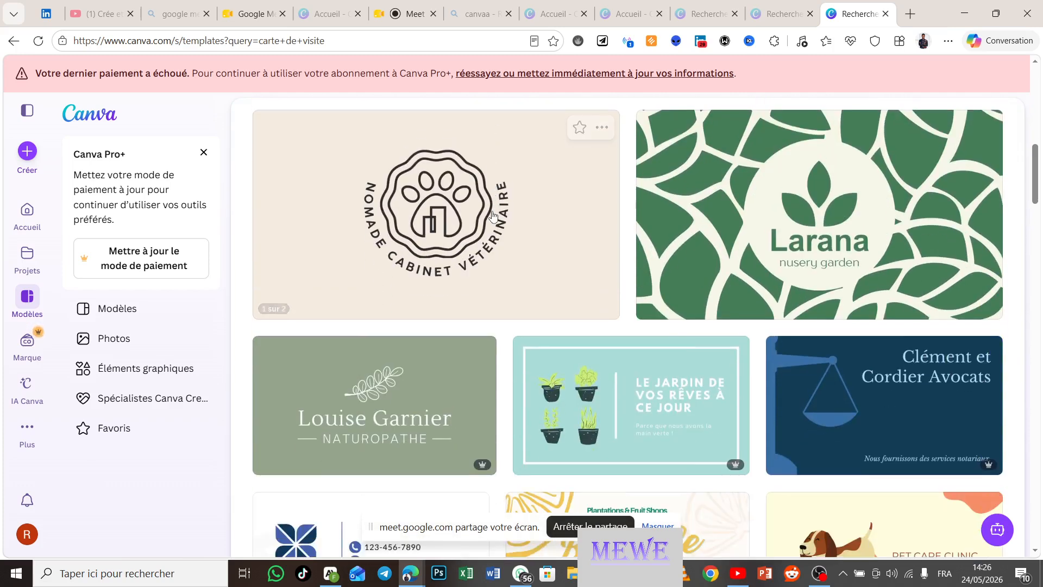
{"action": "scroll", "coordinate": [493, 216], "scroll_direction": "down", "scroll_amount": 5}
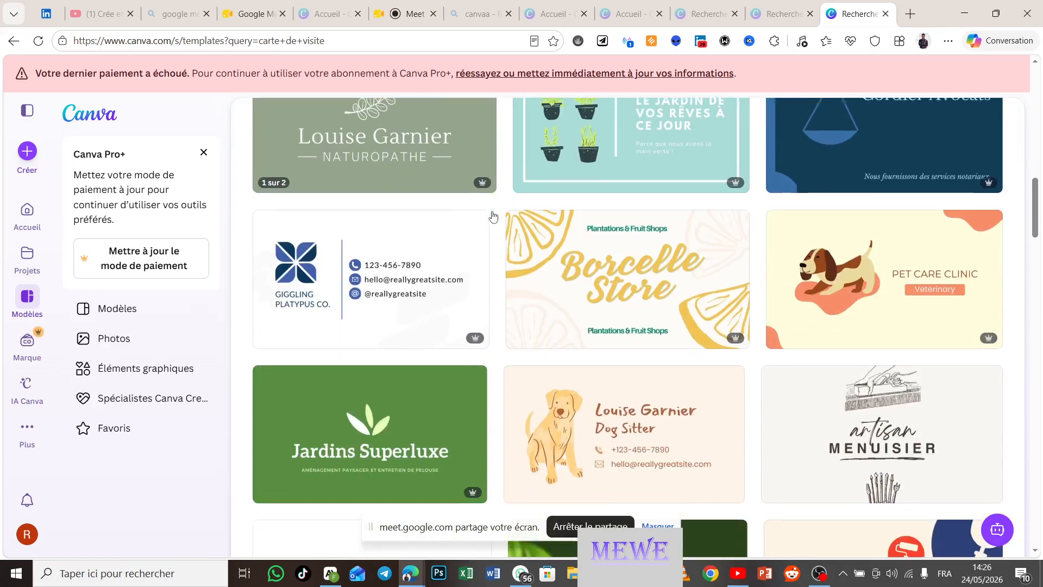
{"action": "scroll", "coordinate": [493, 216], "scroll_direction": "down", "scroll_amount": 5}
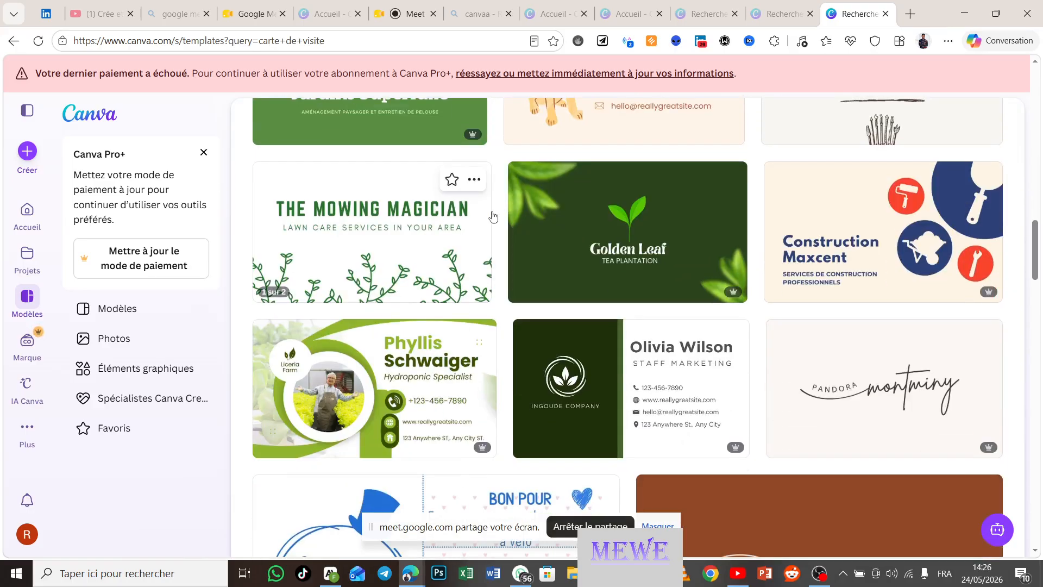
{"action": "scroll", "coordinate": [493, 216], "scroll_direction": "down", "scroll_amount": 5}
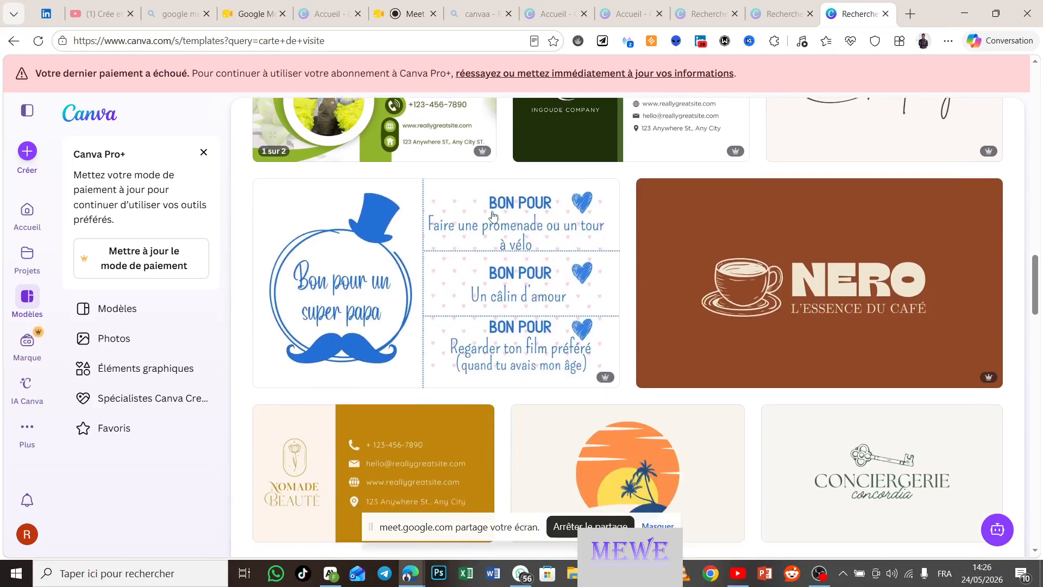
{"action": "scroll", "coordinate": [493, 217], "scroll_direction": "down", "scroll_amount": 3}
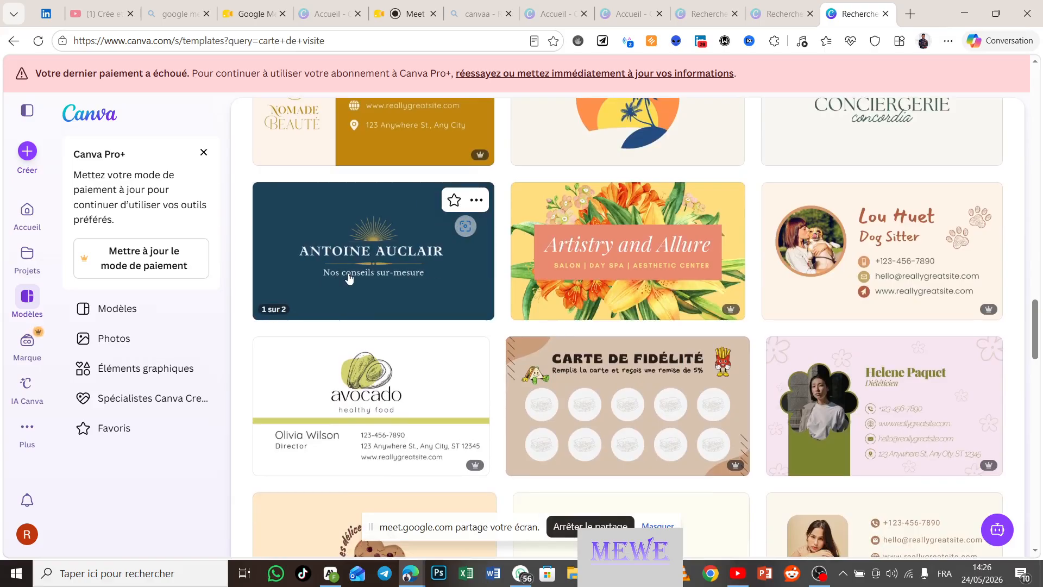
{"action": "scroll", "coordinate": [537, 287], "scroll_direction": "up", "scroll_amount": 2}
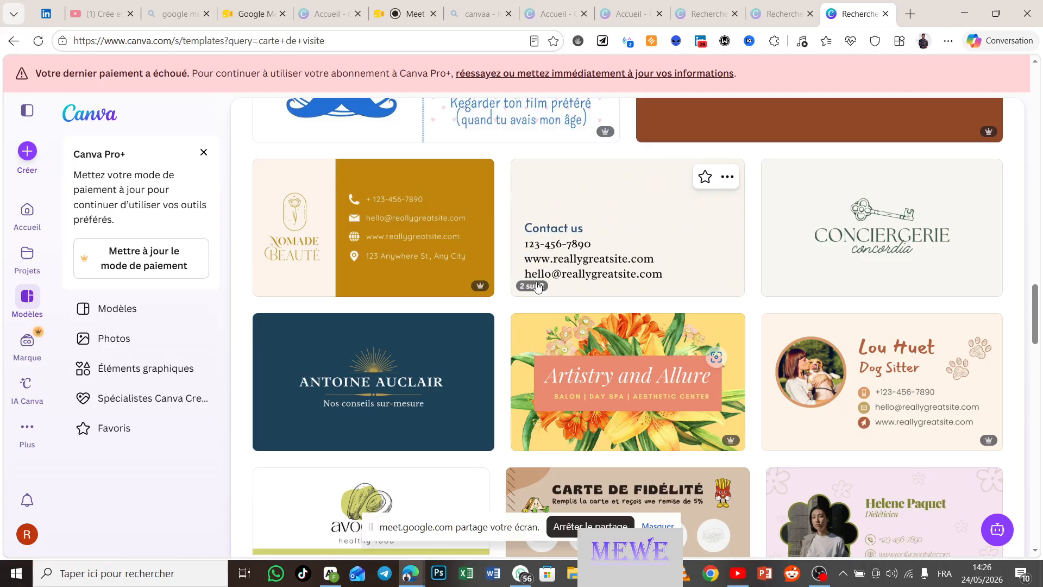
{"action": "scroll", "coordinate": [537, 286], "scroll_direction": "down", "scroll_amount": 3}
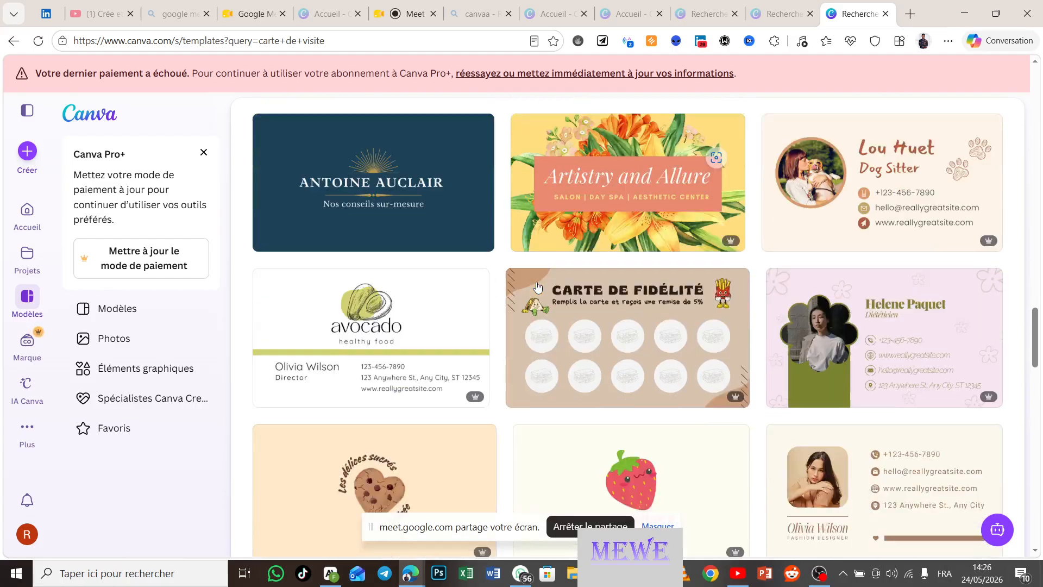
{"action": "scroll", "coordinate": [537, 286], "scroll_direction": "down", "scroll_amount": 4}
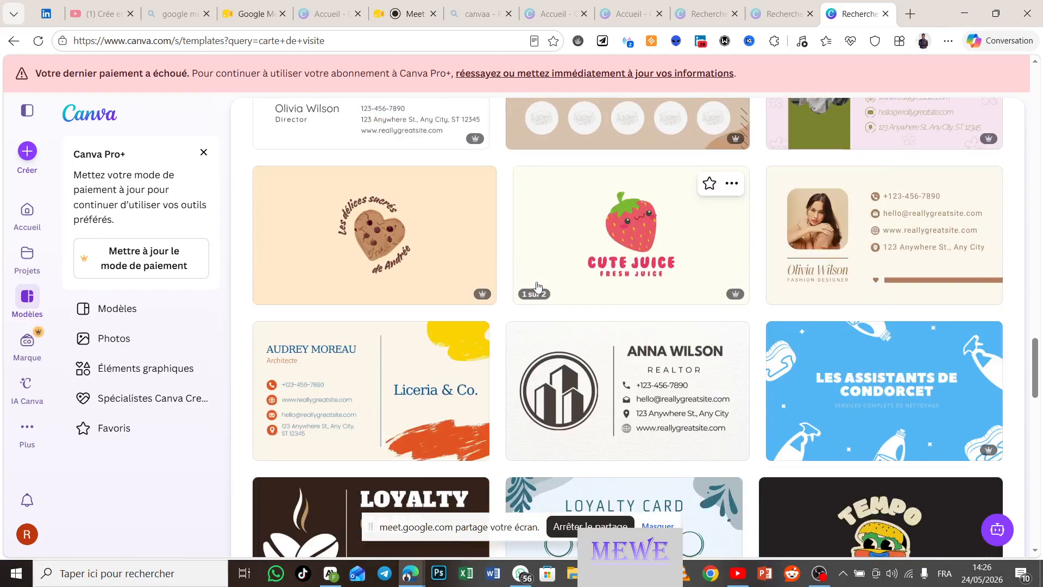
{"action": "scroll", "coordinate": [537, 287], "scroll_direction": "down", "scroll_amount": 4}
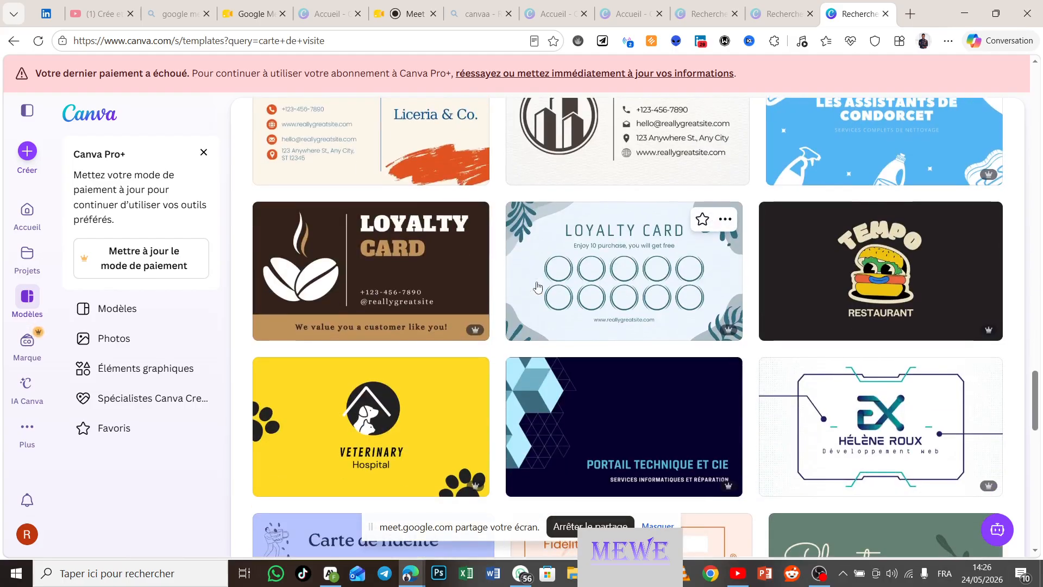
{"action": "scroll", "coordinate": [537, 286], "scroll_direction": "down", "scroll_amount": 5}
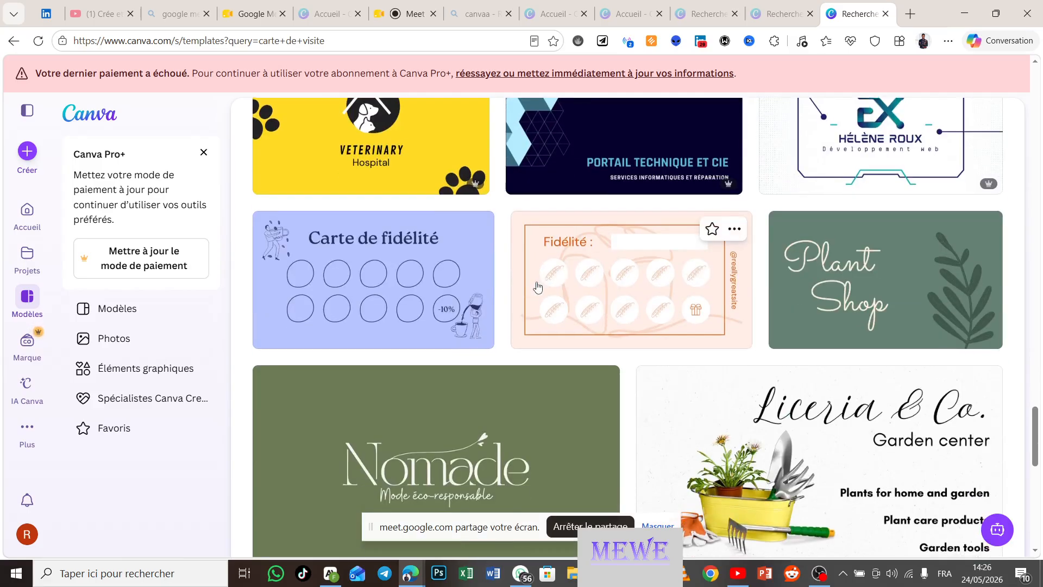
{"action": "scroll", "coordinate": [537, 287], "scroll_direction": "down", "scroll_amount": 5}
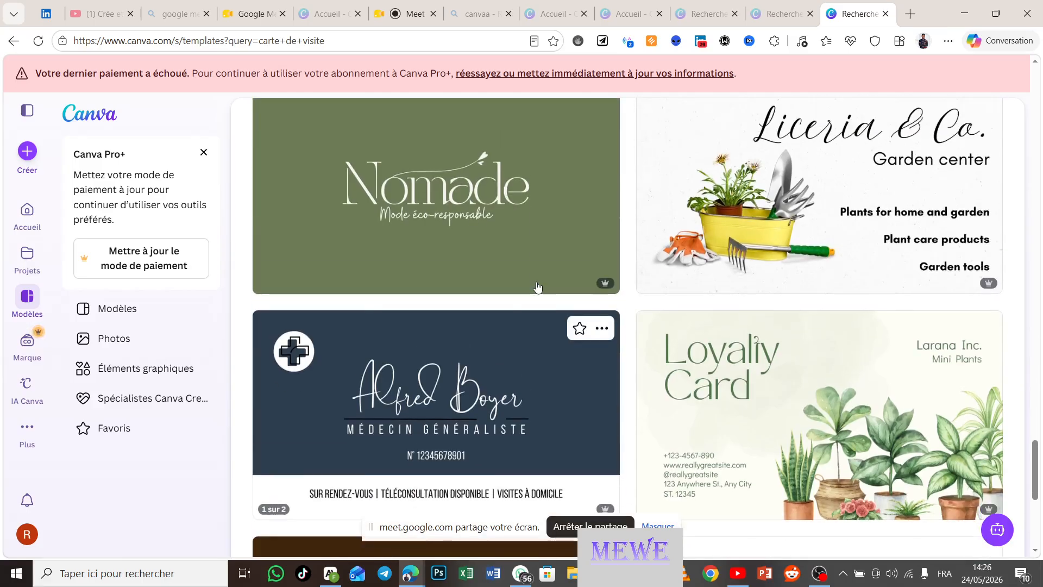
{"action": "scroll", "coordinate": [537, 287], "scroll_direction": "up", "scroll_amount": 14}
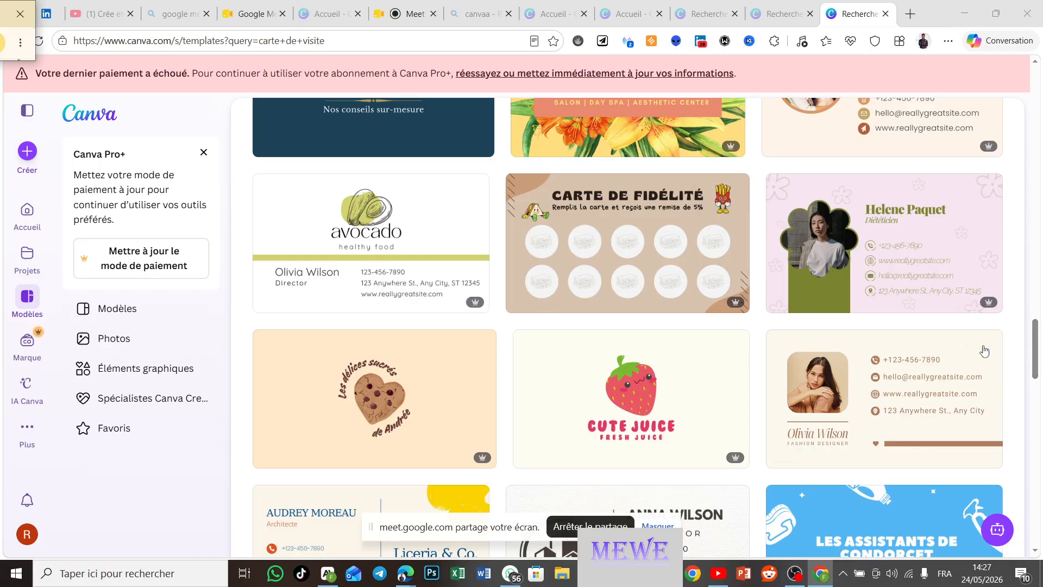
Step: Refine the template search to 'carte de visite santé'
{"action": "mouse_move", "coordinate": [985, 350]}
{"action": "left_click_drag", "start_coordinate": [1036, 345], "coordinate": [1006, 77]}
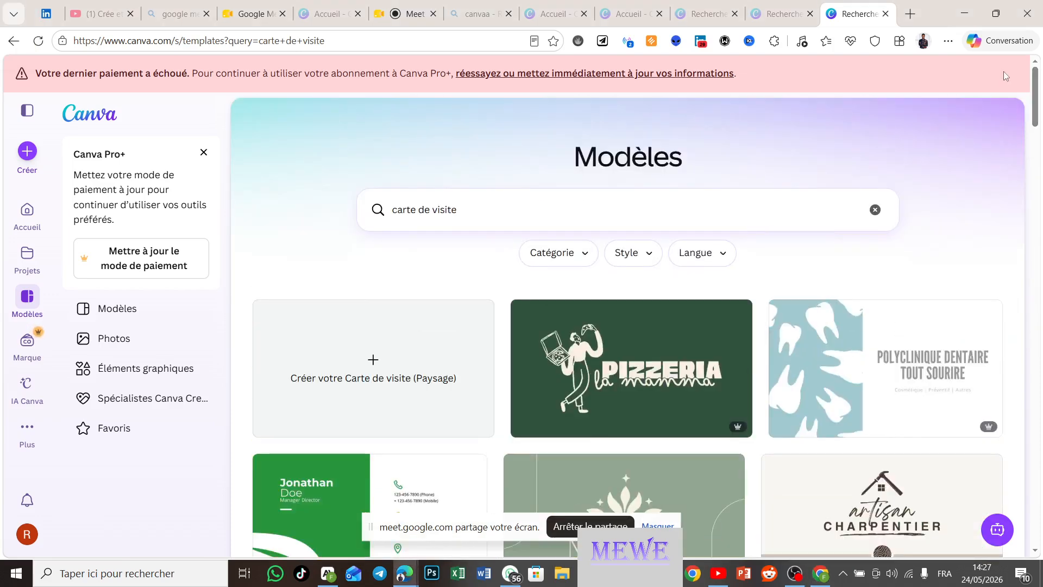
{"action": "left_click", "coordinate": [546, 222]}
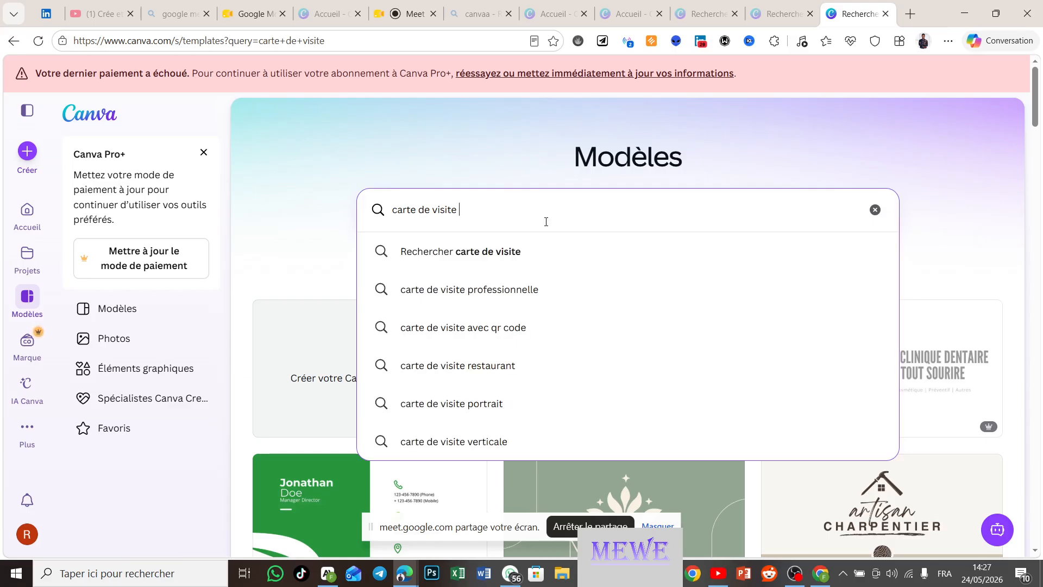
{"action": "type", "text": "san"}
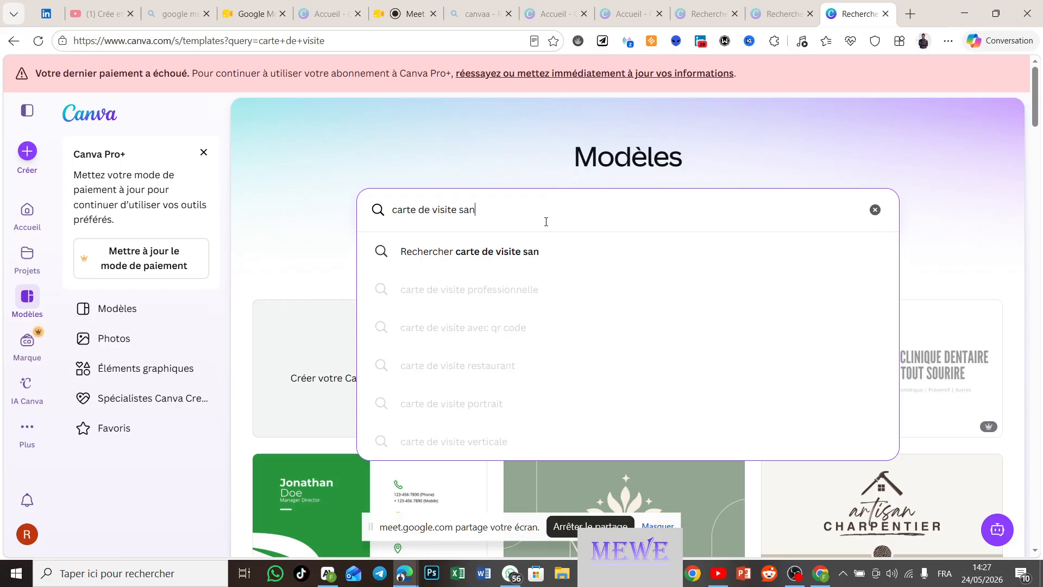
{"action": "type", "text": "té"}
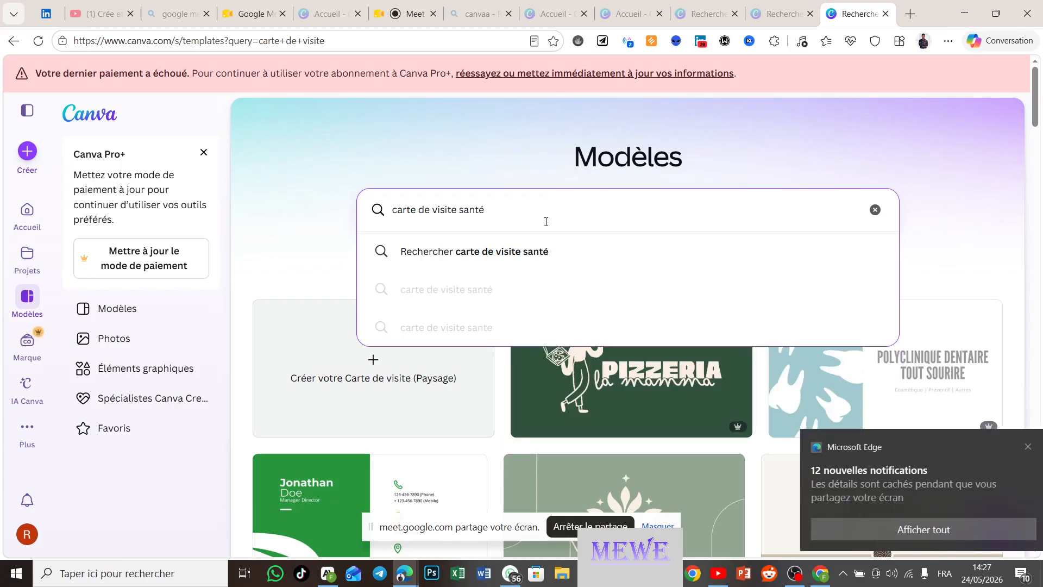
{"action": "key", "text": "Return"}
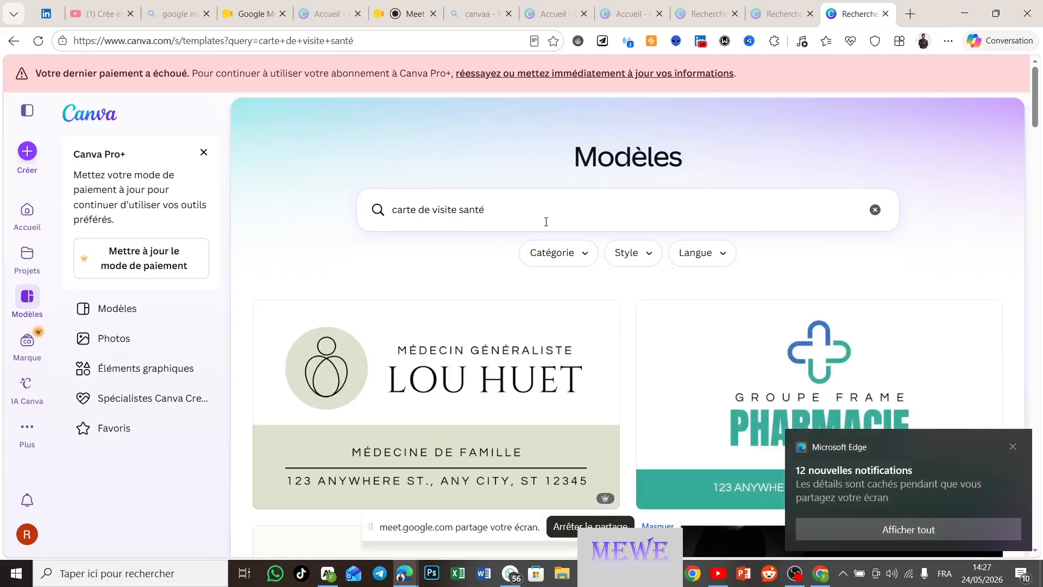
{"action": "mouse_move", "coordinate": [549, 431]}
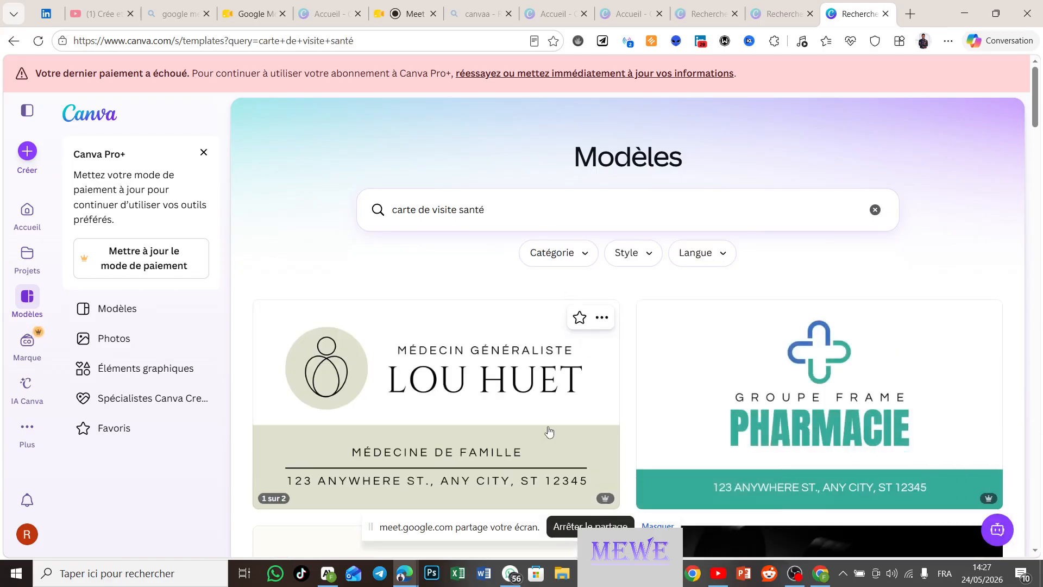
{"action": "scroll", "coordinate": [550, 431], "scroll_direction": "down", "scroll_amount": 2}
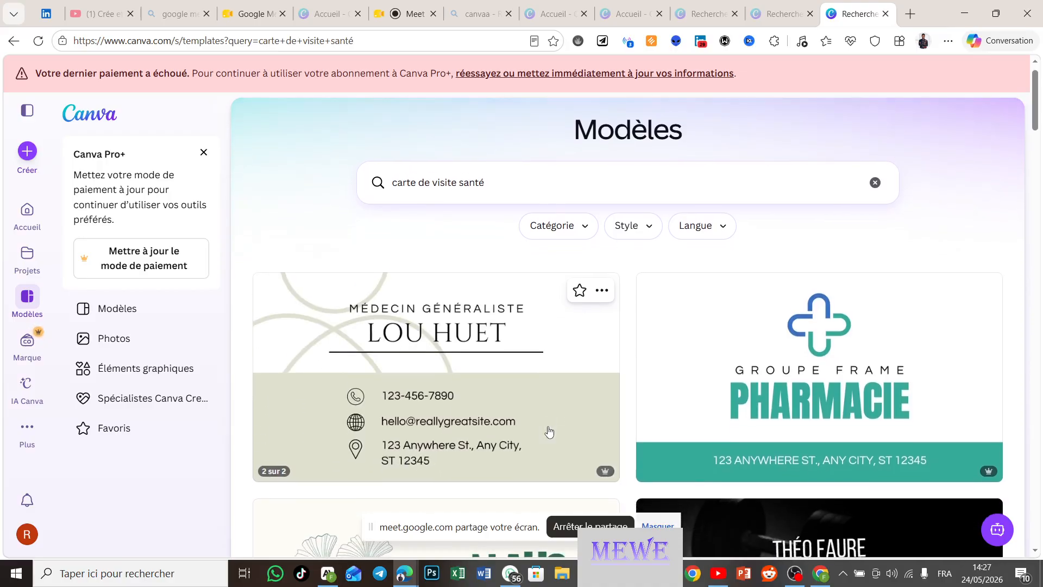
{"action": "scroll", "coordinate": [550, 432], "scroll_direction": "down", "scroll_amount": 1}
{"action": "scroll", "coordinate": [549, 432], "scroll_direction": "up", "scroll_amount": 1}
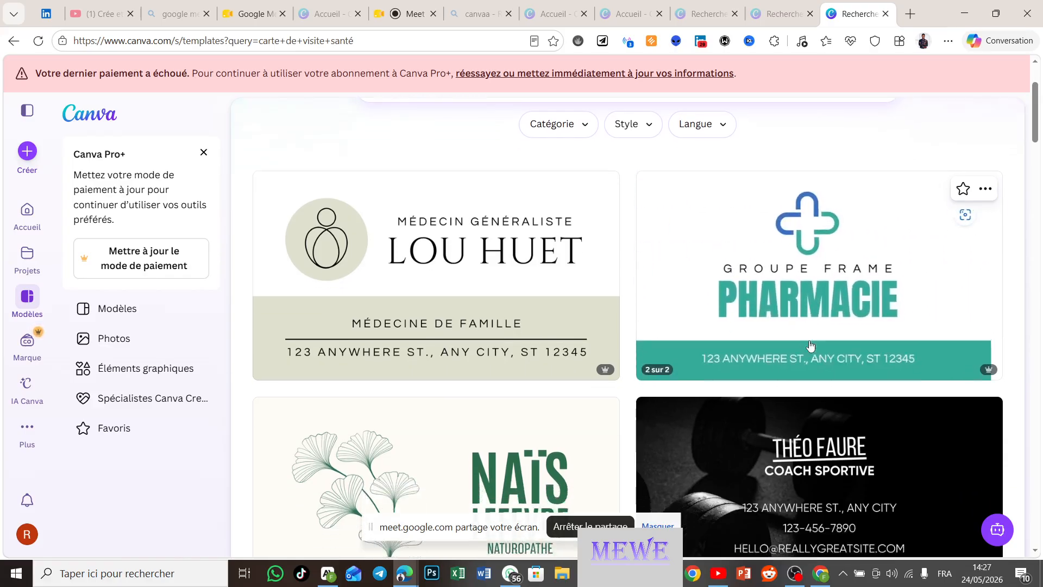
{"action": "scroll", "coordinate": [810, 345], "scroll_direction": "down", "scroll_amount": 3}
{"action": "scroll", "coordinate": [810, 345], "scroll_direction": "down", "scroll_amount": 2}
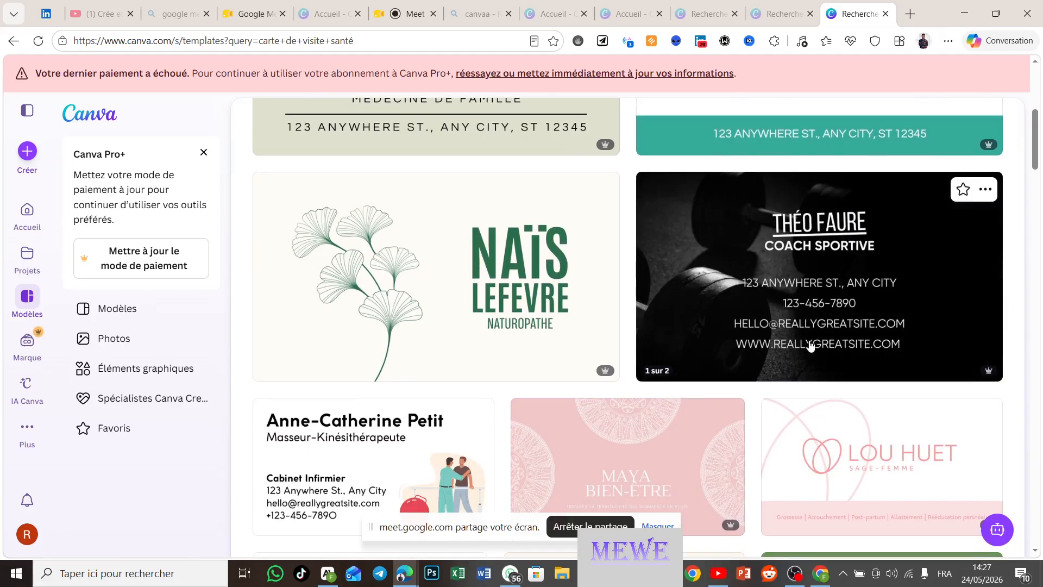
{"action": "scroll", "coordinate": [810, 345], "scroll_direction": "down", "scroll_amount": 2}
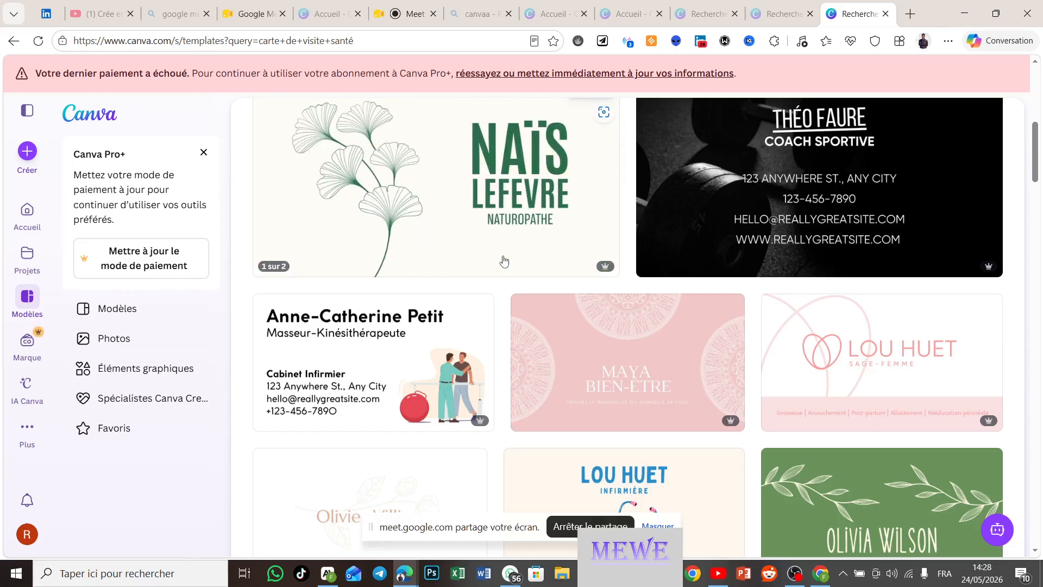
{"action": "scroll", "coordinate": [644, 362], "scroll_direction": "down", "scroll_amount": 5}
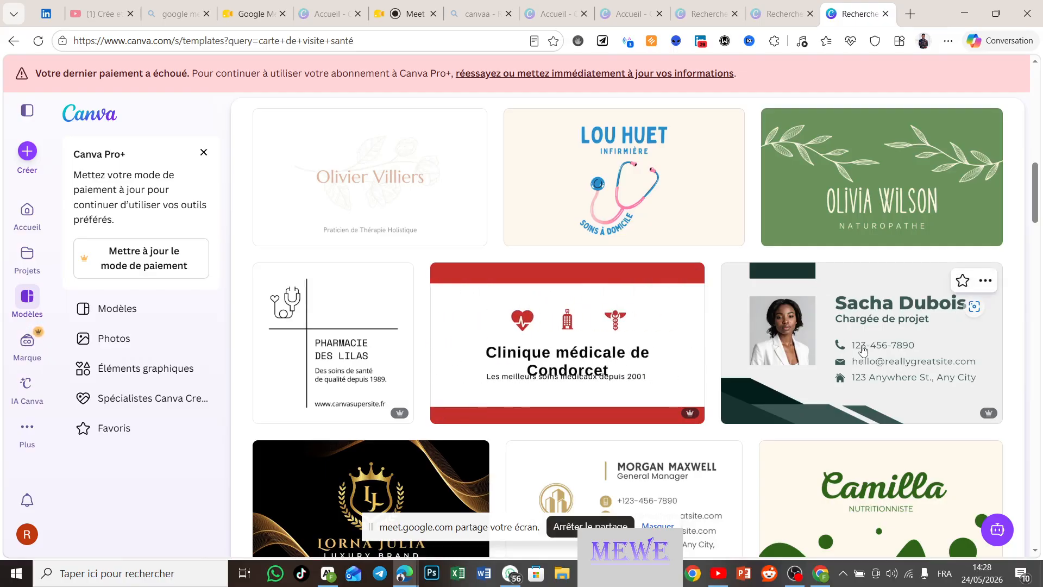
Step: Open the 'Carte de visite Professionnelle Simple Vert et Gris' template and start customising it
{"action": "left_click", "coordinate": [864, 350]}
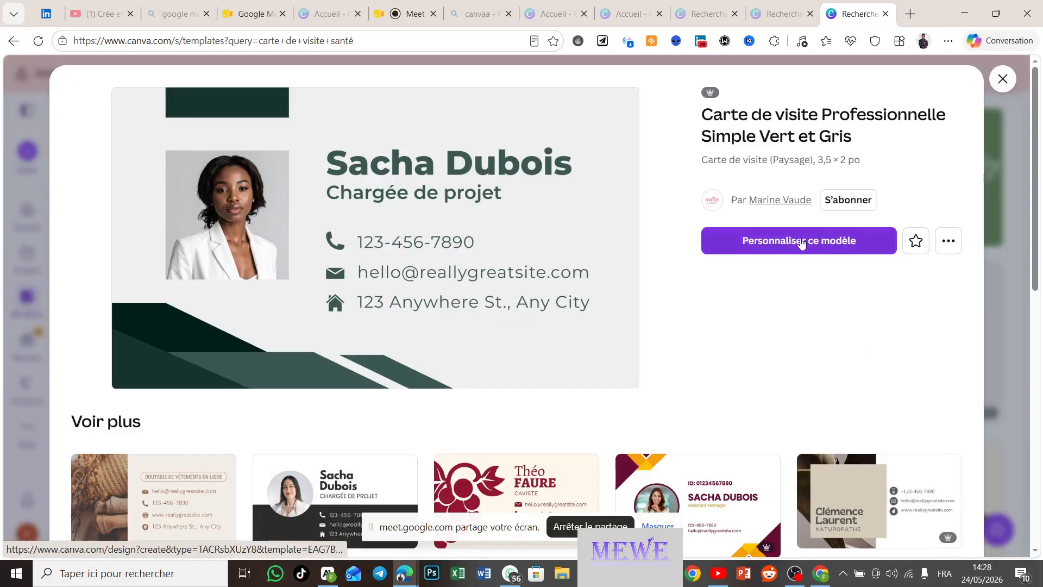
{"action": "left_click", "coordinate": [802, 243]}
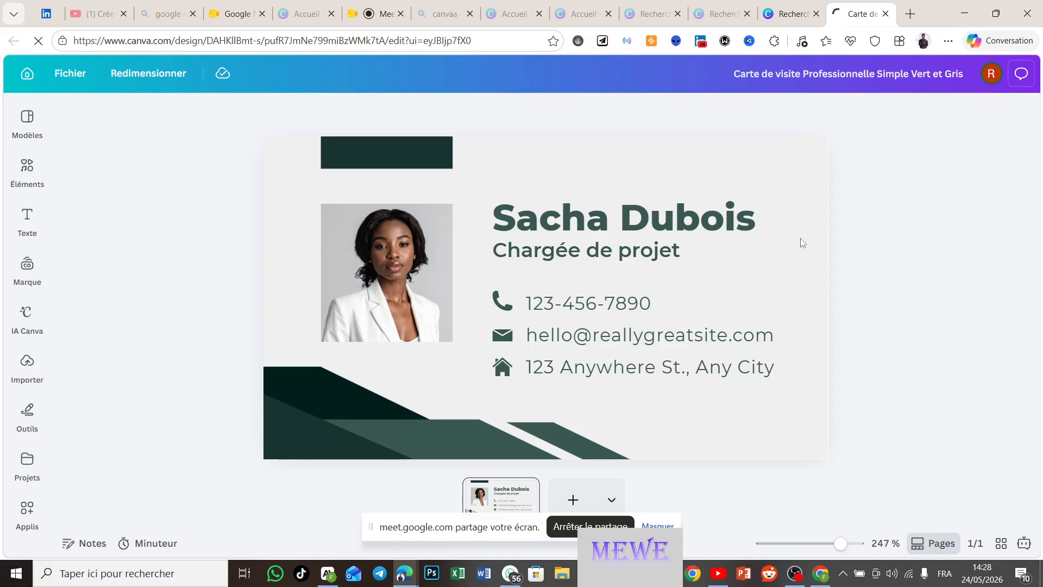
Step: Replace the placeholder name with the doctor's full name and widen it onto one line
{"action": "double_click", "coordinate": [627, 229]}
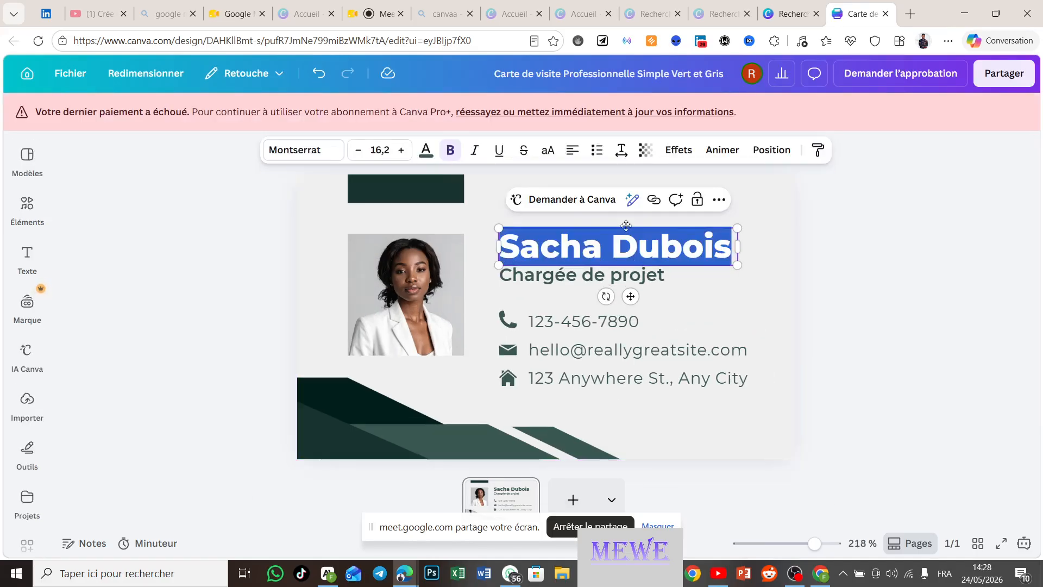
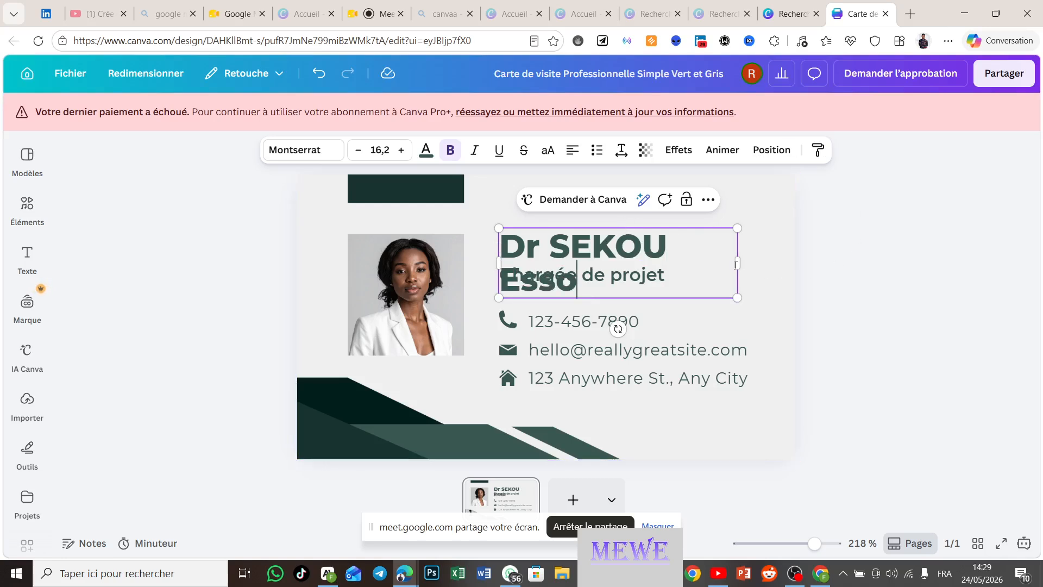
{"action": "left_click_drag", "start_coordinate": [737, 263], "coordinate": [788, 255]}
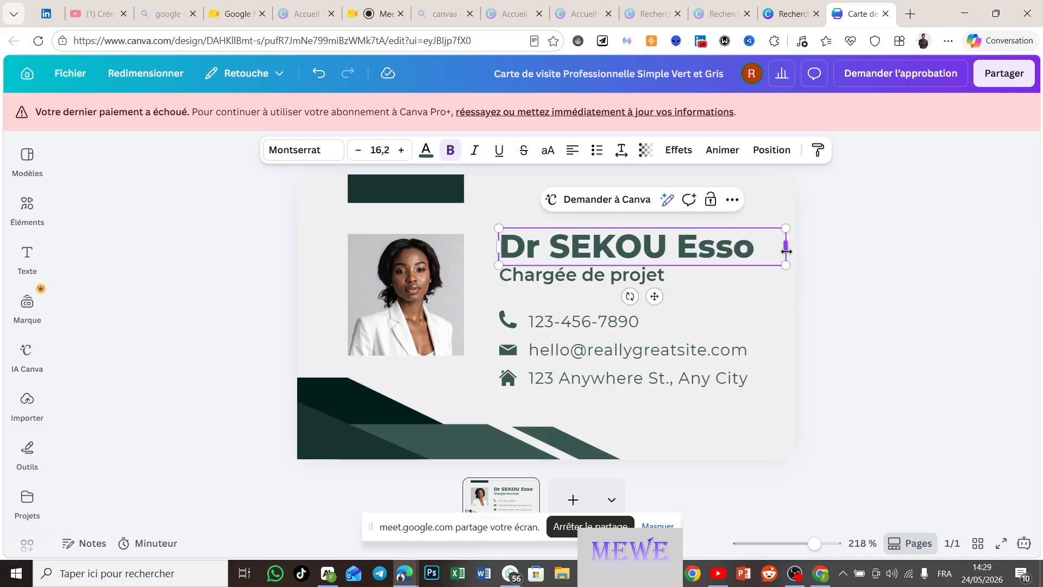
{"action": "left_click", "coordinate": [592, 278]}
Step: Change the job title to 'Agent de santé- Nutrutionniste' and widen it to one line
{"action": "left_click", "coordinate": [591, 278]}
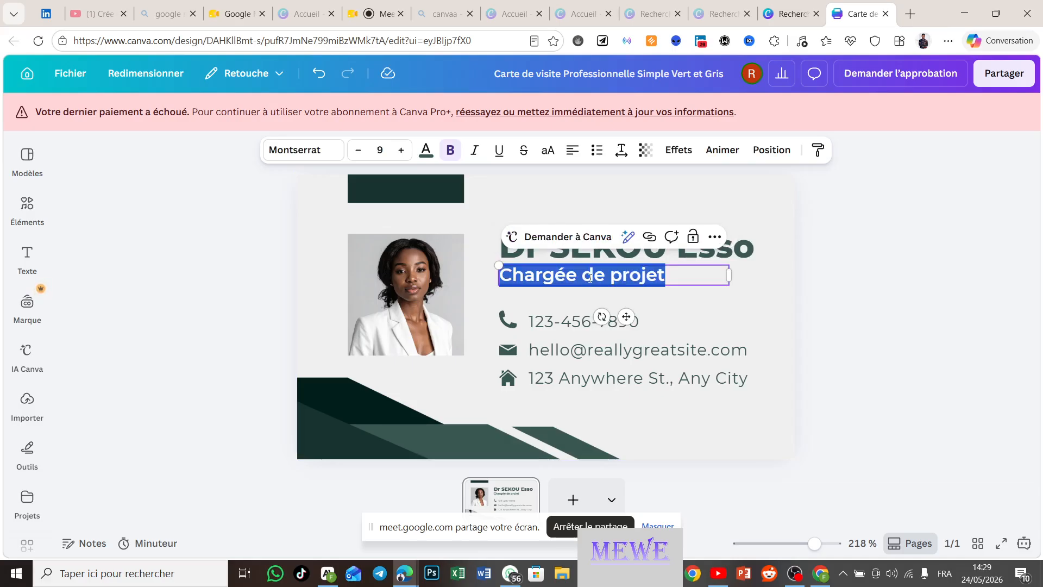
{"action": "type", "text": "A"}
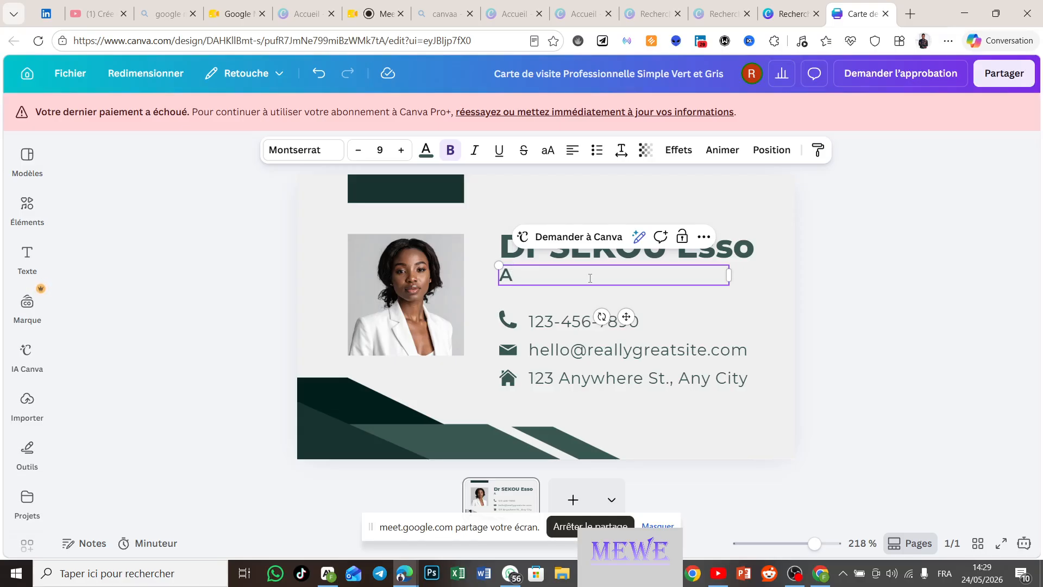
{"action": "type", "text": "gent de santé"}
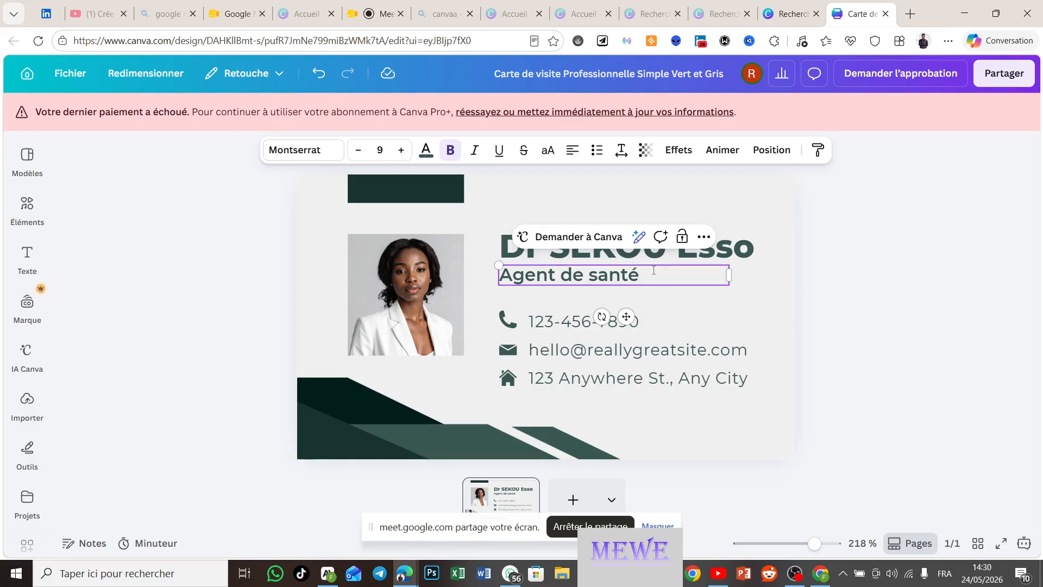
{"action": "type", "text": "- Nutrutionniste"}
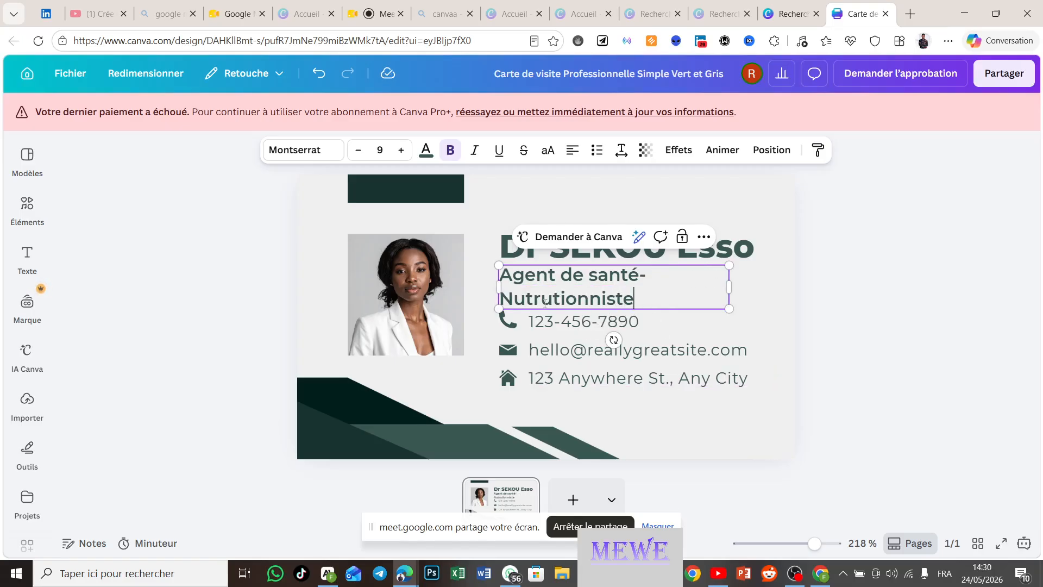
{"action": "left_click", "coordinate": [525, 299]}
{"action": "left_click_drag", "start_coordinate": [772, 292], "coordinate": [794, 288]}
{"action": "left_click", "coordinate": [875, 284]}
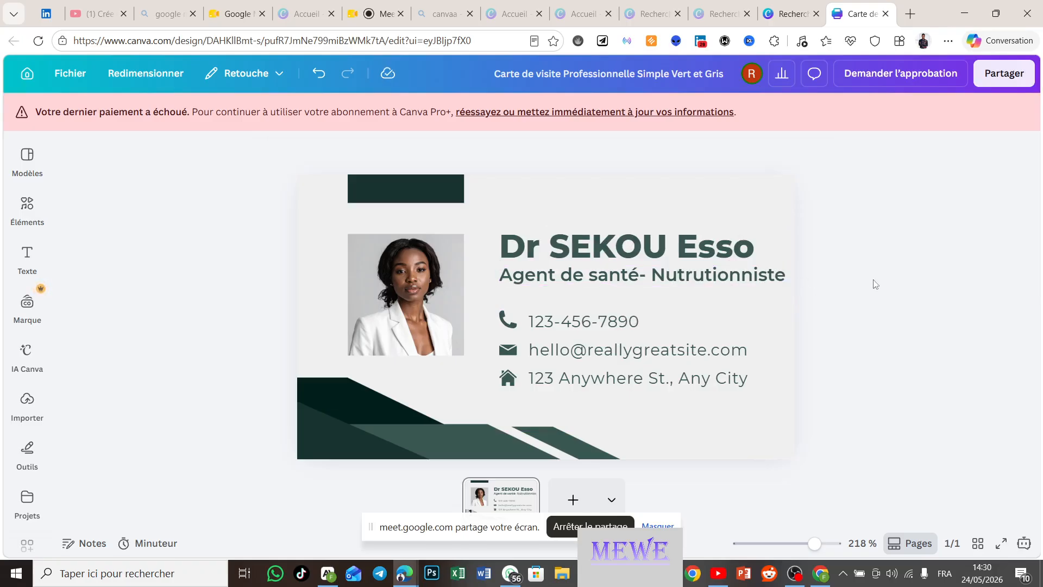
Step: Overwrite the template's sample phone number with the doctor's own phone number
{"action": "left_click", "coordinate": [610, 324]}
{"action": "left_click", "coordinate": [610, 324]}
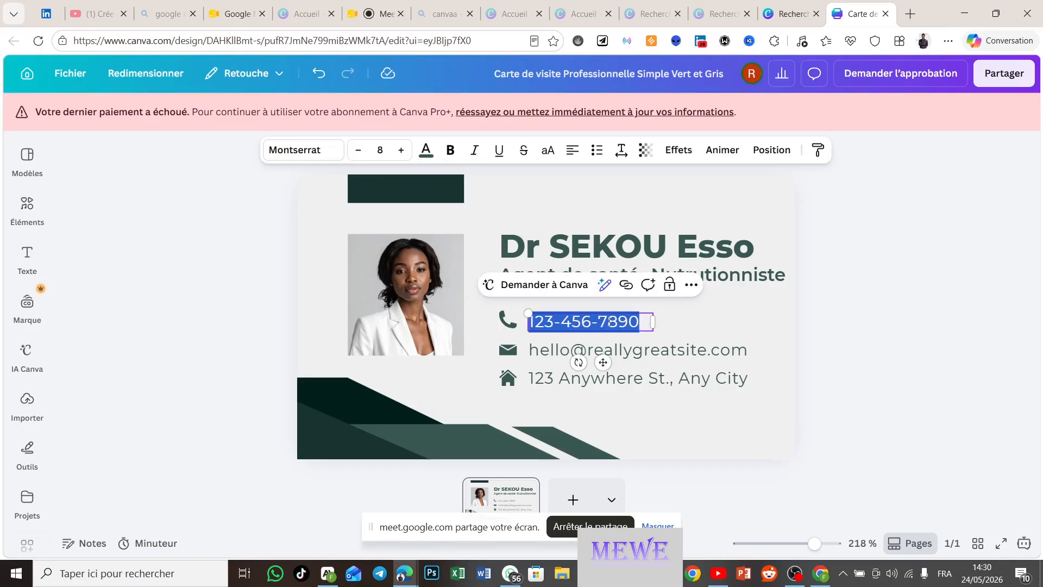
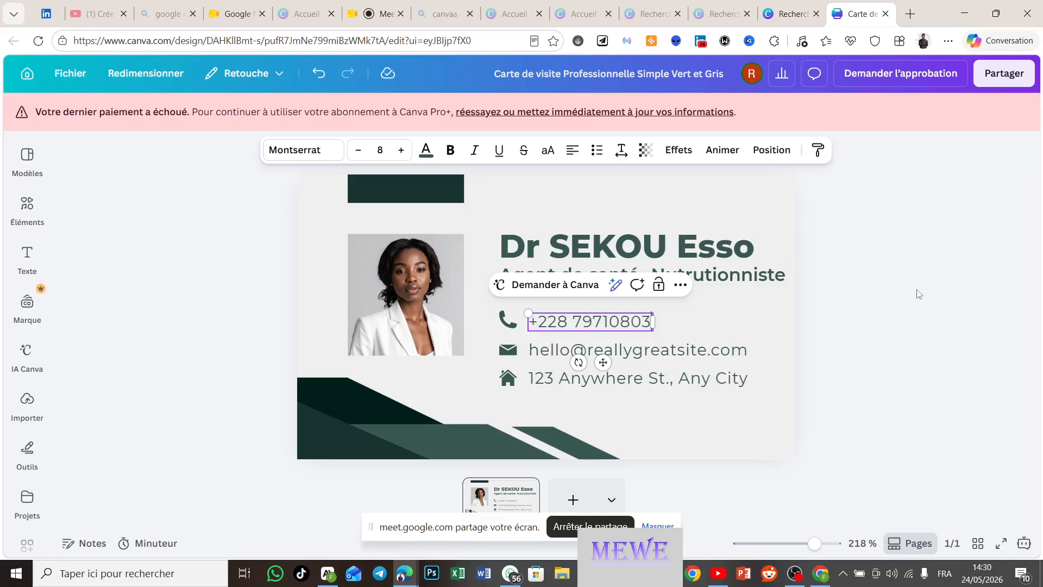
{"action": "left_click", "coordinate": [954, 334]}
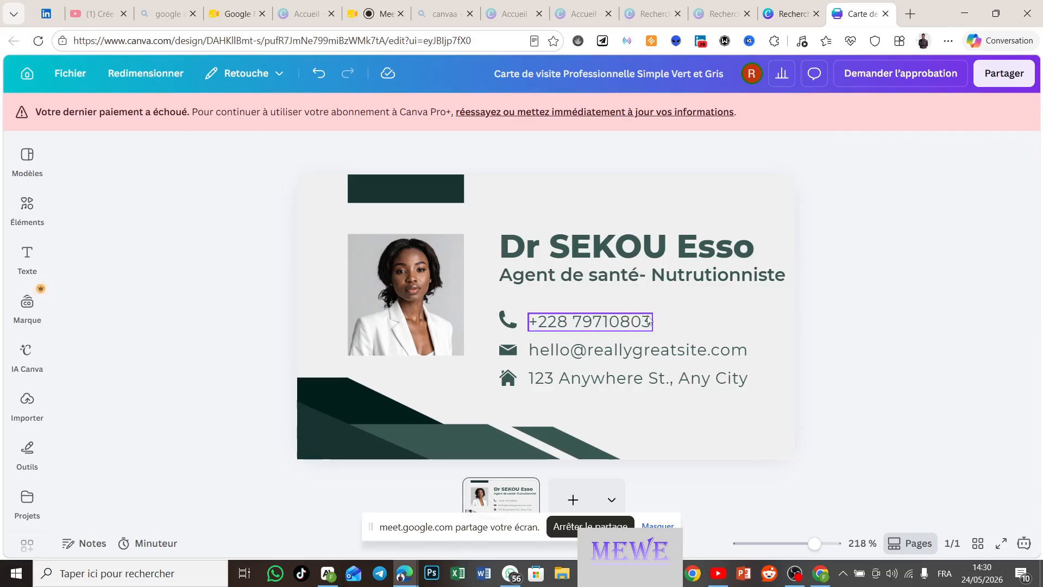
{"action": "left_click", "coordinate": [624, 361]}
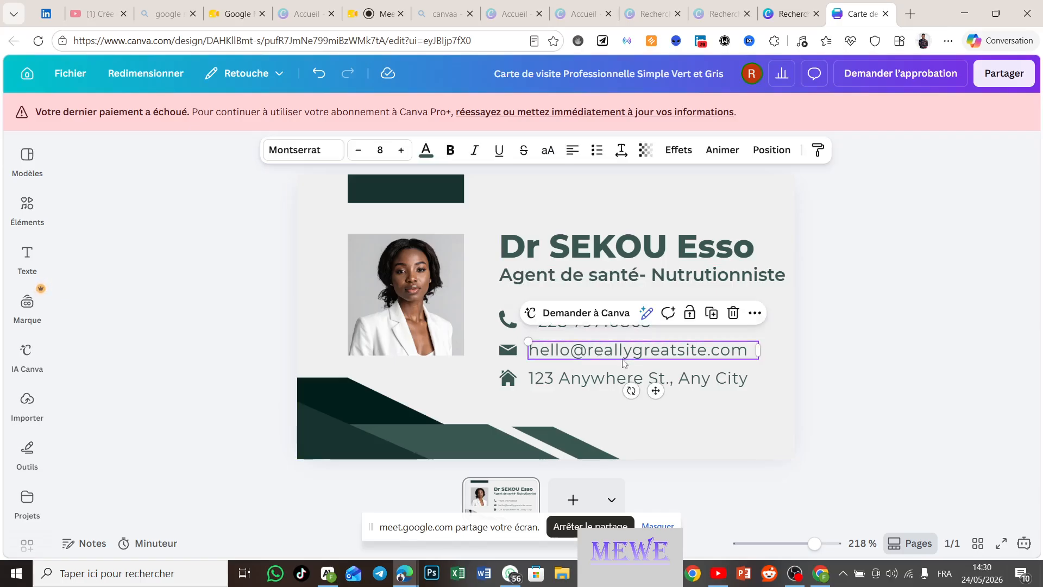
Step: Delete the email text box from the card
{"action": "left_click", "coordinate": [624, 362]}
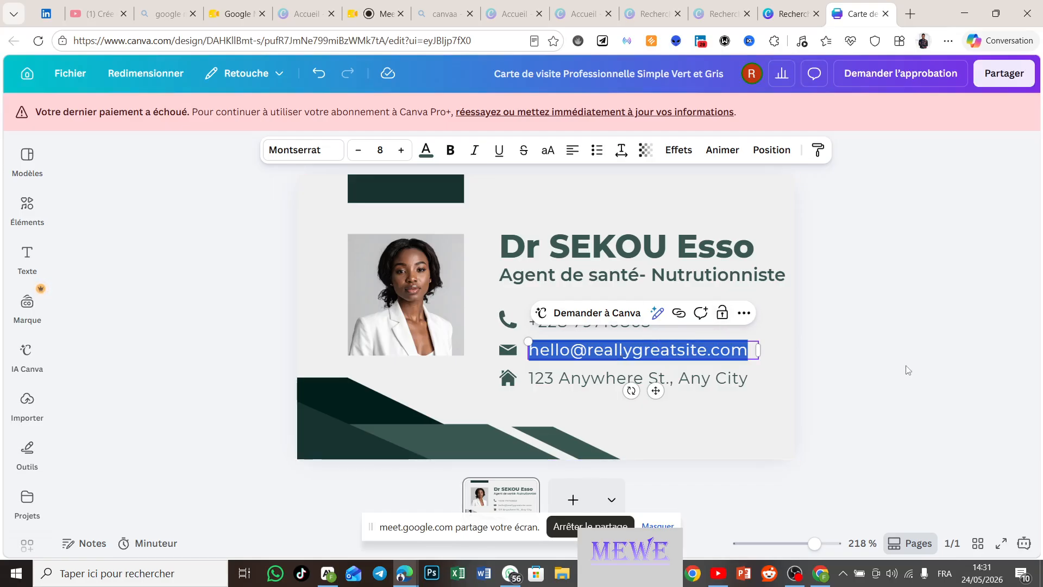
{"action": "left_click", "coordinate": [964, 388]}
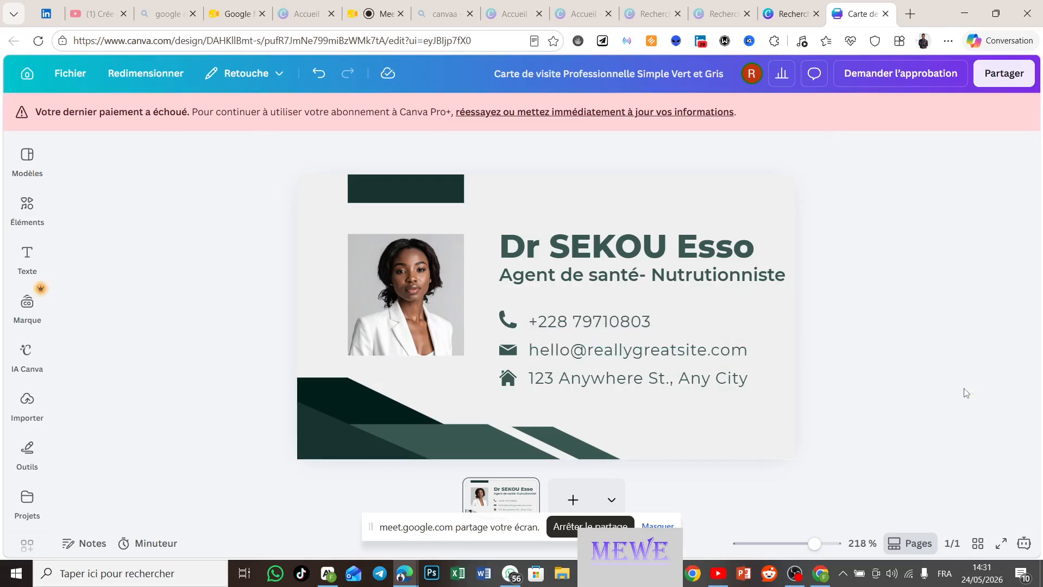
{"action": "left_click", "coordinate": [748, 349]}
{"action": "double_click", "coordinate": [696, 352]}
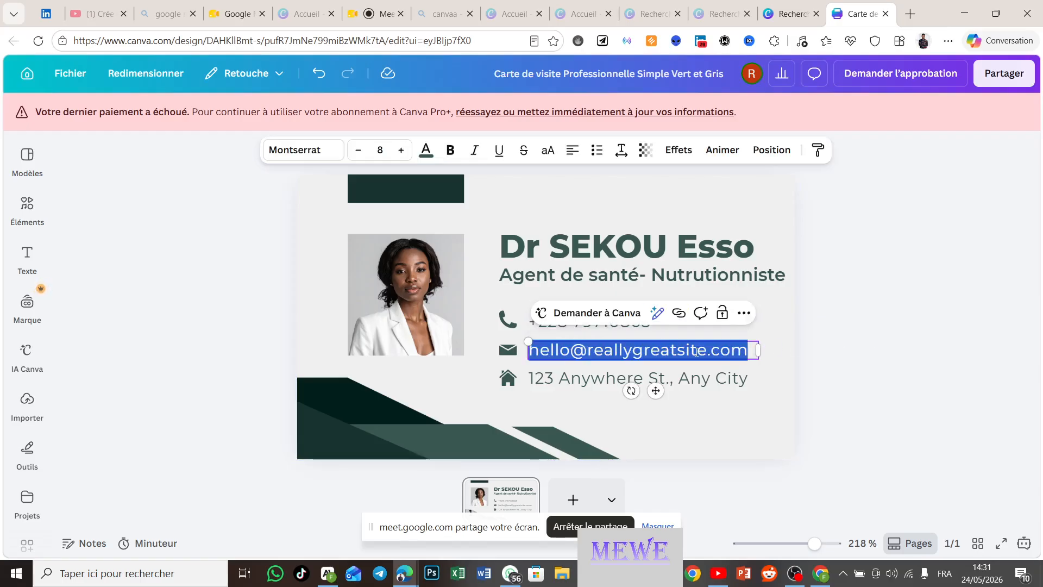
{"action": "key", "text": "Escape"}
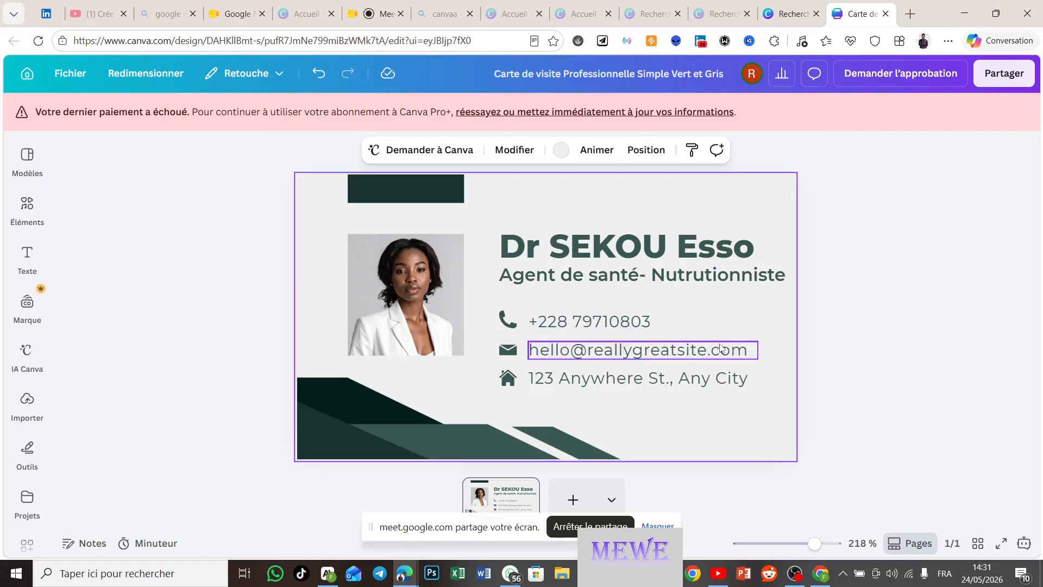
{"action": "left_click", "coordinate": [733, 313]}
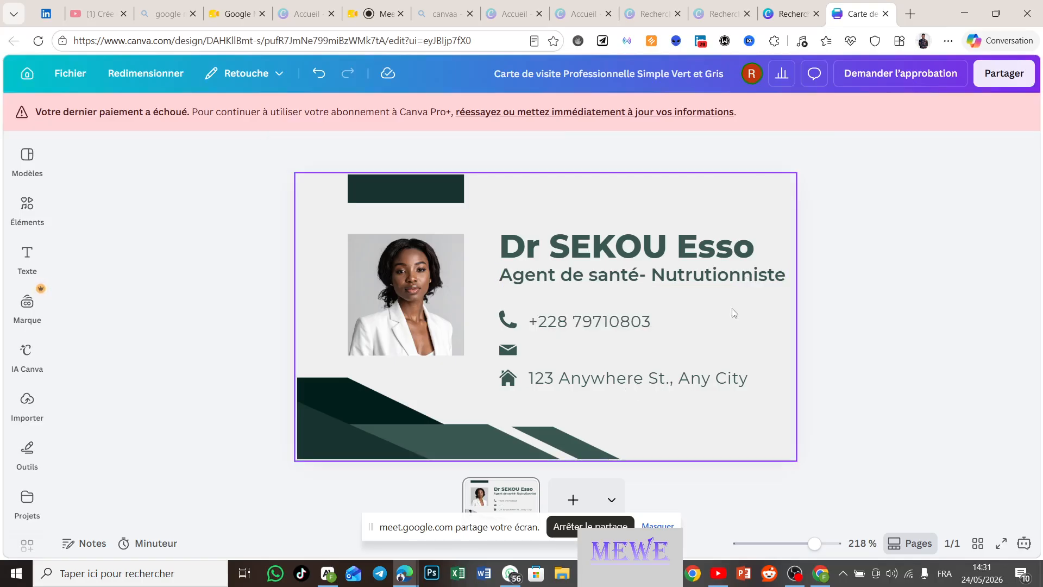
Step: Delete the envelope icon beside the removed email line
{"action": "left_click", "coordinate": [509, 351]}
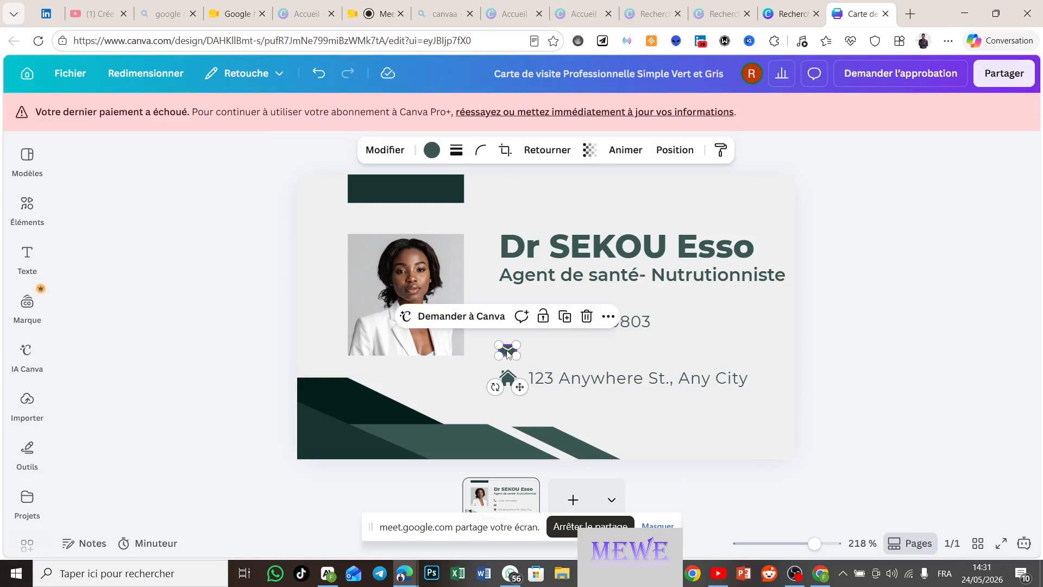
{"action": "left_click", "coordinate": [587, 317]}
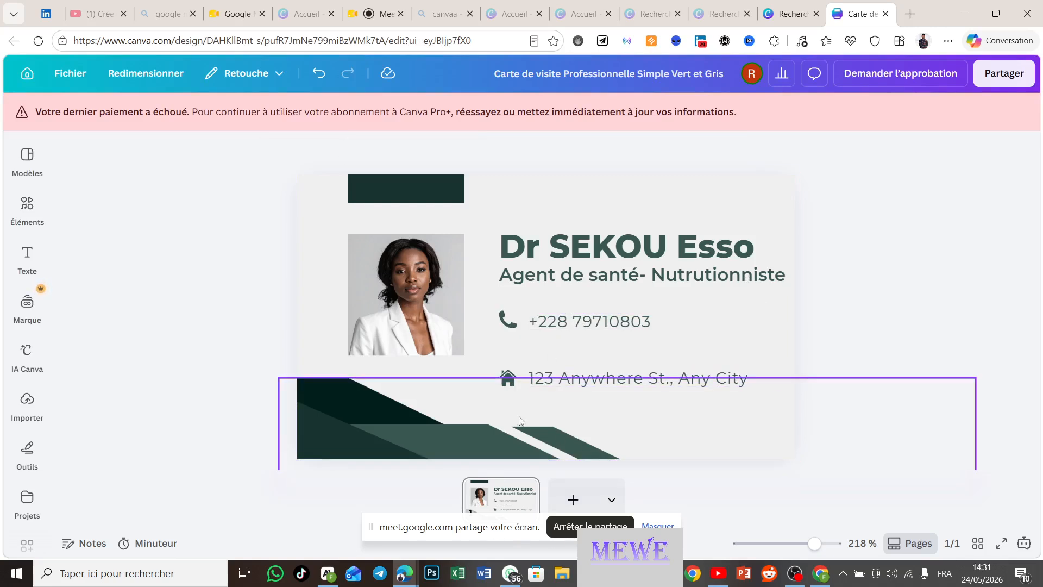
{"action": "left_click", "coordinate": [508, 377]}
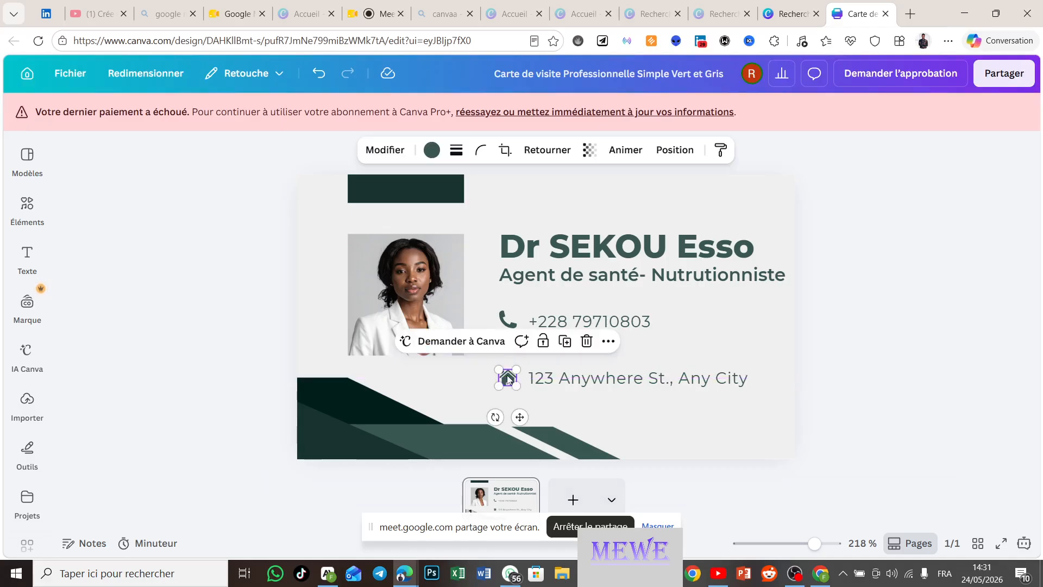
{"action": "left_click", "coordinate": [605, 378]}
Step: Replace the card's sample street address with 'Kara-sud, Togo'
{"action": "left_click", "coordinate": [605, 378]}
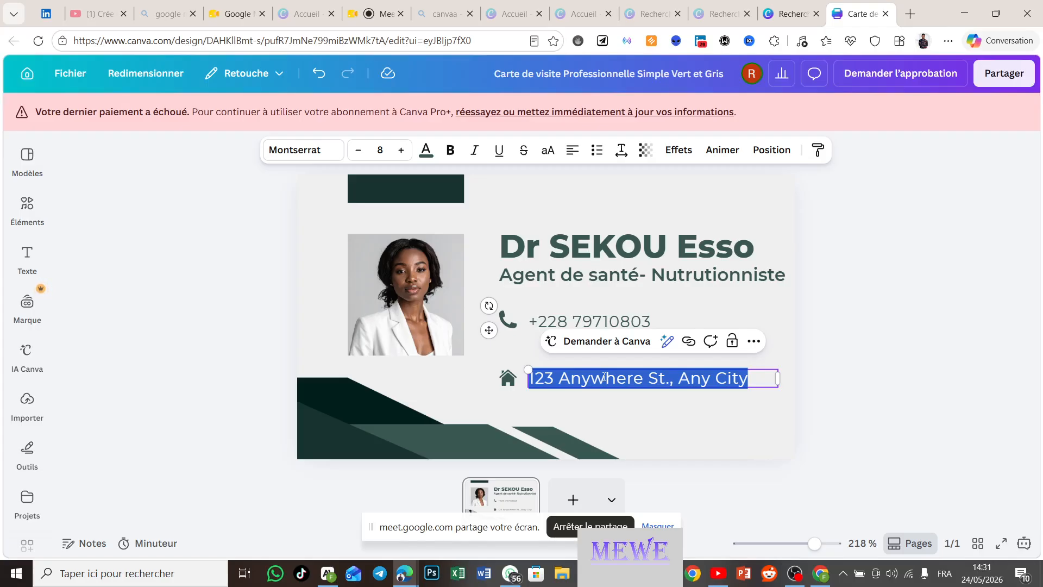
{"action": "type", "text": "Kara"}
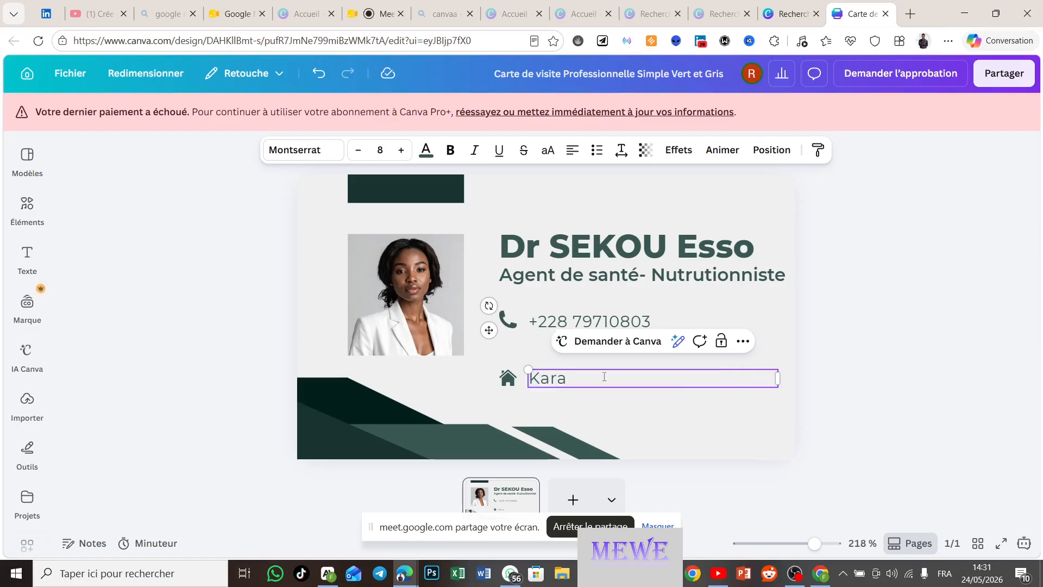
{"action": "type", "text": "-sud"}
{"action": "type", "text": ", Togo"}
{"action": "left_click", "coordinate": [930, 358]}
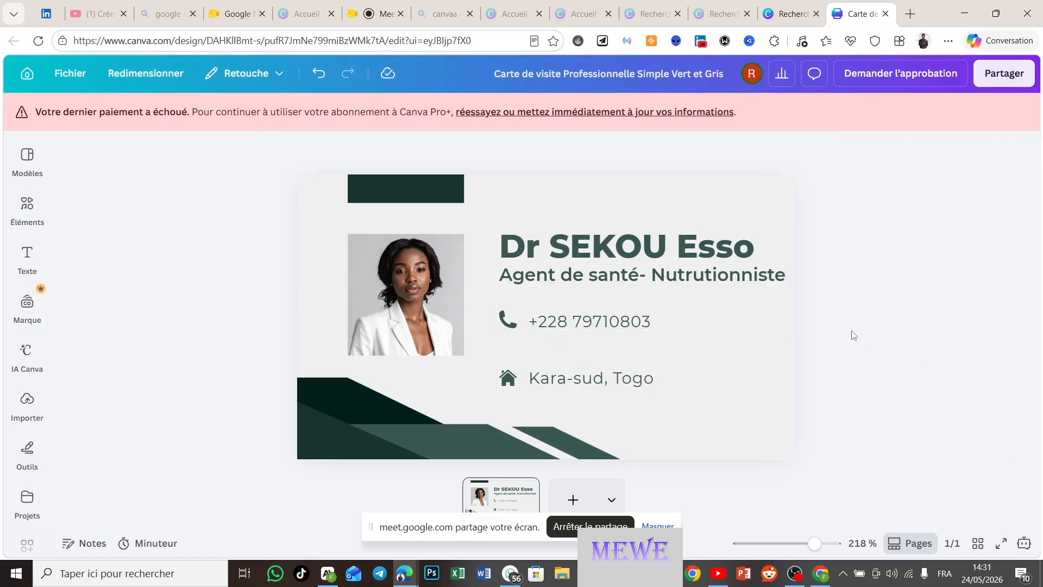
Step: Select the portrait photo and browse the previously uploaded images
{"action": "left_click", "coordinate": [406, 296]}
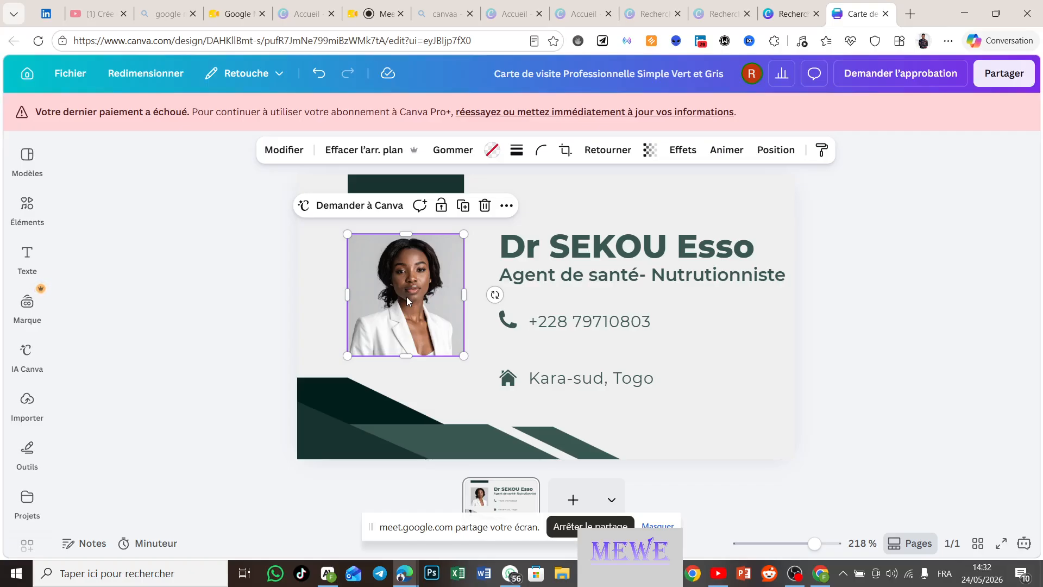
{"action": "left_click", "coordinate": [24, 215]}
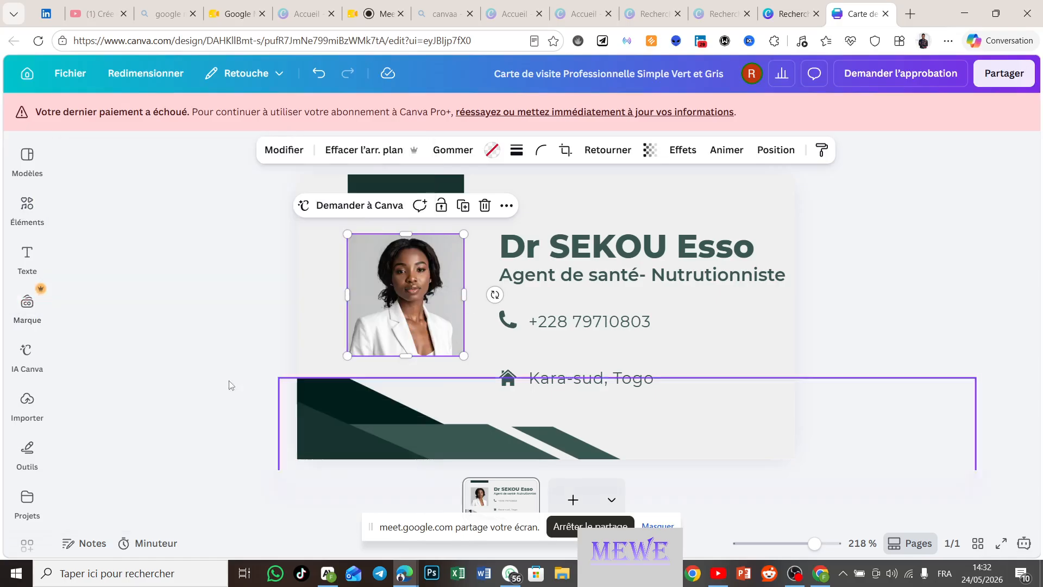
{"action": "left_click", "coordinate": [29, 400]}
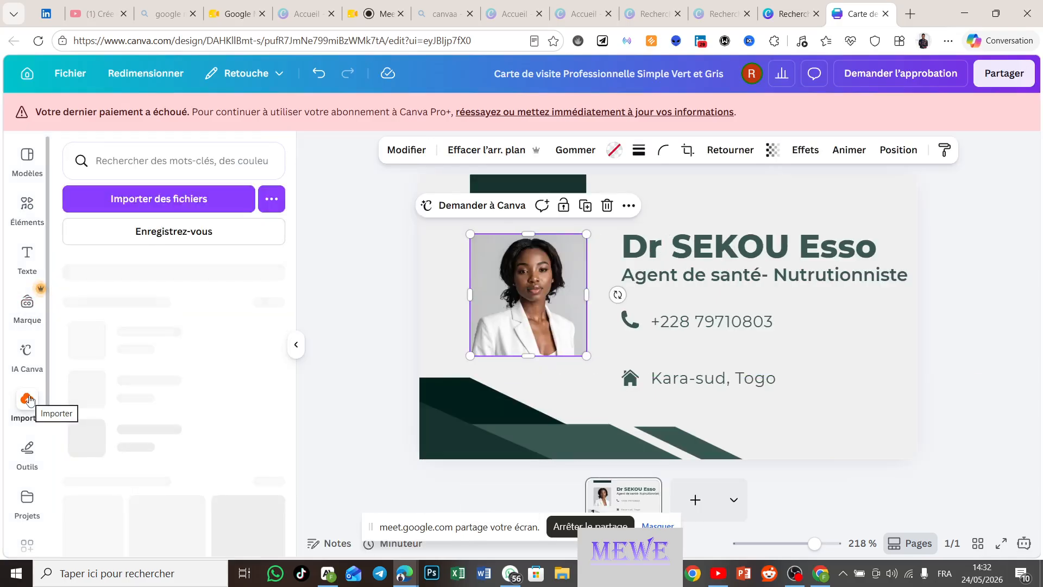
{"action": "scroll", "coordinate": [158, 438], "scroll_direction": "down", "scroll_amount": 2}
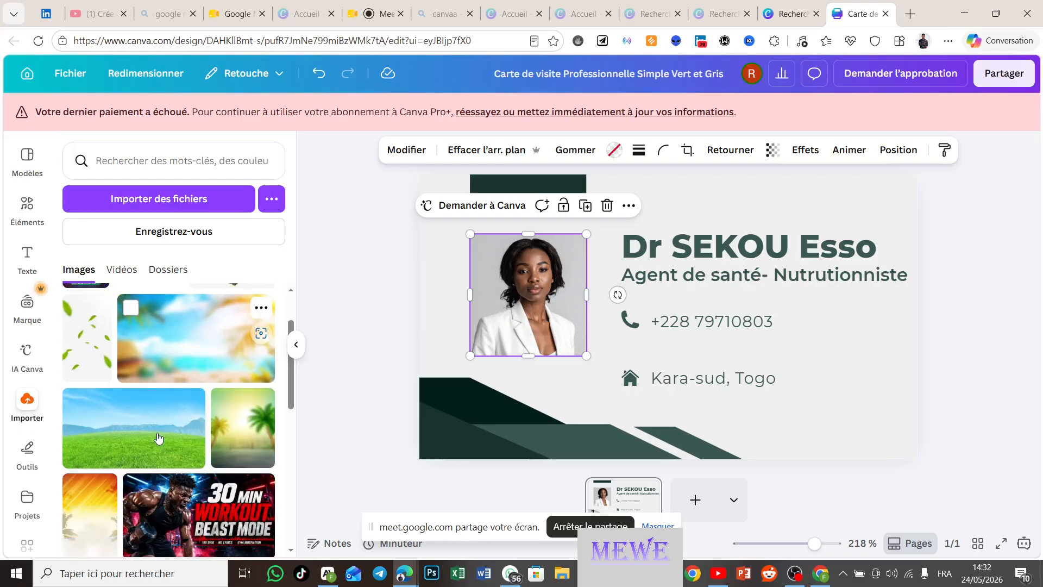
{"action": "scroll", "coordinate": [159, 438], "scroll_direction": "down", "scroll_amount": 10}
{"action": "scroll", "coordinate": [158, 438], "scroll_direction": "down", "scroll_amount": 4}
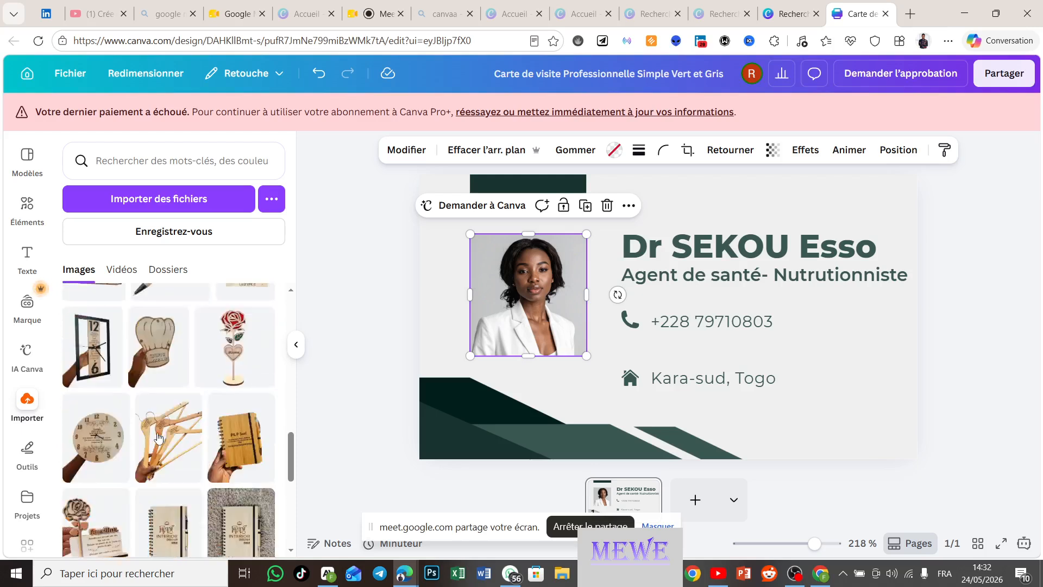
{"action": "scroll", "coordinate": [158, 438], "scroll_direction": "up", "scroll_amount": 3}
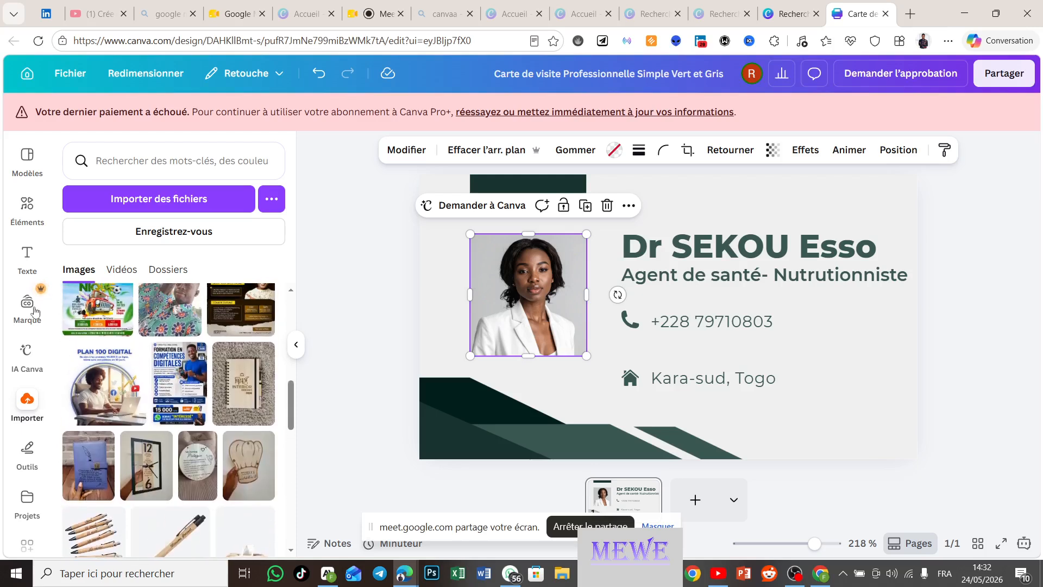
Step: Search Elements for 'medecin' and show all illustration results
{"action": "left_click", "coordinate": [27, 205]}
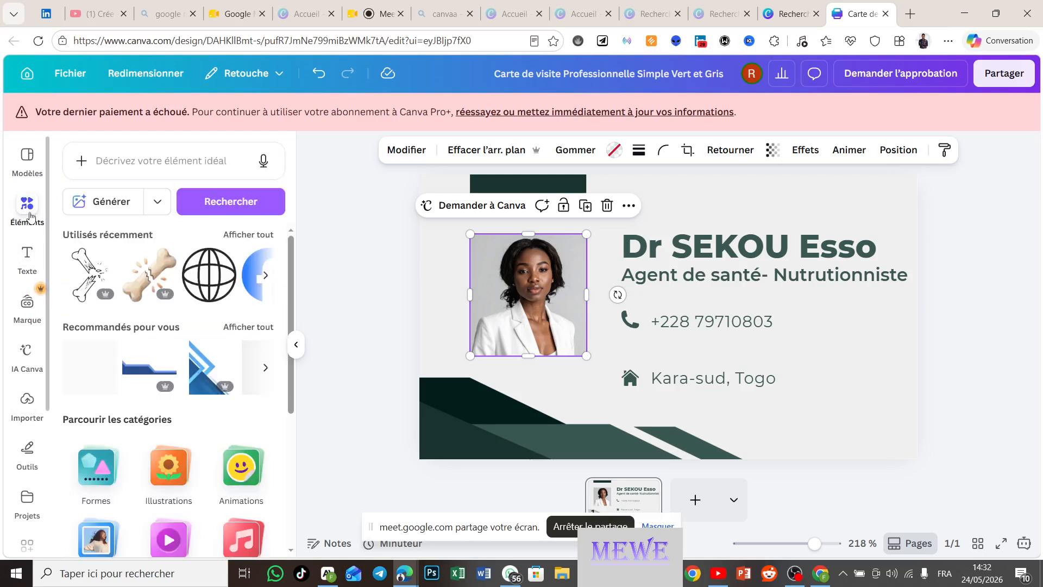
{"action": "left_click", "coordinate": [180, 160]}
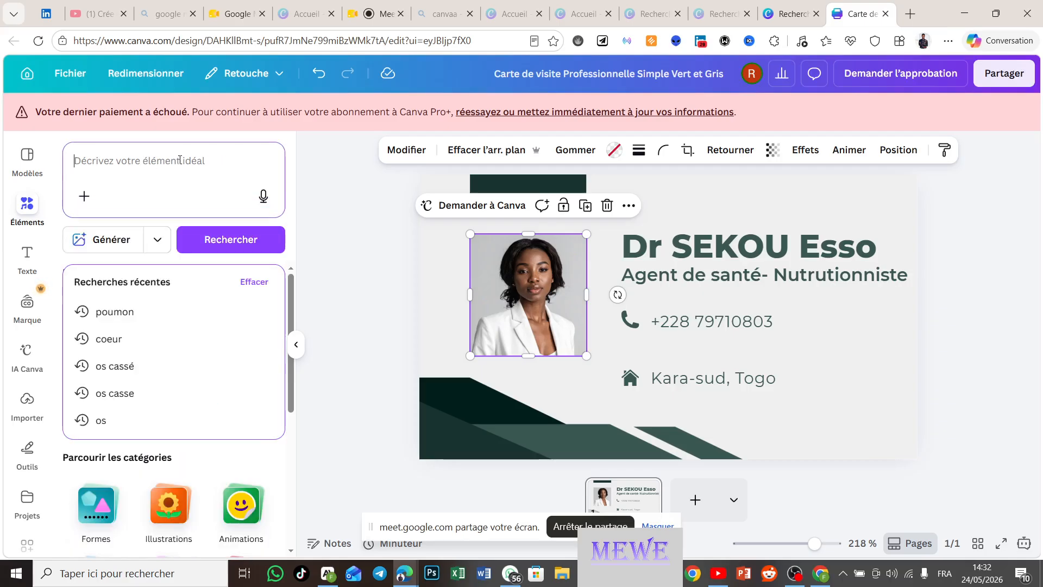
{"action": "type", "text": "medecin"}
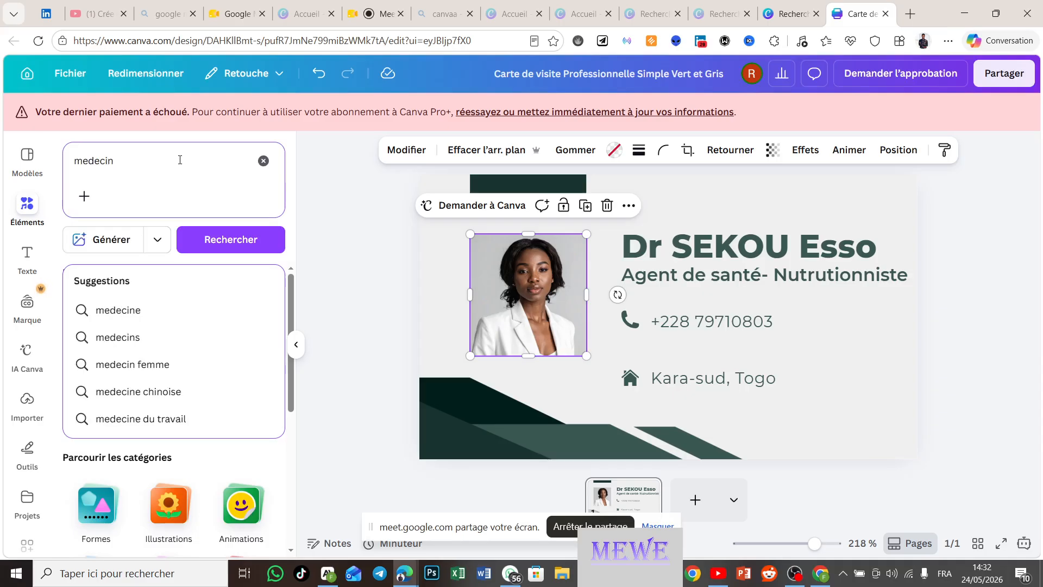
{"action": "key", "text": "Return"}
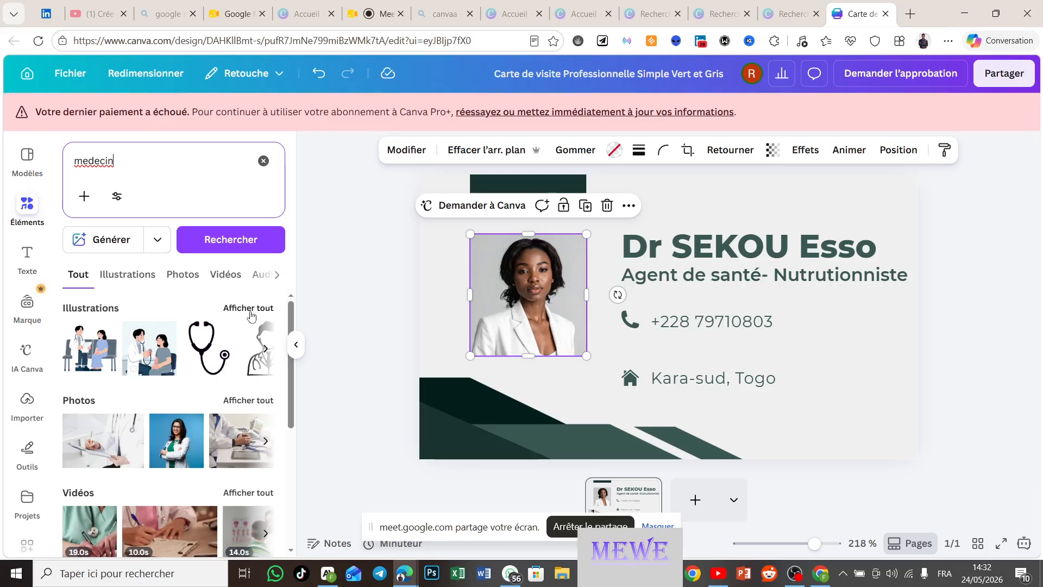
{"action": "left_click", "coordinate": [249, 308]}
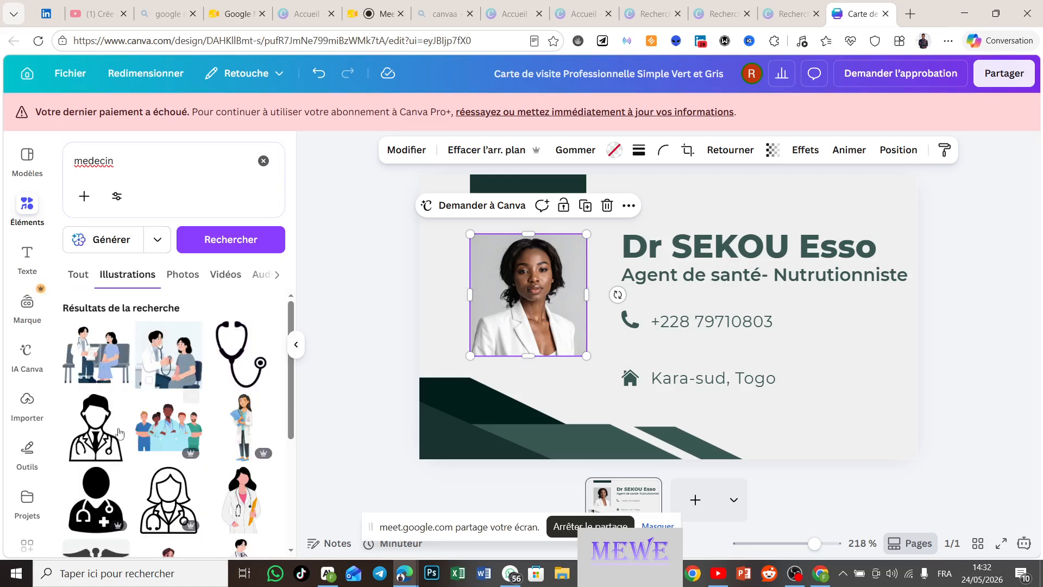
Step: Add the outlined doctor illustration over the portrait and browse the 'medecin' photo results
{"action": "left_click", "coordinate": [92, 438]}
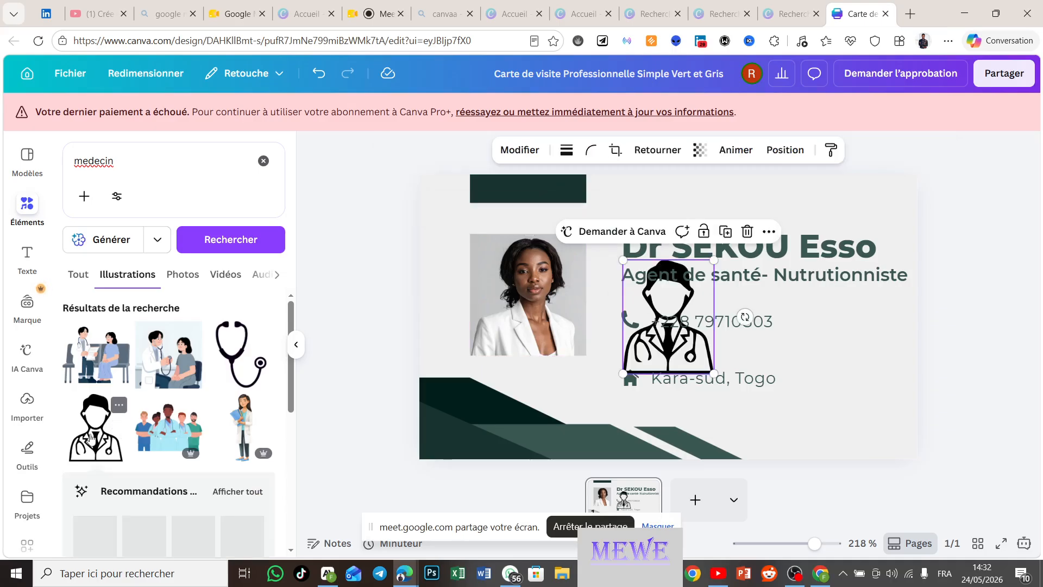
{"action": "left_click_drag", "start_coordinate": [677, 295], "coordinate": [652, 271]}
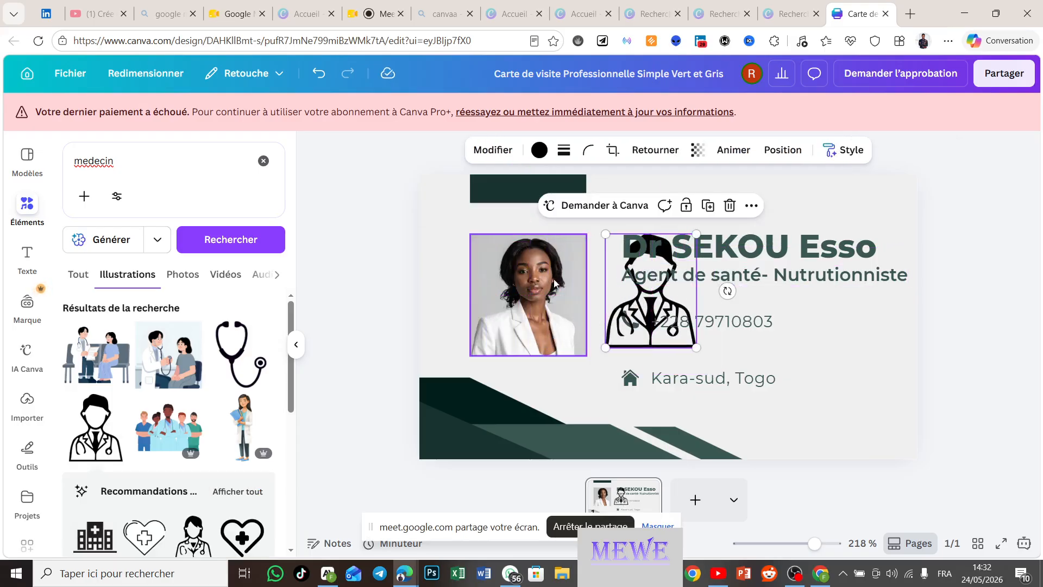
{"action": "left_click", "coordinate": [185, 275]}
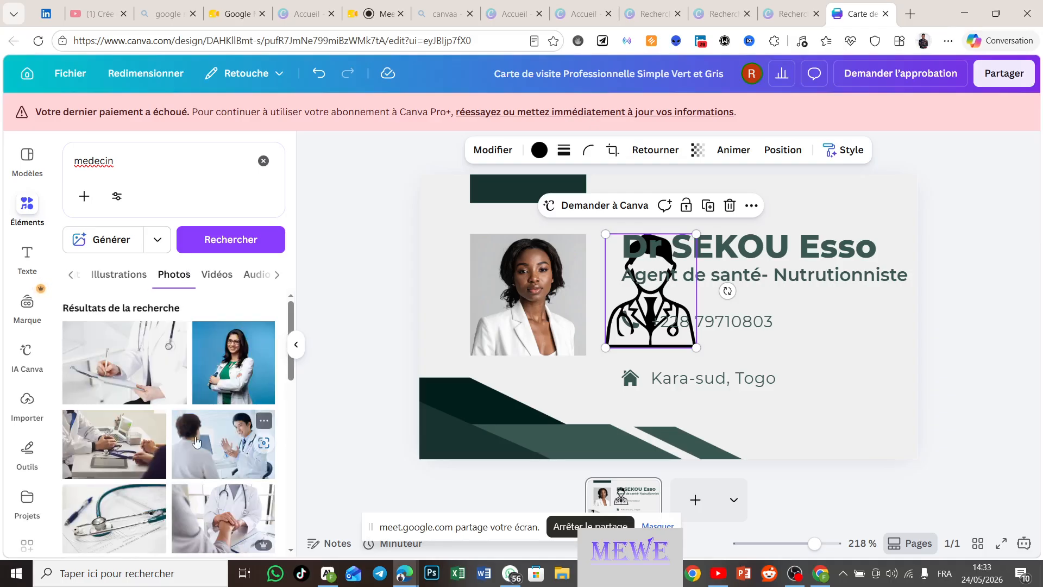
{"action": "scroll", "coordinate": [197, 443], "scroll_direction": "down", "scroll_amount": 4}
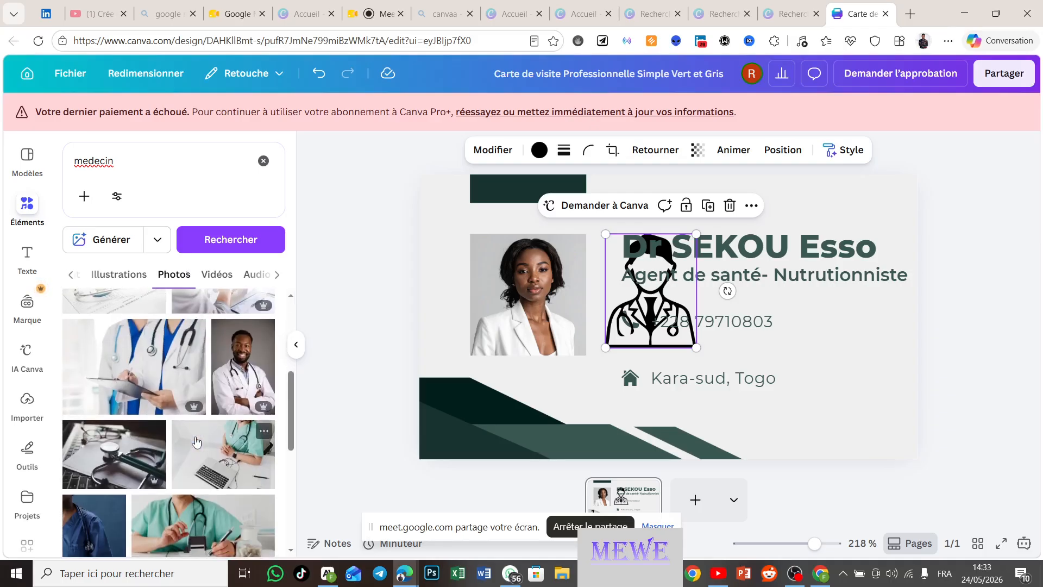
{"action": "scroll", "coordinate": [197, 443], "scroll_direction": "down", "scroll_amount": 1}
{"action": "scroll", "coordinate": [196, 443], "scroll_direction": "up", "scroll_amount": 1}
{"action": "scroll", "coordinate": [196, 443], "scroll_direction": "down", "scroll_amount": 3}
{"action": "scroll", "coordinate": [196, 443], "scroll_direction": "up", "scroll_amount": 2}
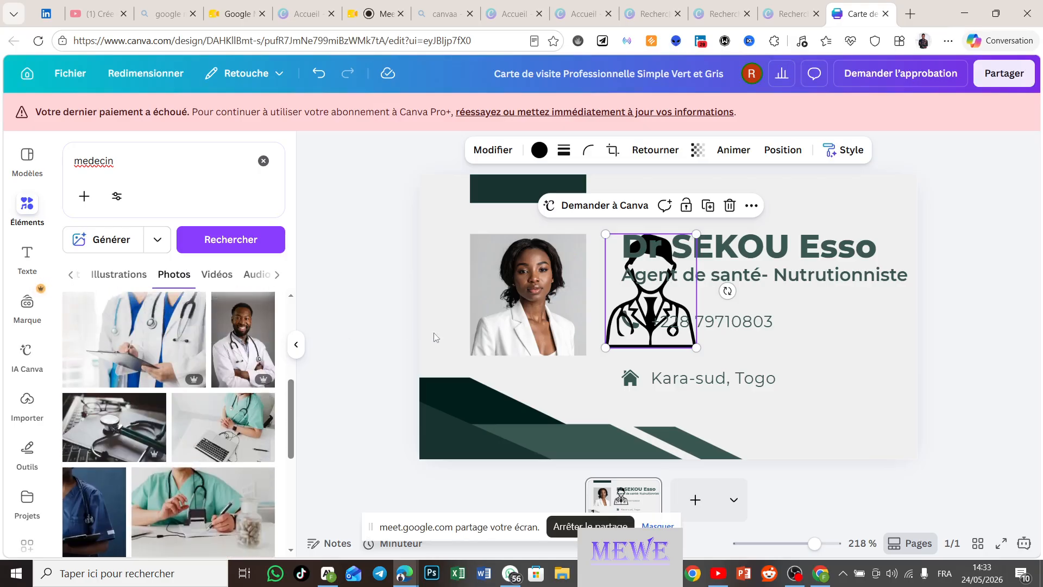
Step: Delete the woman's photo, place the doctor icon in its spot, and remove the empty frame
{"action": "left_click", "coordinate": [517, 310]}
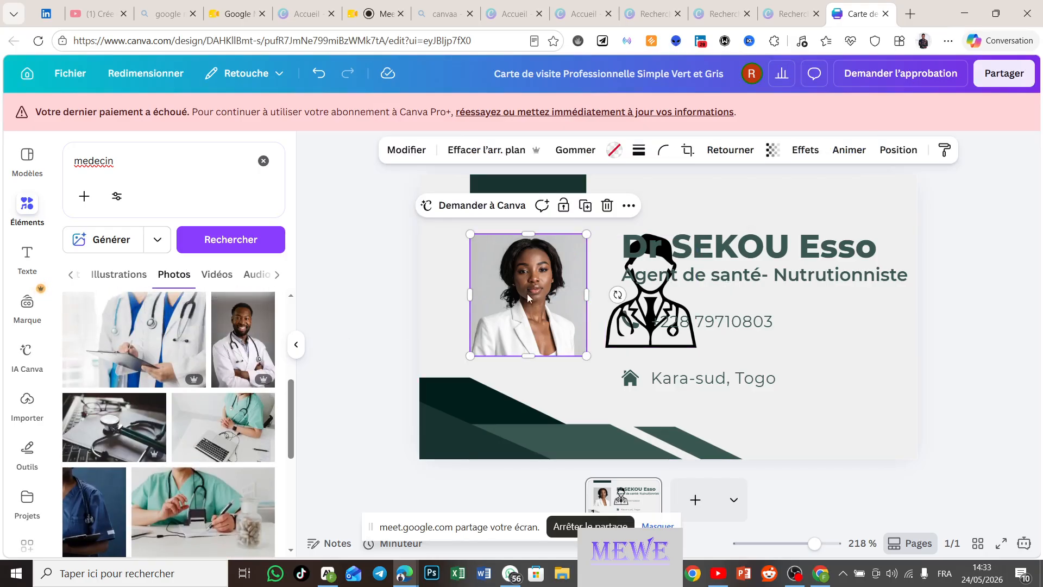
{"action": "left_click", "coordinate": [604, 207]}
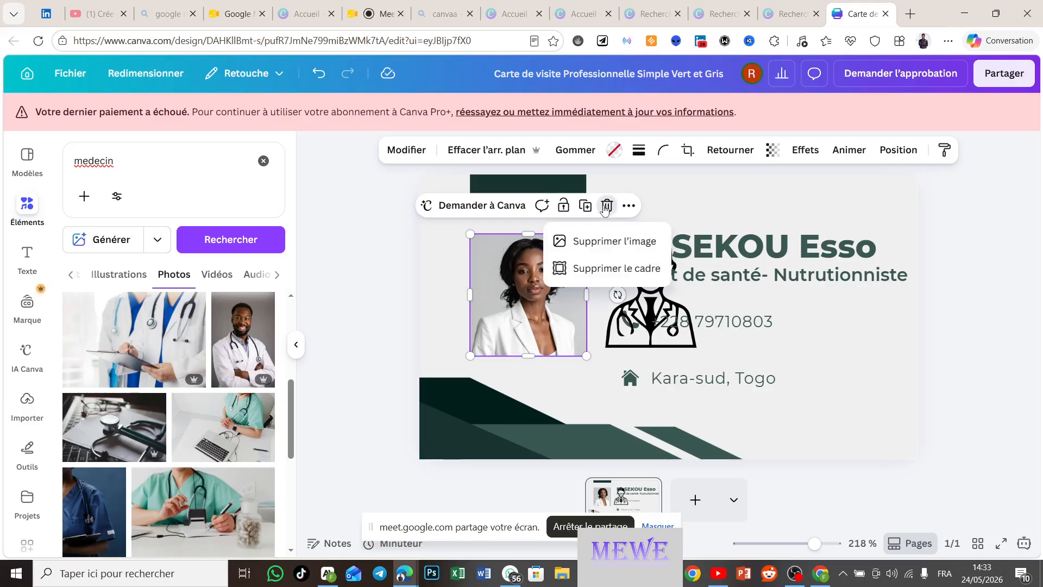
{"action": "left_click", "coordinate": [602, 253]}
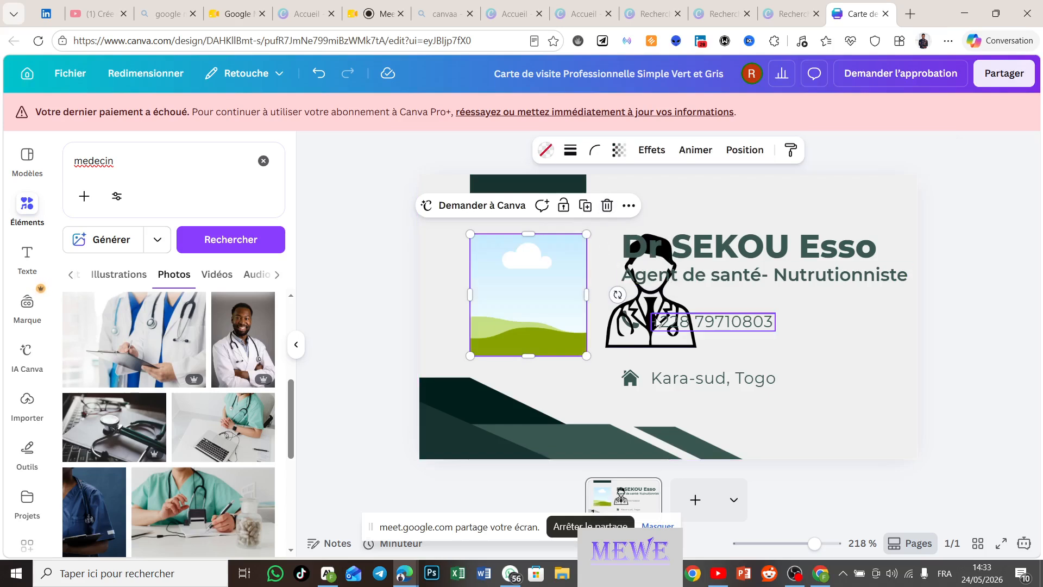
{"action": "left_click_drag", "start_coordinate": [632, 315], "coordinate": [515, 318]}
{"action": "left_click", "coordinate": [467, 266]}
{"action": "left_click", "coordinate": [474, 266]}
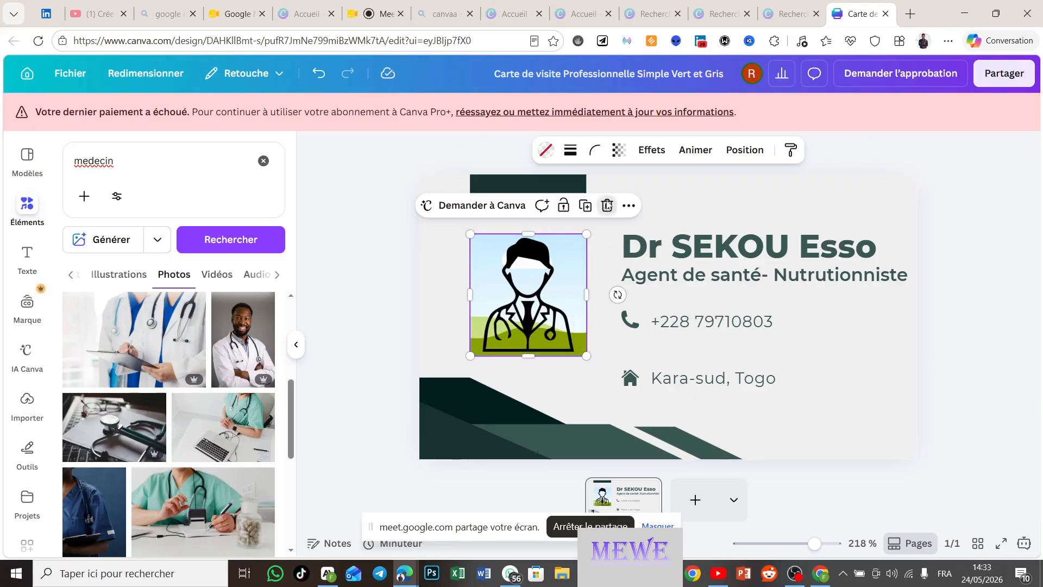
{"action": "left_click", "coordinate": [607, 205]}
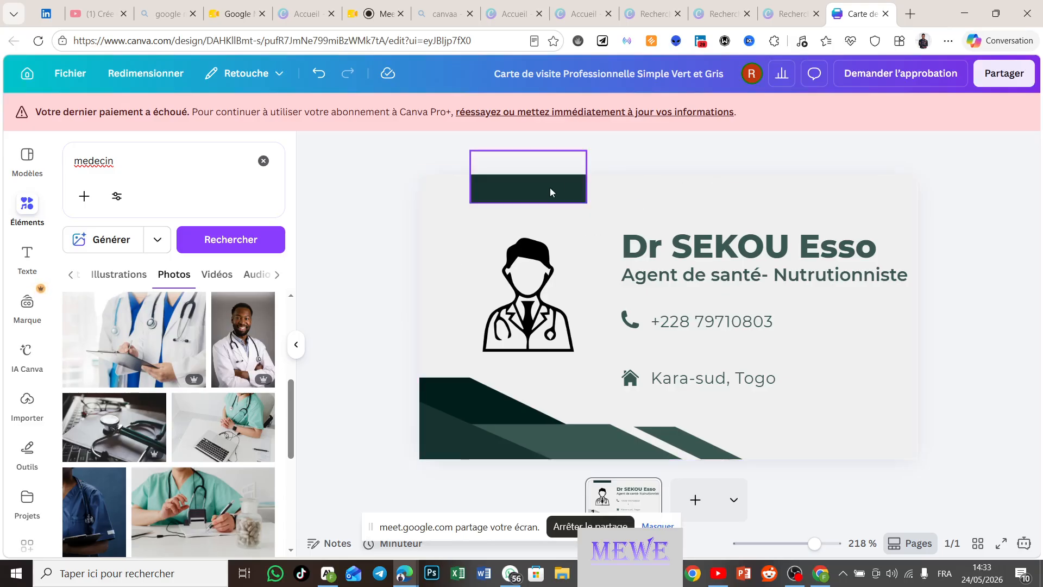
{"action": "left_click_drag", "start_coordinate": [550, 193], "coordinate": [385, 249]}
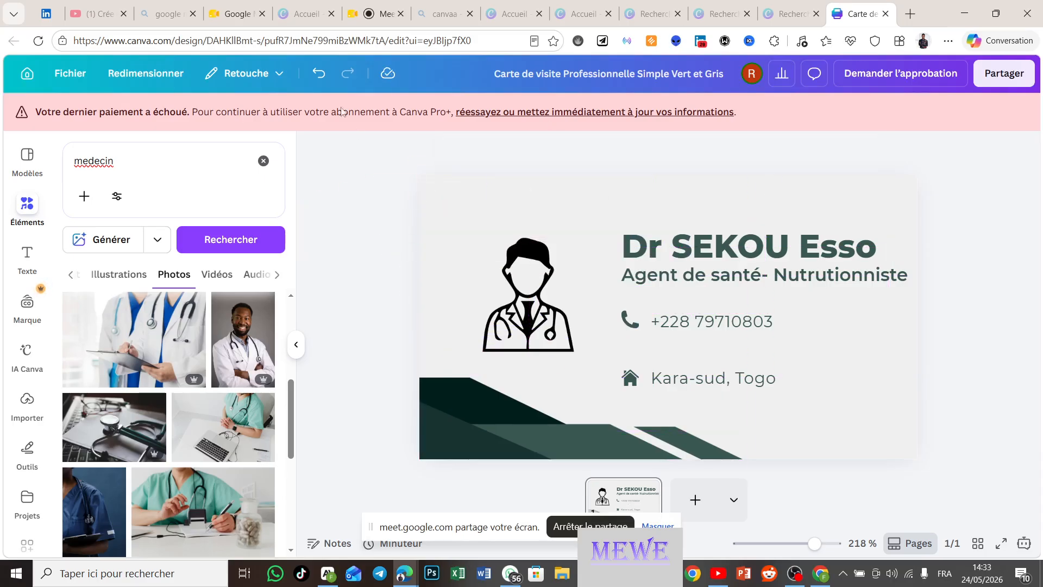
{"action": "left_click", "coordinate": [314, 80]}
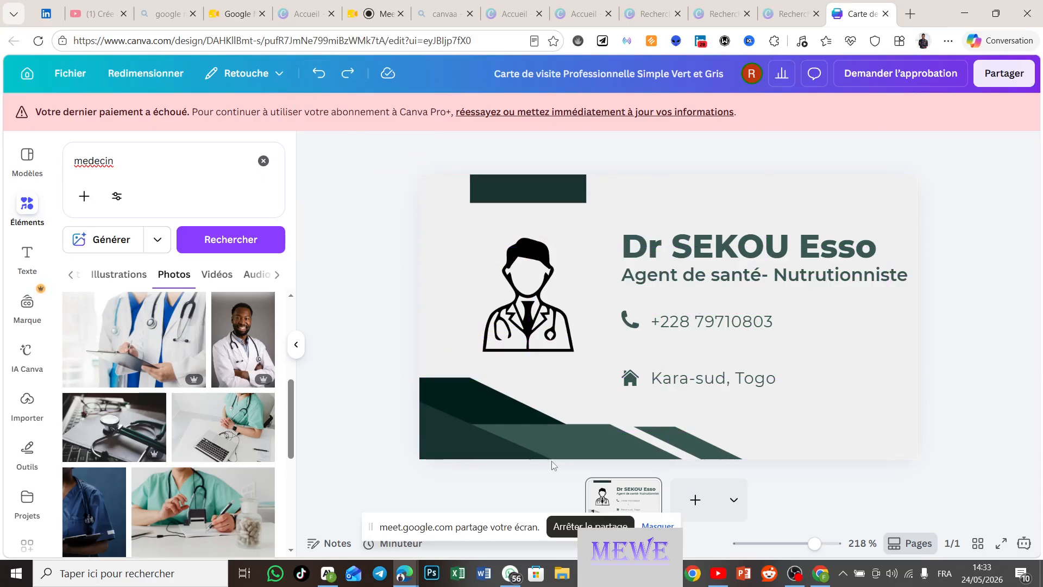
{"action": "left_click", "coordinate": [488, 449]}
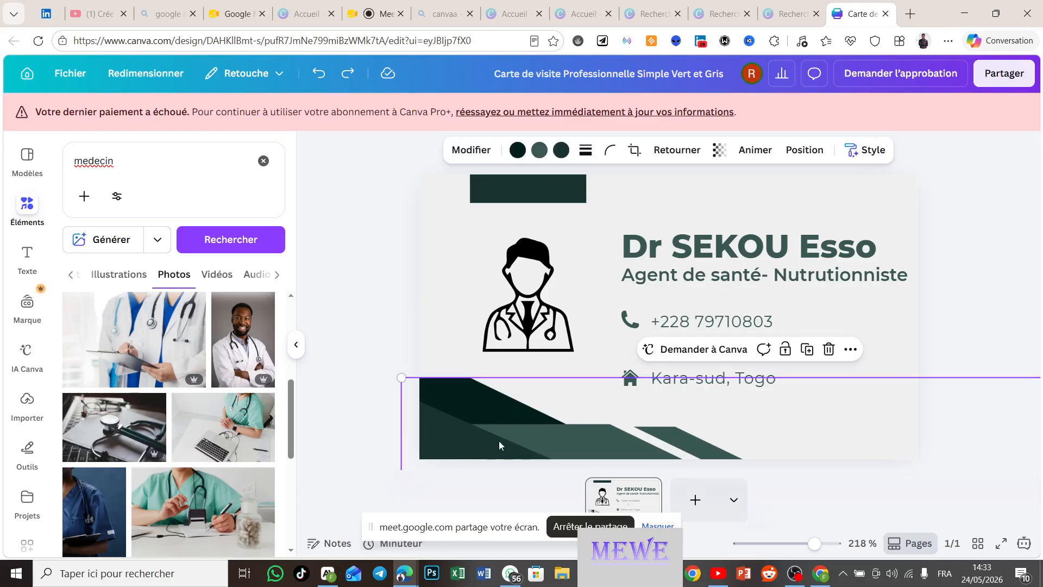
{"action": "left_click_drag", "start_coordinate": [499, 439], "coordinate": [507, 461]}
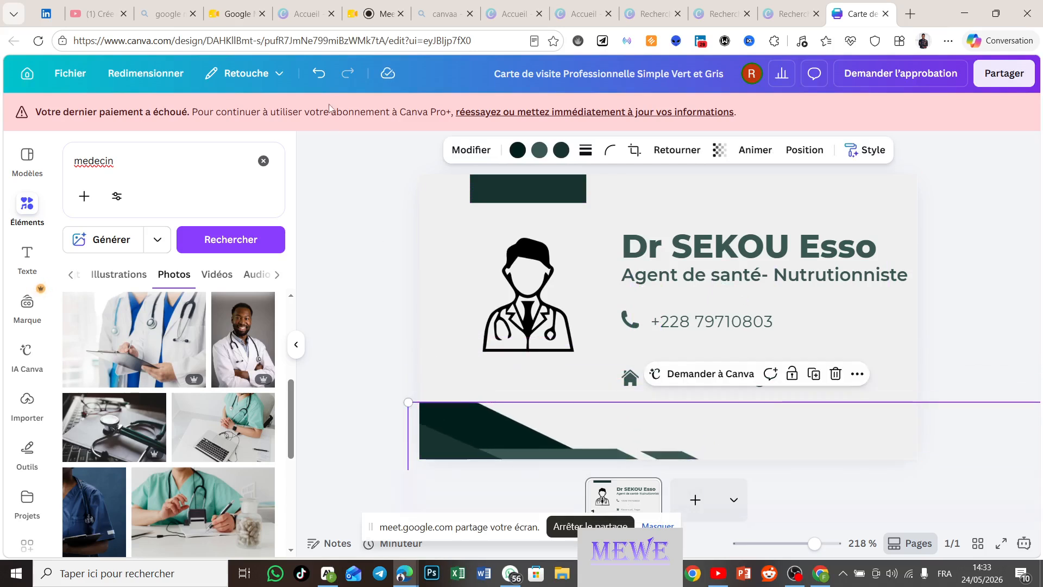
{"action": "left_click", "coordinate": [319, 74]}
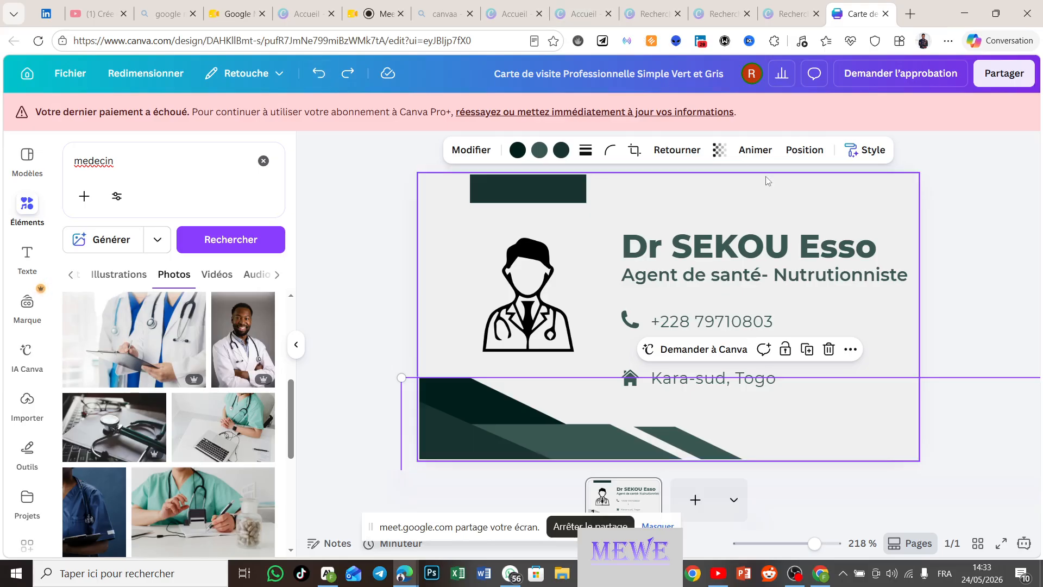
Step: Download the business card from Canva as a PNG file
{"action": "left_click", "coordinate": [999, 75]}
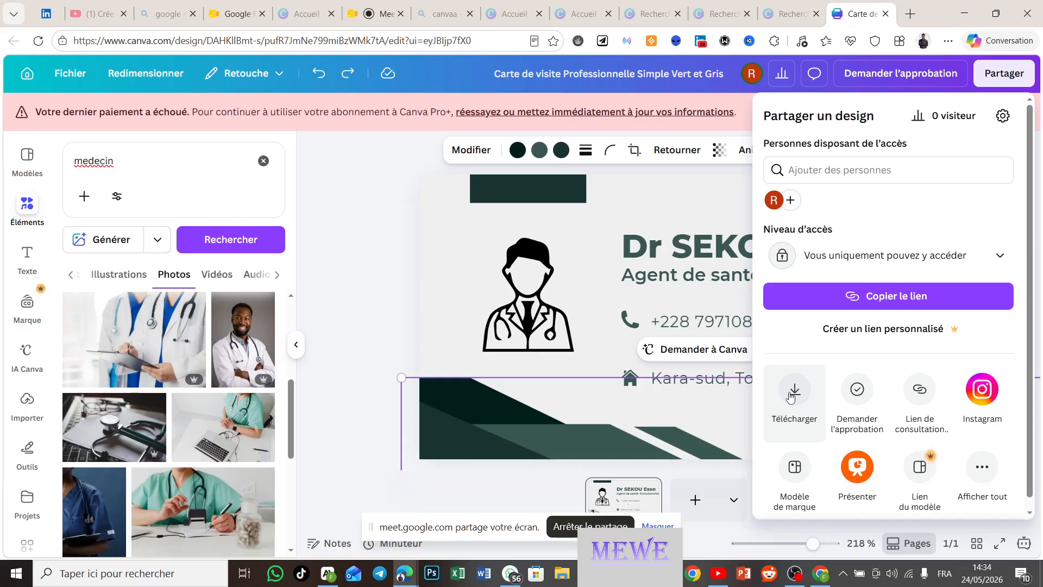
{"action": "left_click", "coordinate": [791, 396]}
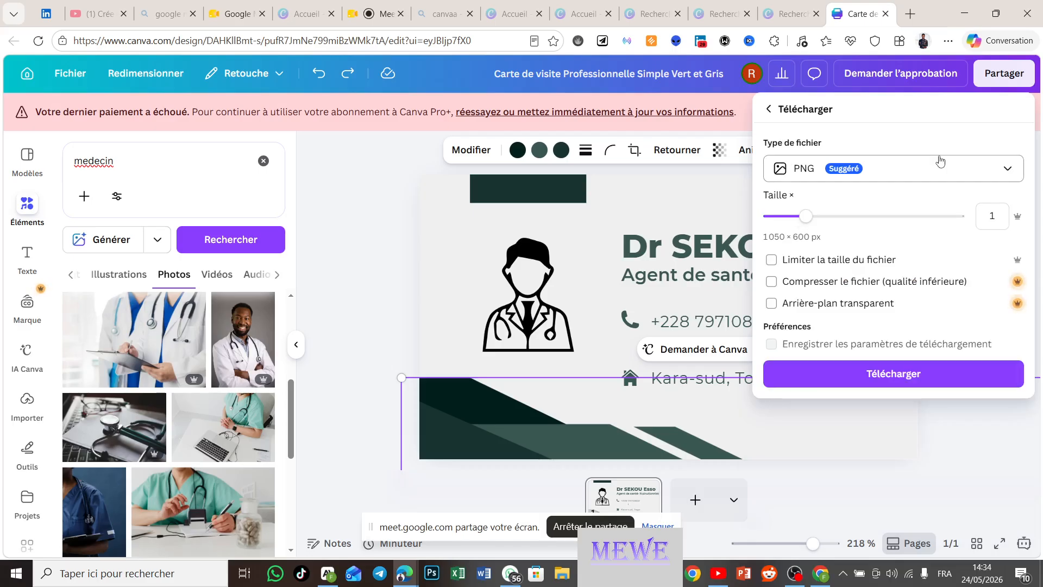
{"action": "left_click", "coordinate": [1012, 174]}
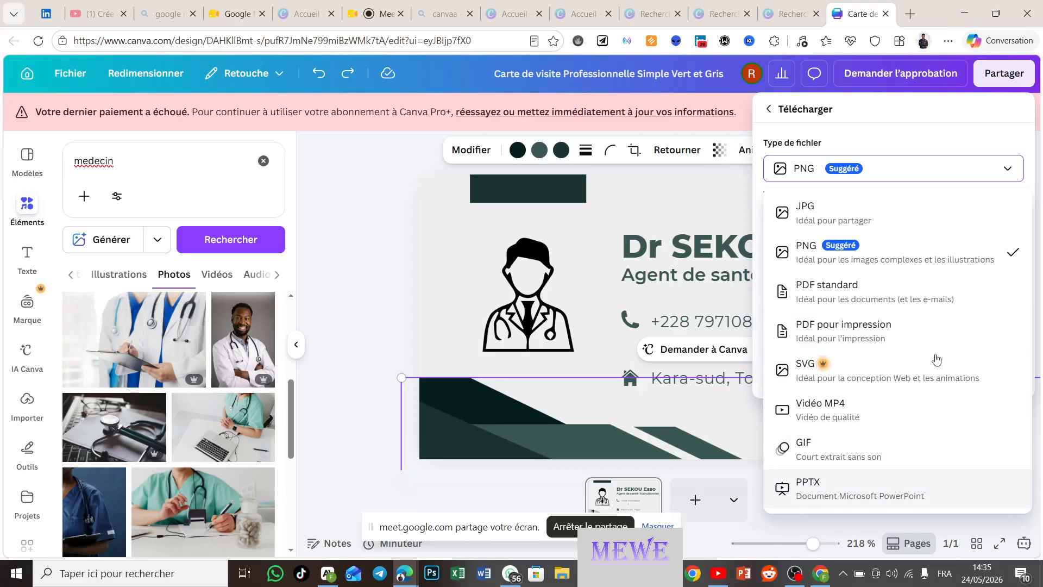
{"action": "left_click", "coordinate": [993, 254]}
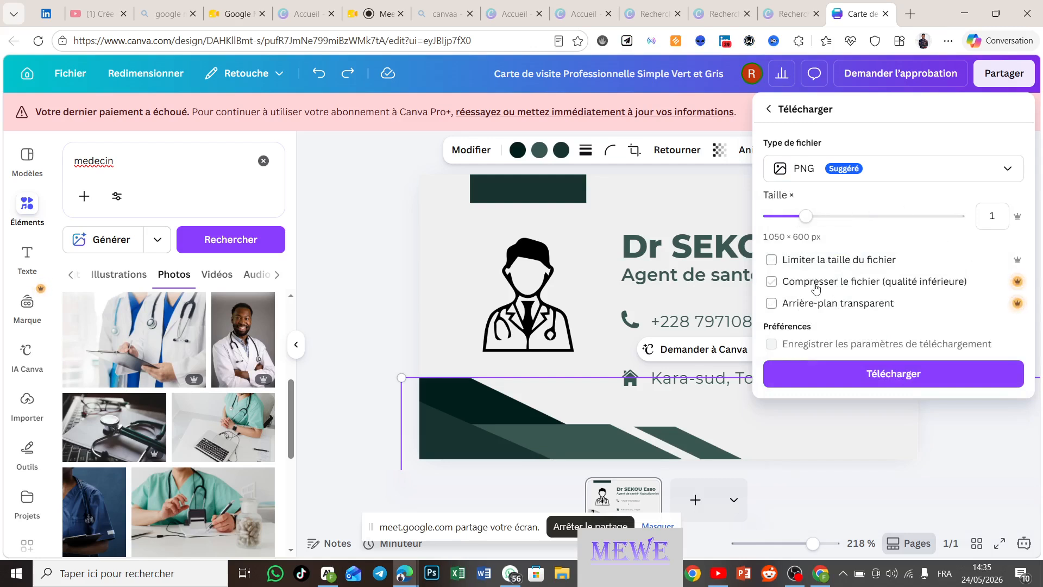
{"action": "left_click", "coordinate": [876, 378]}
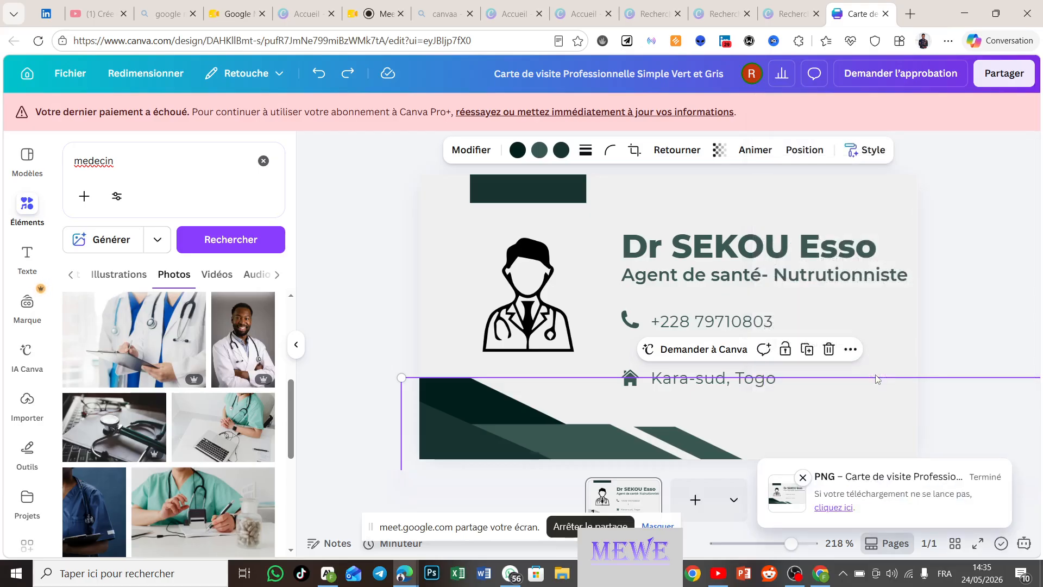
Step: Save the downloaded PNG in the browser and open it in the photo viewer
{"action": "left_click", "coordinate": [834, 508]}
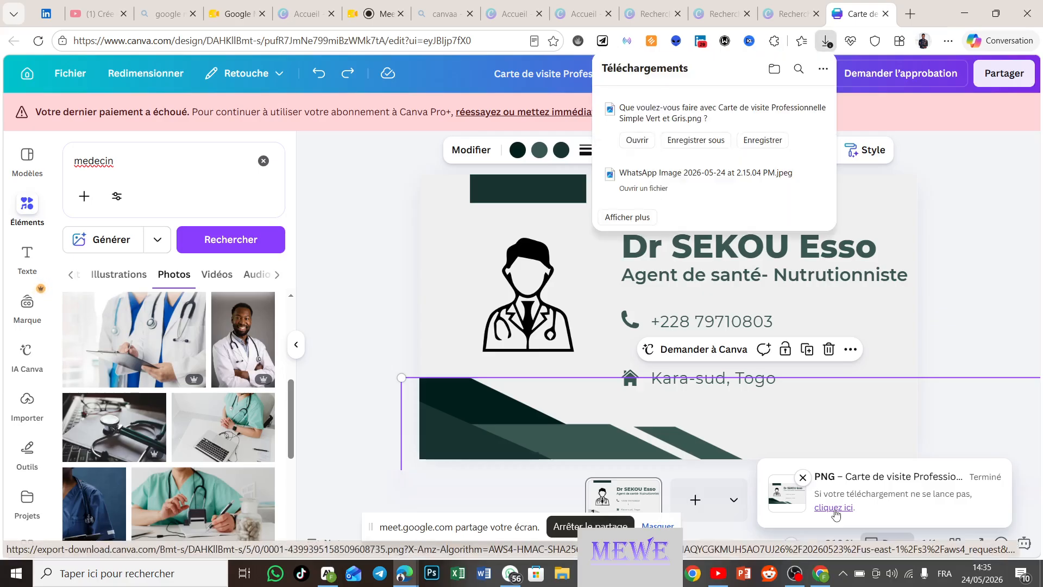
{"action": "left_click", "coordinate": [762, 139]}
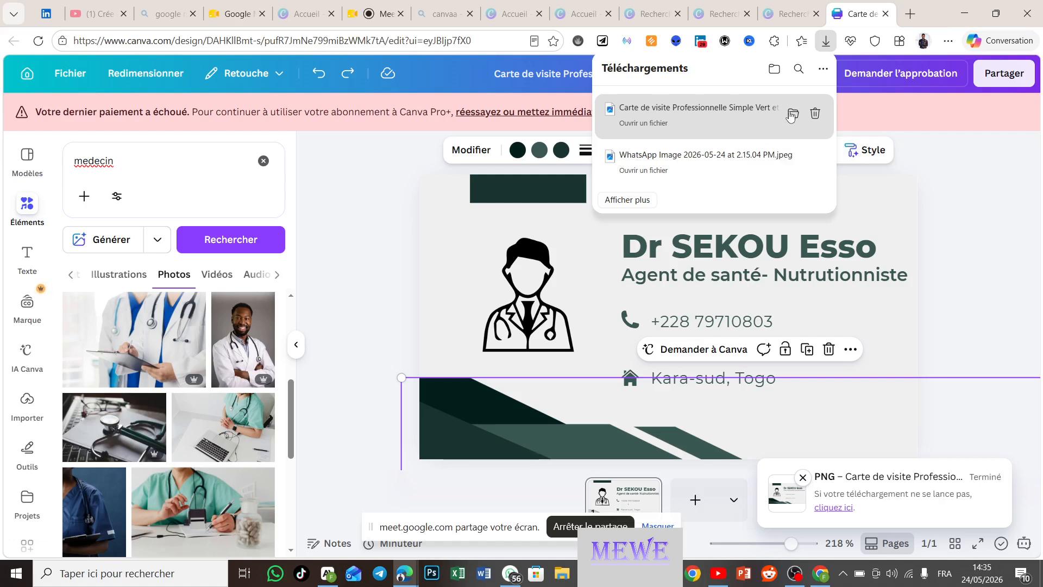
{"action": "left_click", "coordinate": [629, 124]}
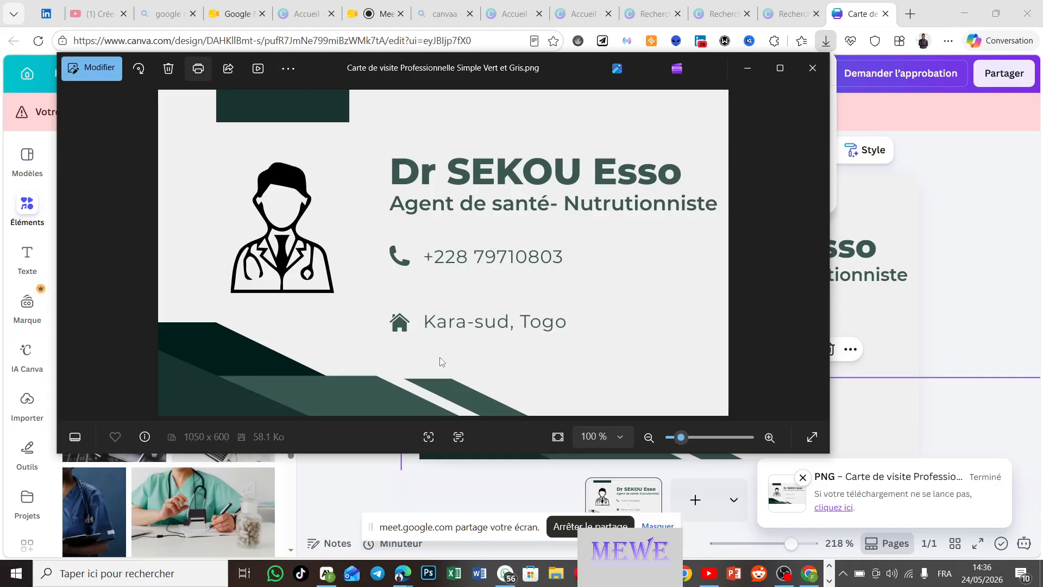
Step: Copy the business card image from Photos to the clipboard and switch to WhatsApp Web
{"action": "left_click", "coordinate": [229, 69]}
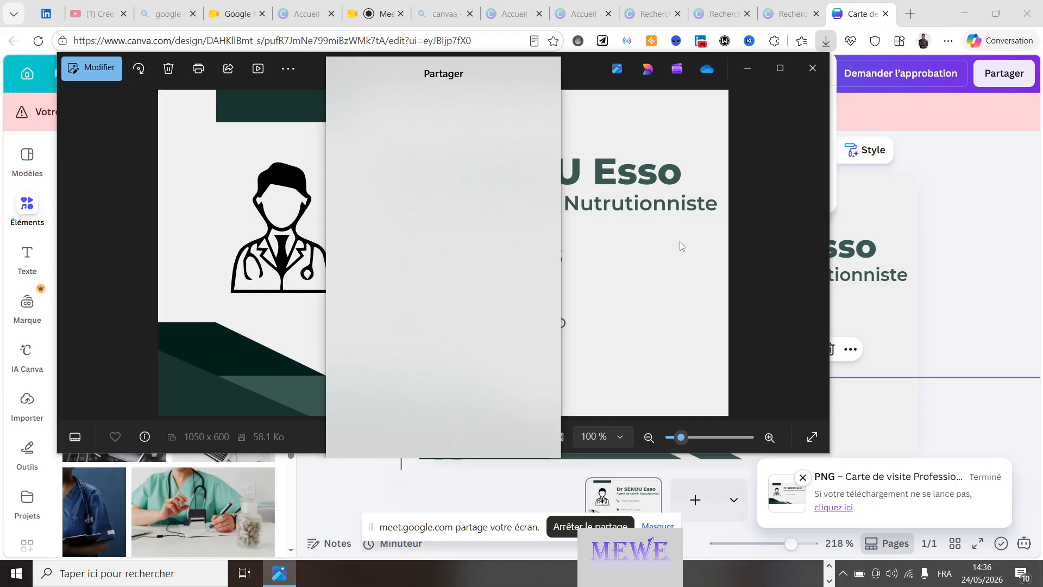
{"action": "left_click", "coordinate": [566, 58]}
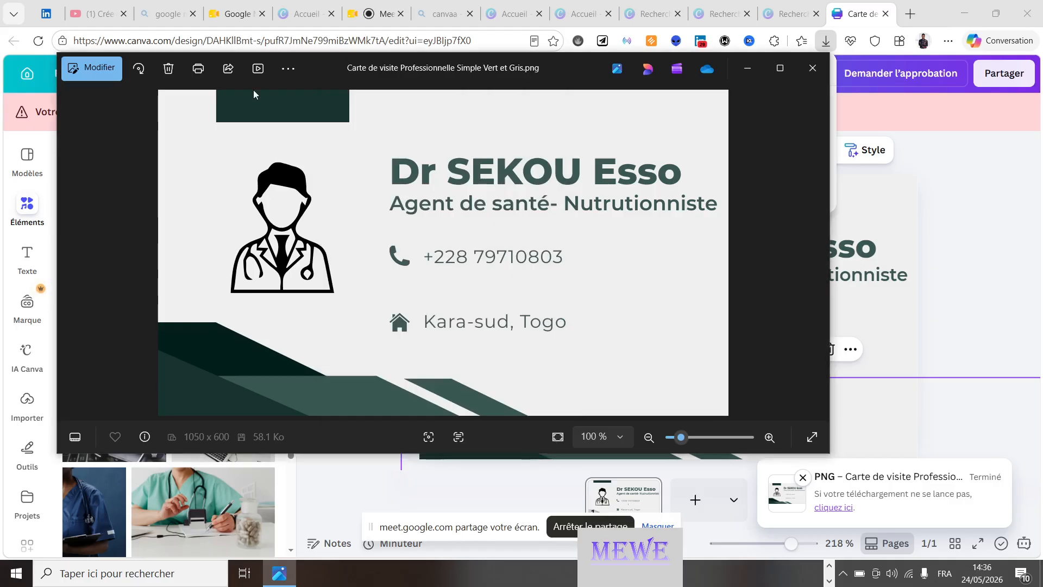
{"action": "left_click", "coordinate": [286, 68]}
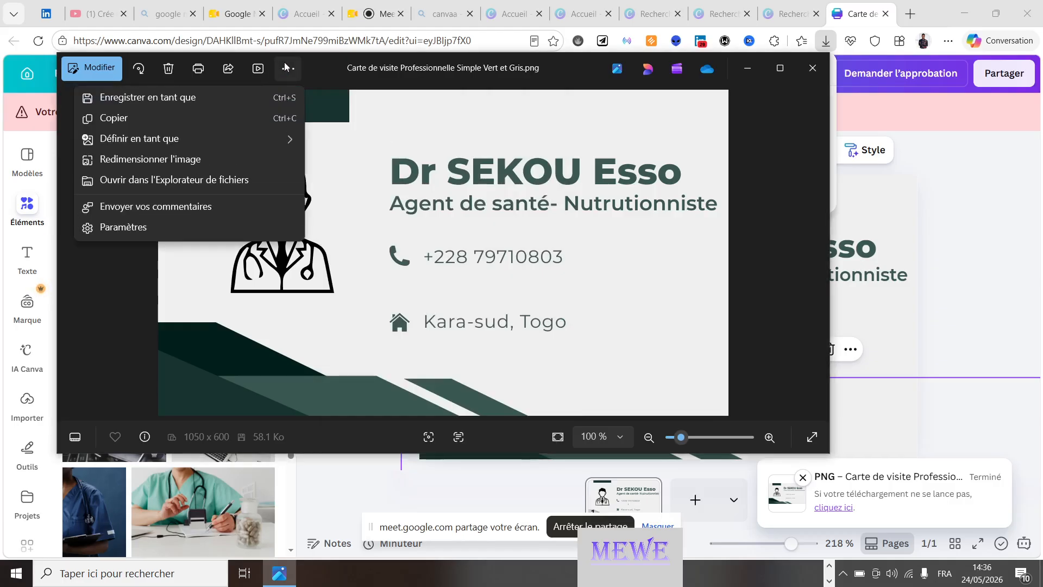
{"action": "left_click", "coordinate": [161, 118]}
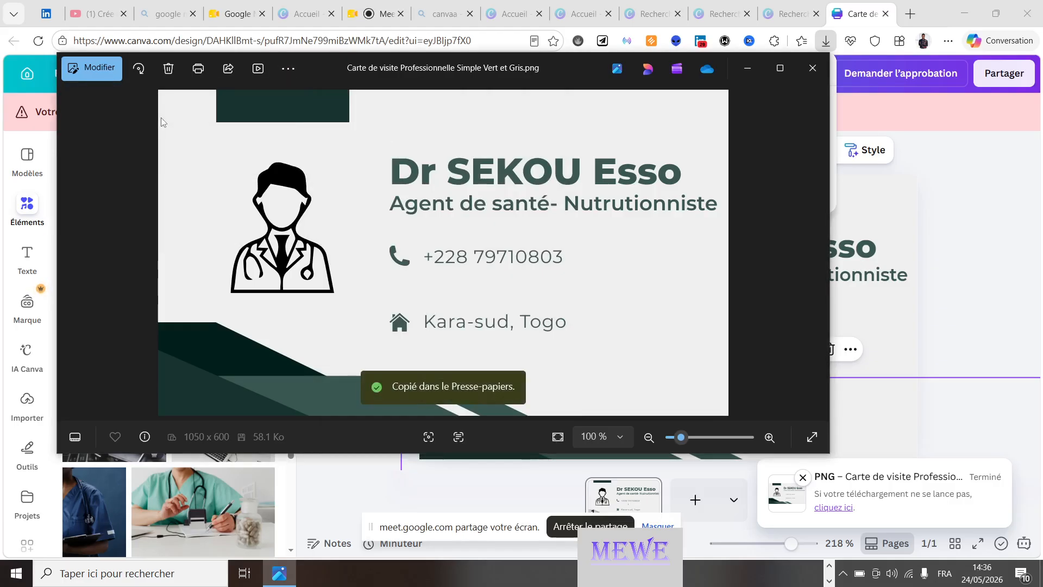
{"action": "left_click", "coordinate": [830, 567]}
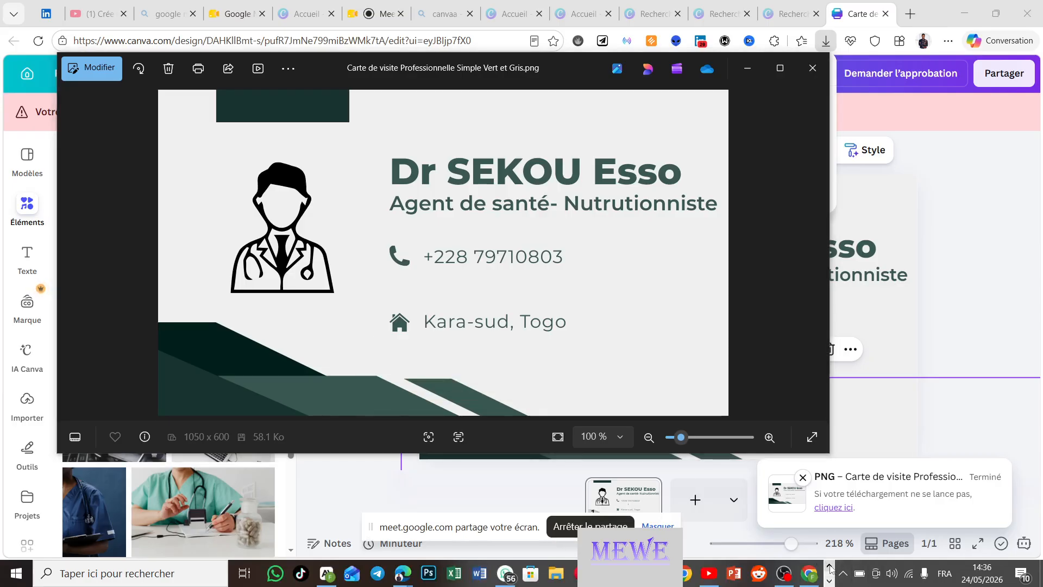
{"action": "left_click", "coordinate": [512, 570]}
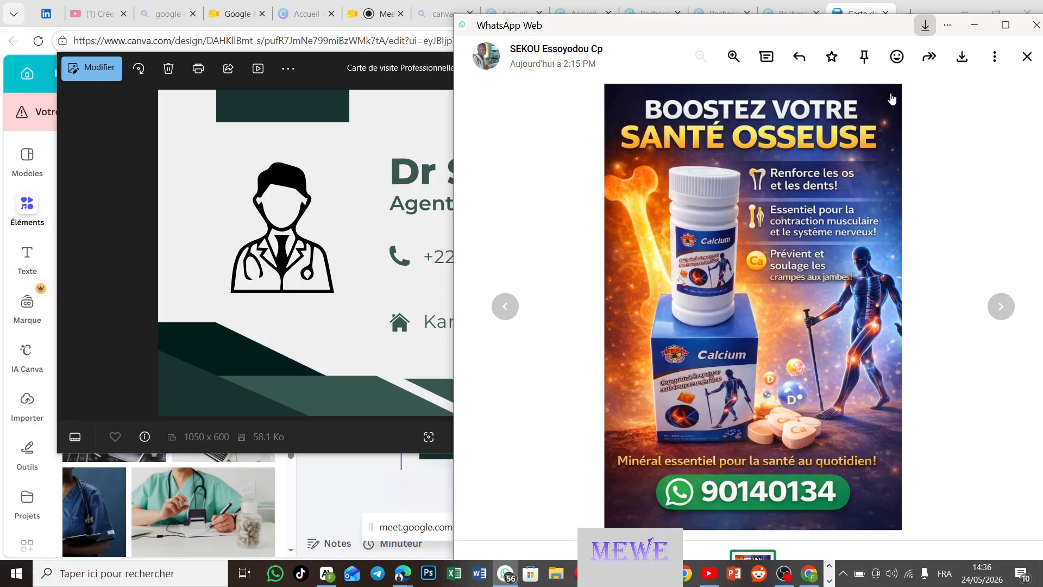
Step: Send the pasted business card image in the WhatsApp chat, then return to the Photos viewer
{"action": "key", "text": "Escape"}
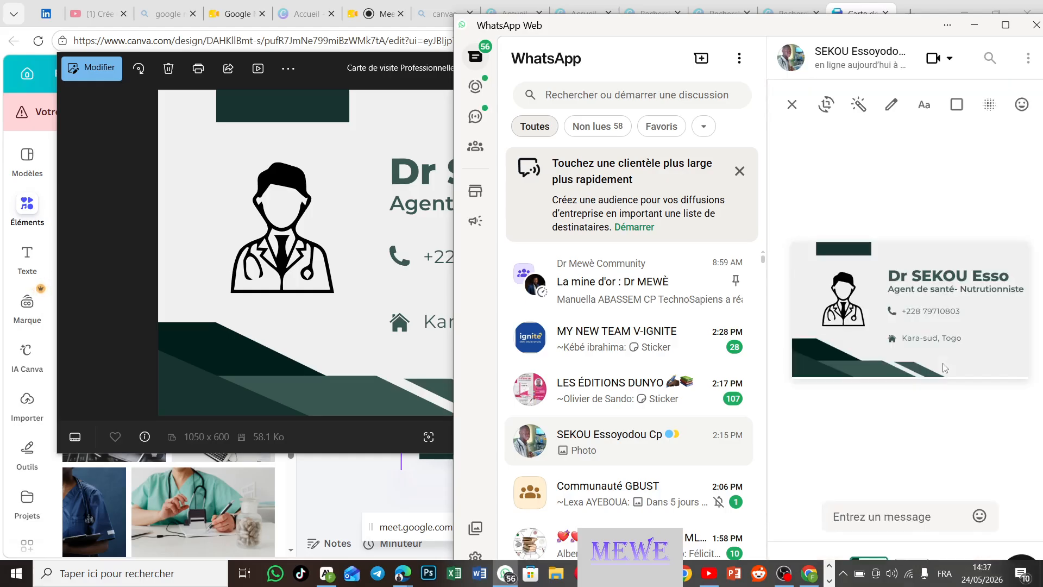
{"action": "key", "text": "Return"}
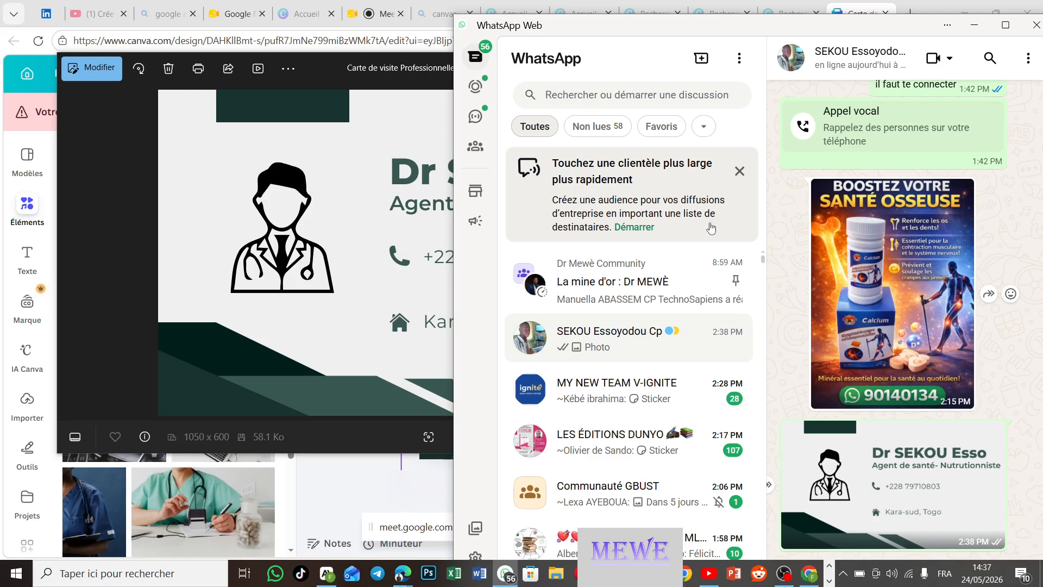
{"action": "left_click", "coordinate": [359, 227]}
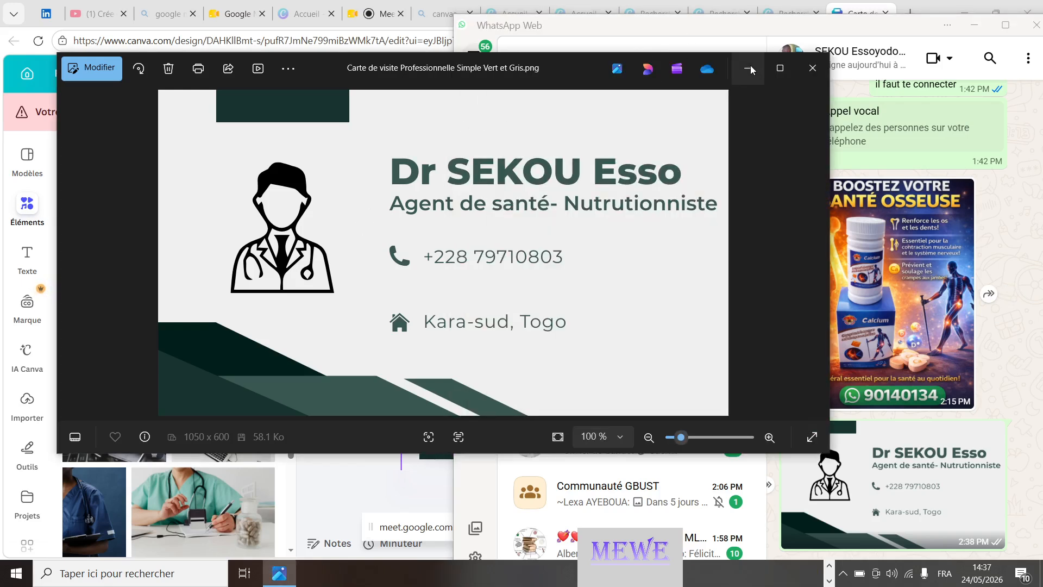
Step: Close the Photos viewer and go from the business card editor to Canva's home page
{"action": "left_click", "coordinate": [808, 67]}
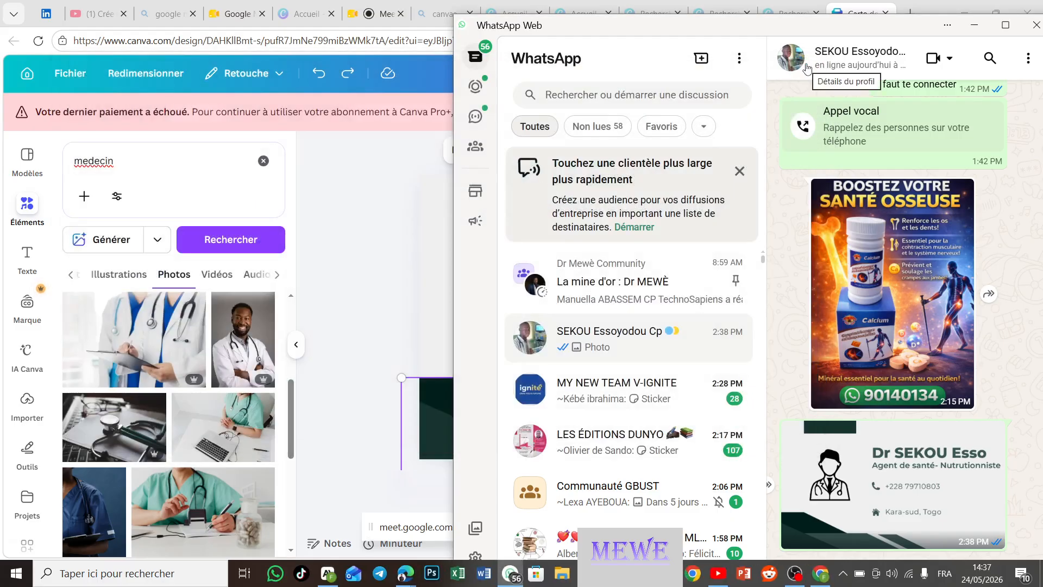
{"action": "left_click", "coordinate": [400, 299]}
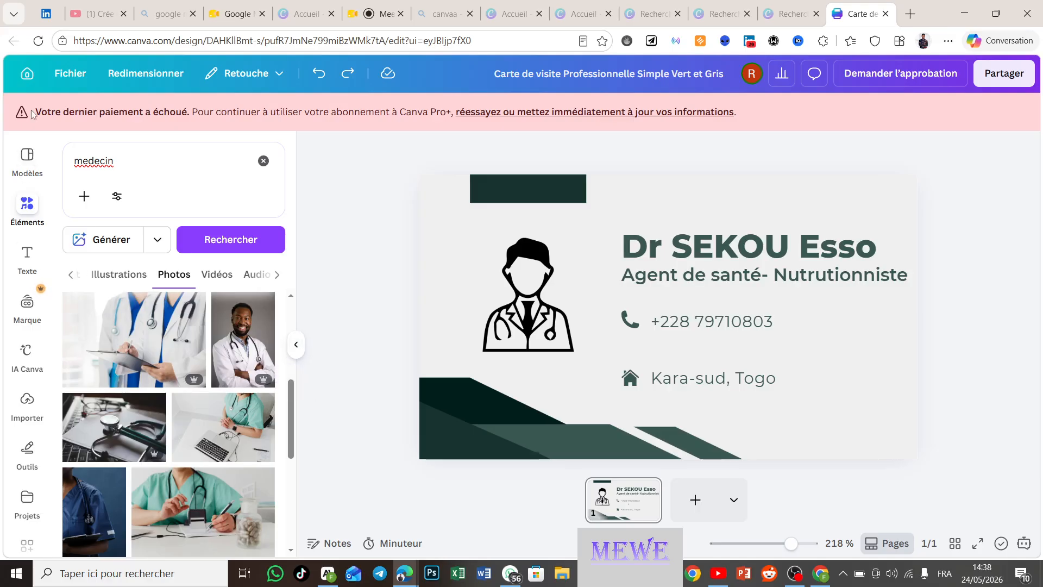
{"action": "left_click", "coordinate": [24, 70]}
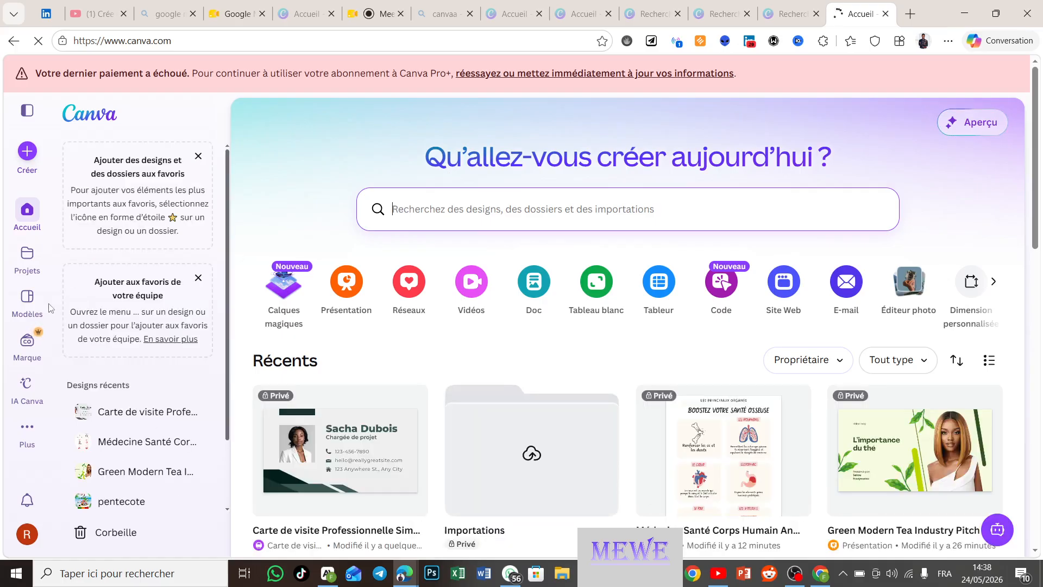
Step: Search Canva's templates for 'couverture facebook'
{"action": "left_click", "coordinate": [28, 297]}
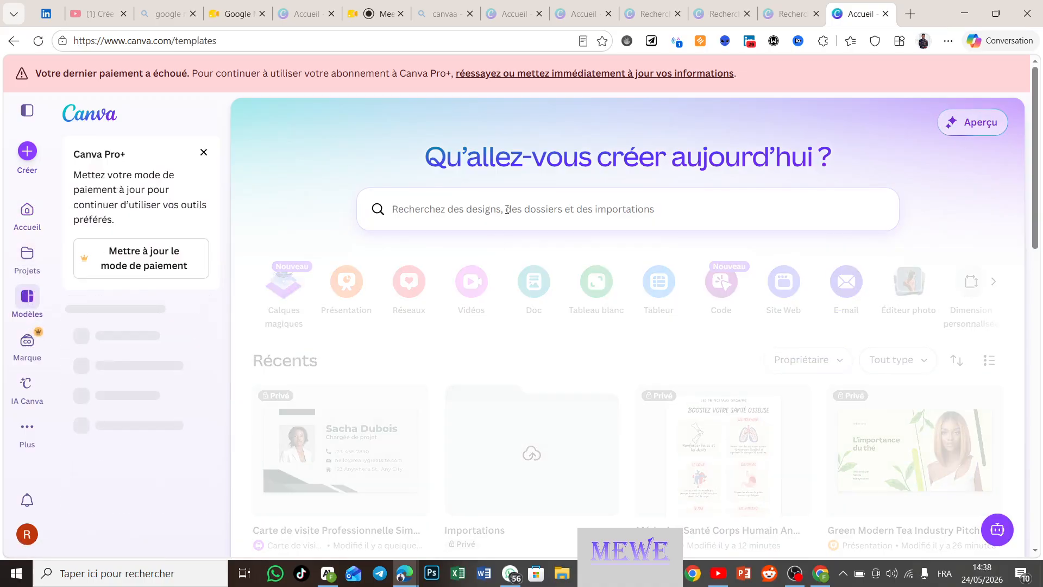
{"action": "type", "text": "c"}
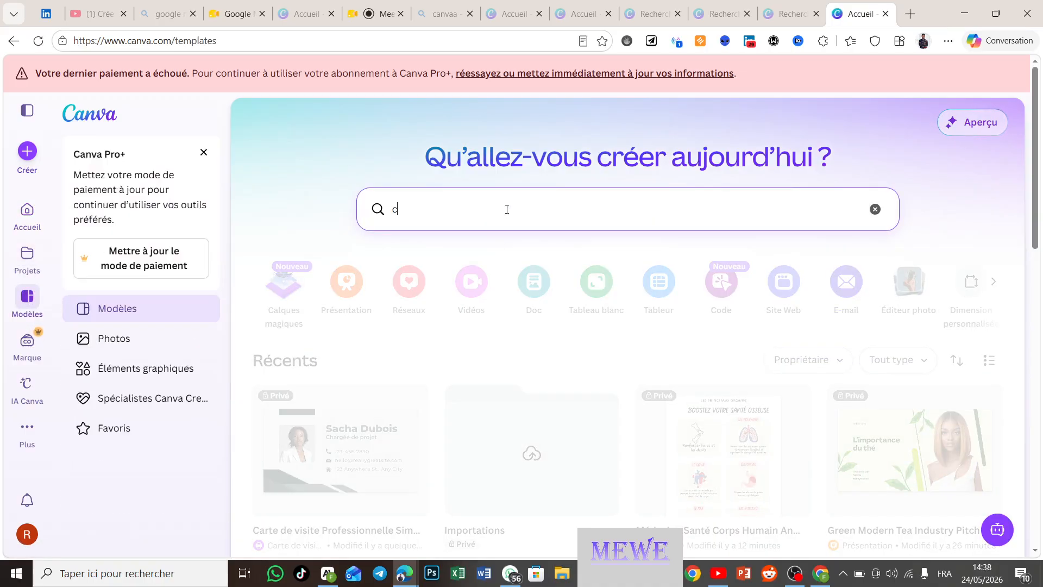
{"action": "type", "text": "ouverture facebook"}
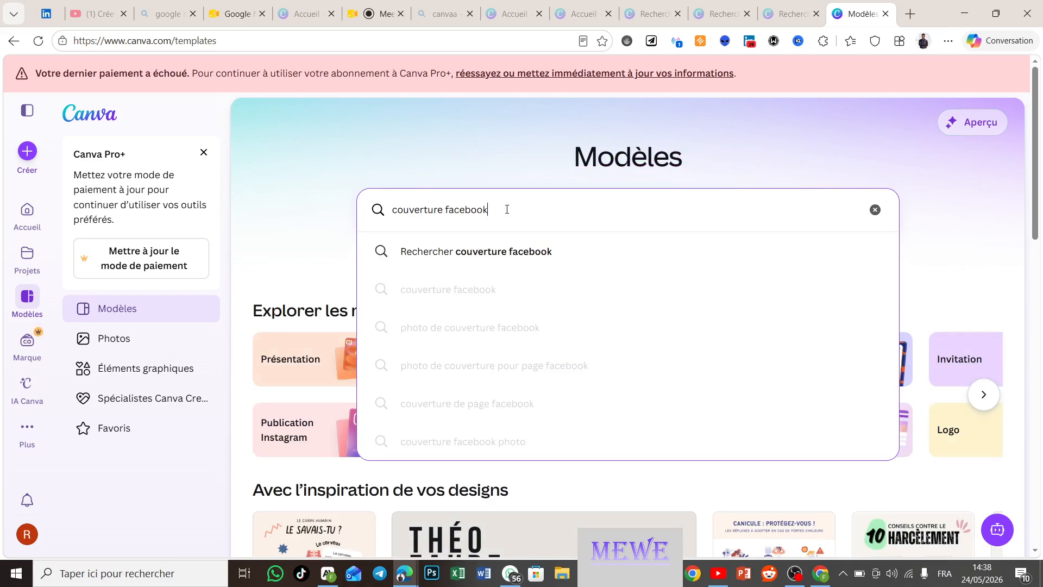
{"action": "key", "text": "Return"}
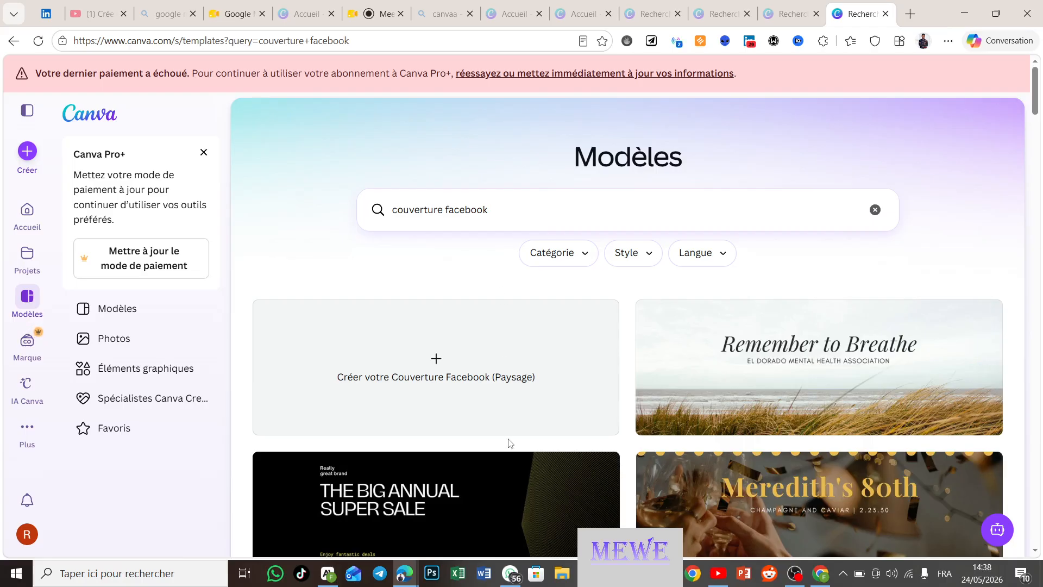
{"action": "scroll", "coordinate": [508, 443], "scroll_direction": "down", "scroll_amount": 2}
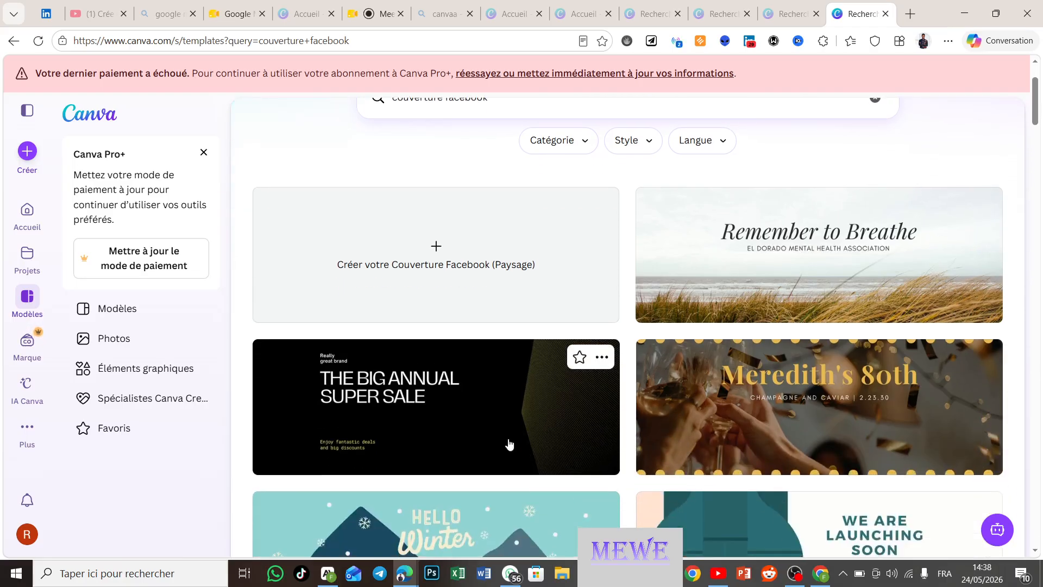
{"action": "scroll", "coordinate": [510, 444], "scroll_direction": "up", "scroll_amount": 2}
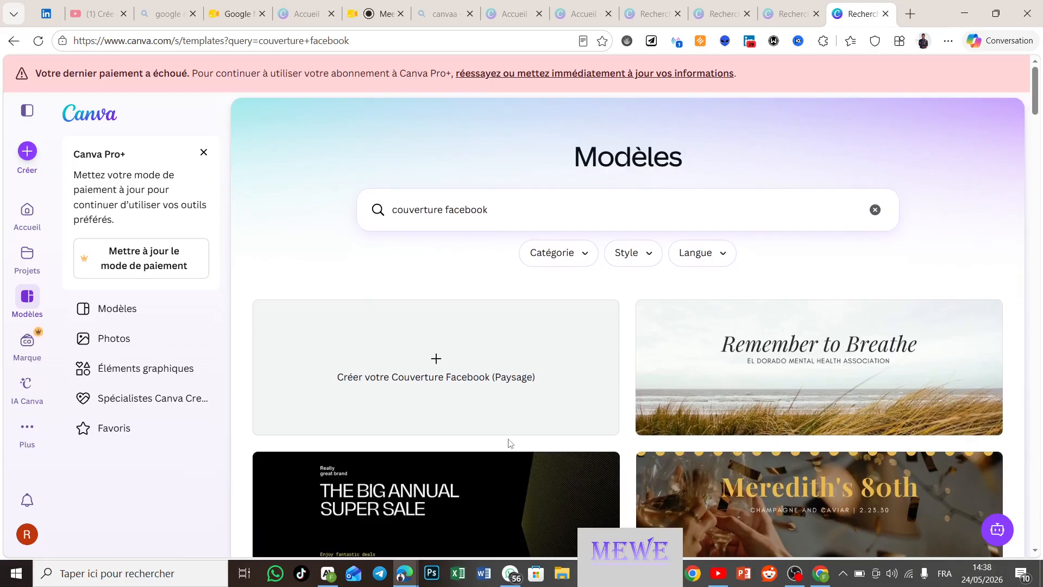
{"action": "scroll", "coordinate": [509, 443], "scroll_direction": "down", "scroll_amount": 3}
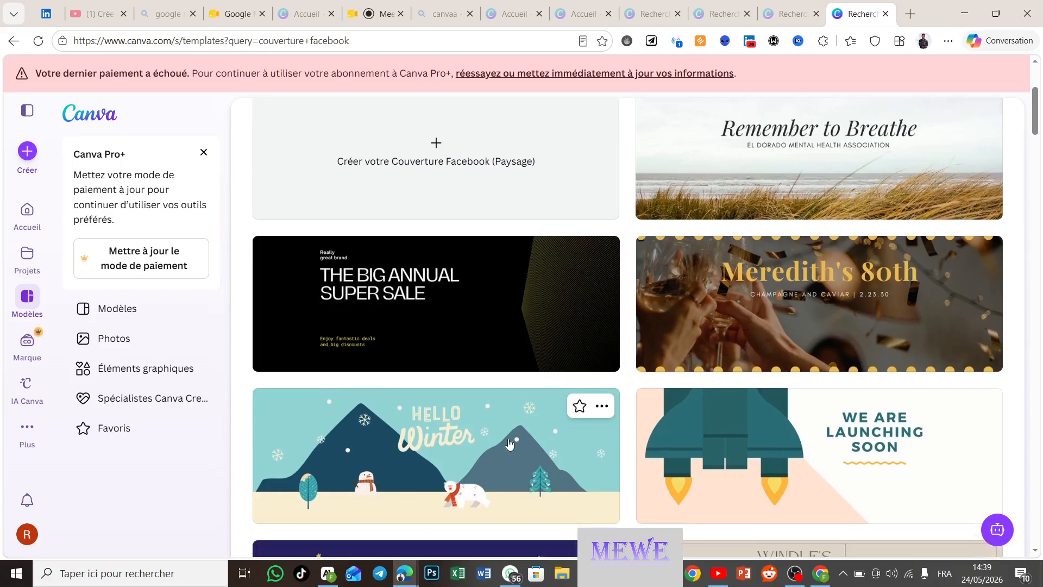
{"action": "scroll", "coordinate": [509, 443], "scroll_direction": "down", "scroll_amount": 2}
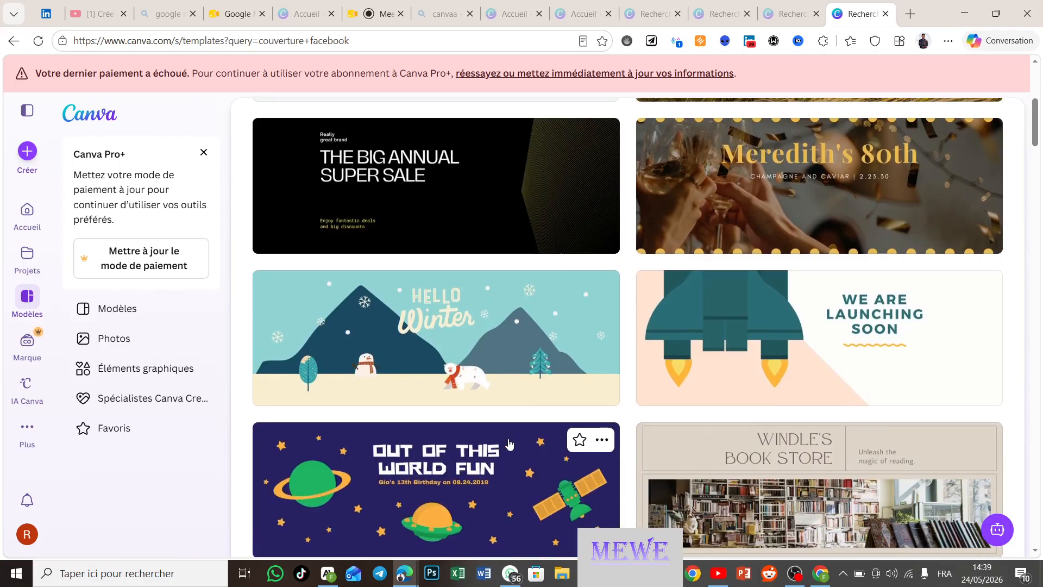
{"action": "scroll", "coordinate": [510, 444], "scroll_direction": "down", "scroll_amount": 1}
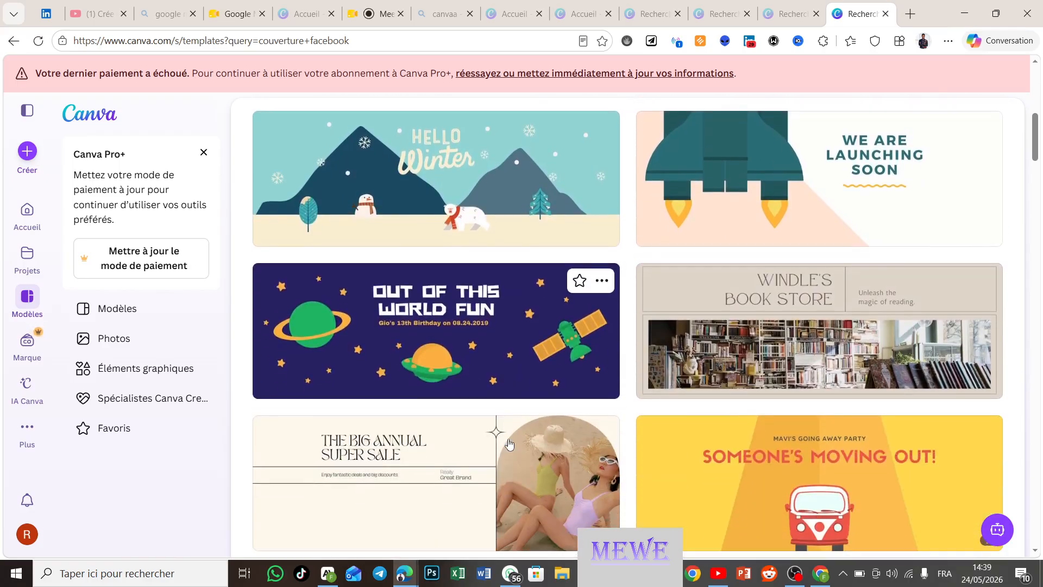
{"action": "scroll", "coordinate": [509, 444], "scroll_direction": "down", "scroll_amount": 5}
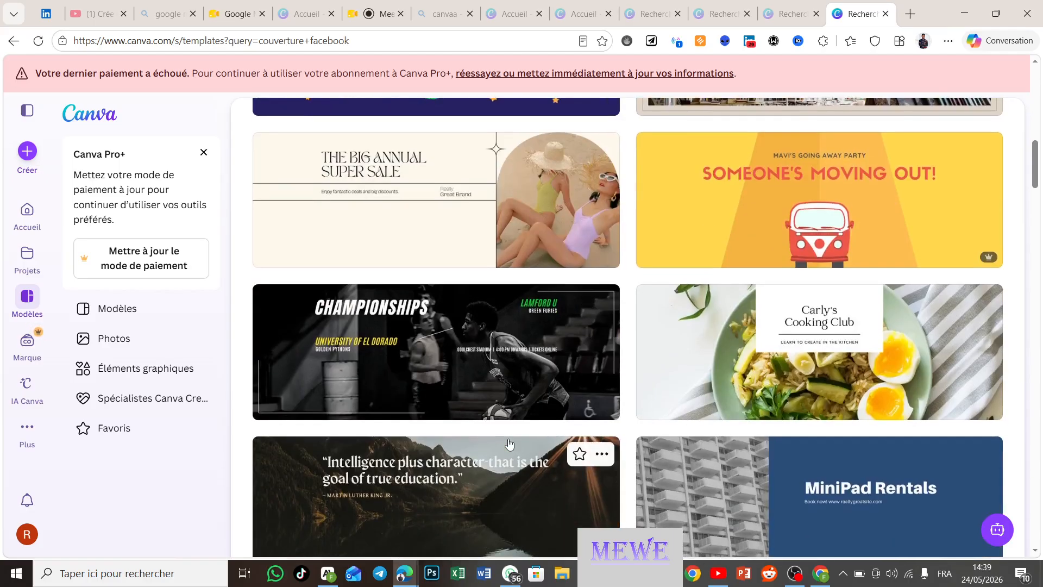
{"action": "scroll", "coordinate": [509, 444], "scroll_direction": "down", "scroll_amount": 3}
{"action": "scroll", "coordinate": [509, 444], "scroll_direction": "up", "scroll_amount": 10}
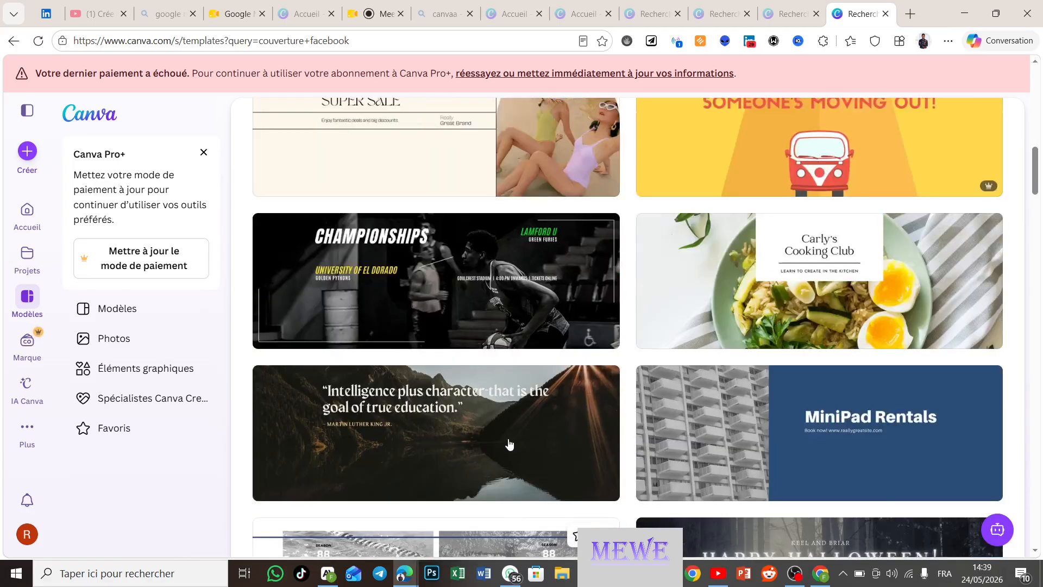
{"action": "scroll", "coordinate": [509, 444], "scroll_direction": "up", "scroll_amount": 5}
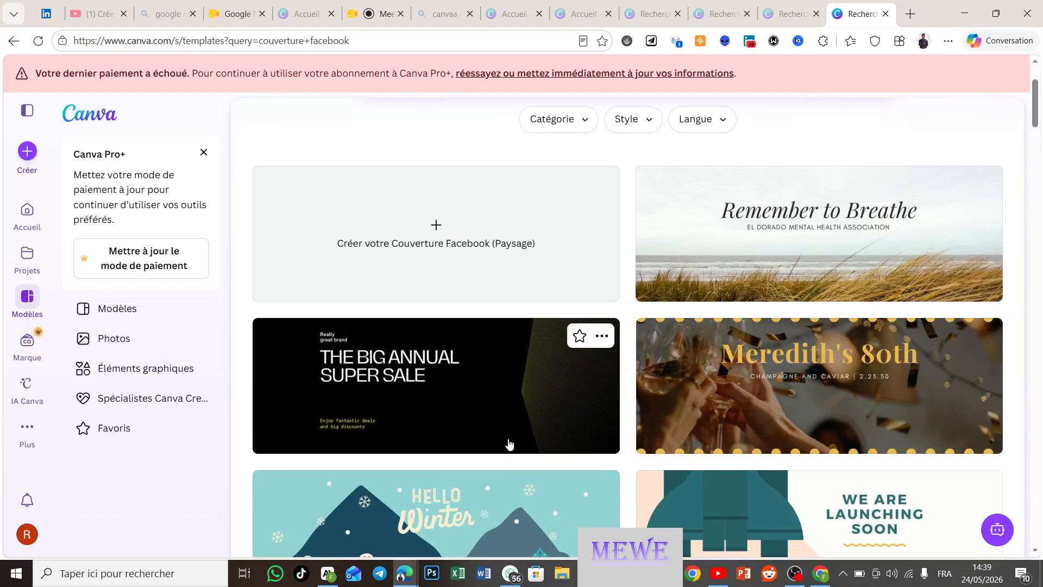
{"action": "scroll", "coordinate": [509, 444], "scroll_direction": "up", "scroll_amount": 3}
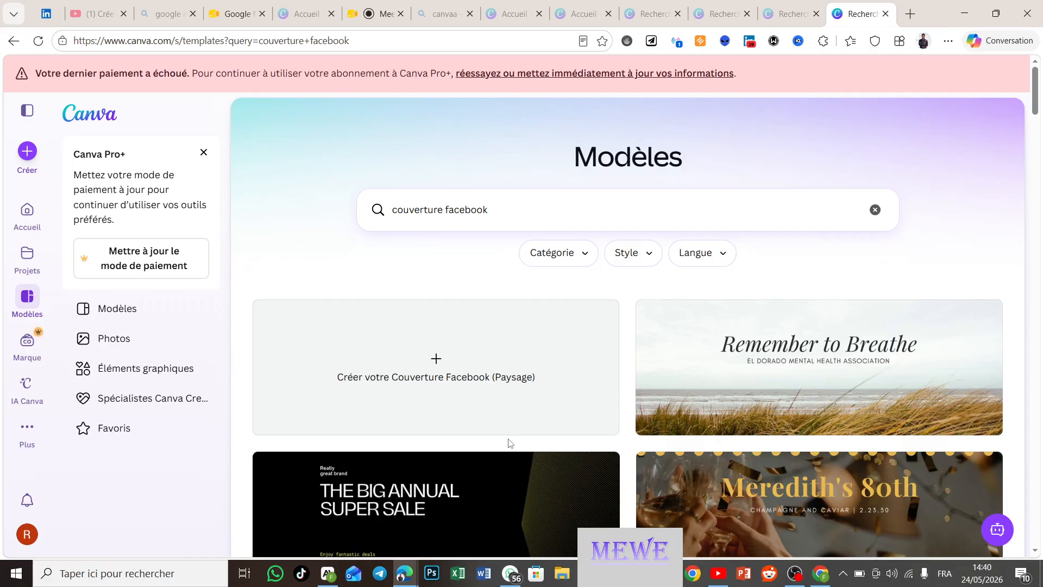
{"action": "scroll", "coordinate": [591, 447], "scroll_direction": "down", "scroll_amount": 1}
{"action": "scroll", "coordinate": [591, 446], "scroll_direction": "down", "scroll_amount": 9}
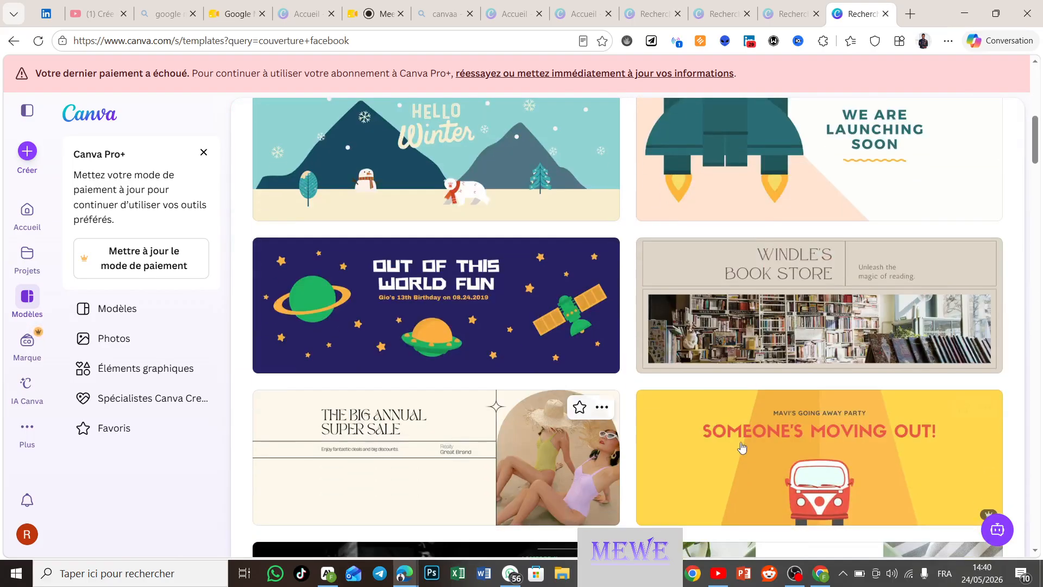
{"action": "scroll", "coordinate": [652, 483], "scroll_direction": "down", "scroll_amount": 4}
{"action": "scroll", "coordinate": [654, 483], "scroll_direction": "down", "scroll_amount": 4}
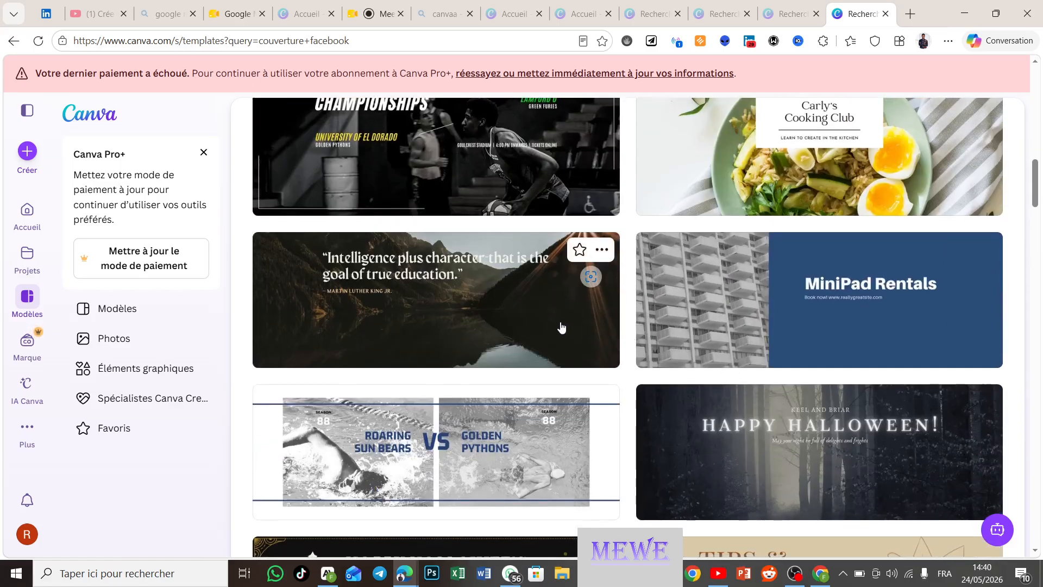
{"action": "scroll", "coordinate": [534, 334], "scroll_direction": "down", "scroll_amount": 4}
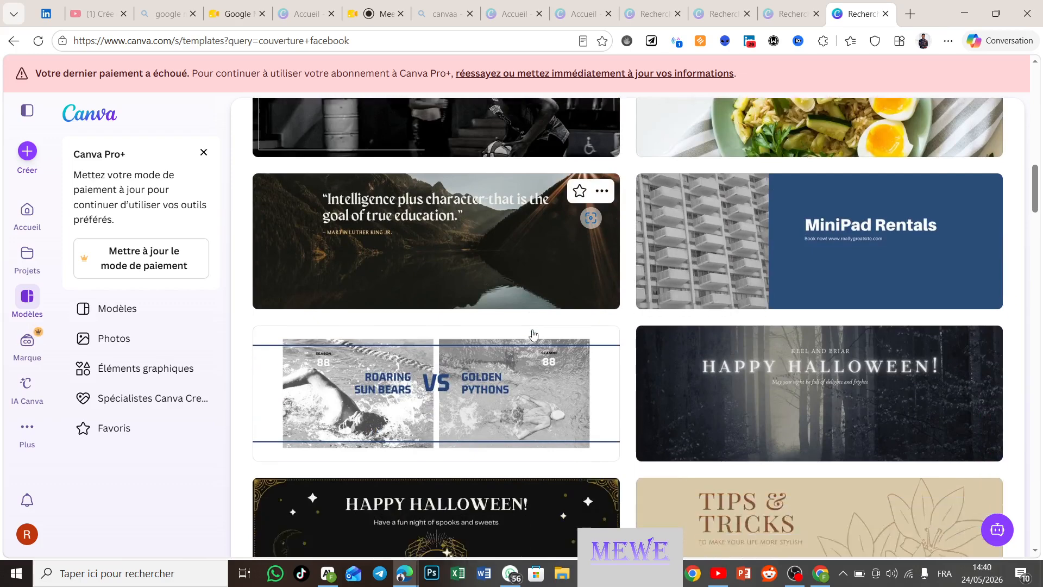
{"action": "scroll", "coordinate": [533, 334], "scroll_direction": "down", "scroll_amount": 4}
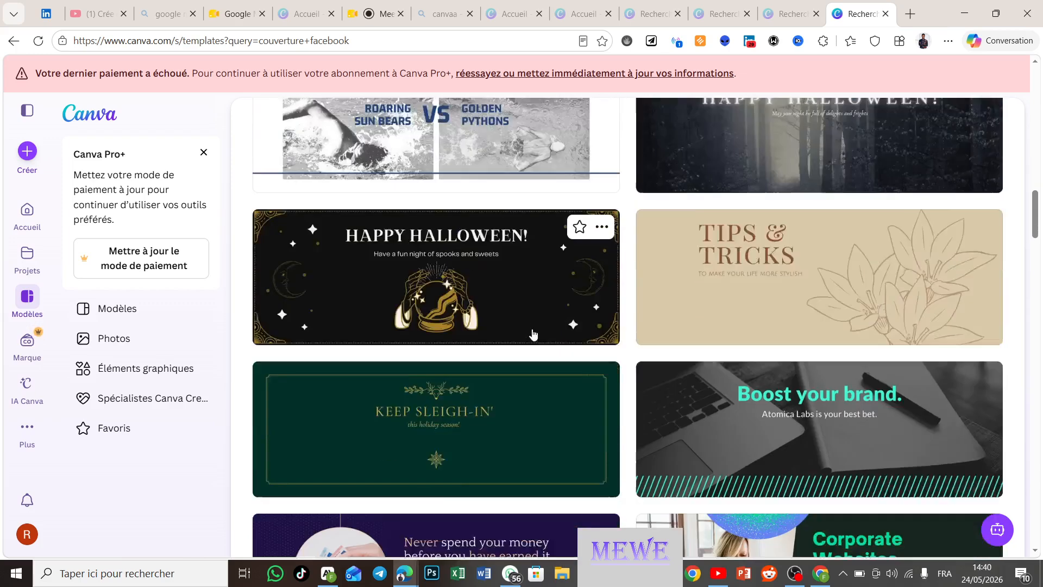
{"action": "scroll", "coordinate": [533, 334], "scroll_direction": "up", "scroll_amount": 20}
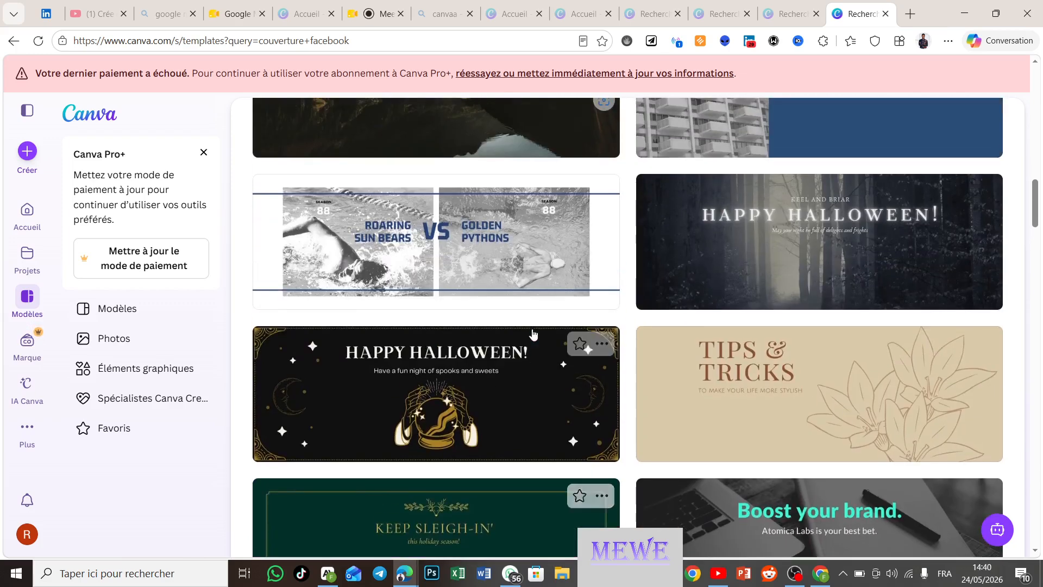
{"action": "scroll", "coordinate": [533, 334], "scroll_direction": "up", "scroll_amount": 1}
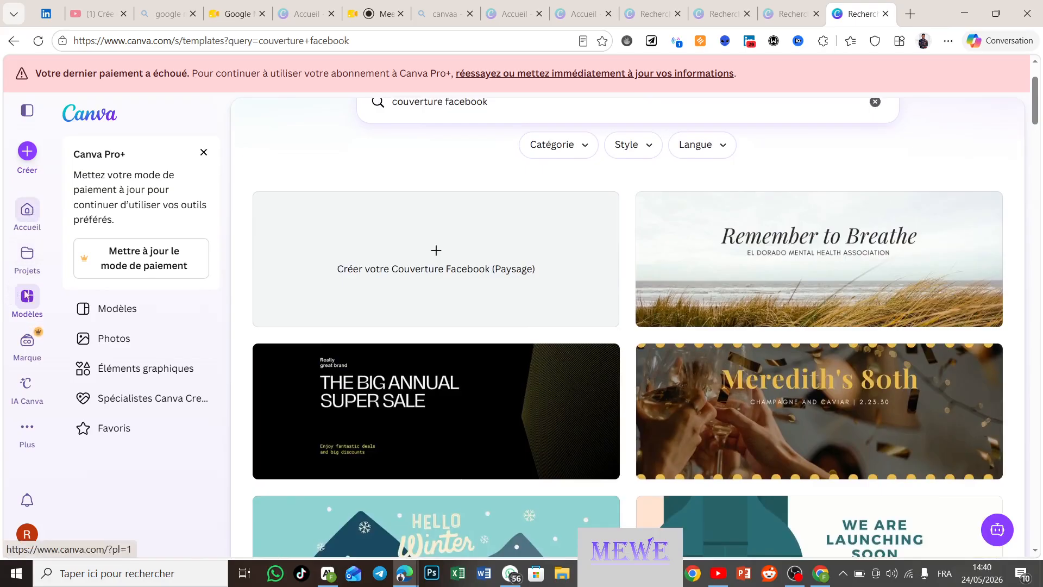
Step: Open the Joyeuse Pentecôte flyer from the Projects list
{"action": "left_click", "coordinate": [30, 265]}
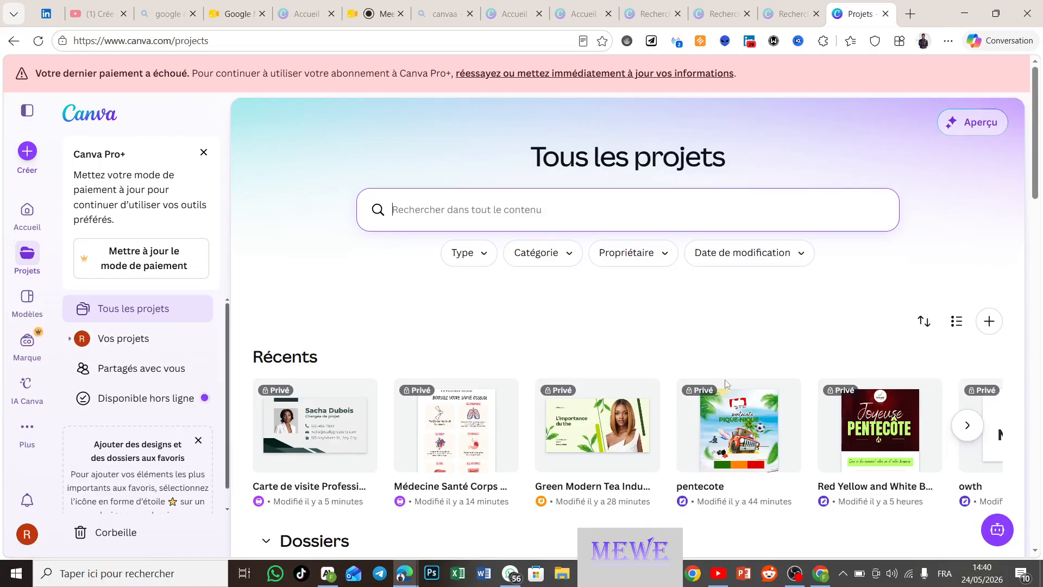
{"action": "left_click", "coordinate": [863, 431]}
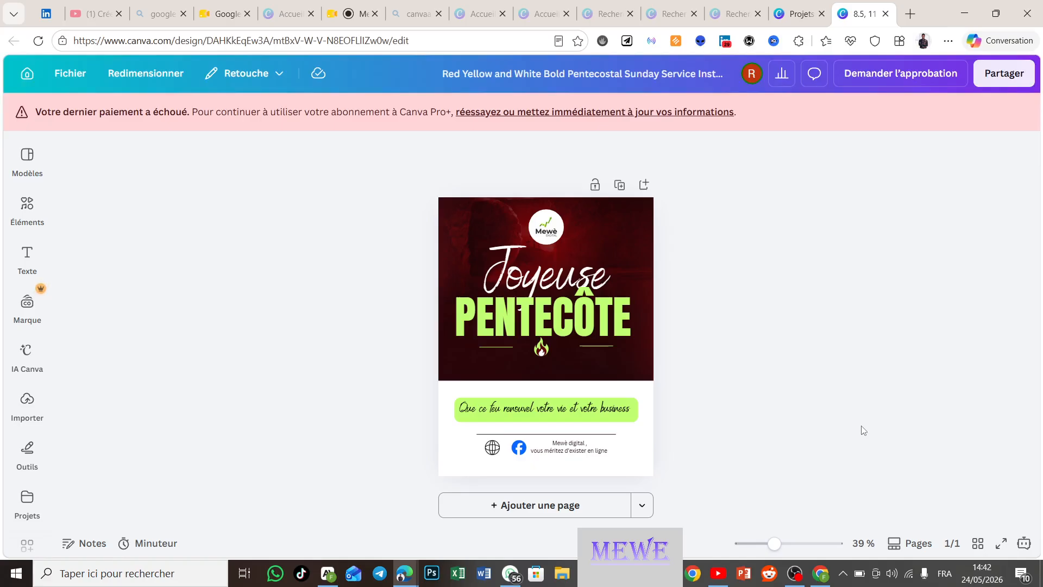
{"action": "left_click", "coordinate": [792, 581]}
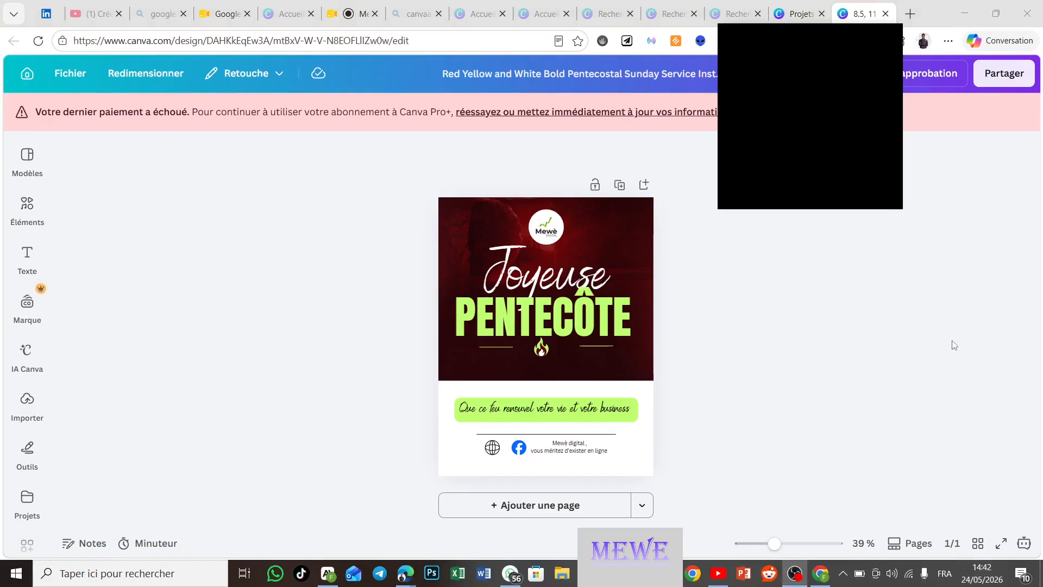